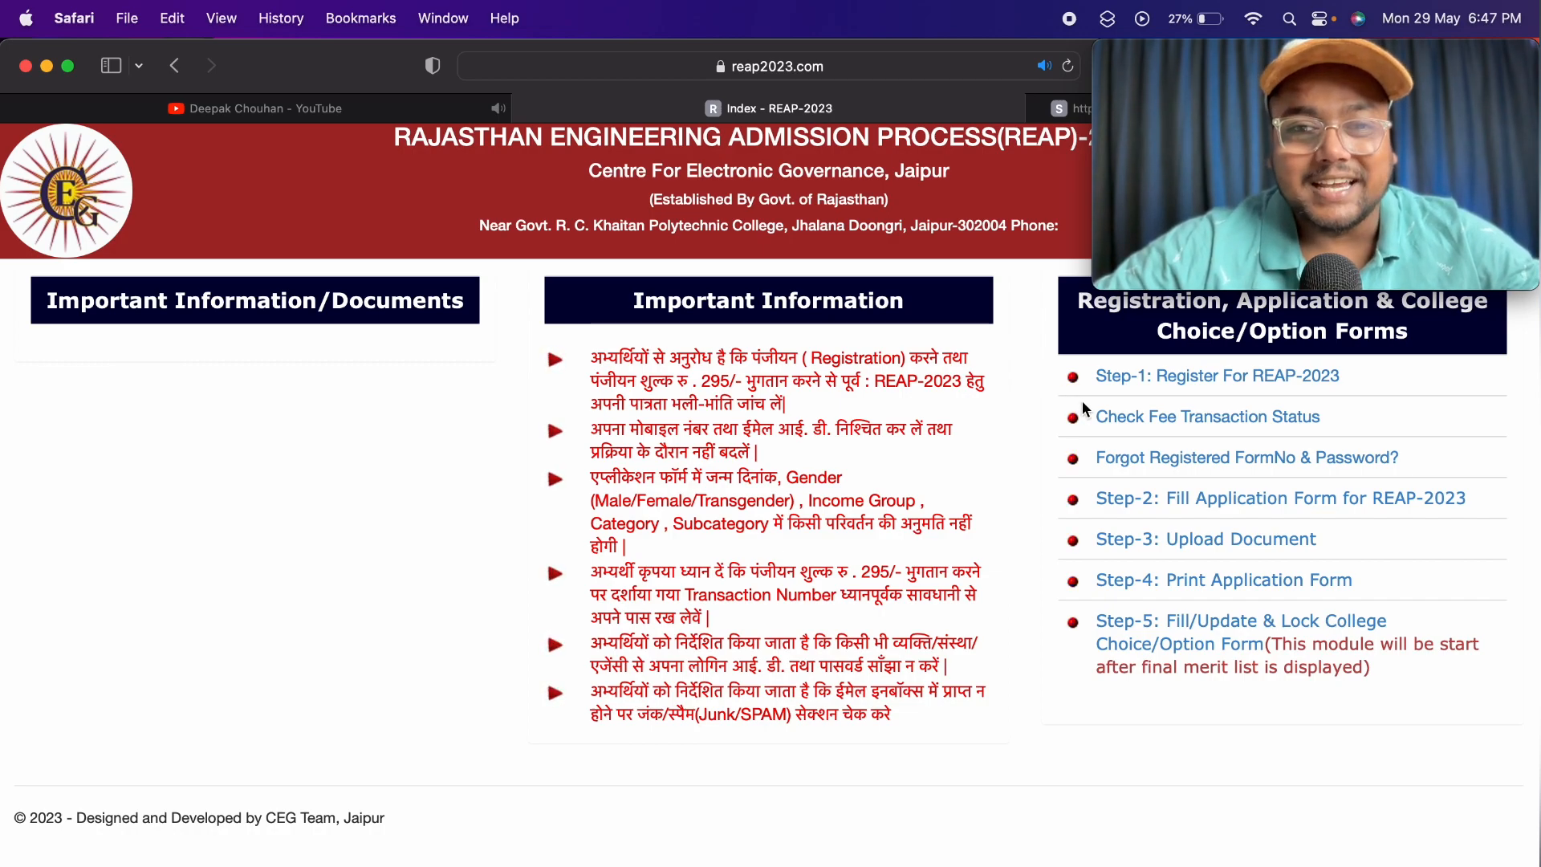
Step: Start Step-1 registration and accept the undertaking to reach the empty registration form
click(1232, 374)
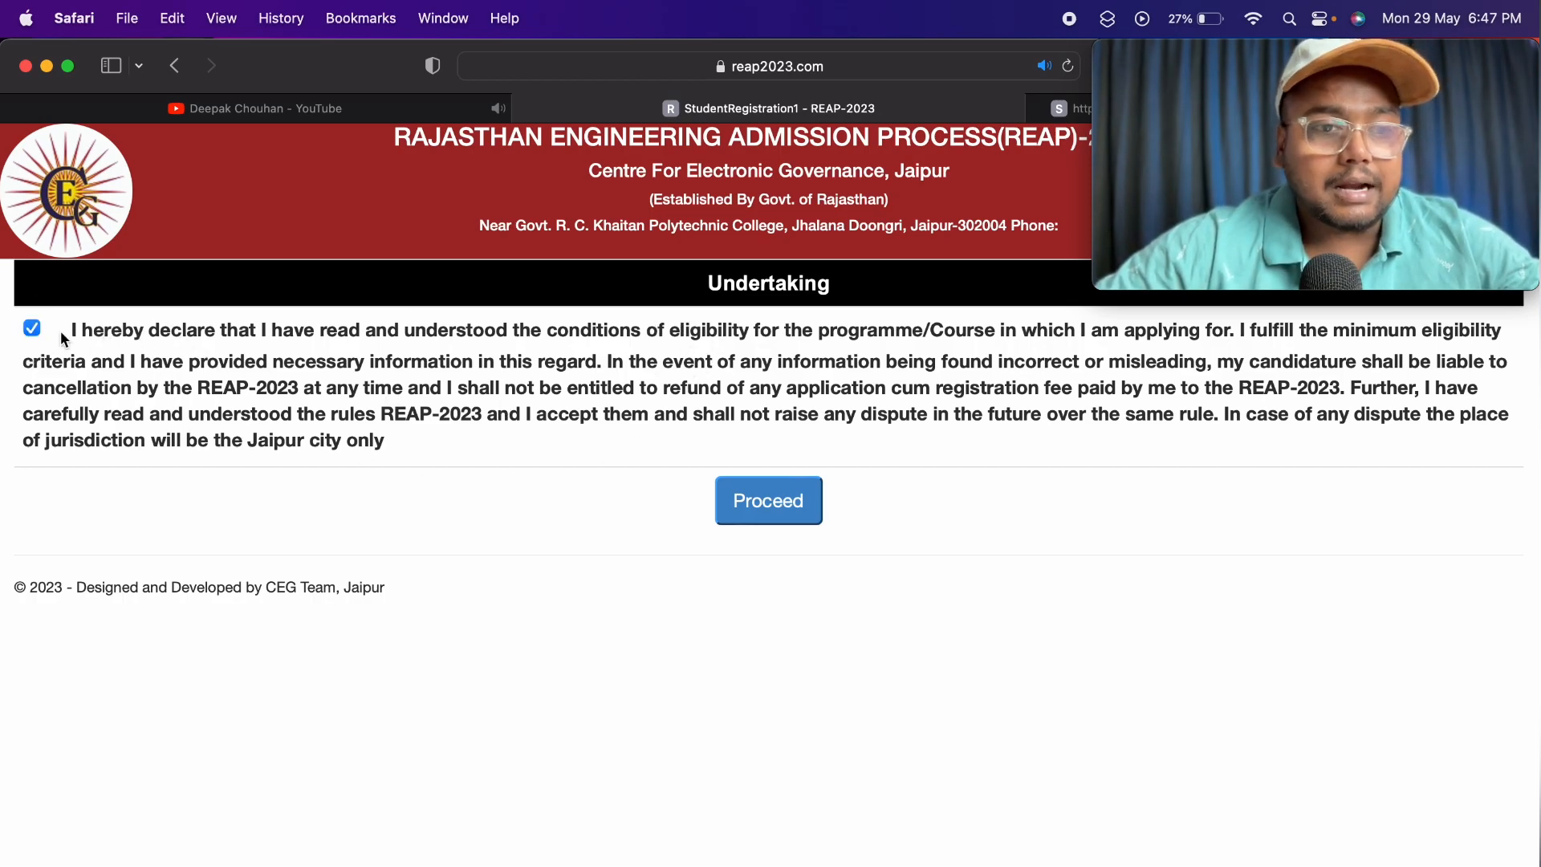
click(793, 501)
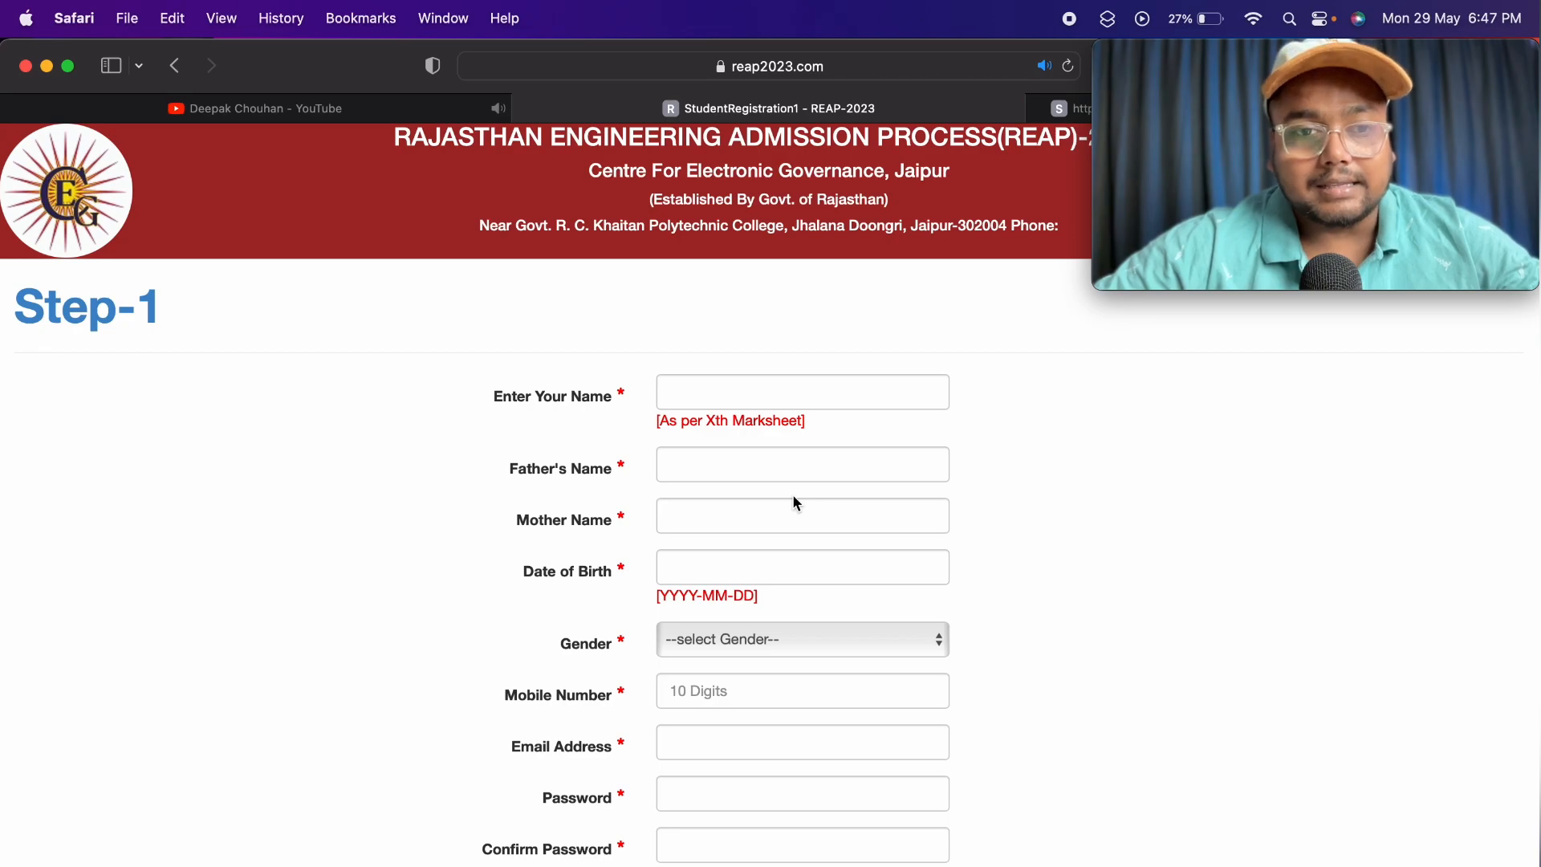
scroll(1053, 395, down, 1)
scroll(1053, 395, up, 1)
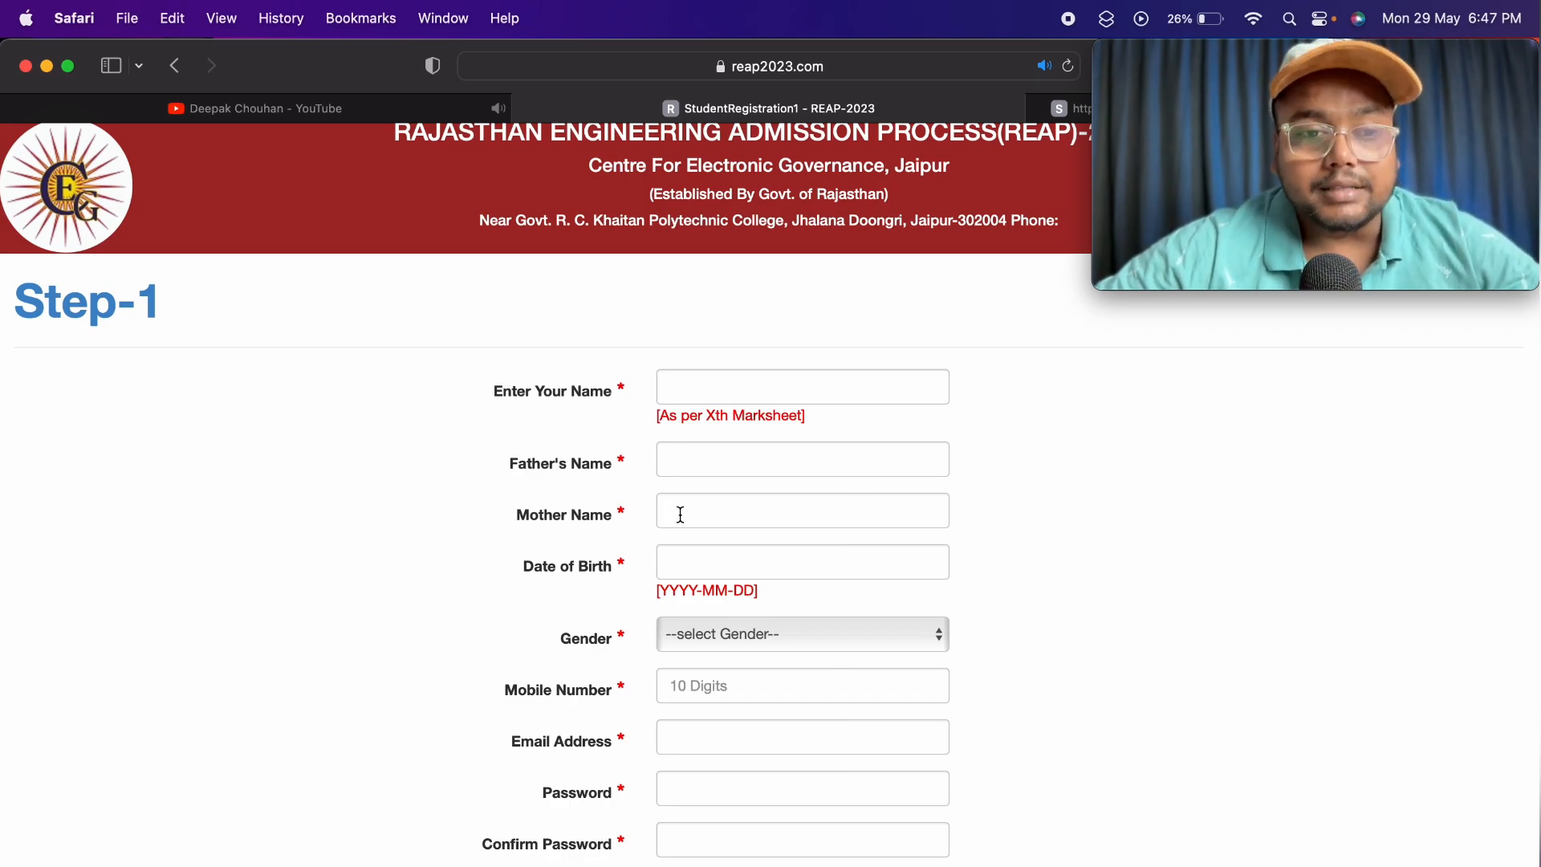
Step: Set the date of birth to 8 June 2005 in the calendar
click(717, 568)
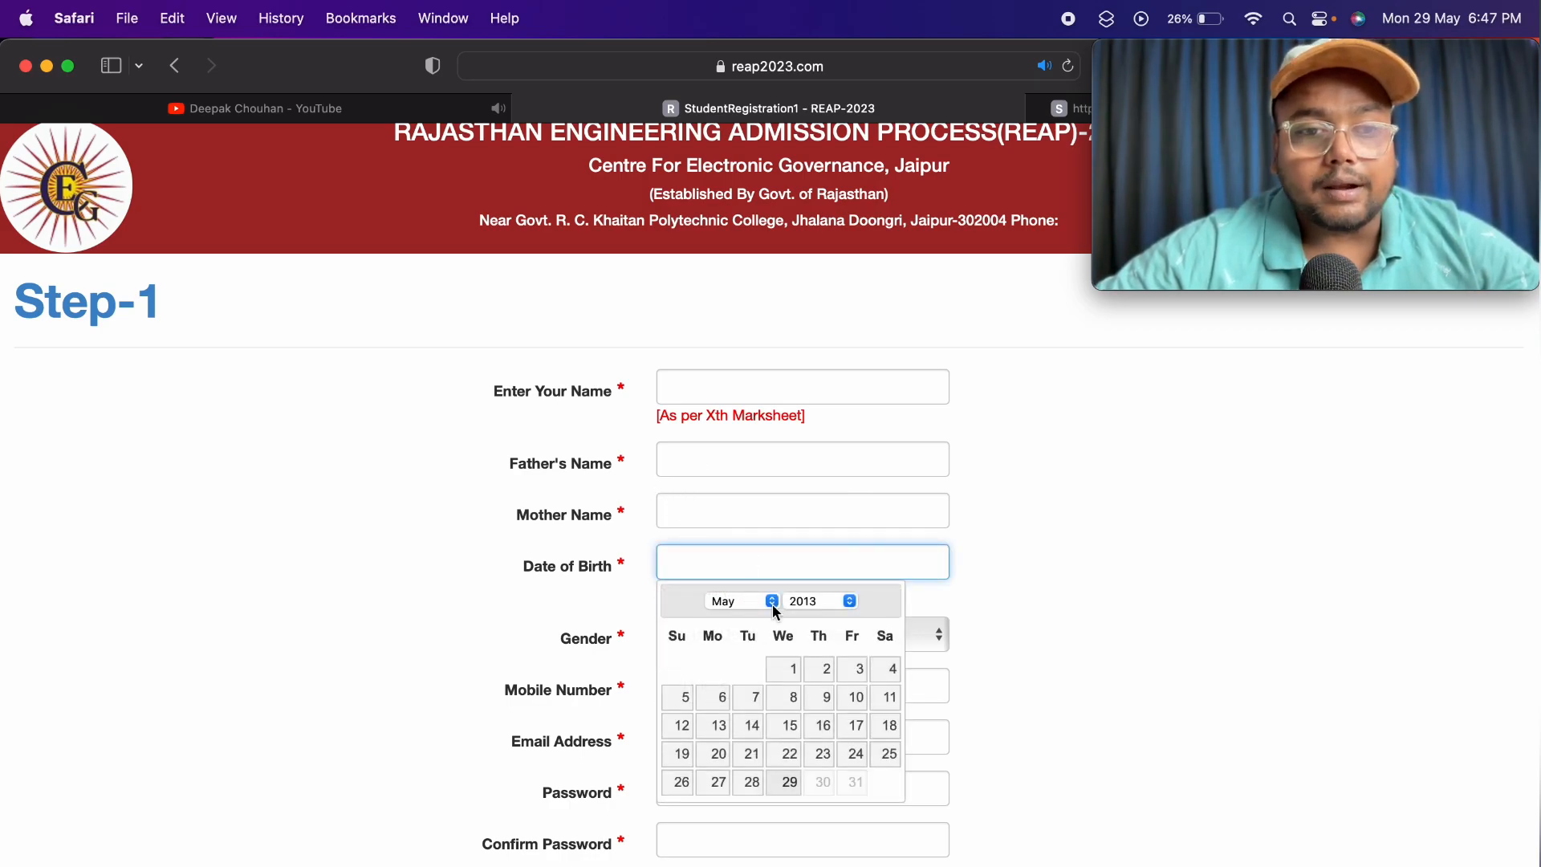
click(851, 606)
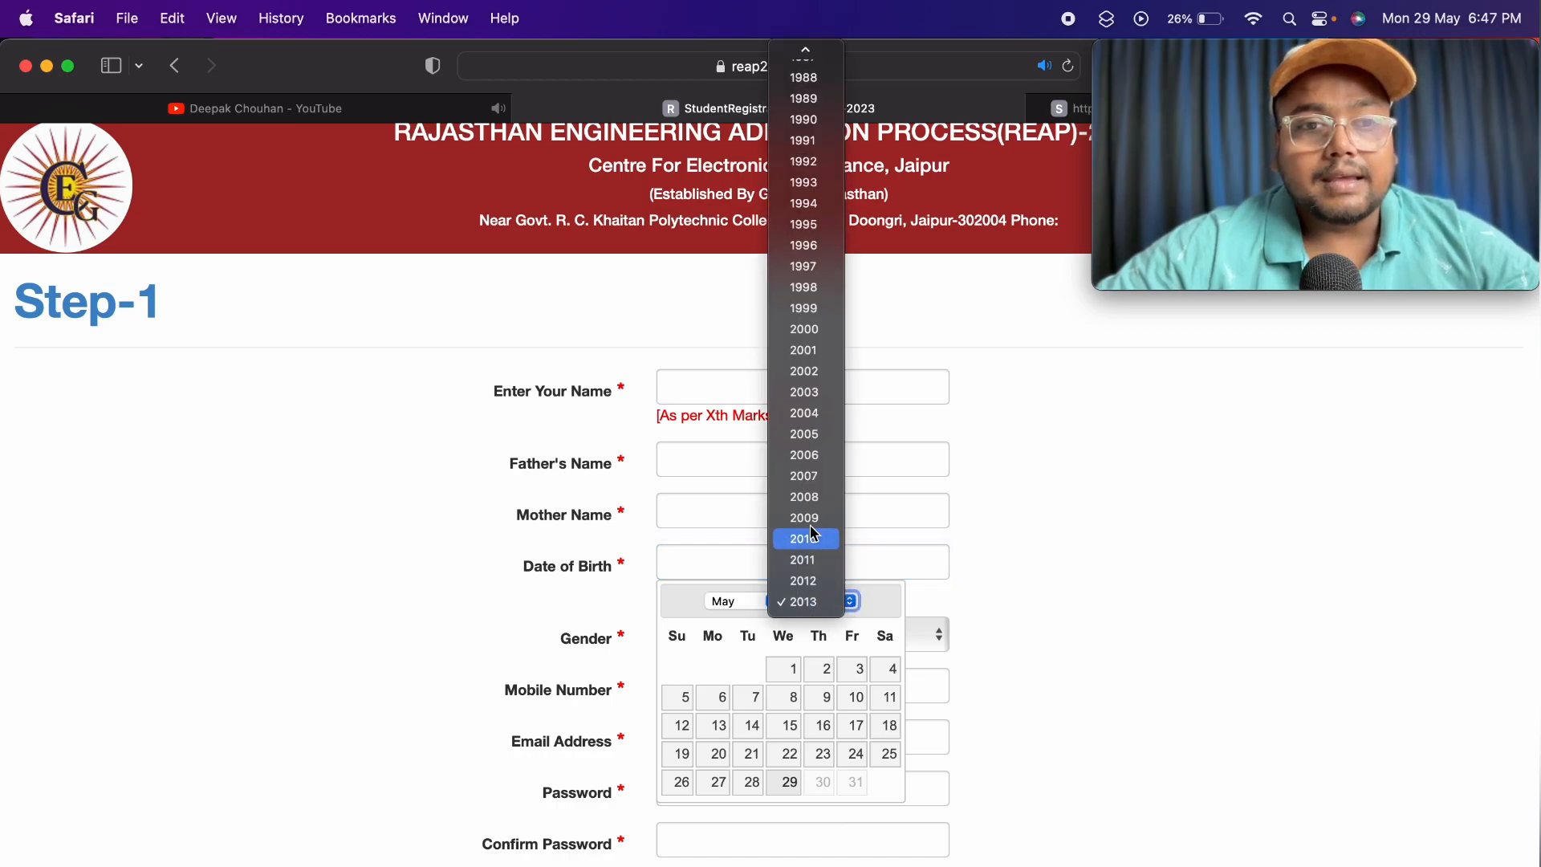
click(823, 443)
click(757, 609)
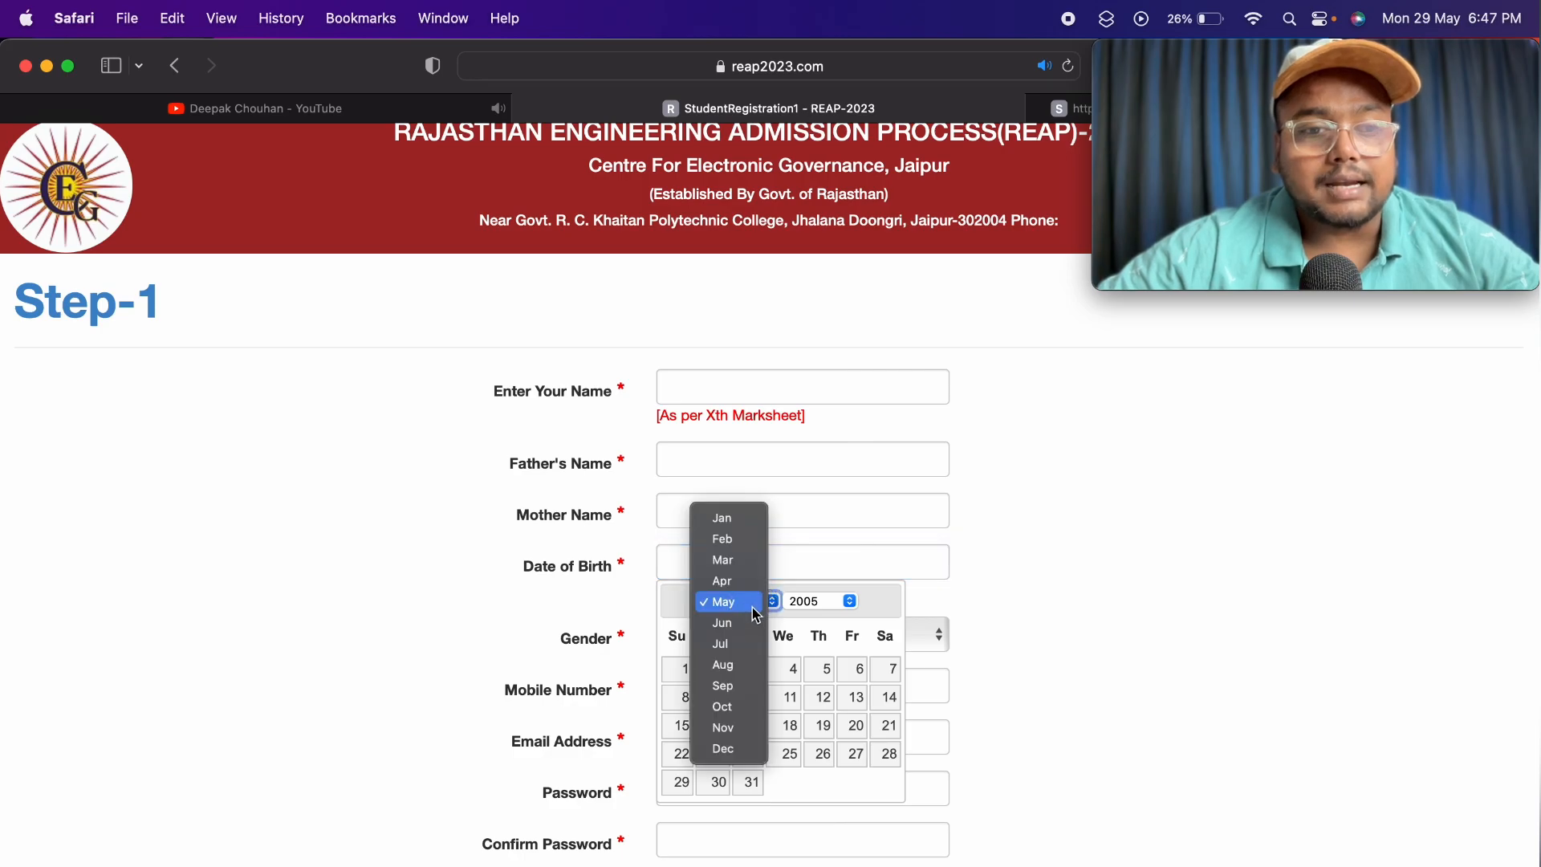
click(724, 623)
click(773, 706)
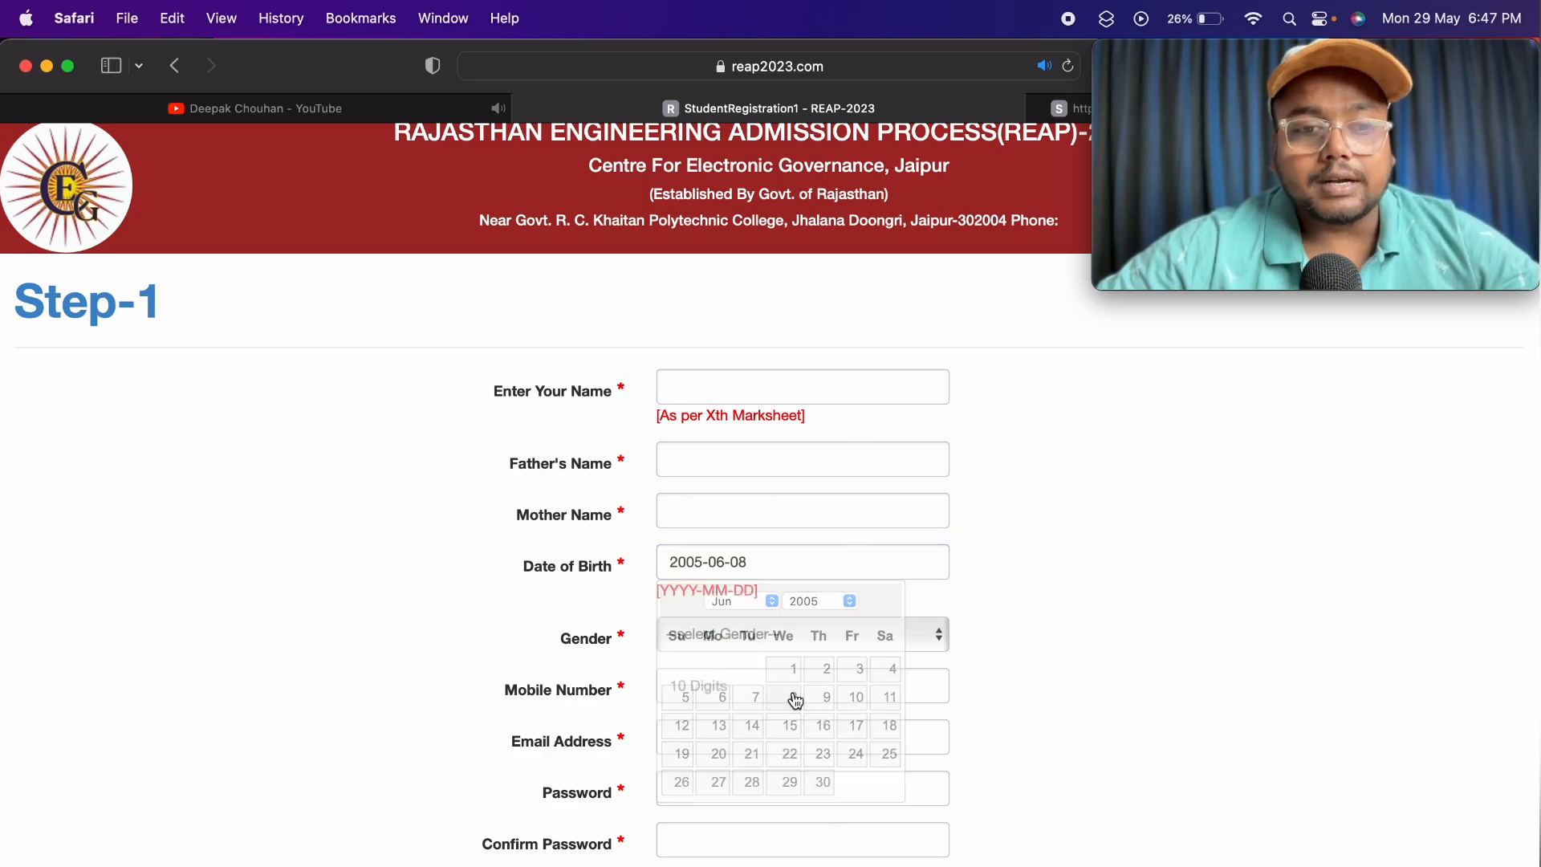
Step: Choose Male as the gender and fill in the mobile number and email address
click(880, 643)
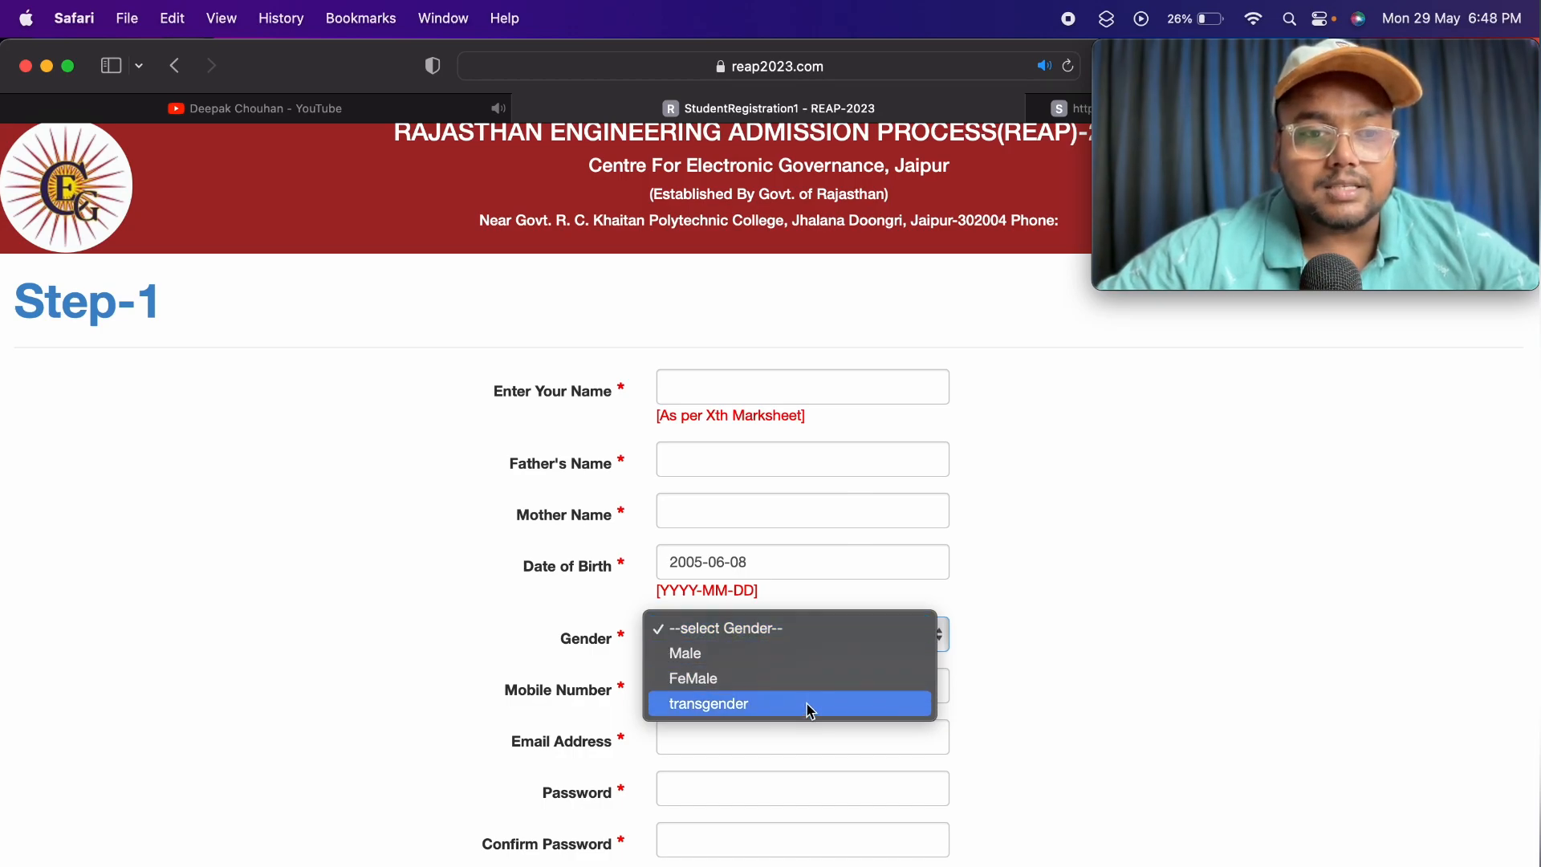
click(812, 661)
click(772, 686)
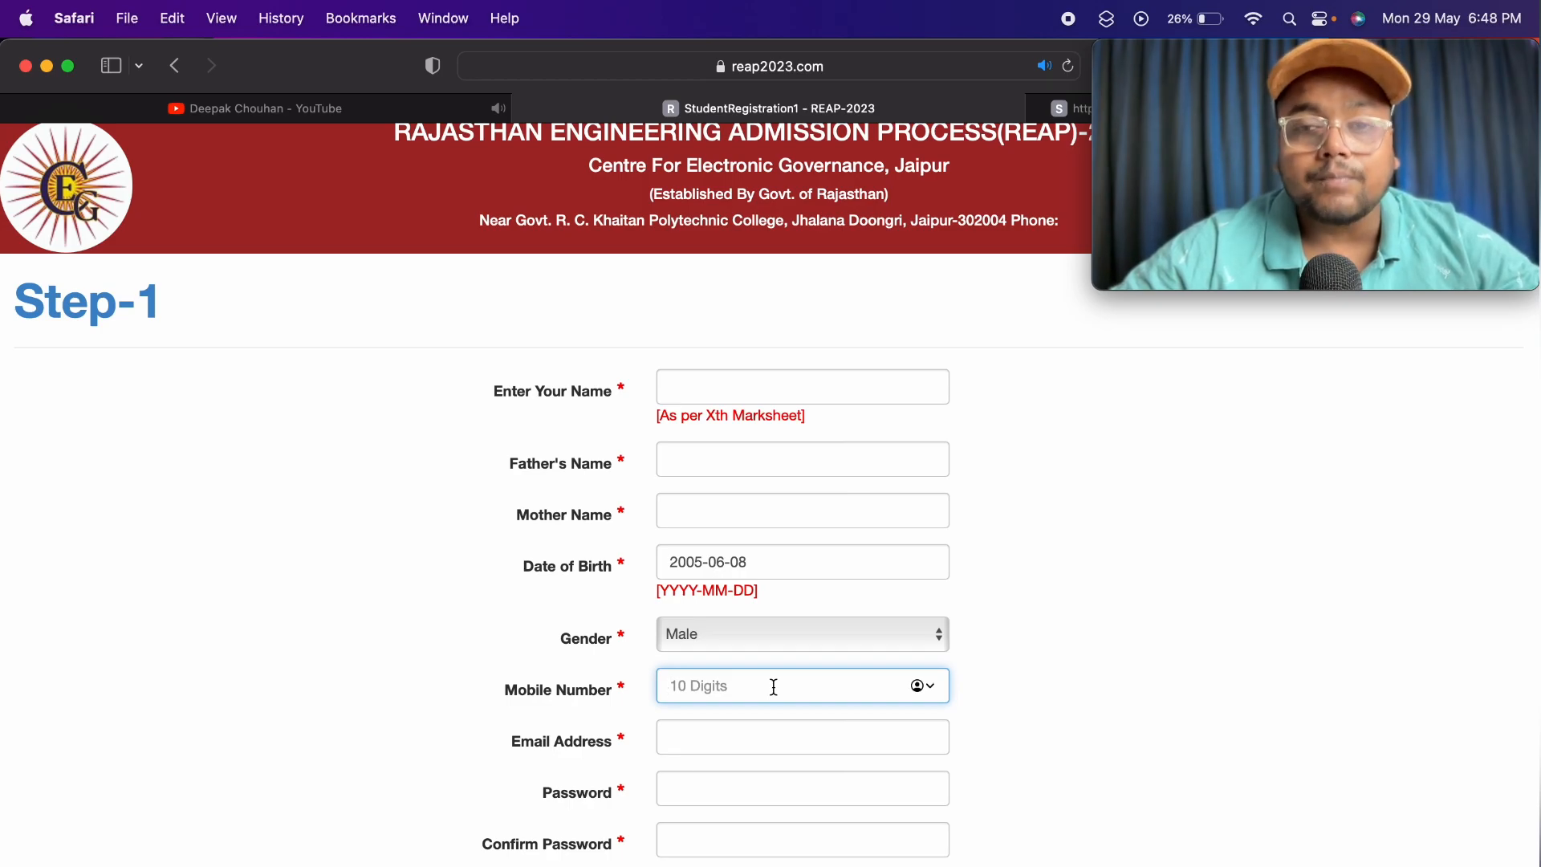
click(694, 747)
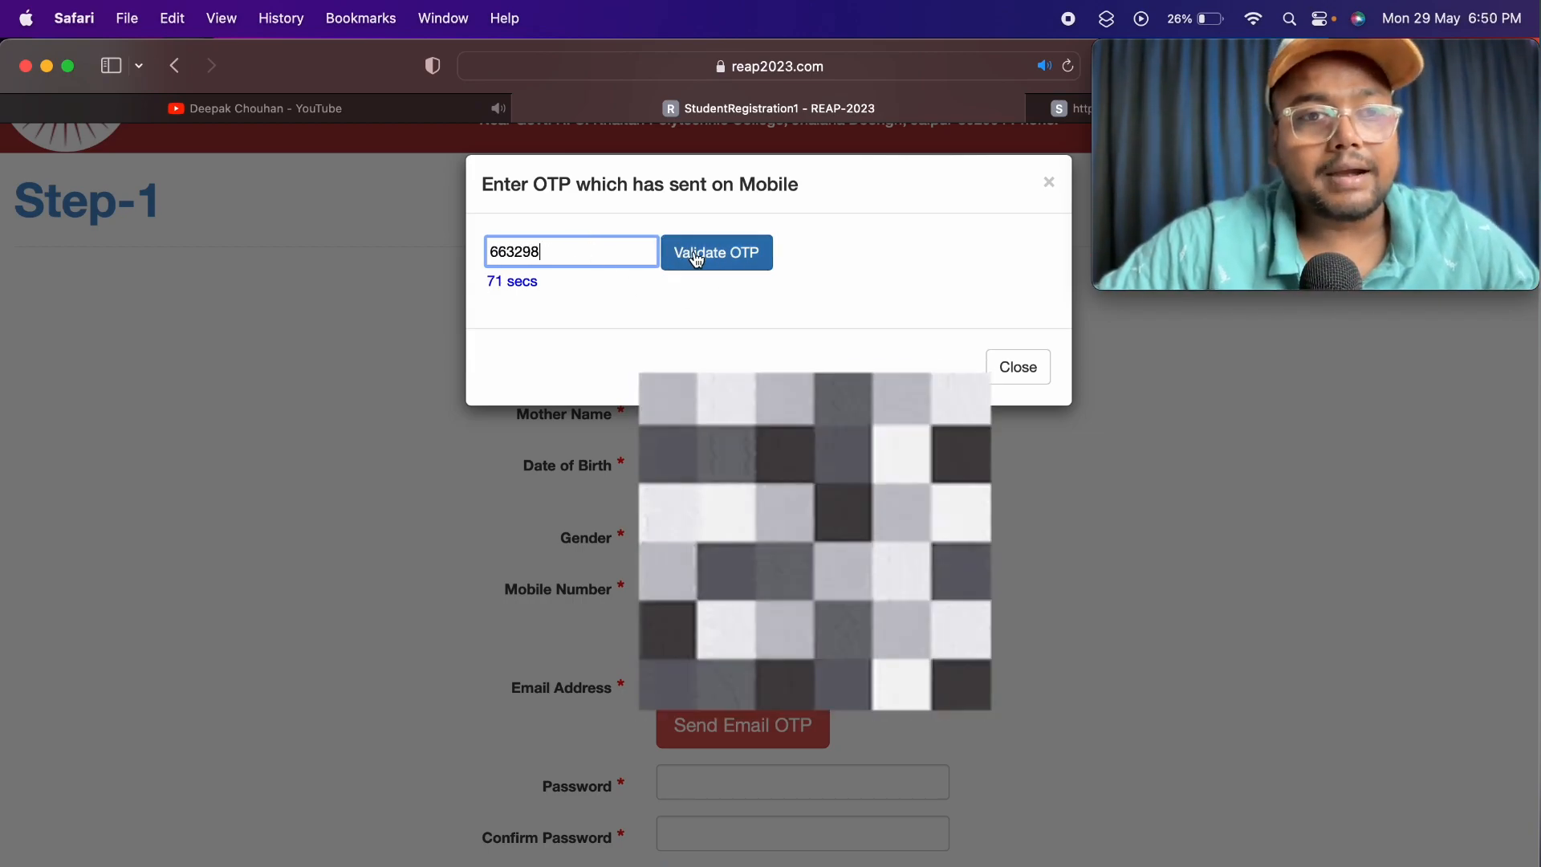
Step: Validate the mobile OTP and dismiss the confirmation message
click(722, 256)
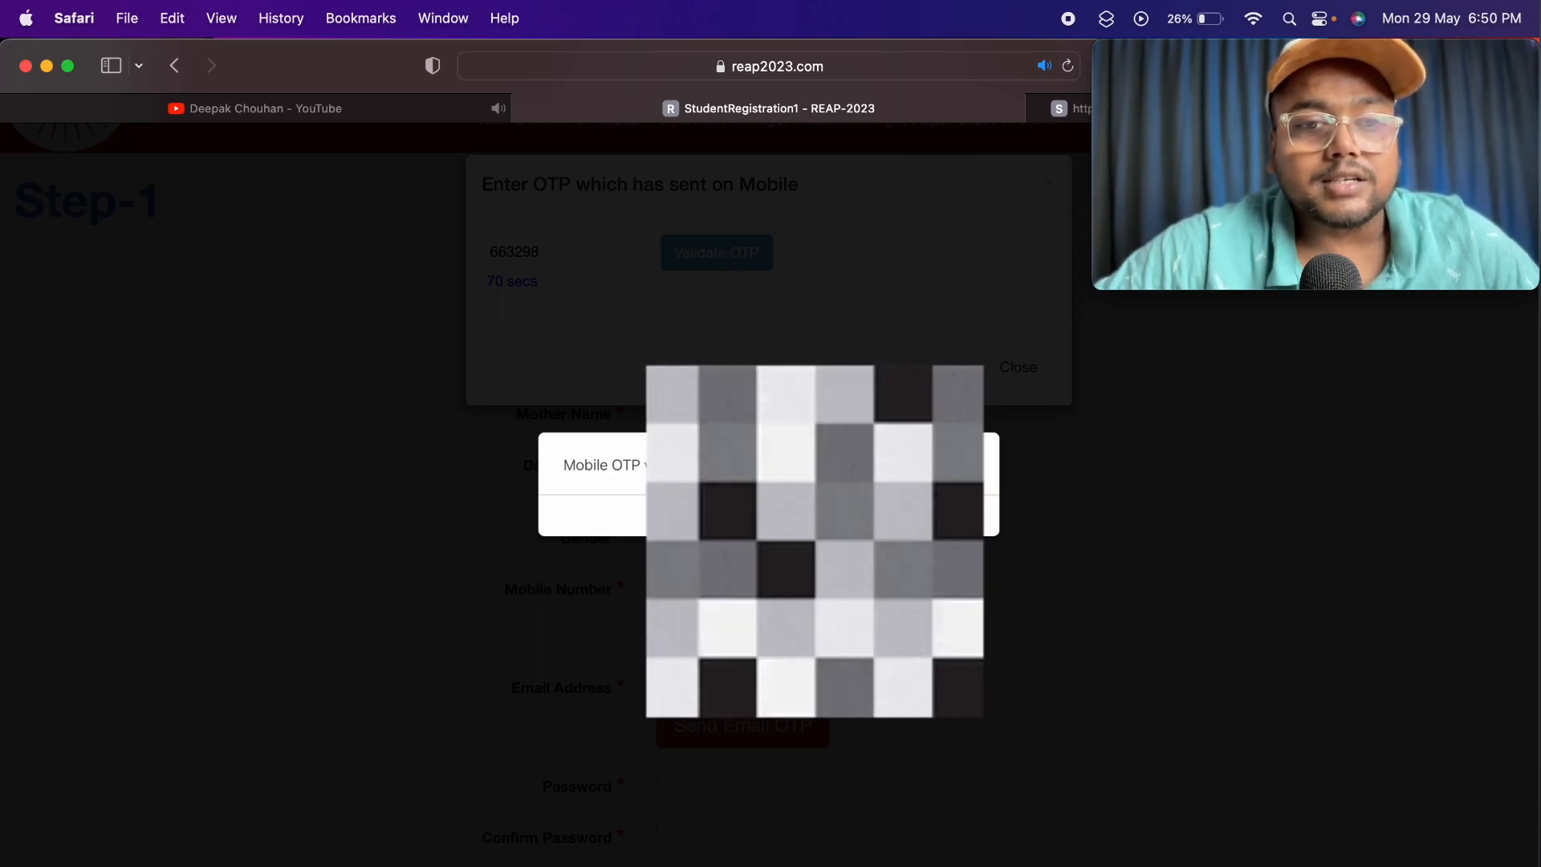
click(968, 515)
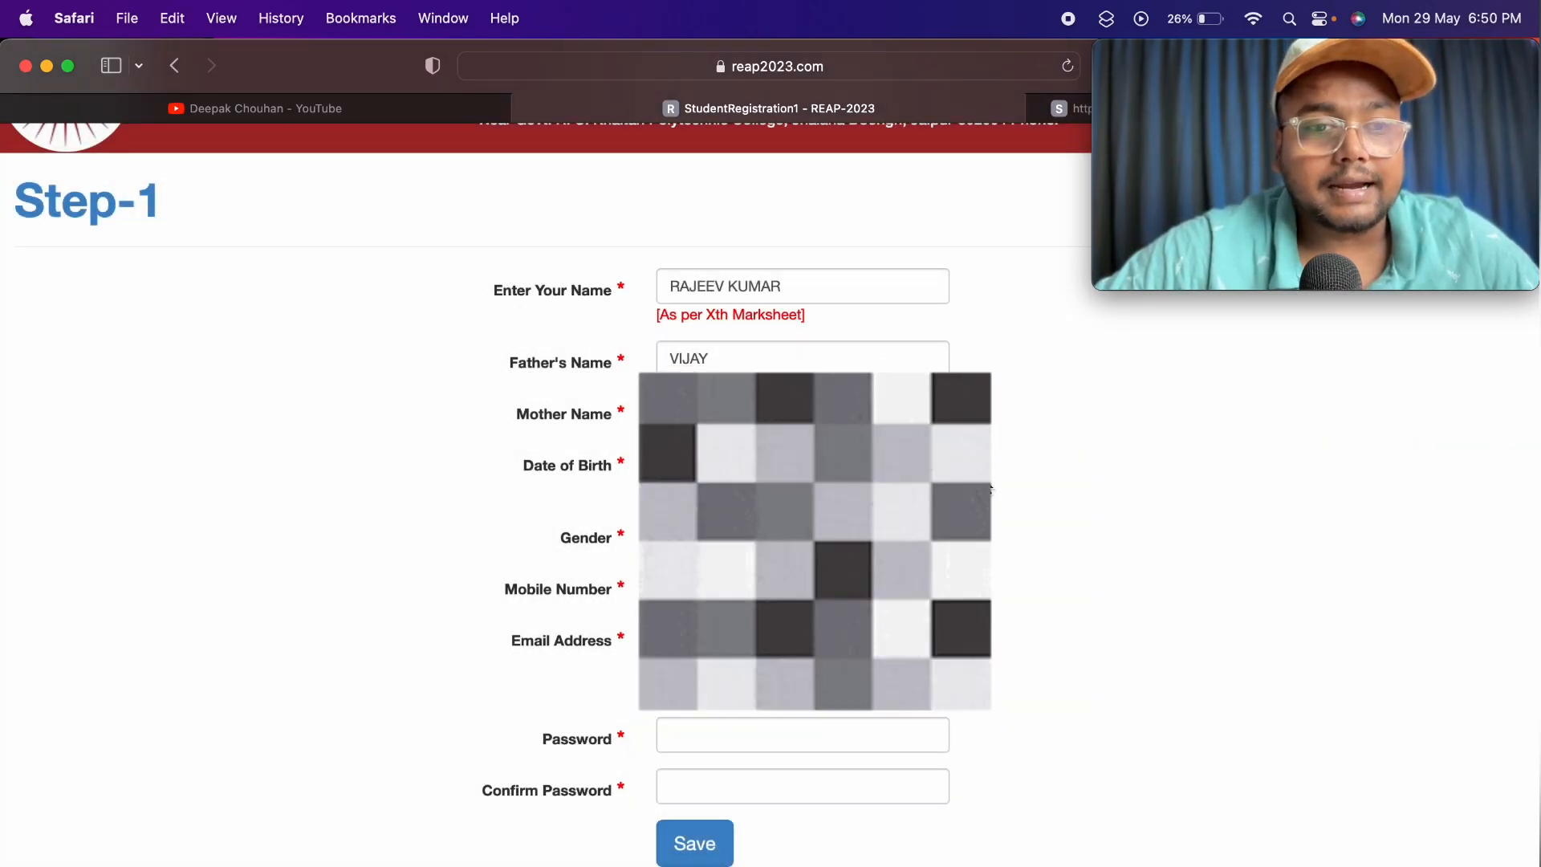
scroll(990, 489, down, 1)
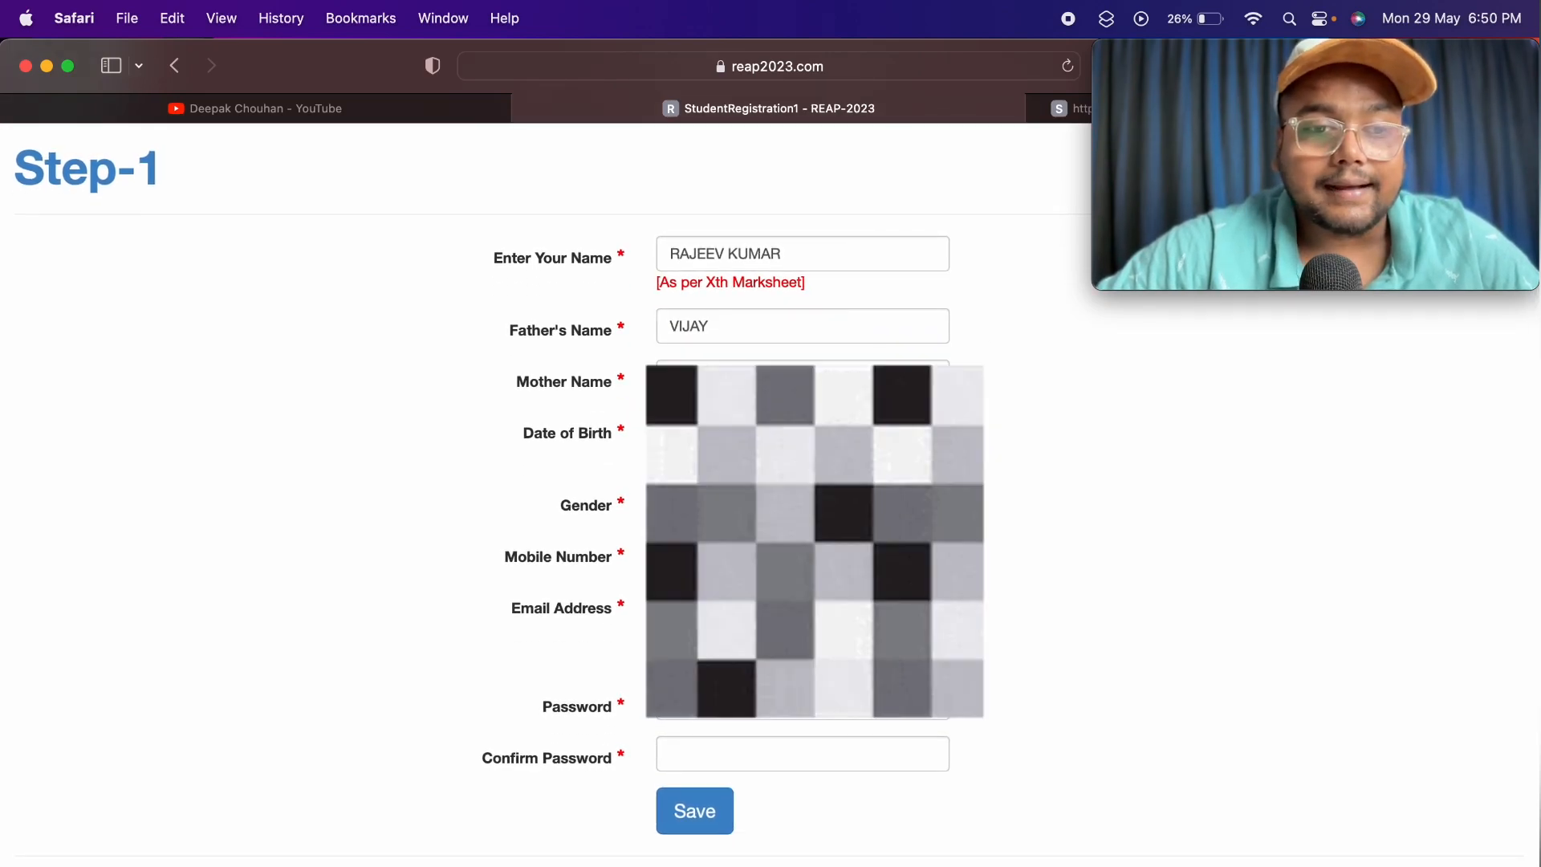
Step: Request an email OTP, paste the received code, and validate it
click(709, 649)
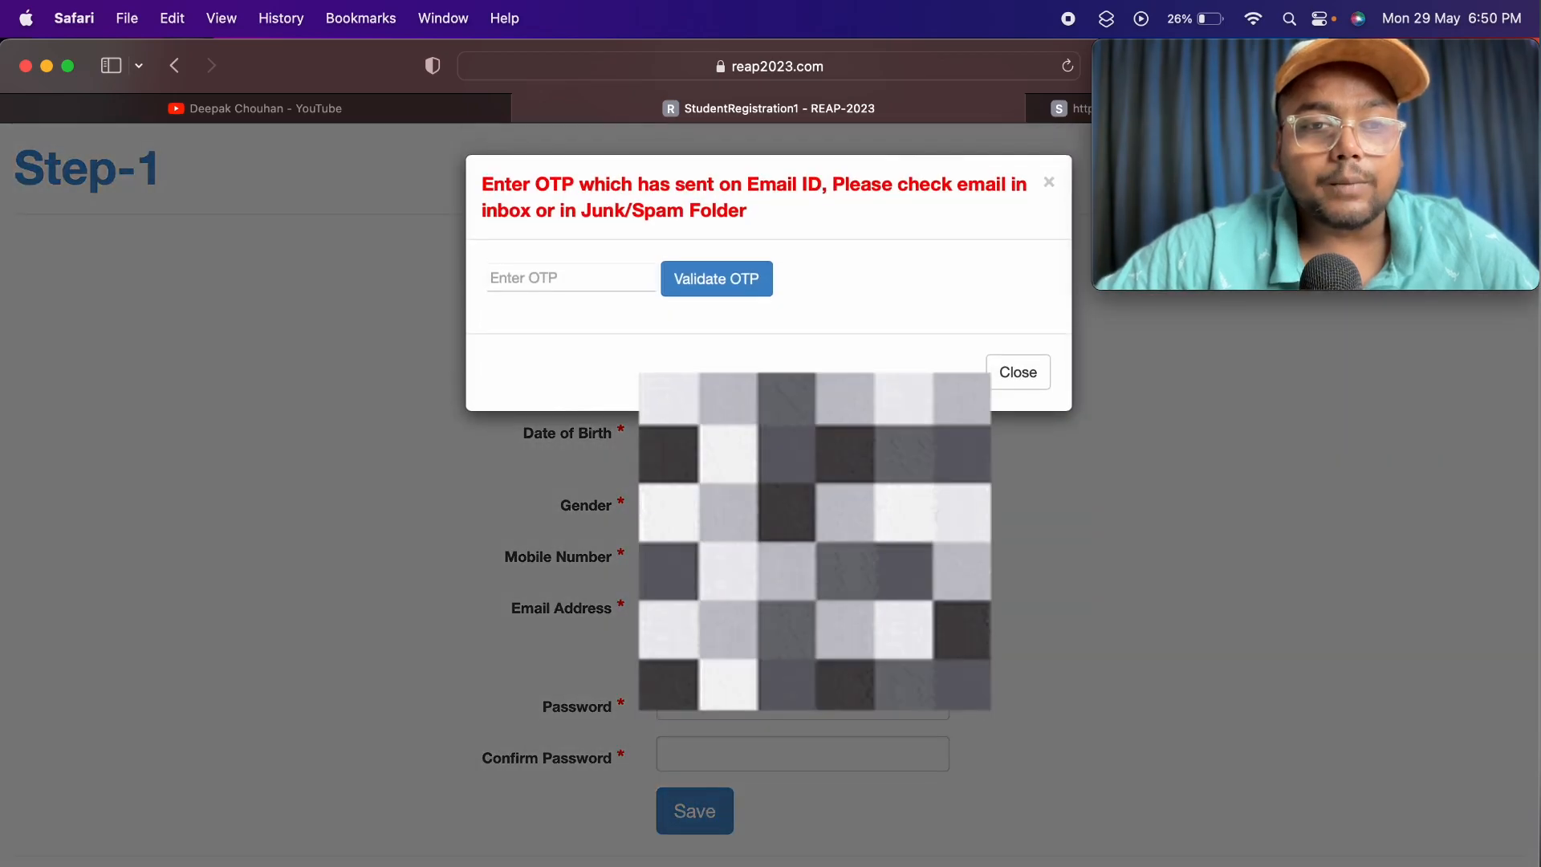
click(596, 273)
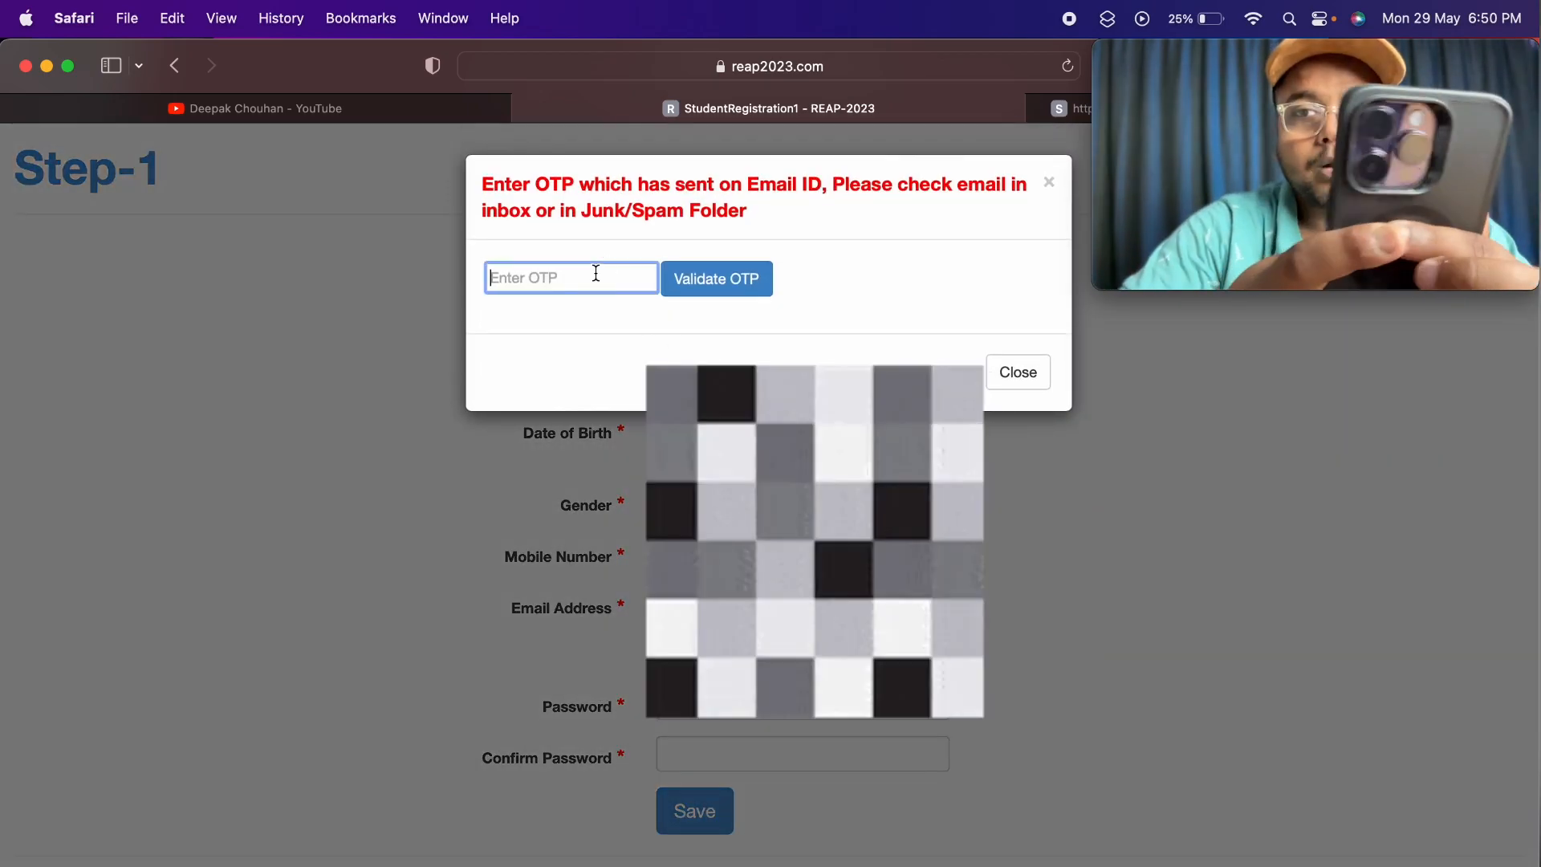
key(super+v)
click(736, 294)
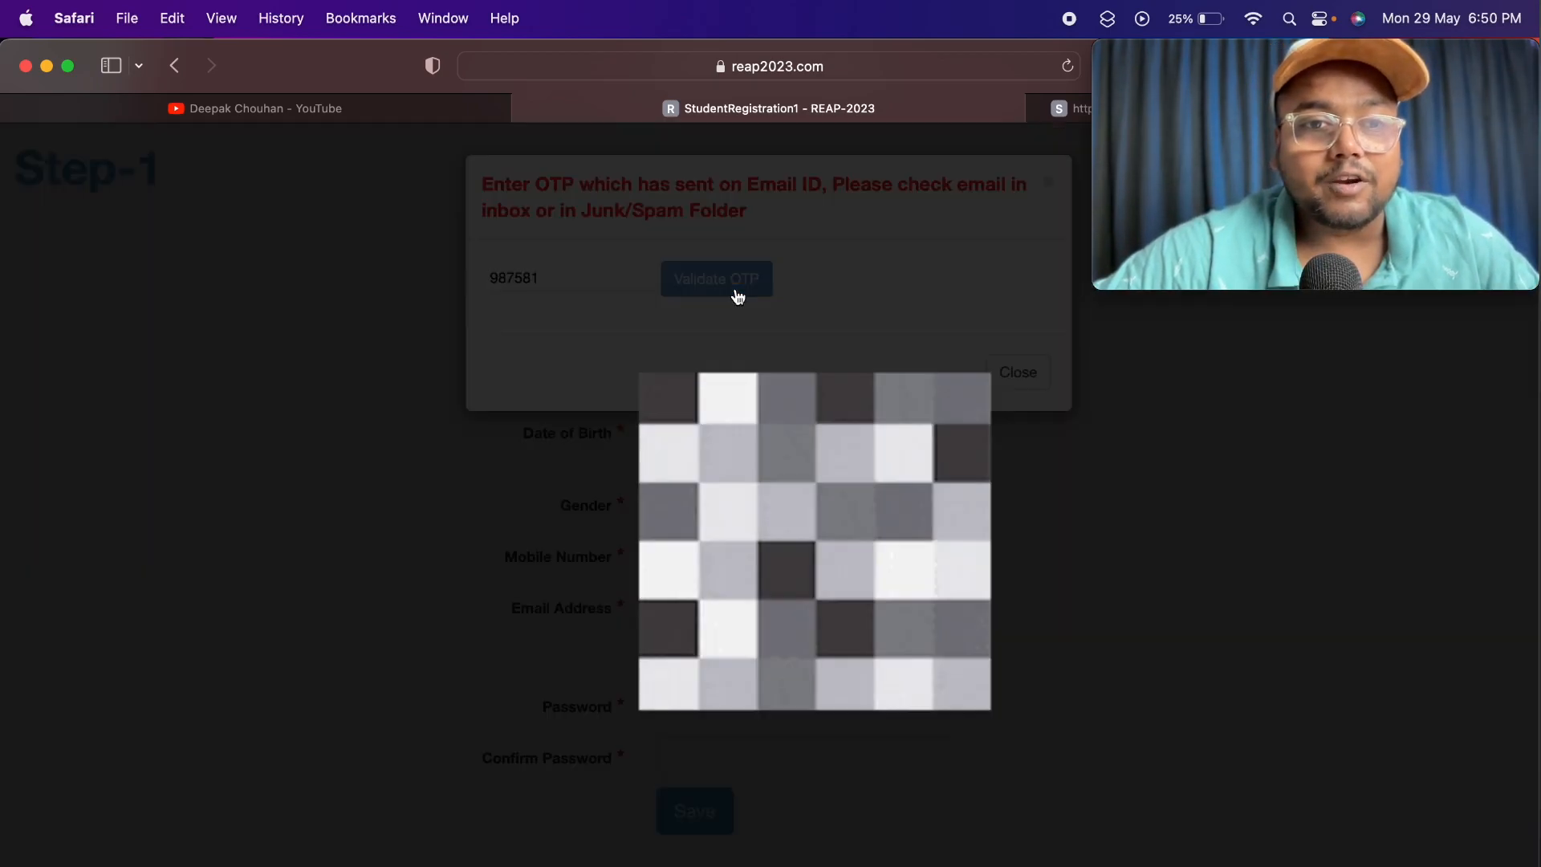
click(962, 515)
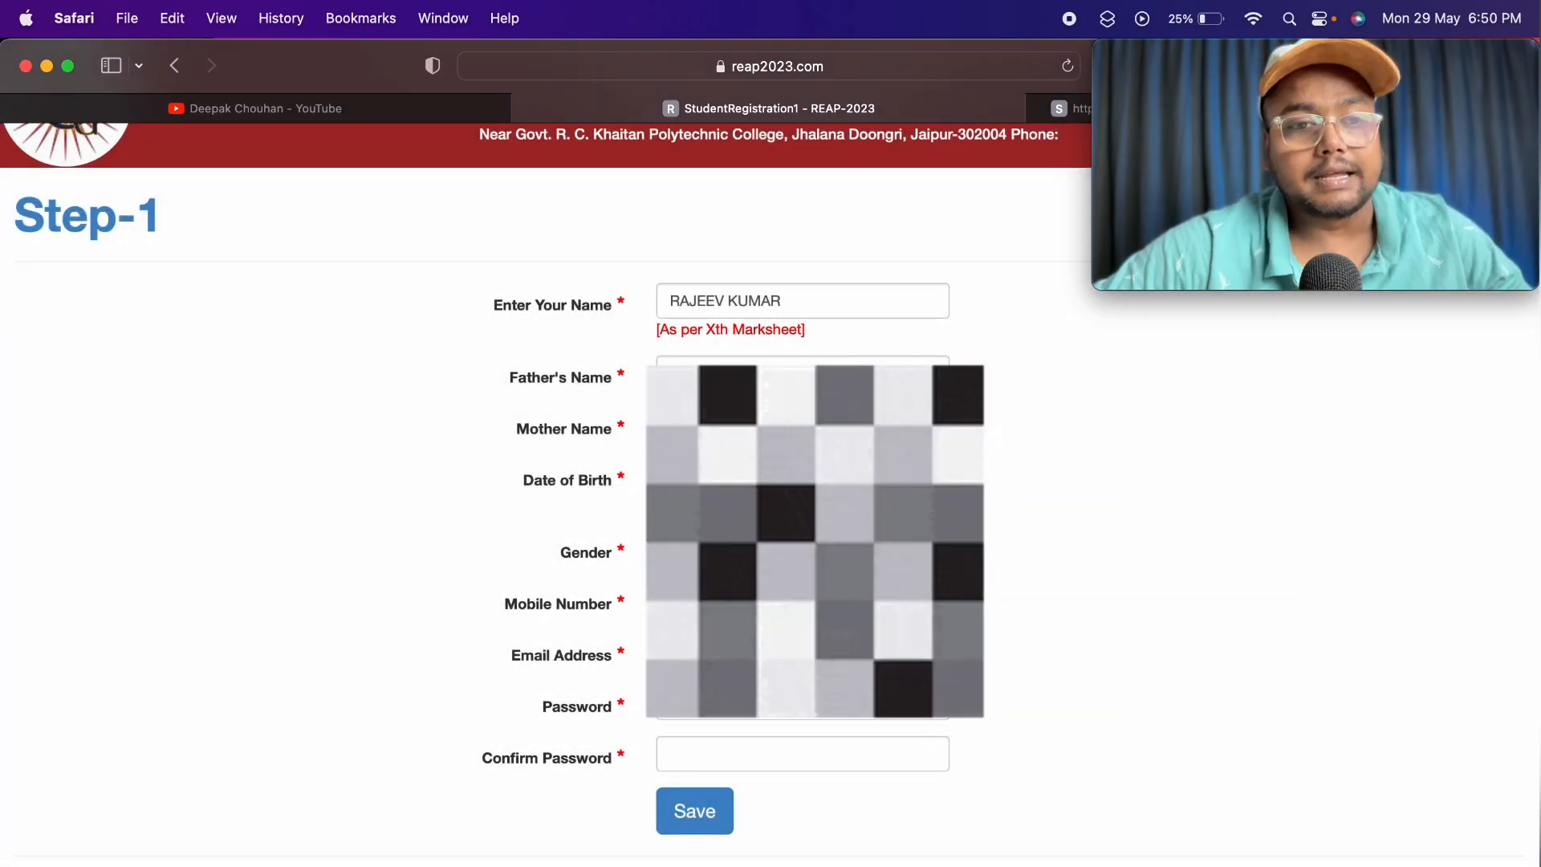
Step: Enter and confirm the account password, then save the Step-1 details
click(709, 706)
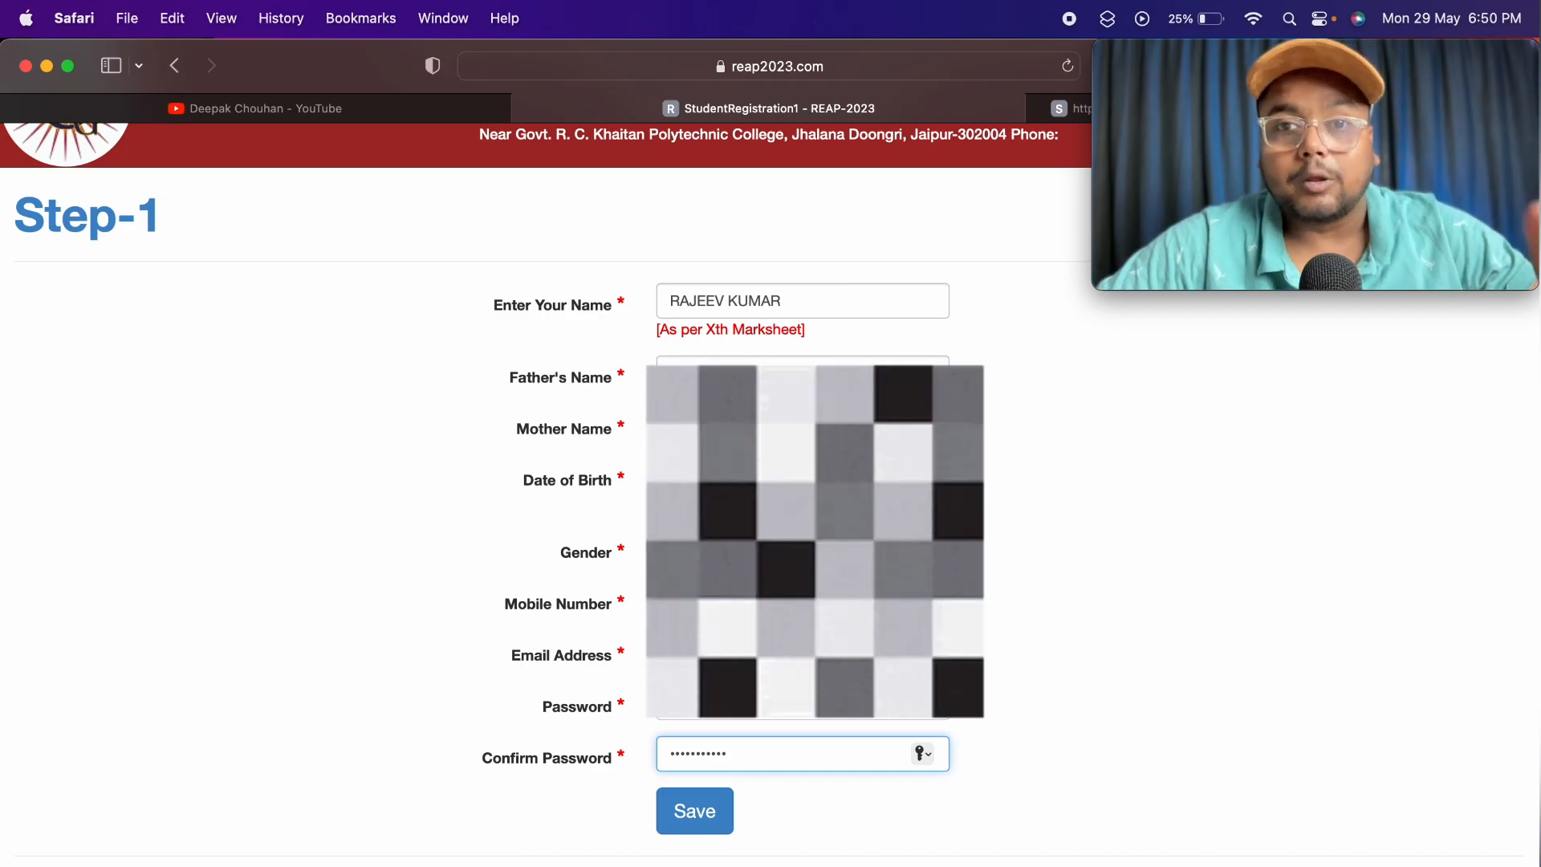
click(703, 819)
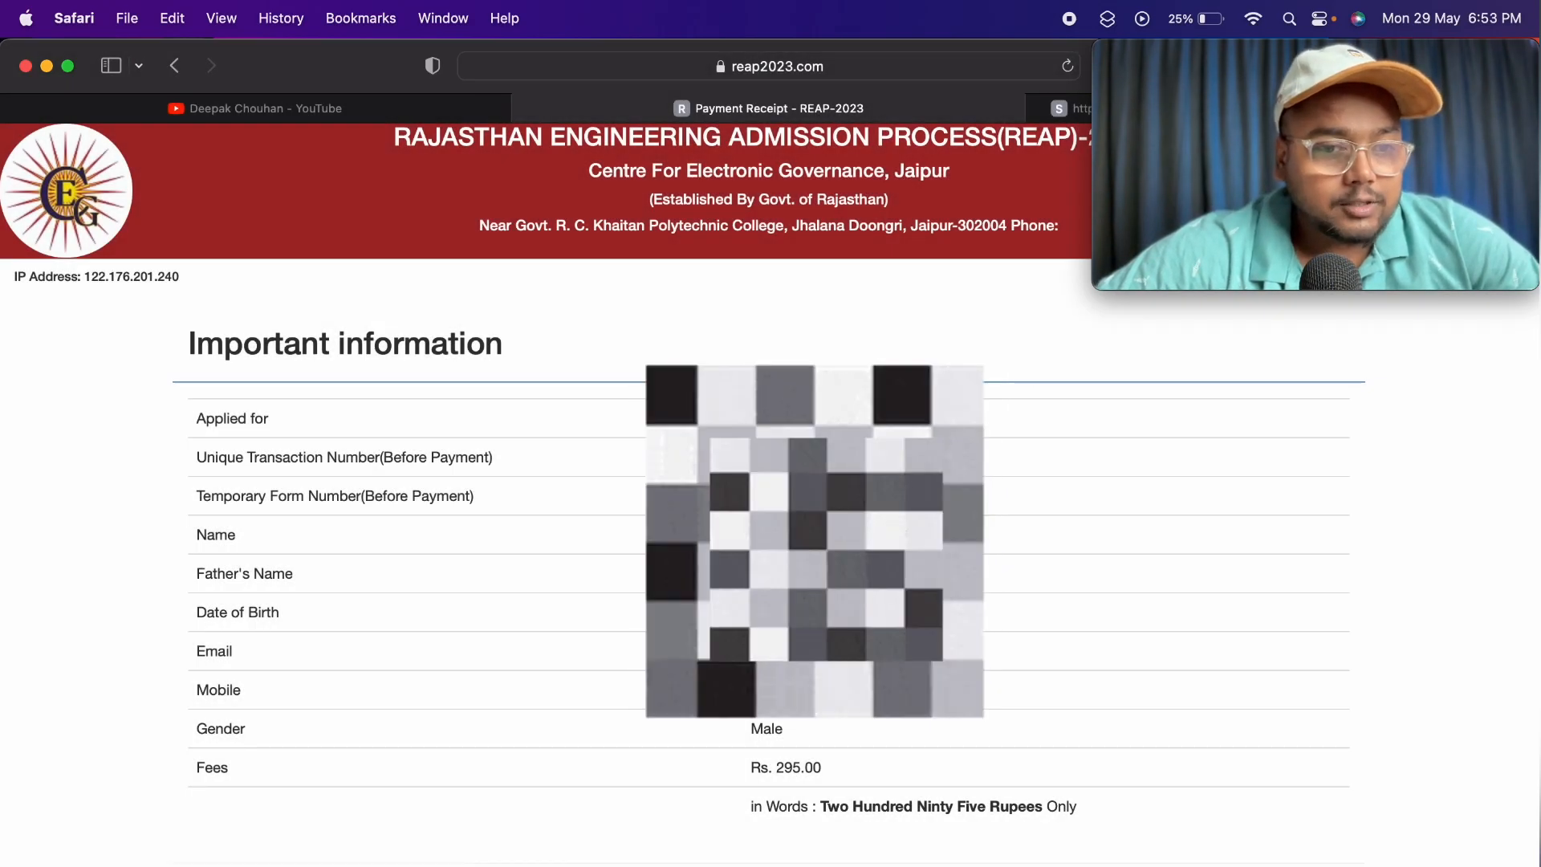
Step: Complete the Rs. 295 SBI payment and print the successful payment receipt
scroll(709, 503, down, 2)
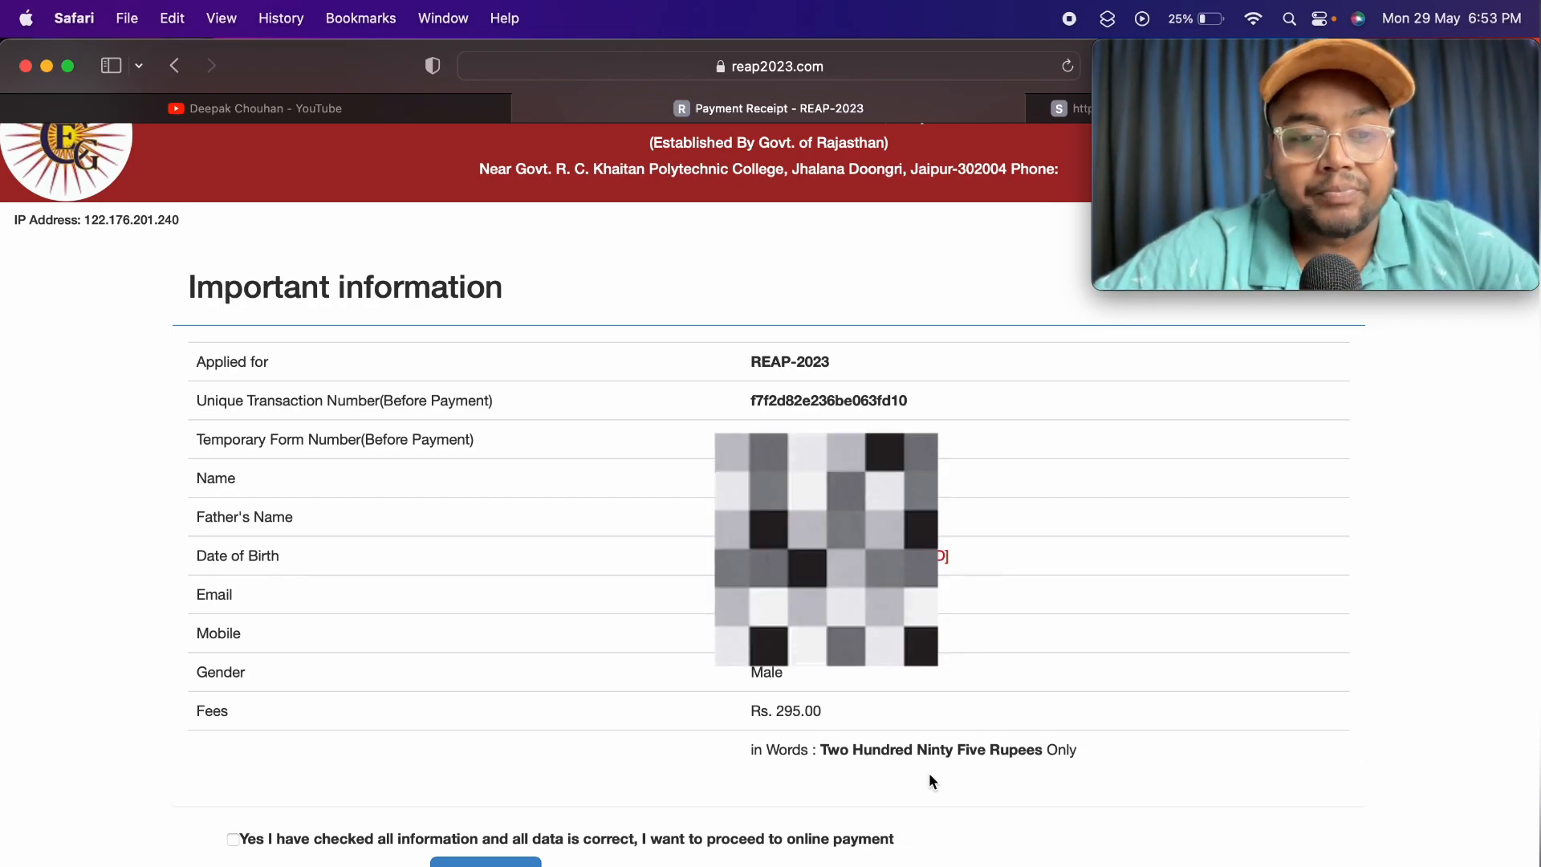
scroll(863, 779, down, 2)
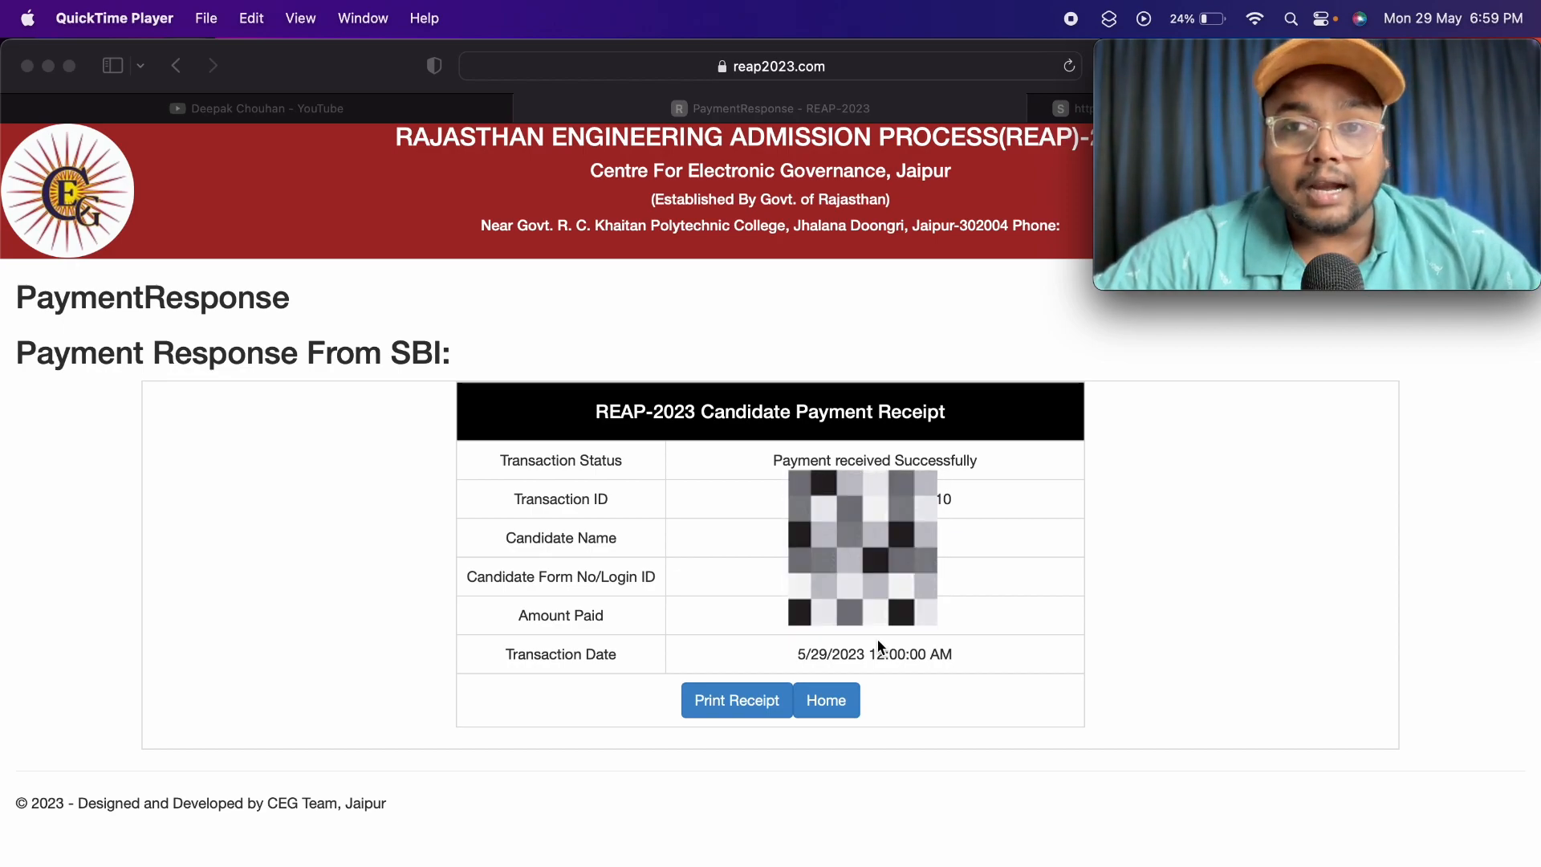
click(748, 703)
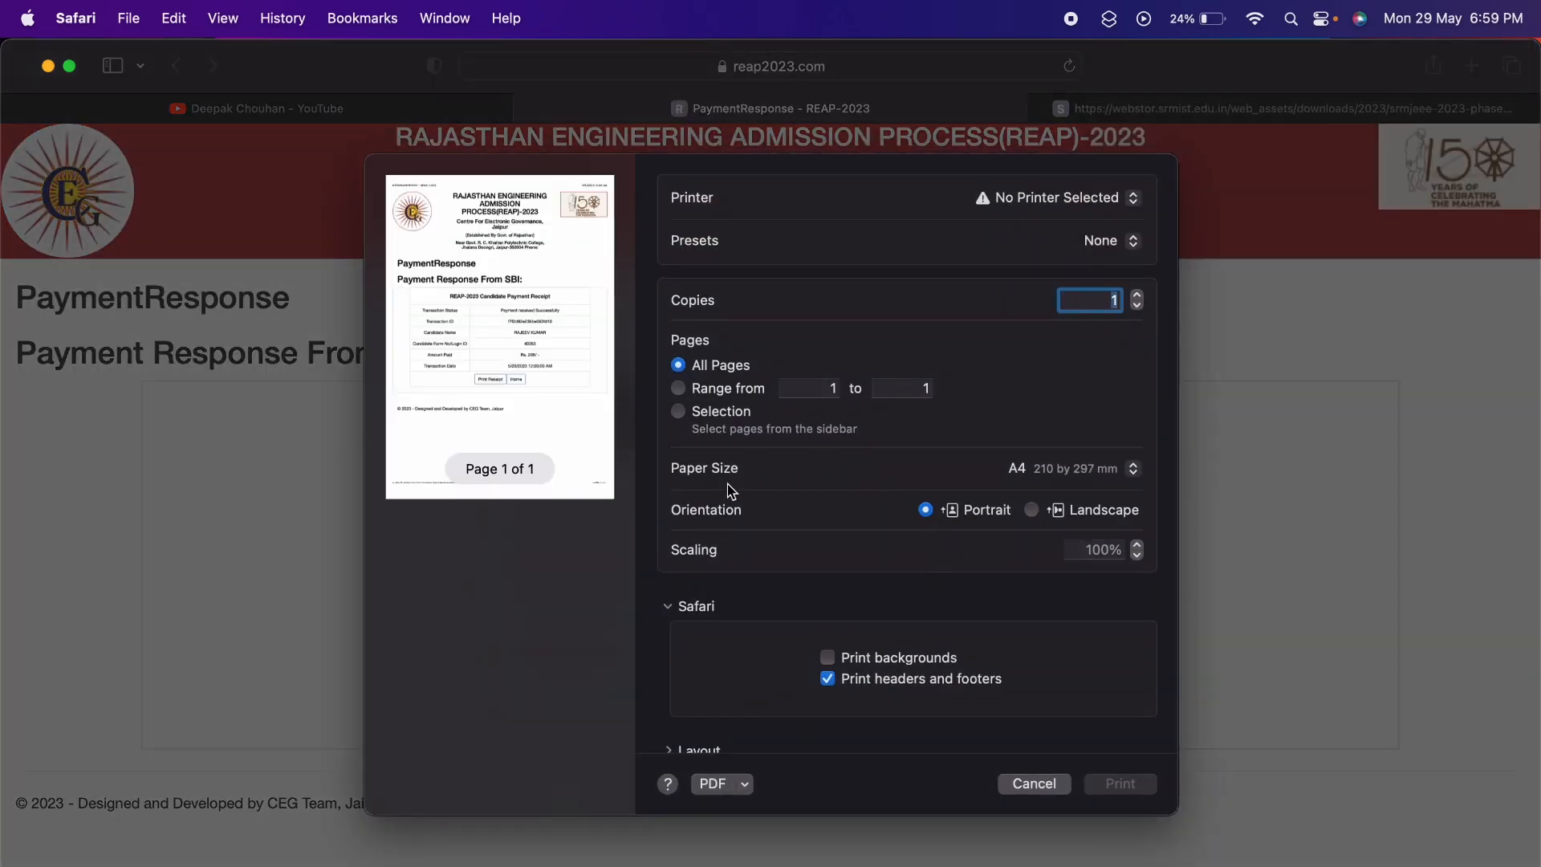
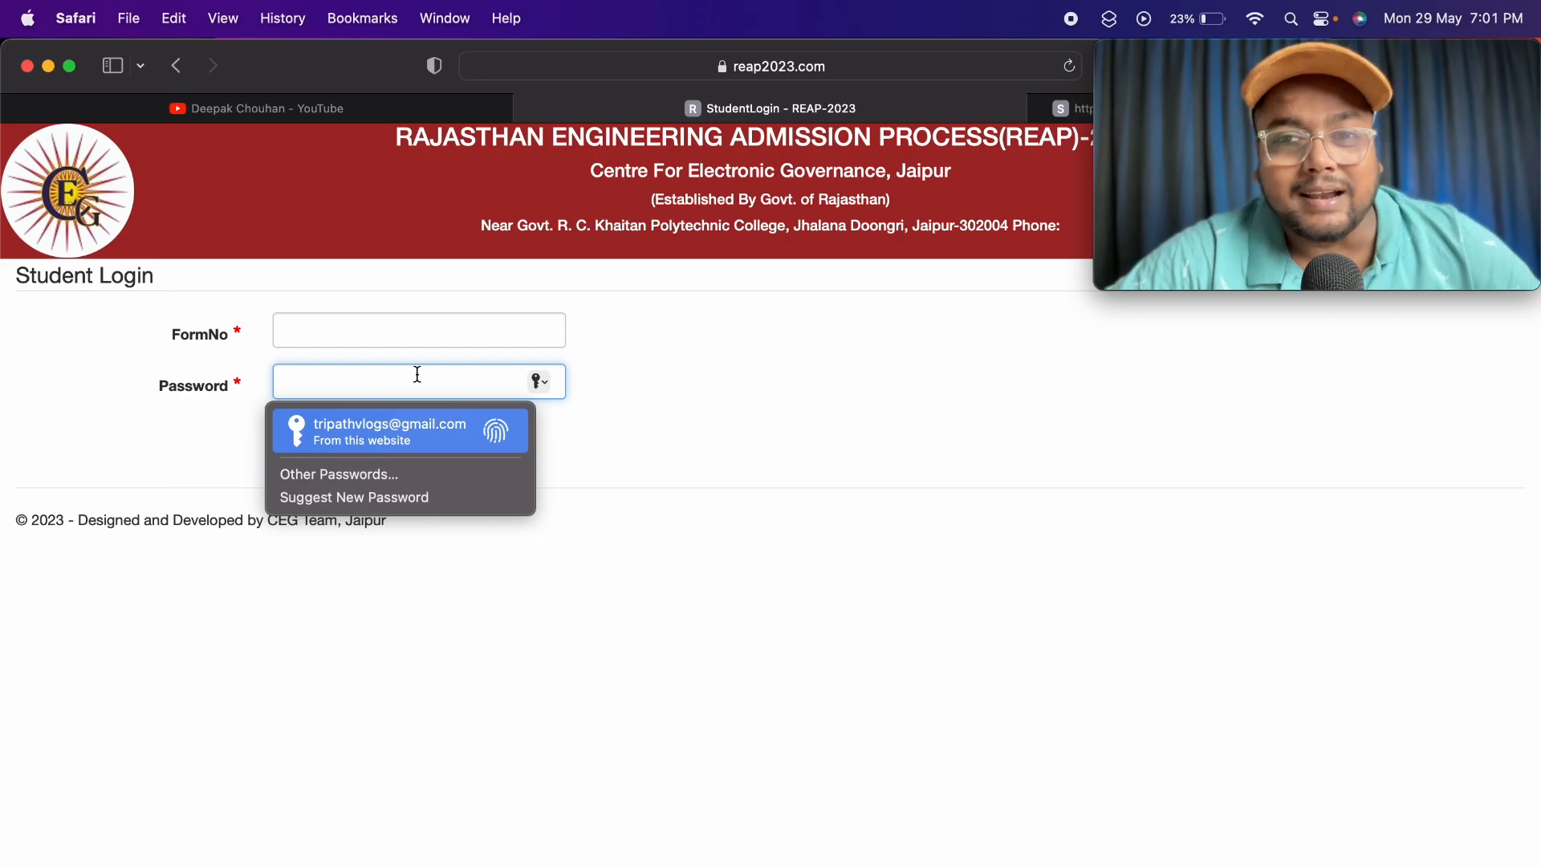
Step: Sign in with the saved credentials, validate the mobile OTP, and decline Safari's password saving
click(389, 431)
click(318, 435)
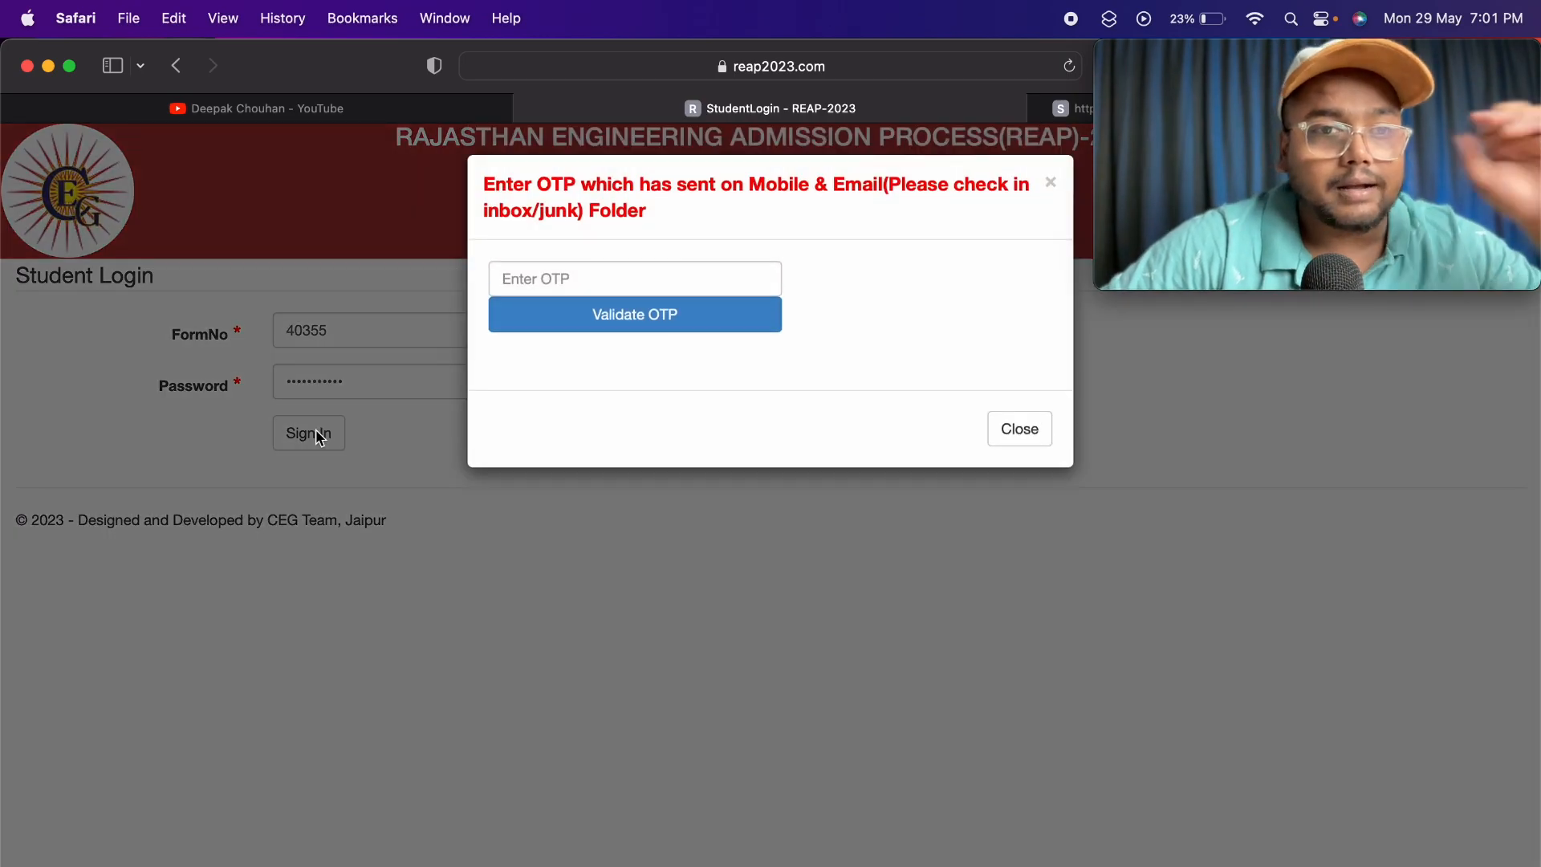
click(571, 281)
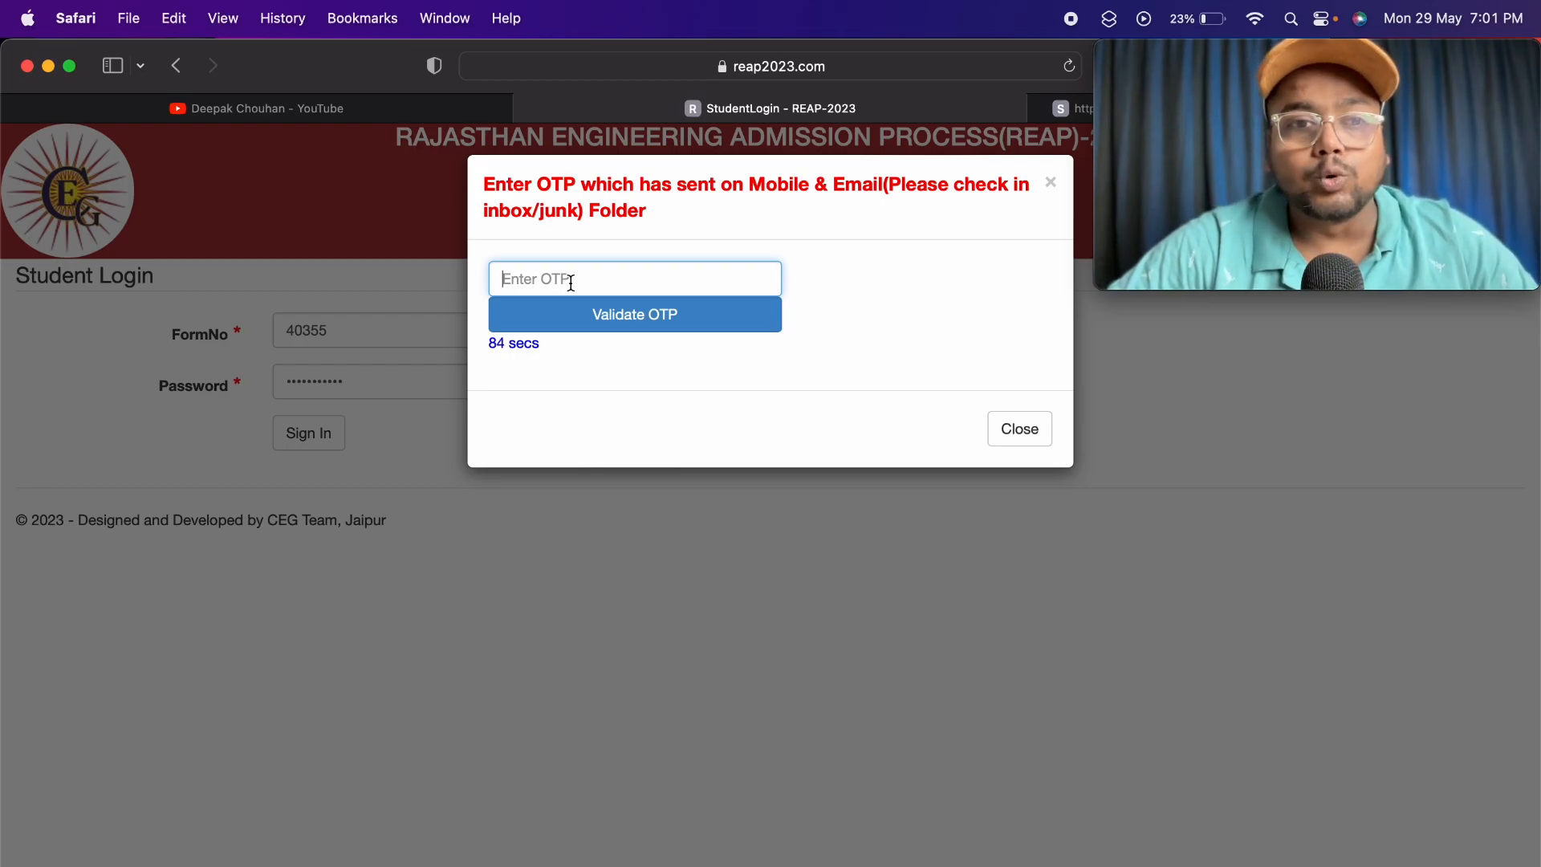
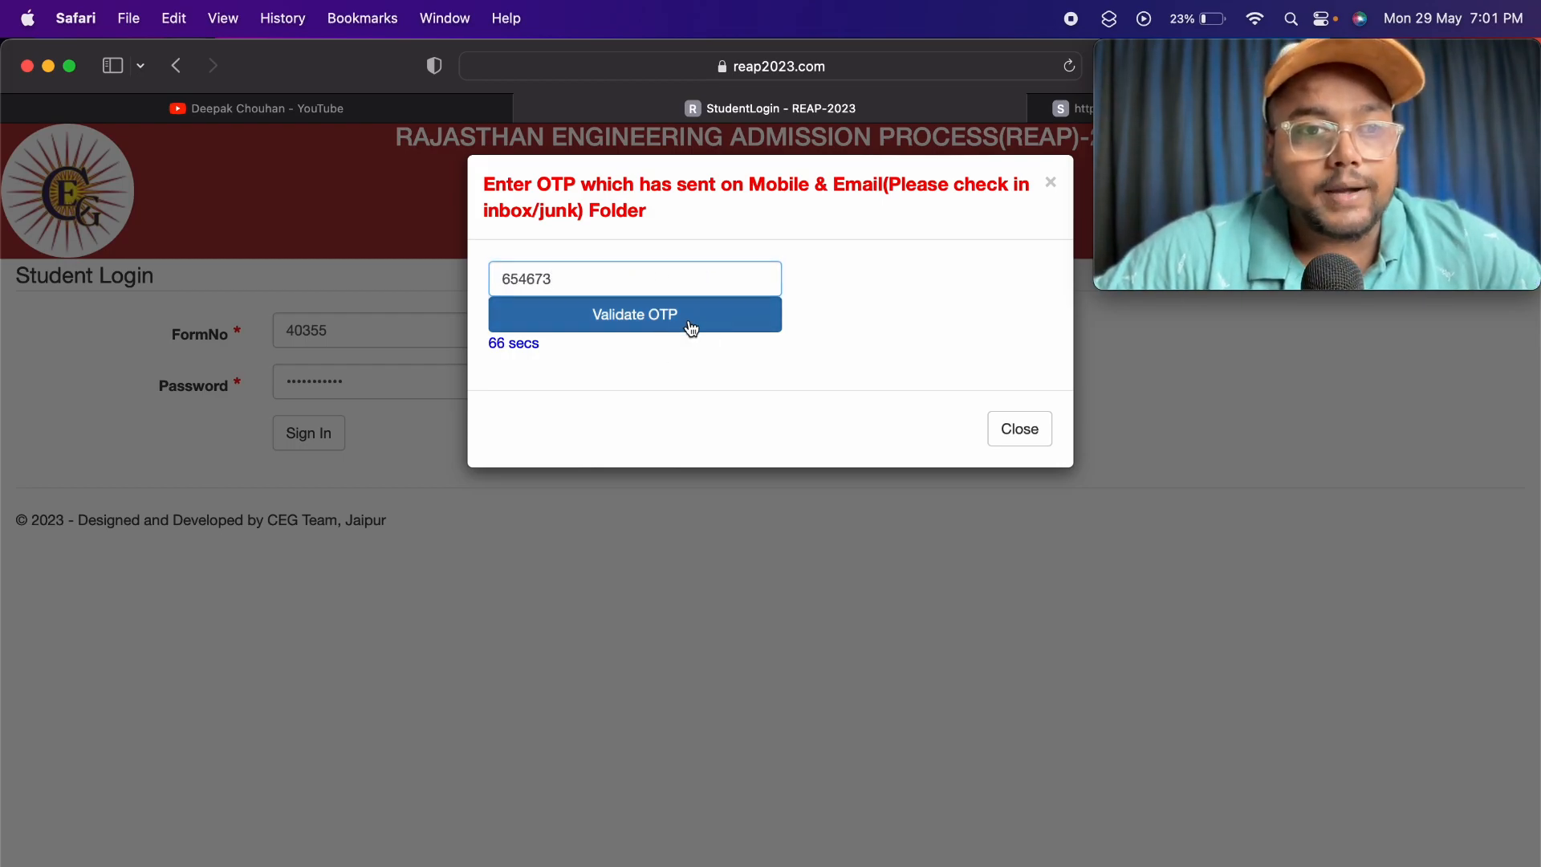
click(689, 329)
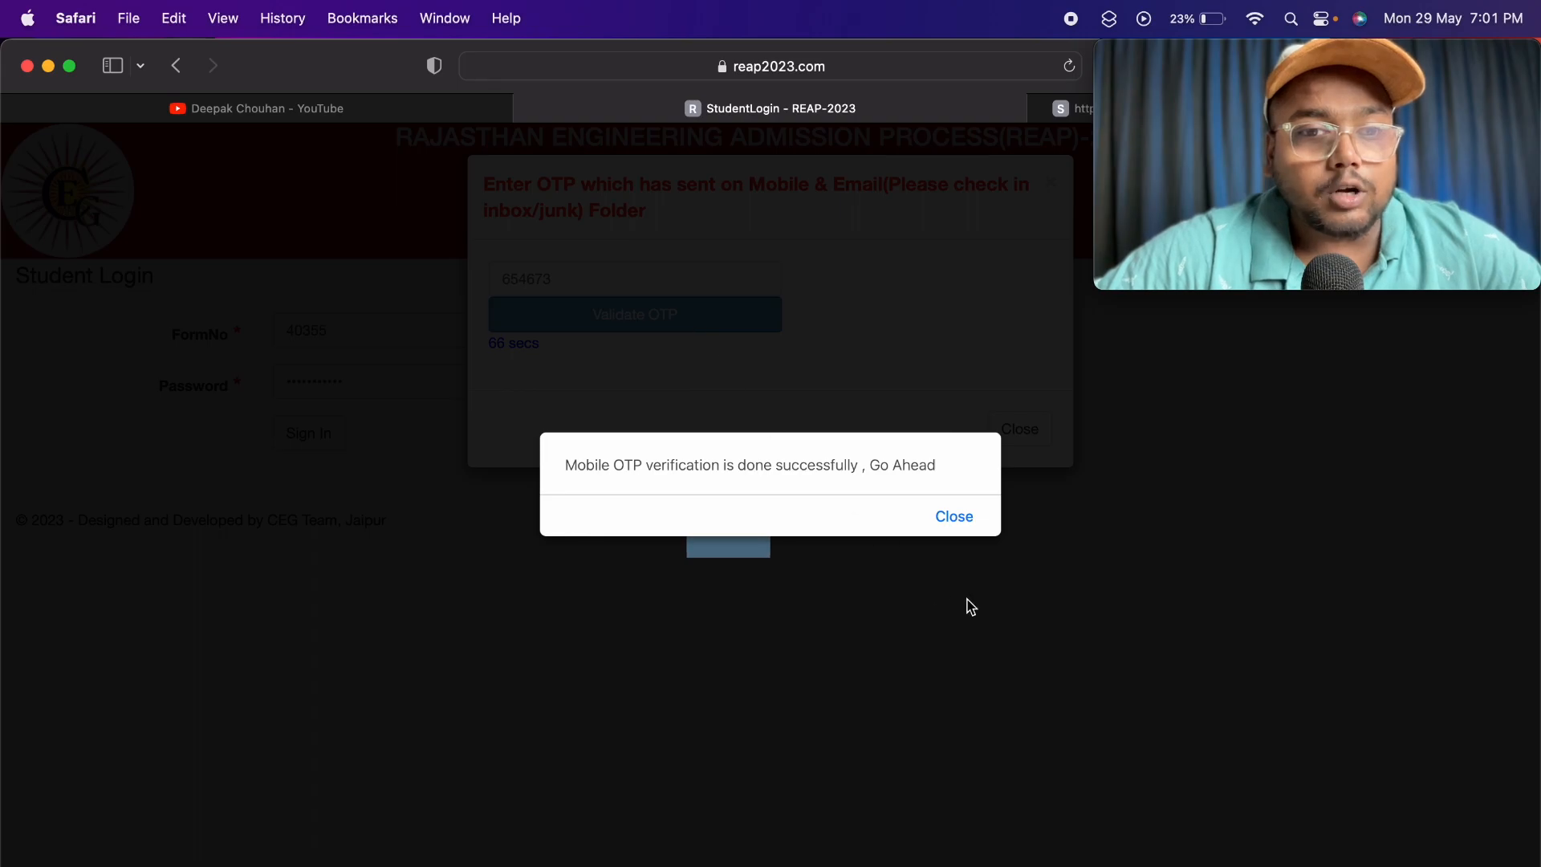
click(960, 518)
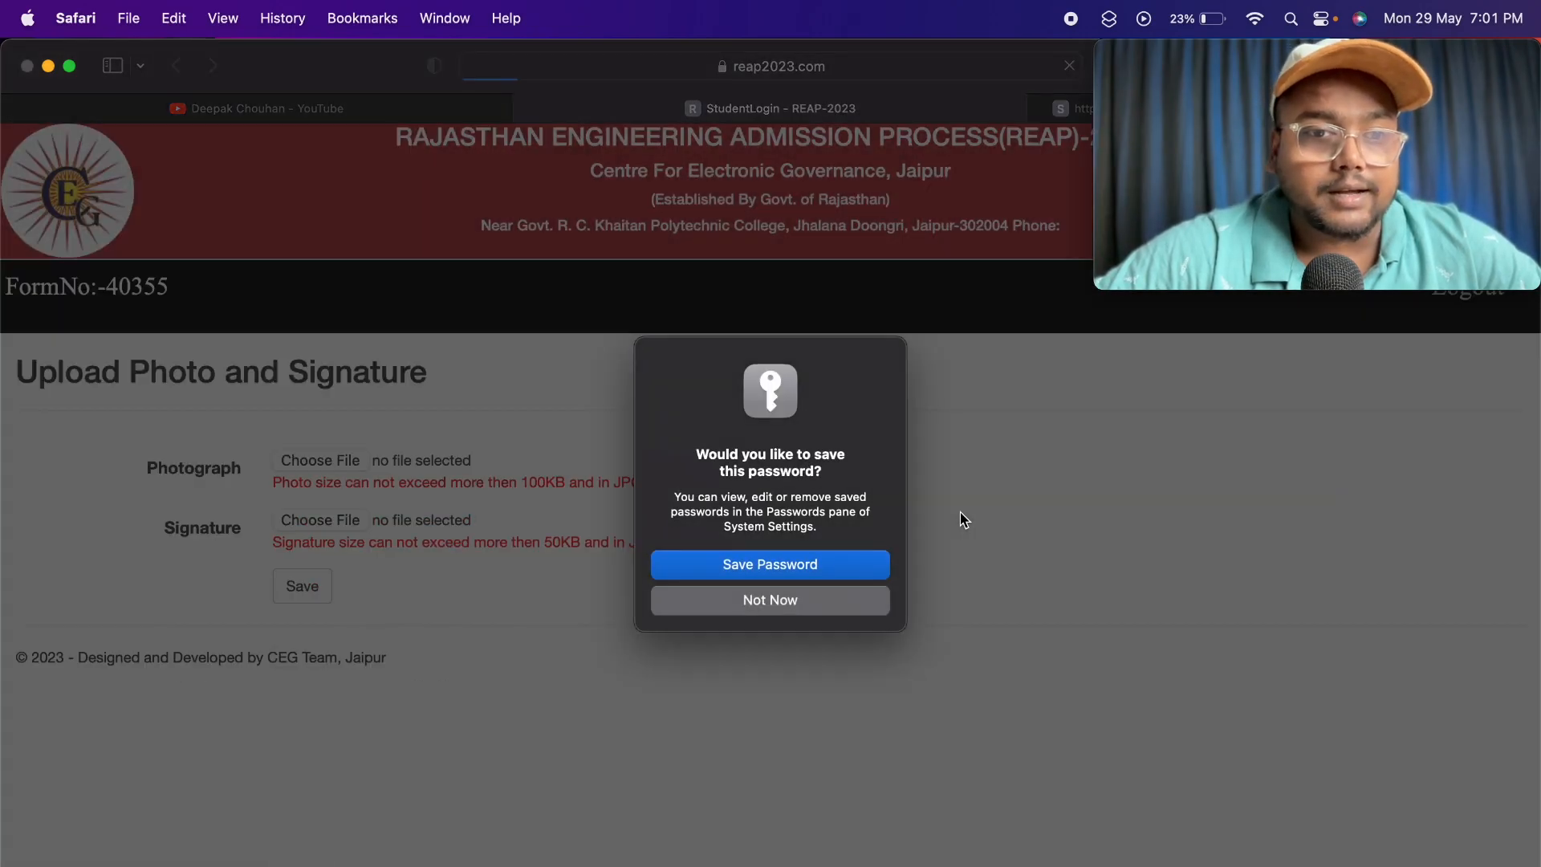
click(808, 601)
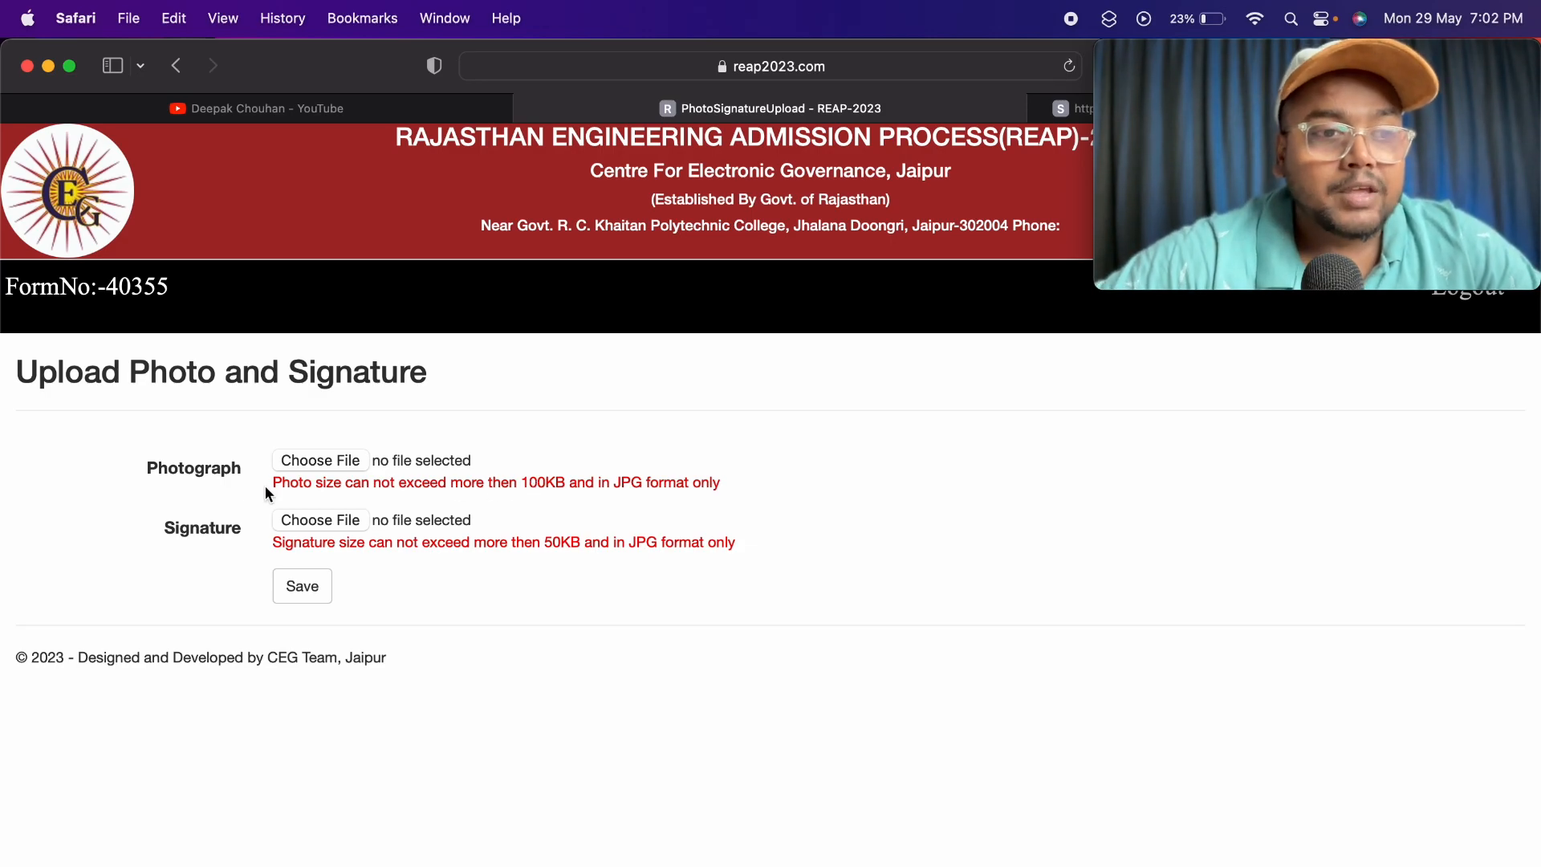
Step: Upload 'passport size photograph.jpeg' as the photograph
click(325, 465)
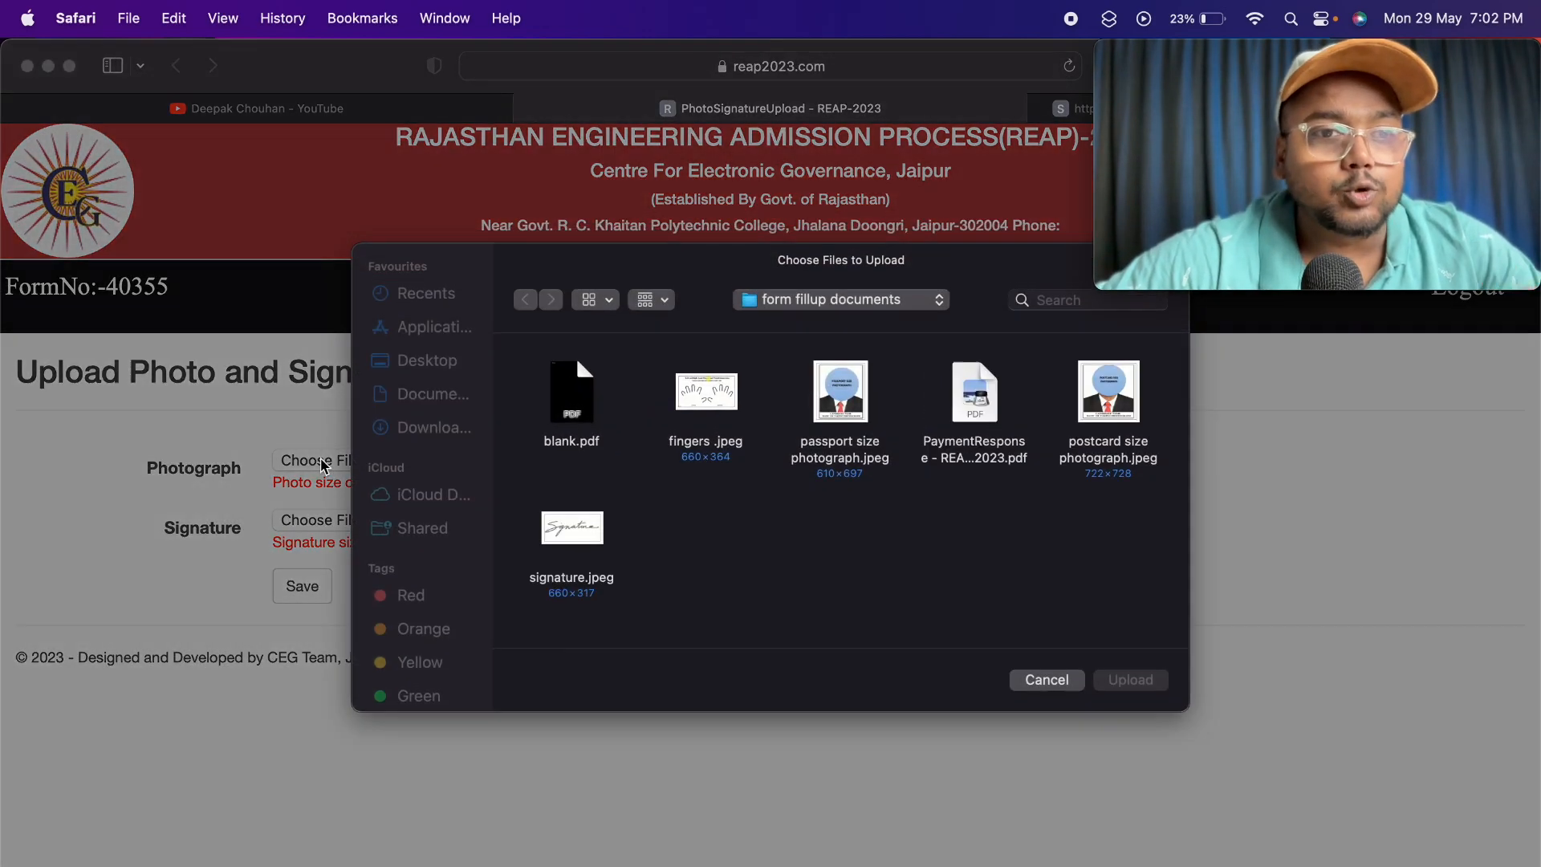
click(835, 412)
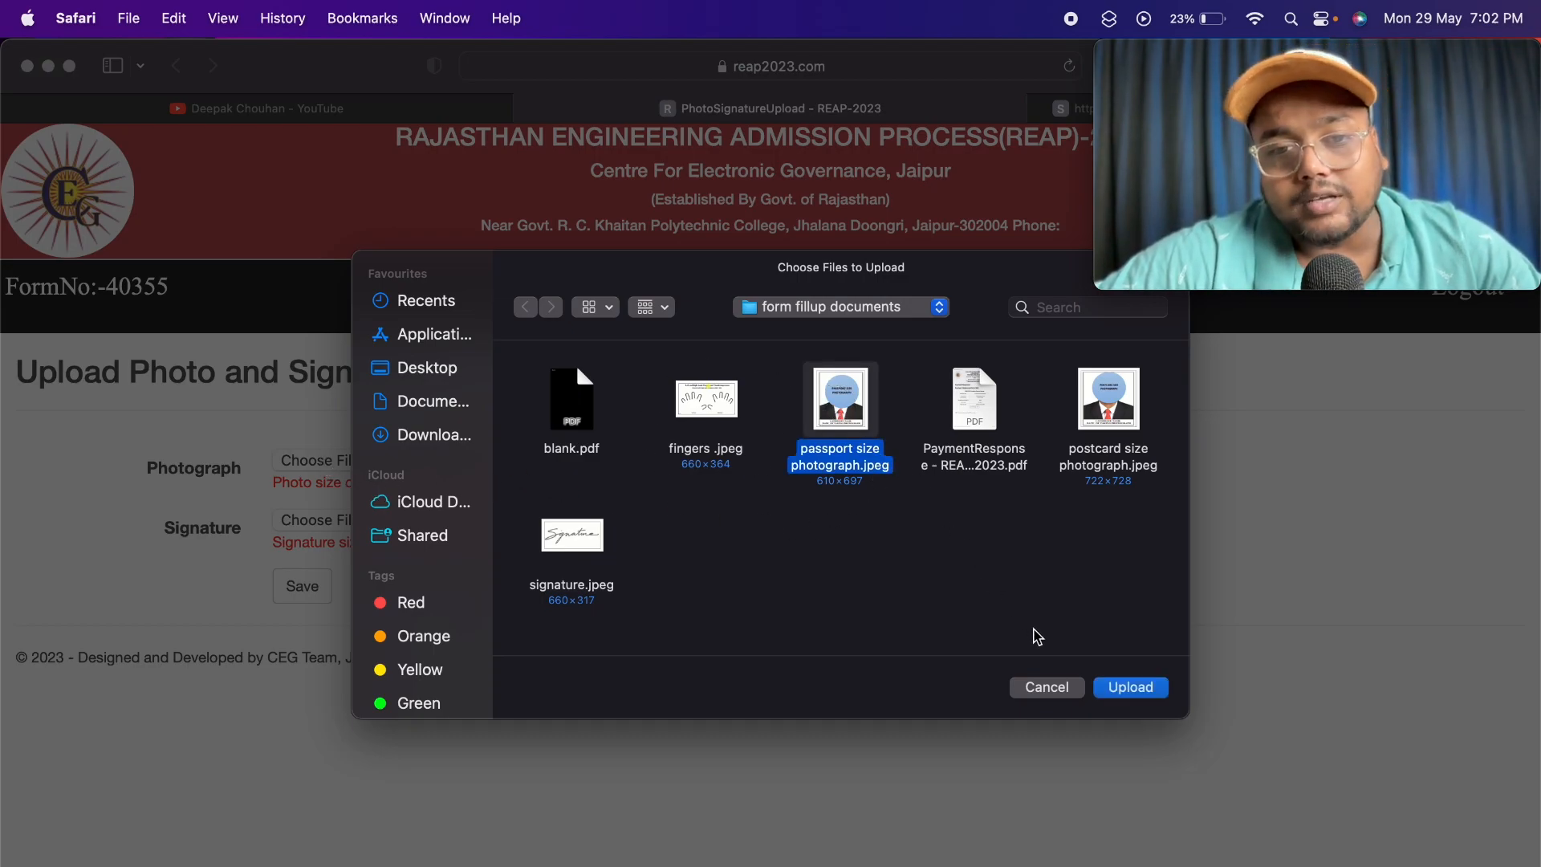
click(1141, 689)
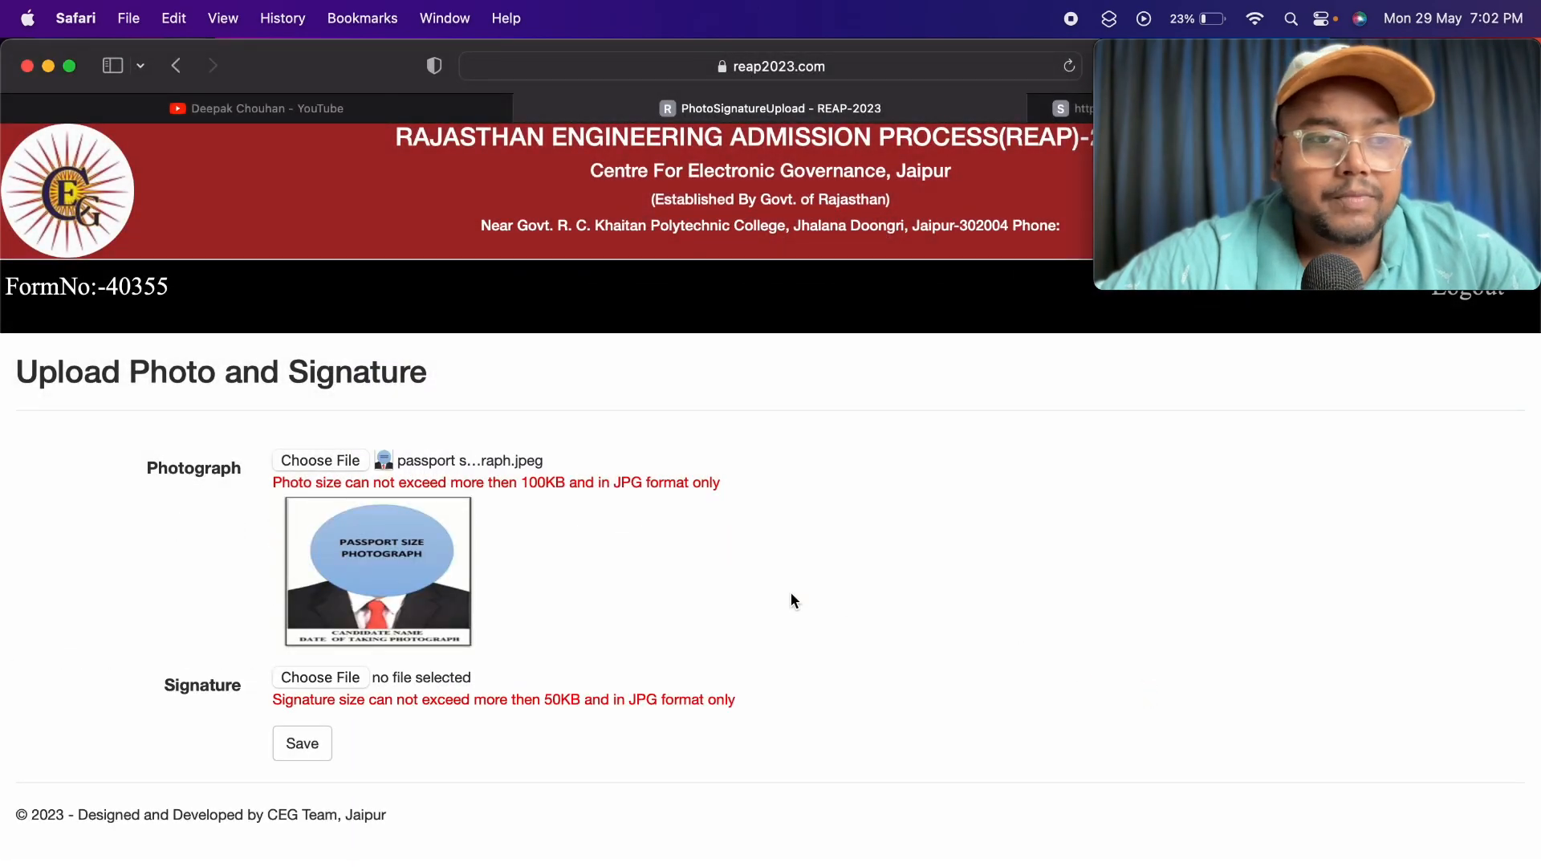
Step: Upload signature.jpeg as the signature and save both images
click(319, 686)
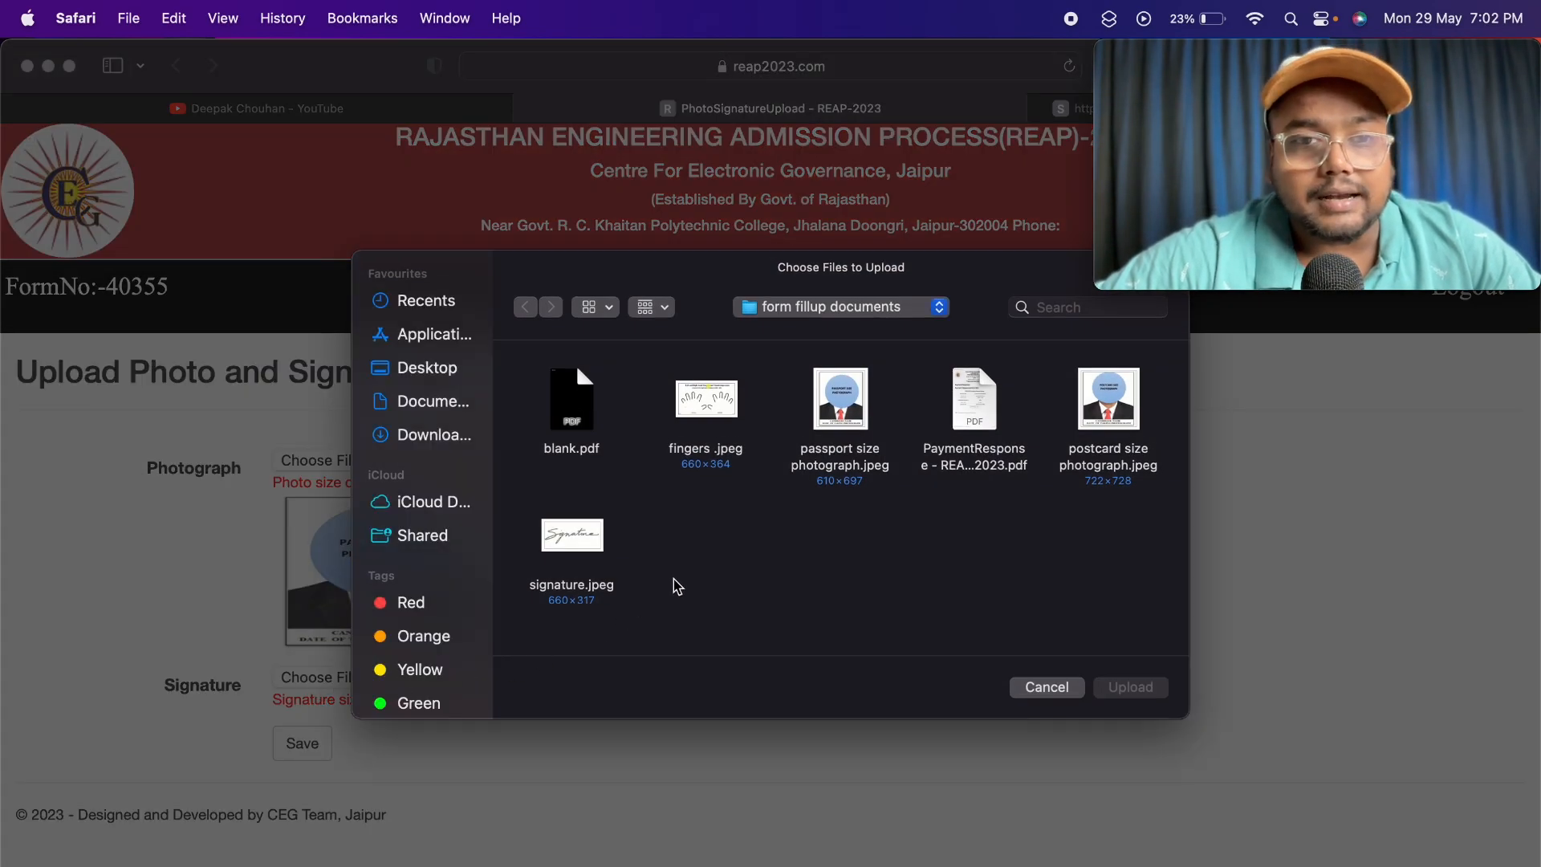
click(576, 540)
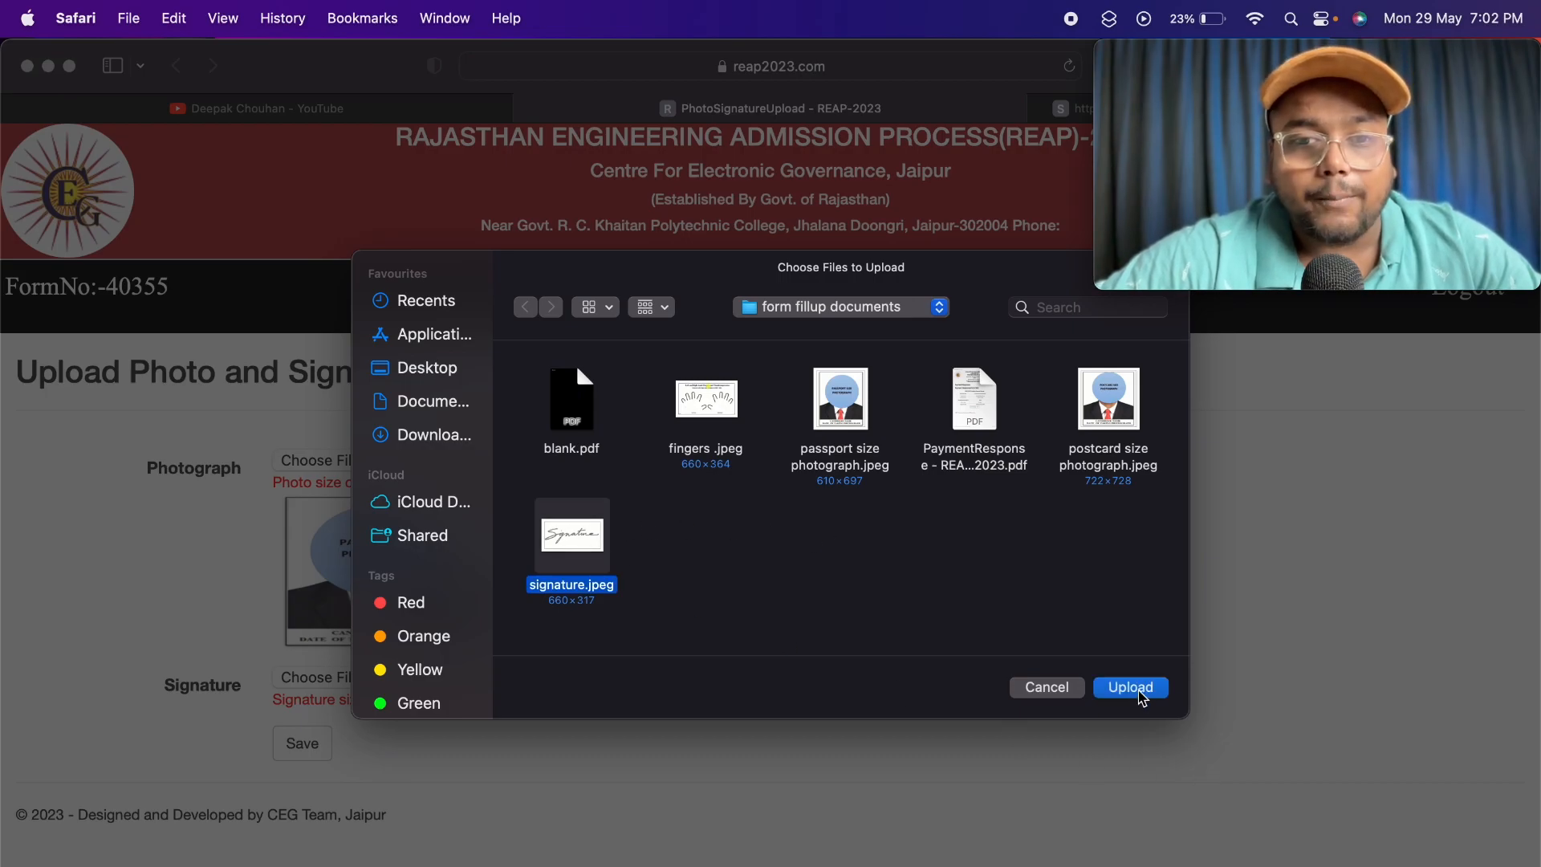
click(1138, 695)
scroll(605, 642, down, 2)
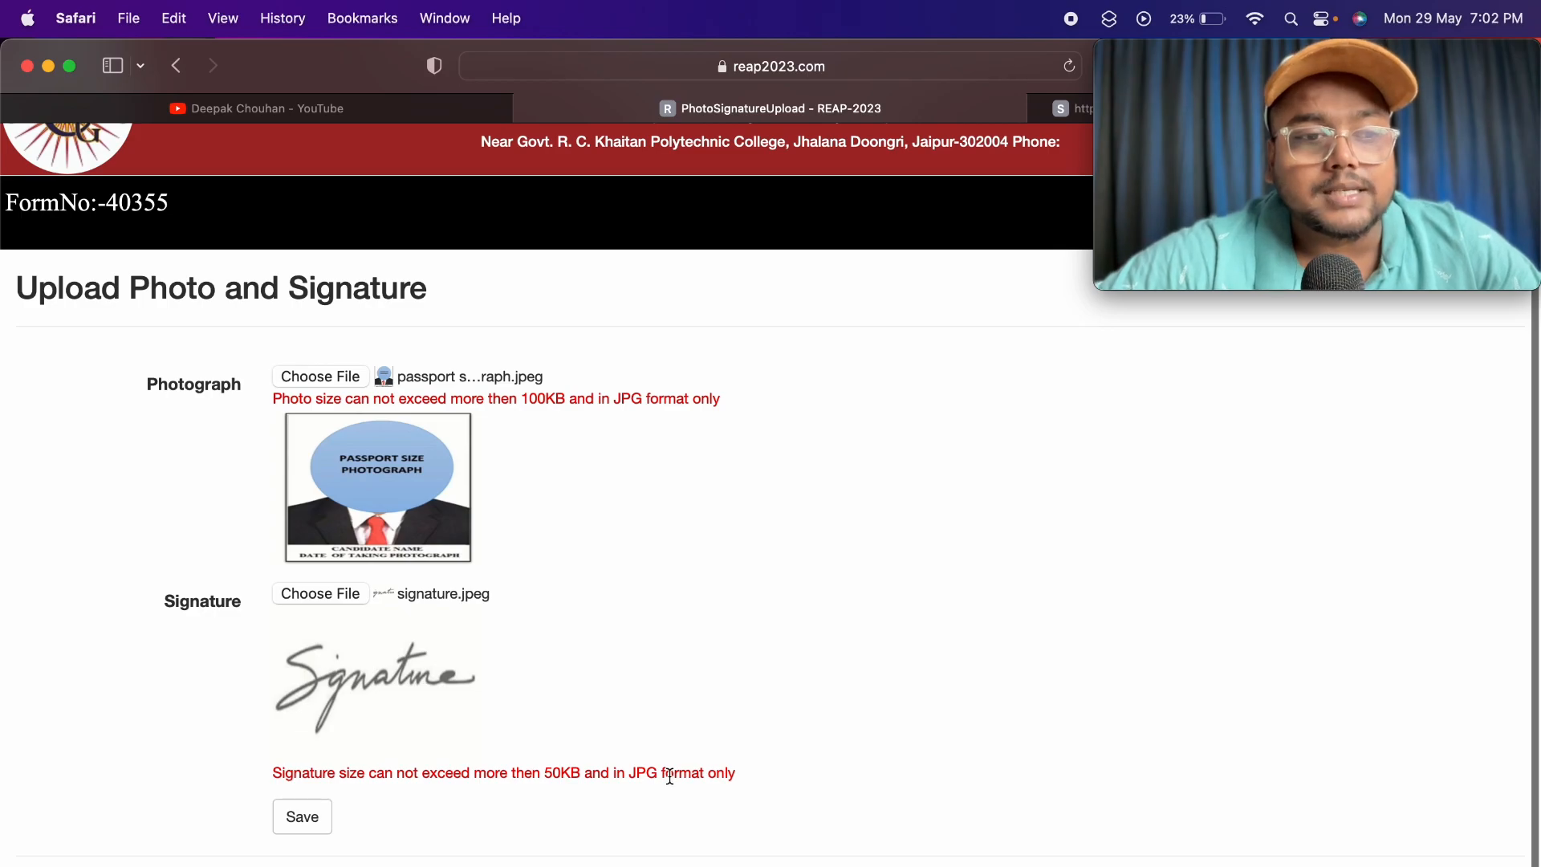
click(303, 817)
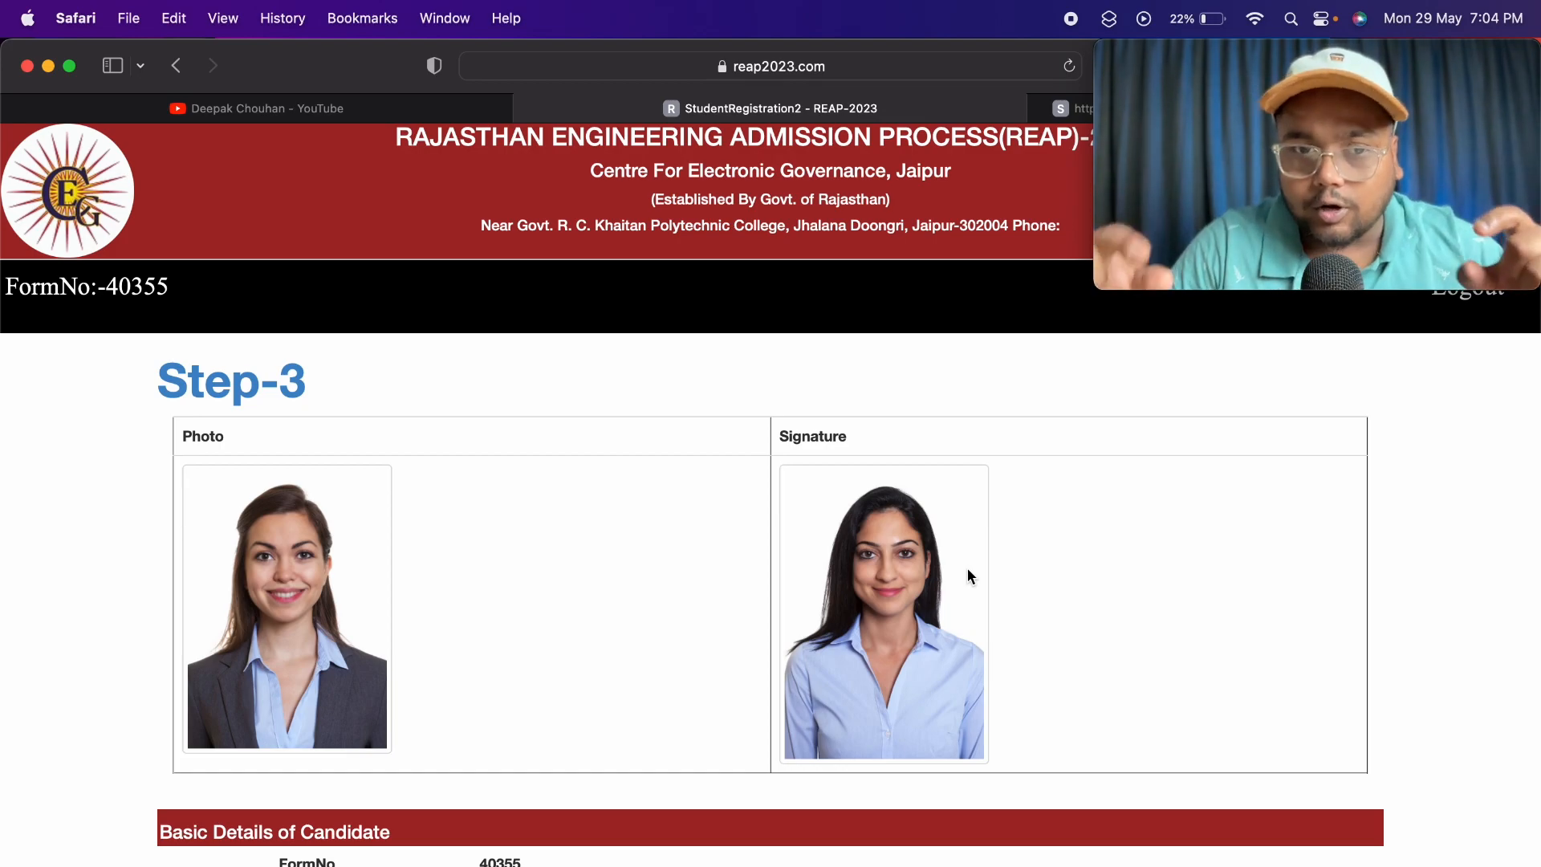
Step: Answer Yes to having applied for JEE Mains, revealing the JEE Application Number field
scroll(967, 570, down, 5)
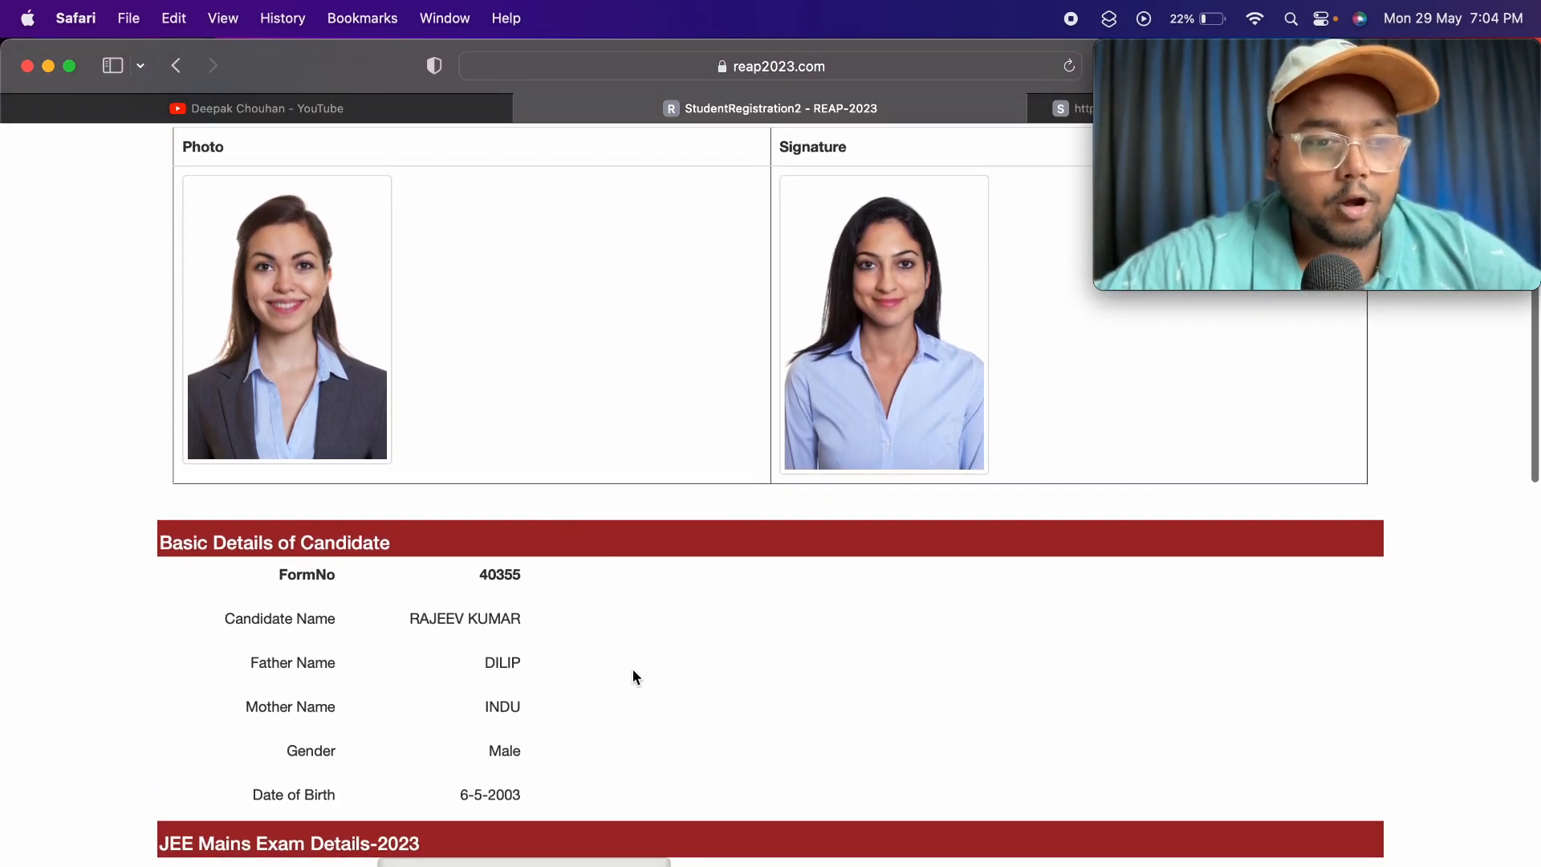
scroll(618, 701, down, 6)
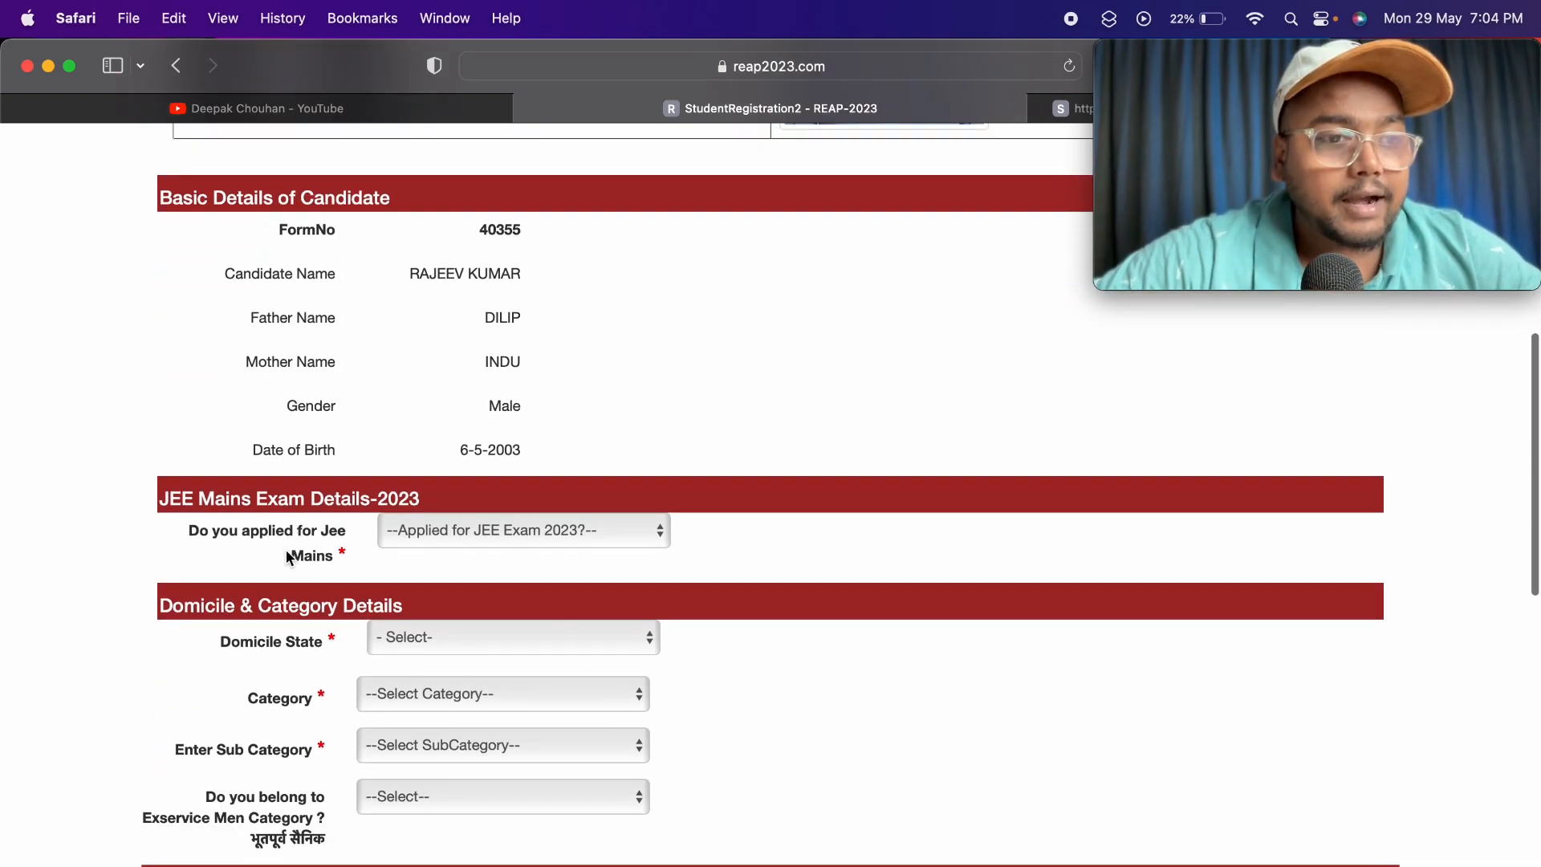
click(469, 537)
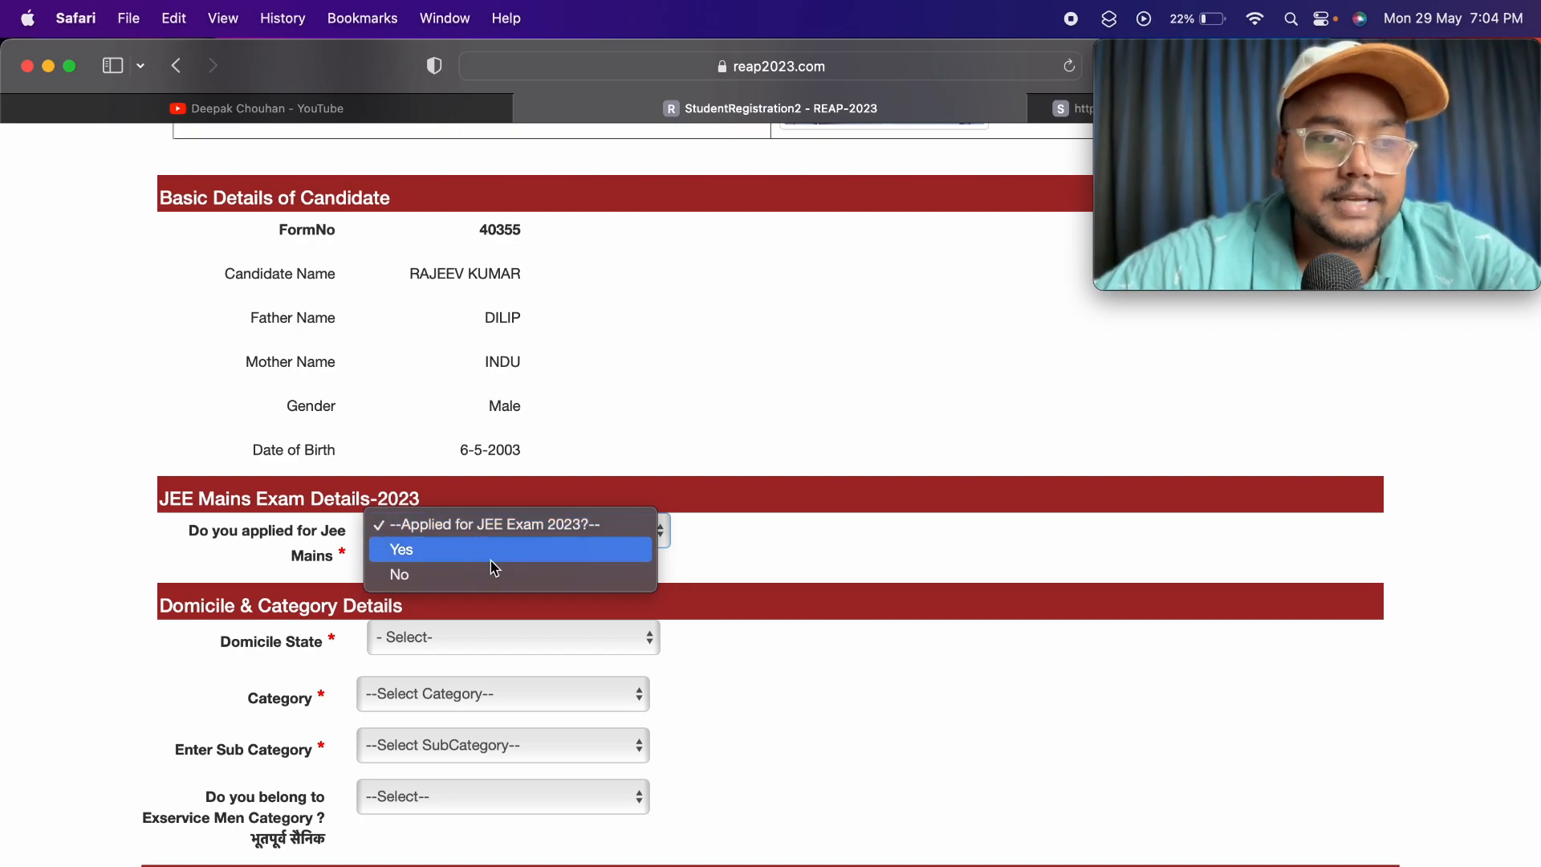
click(490, 560)
scroll(566, 576, down, 1)
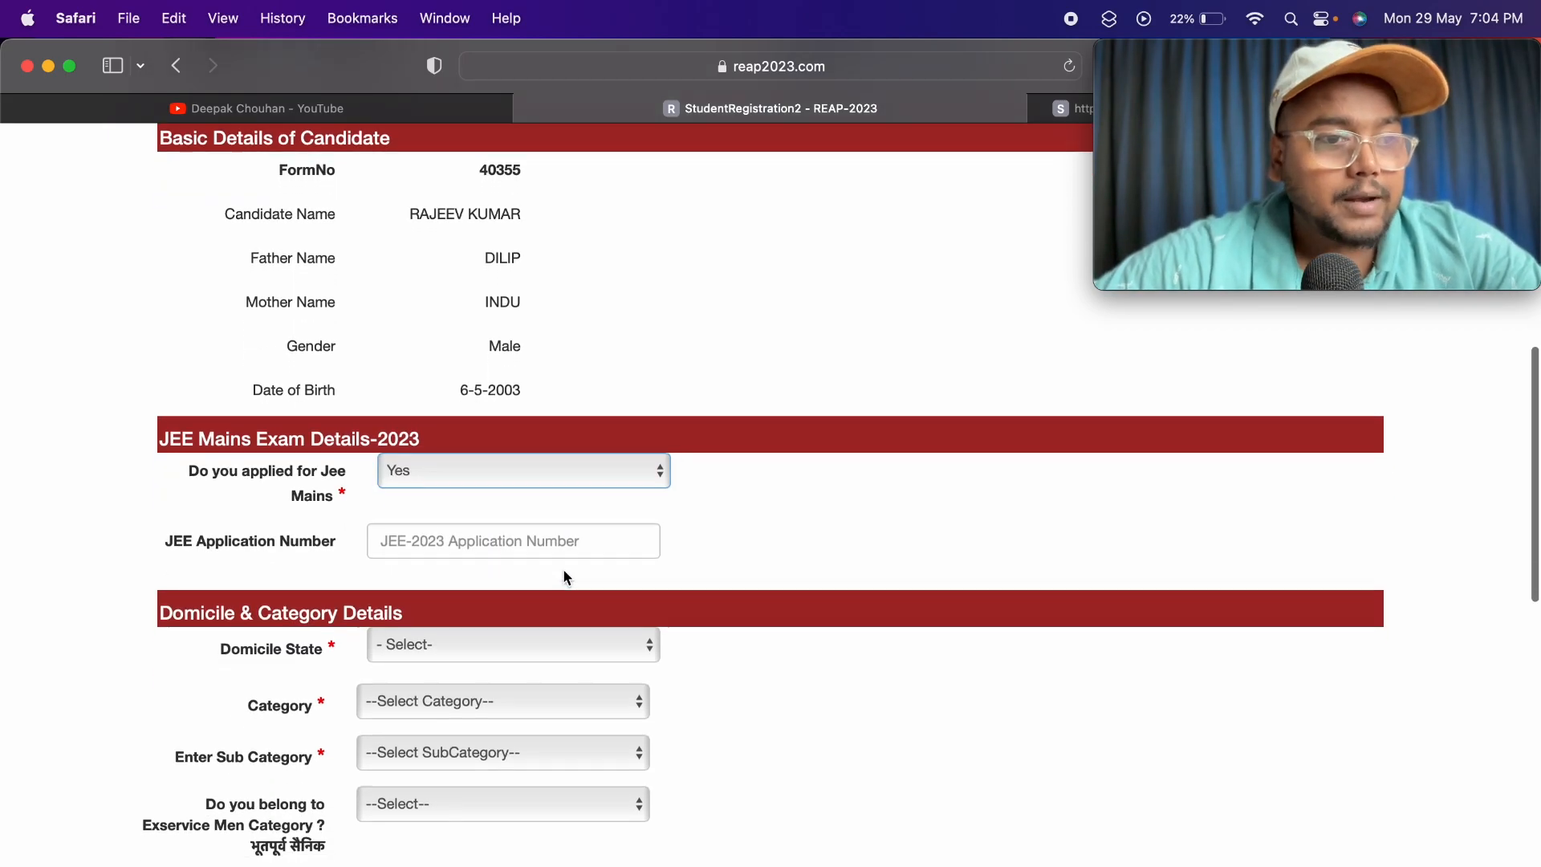
click(513, 540)
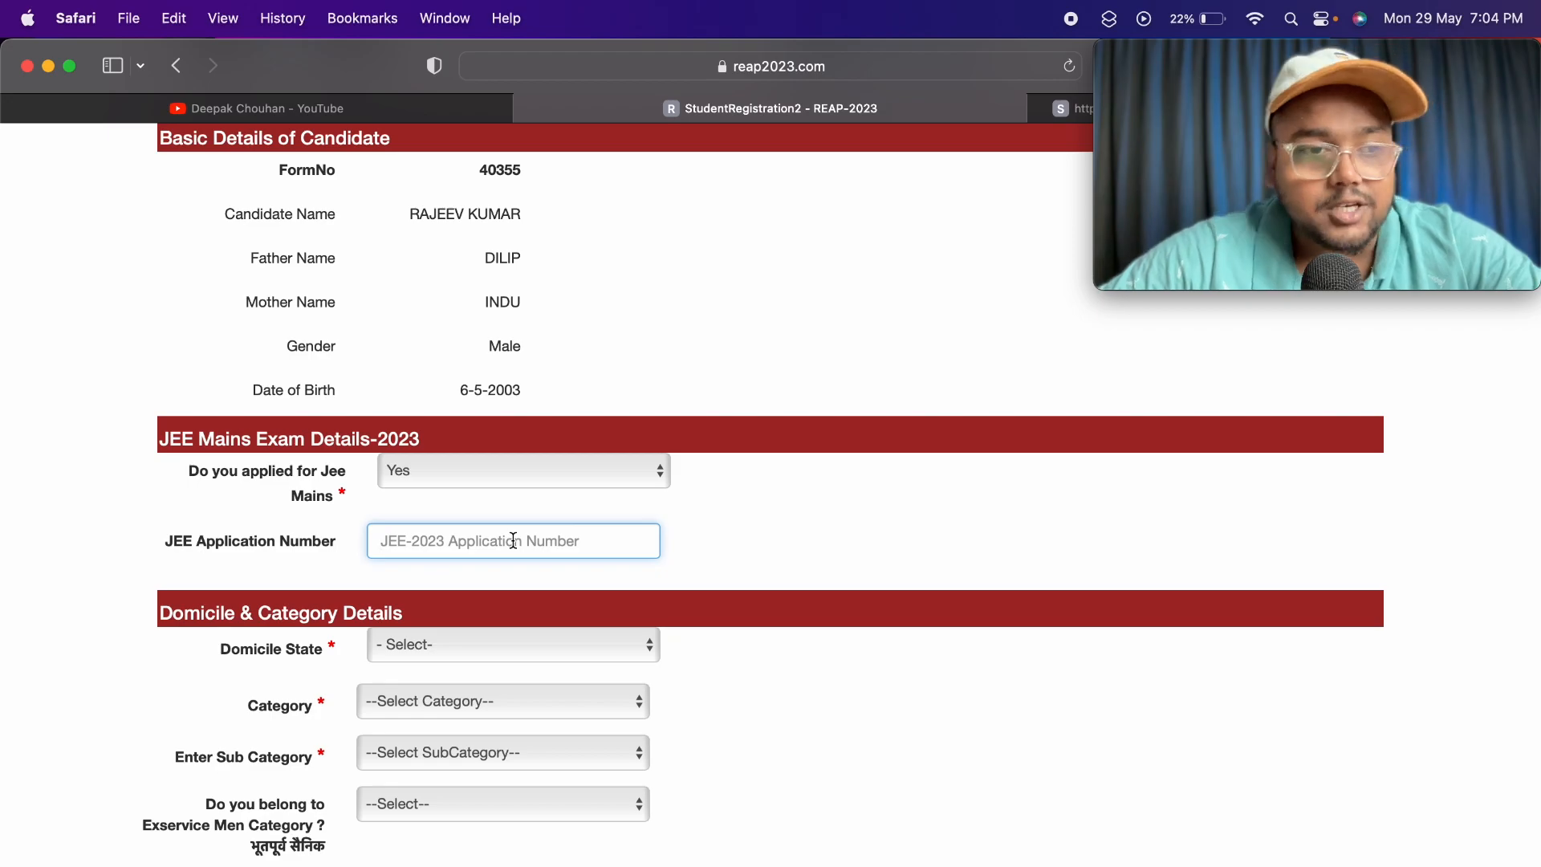
scroll(513, 540, down, 4)
Step: Set the domicile state to RAJASTHAN
click(516, 497)
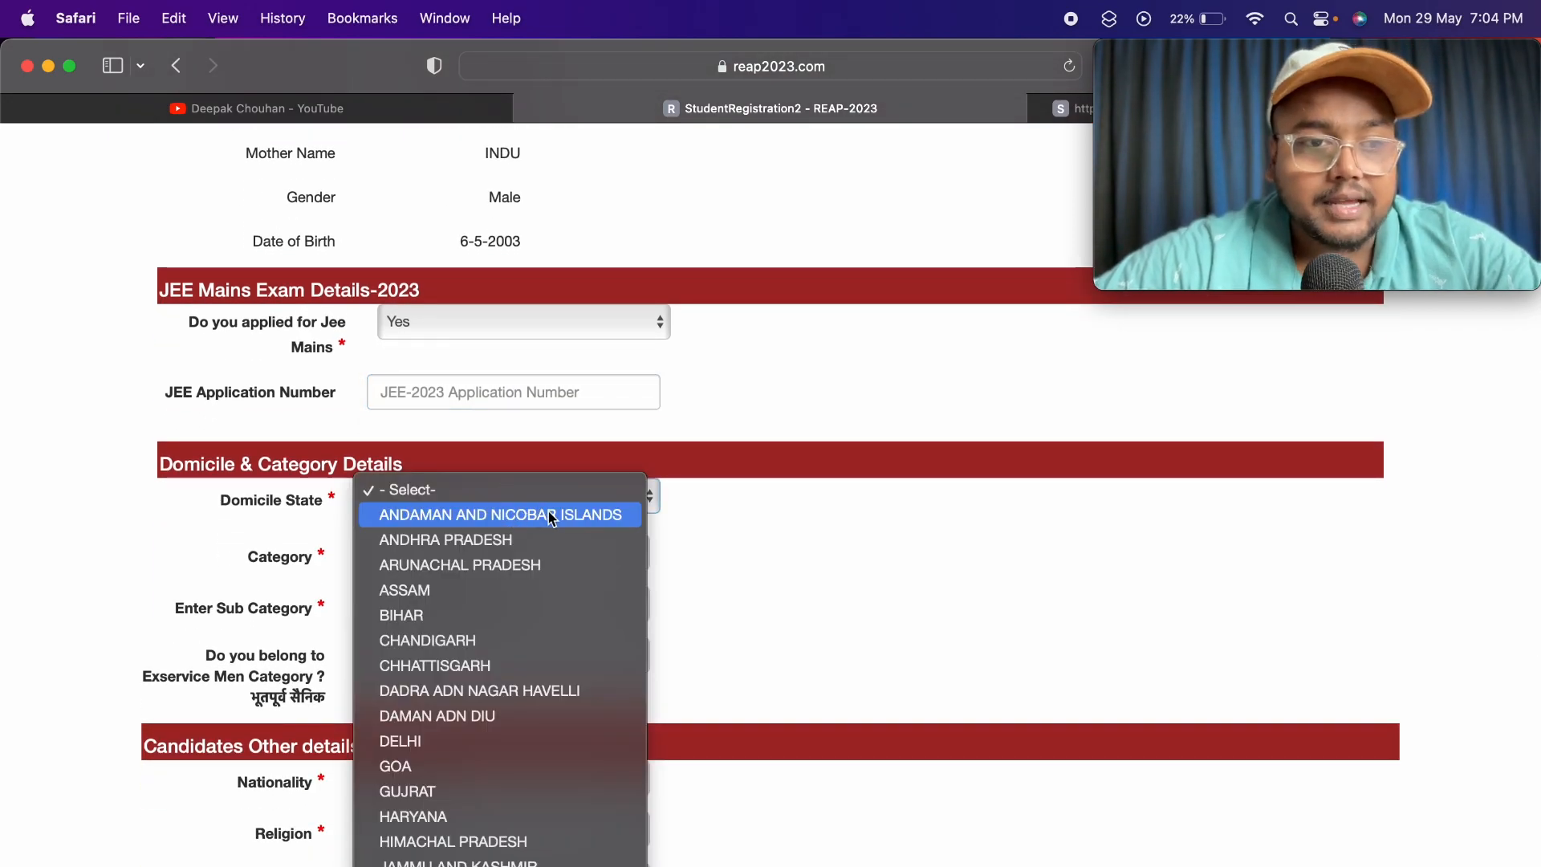
scroll(523, 565, down, 5)
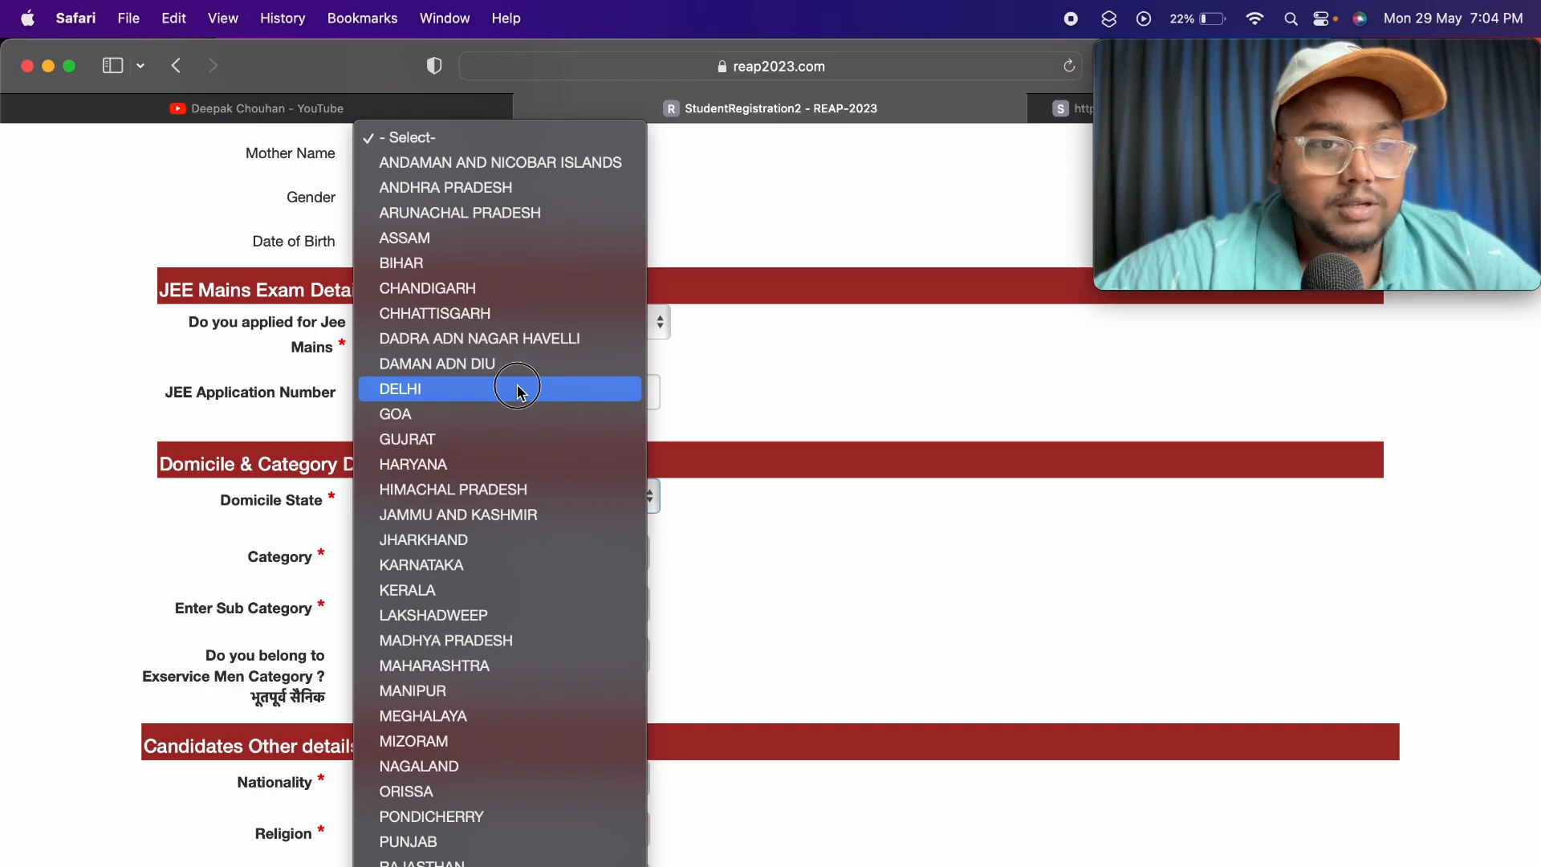
click(517, 391)
scroll(542, 496, down, 2)
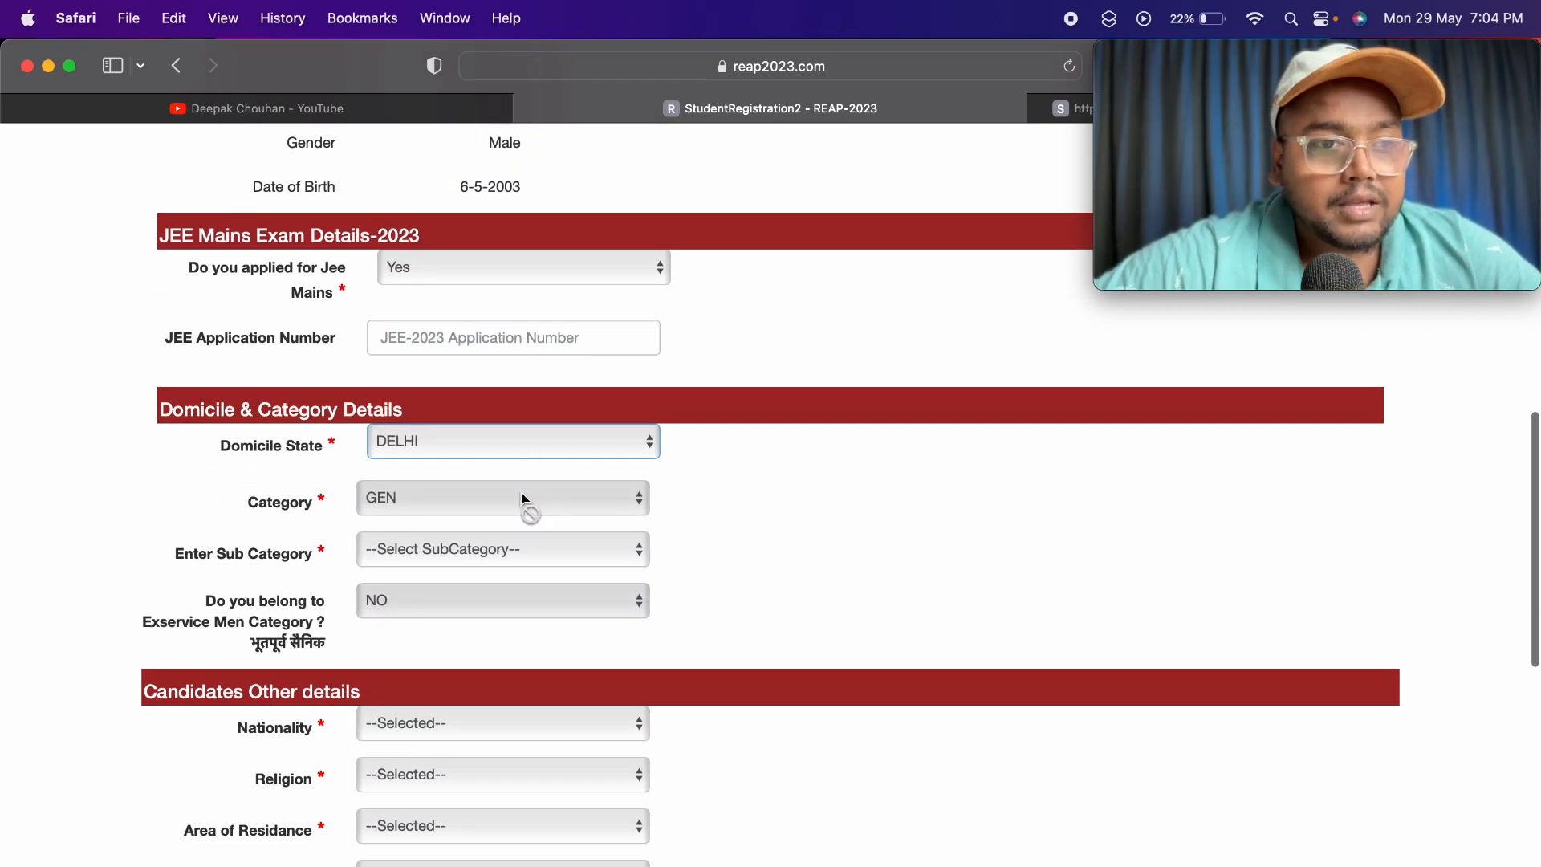
scroll(527, 529, down, 2)
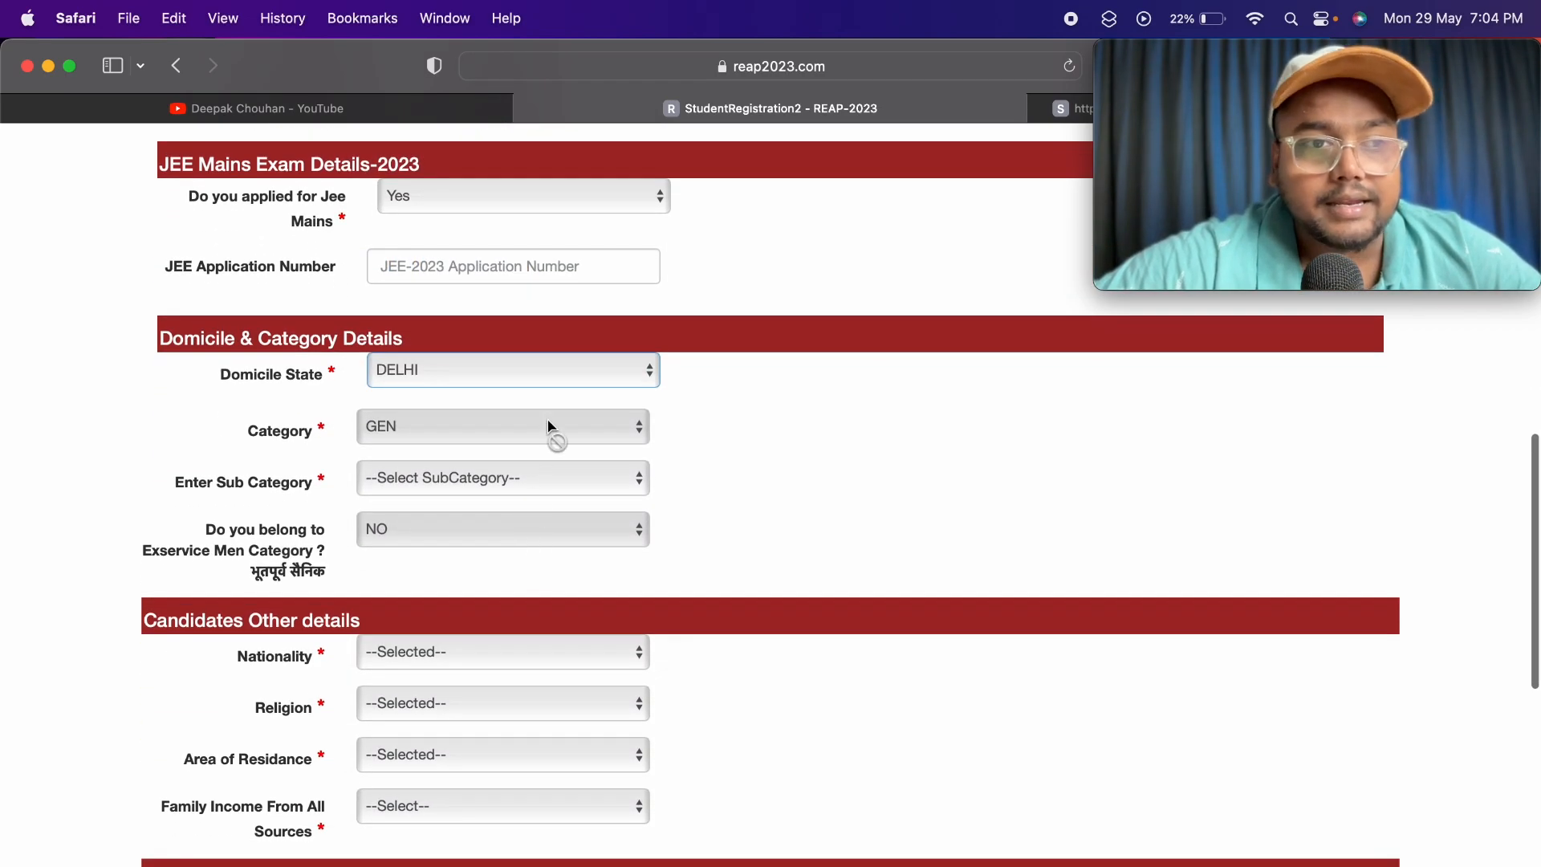
click(575, 373)
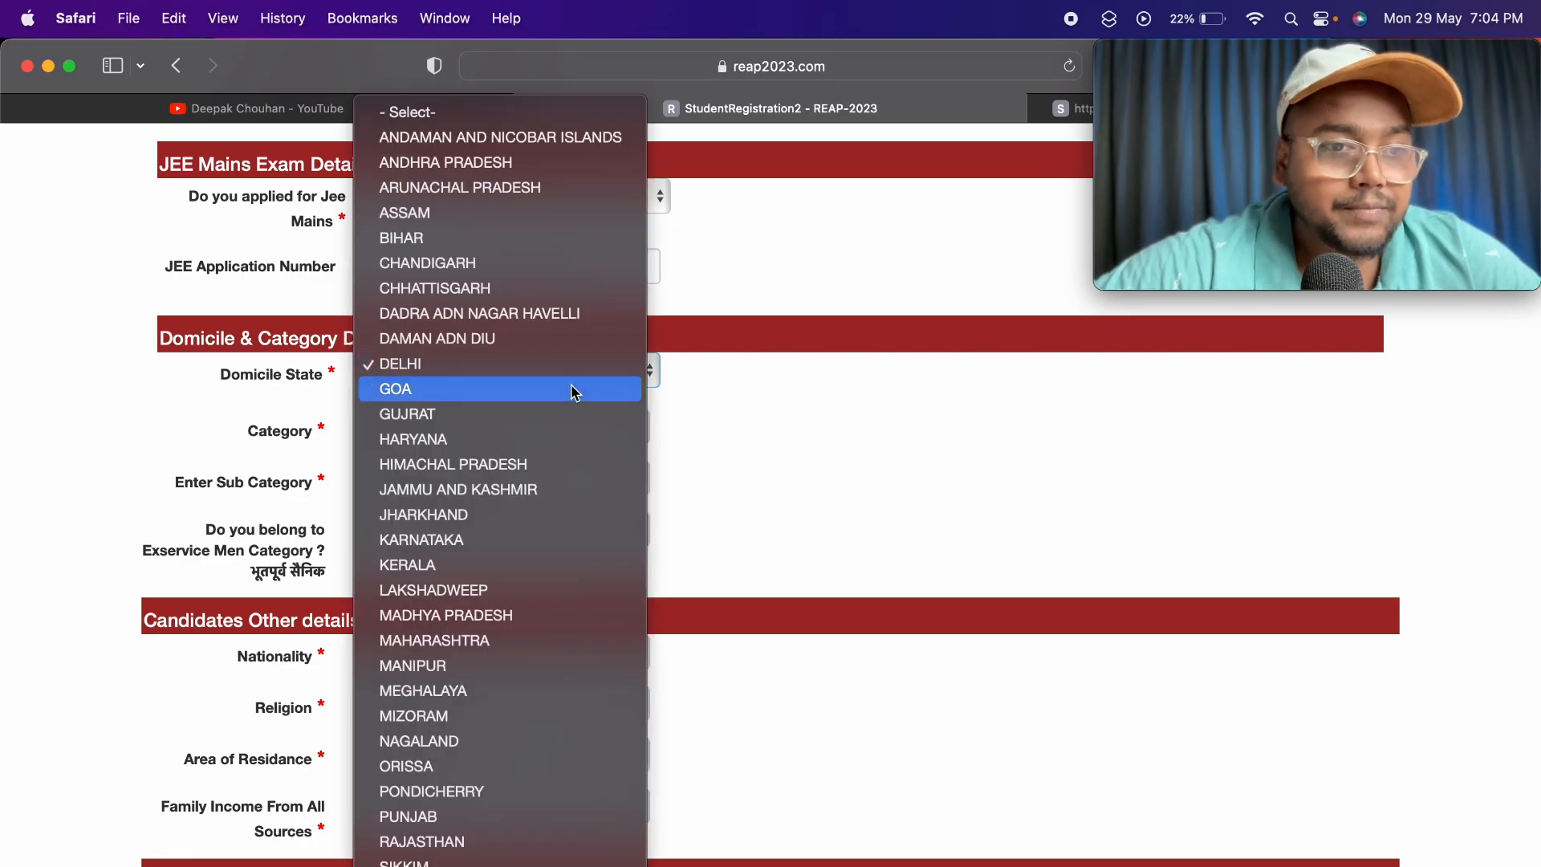
scroll(582, 369, down, 2)
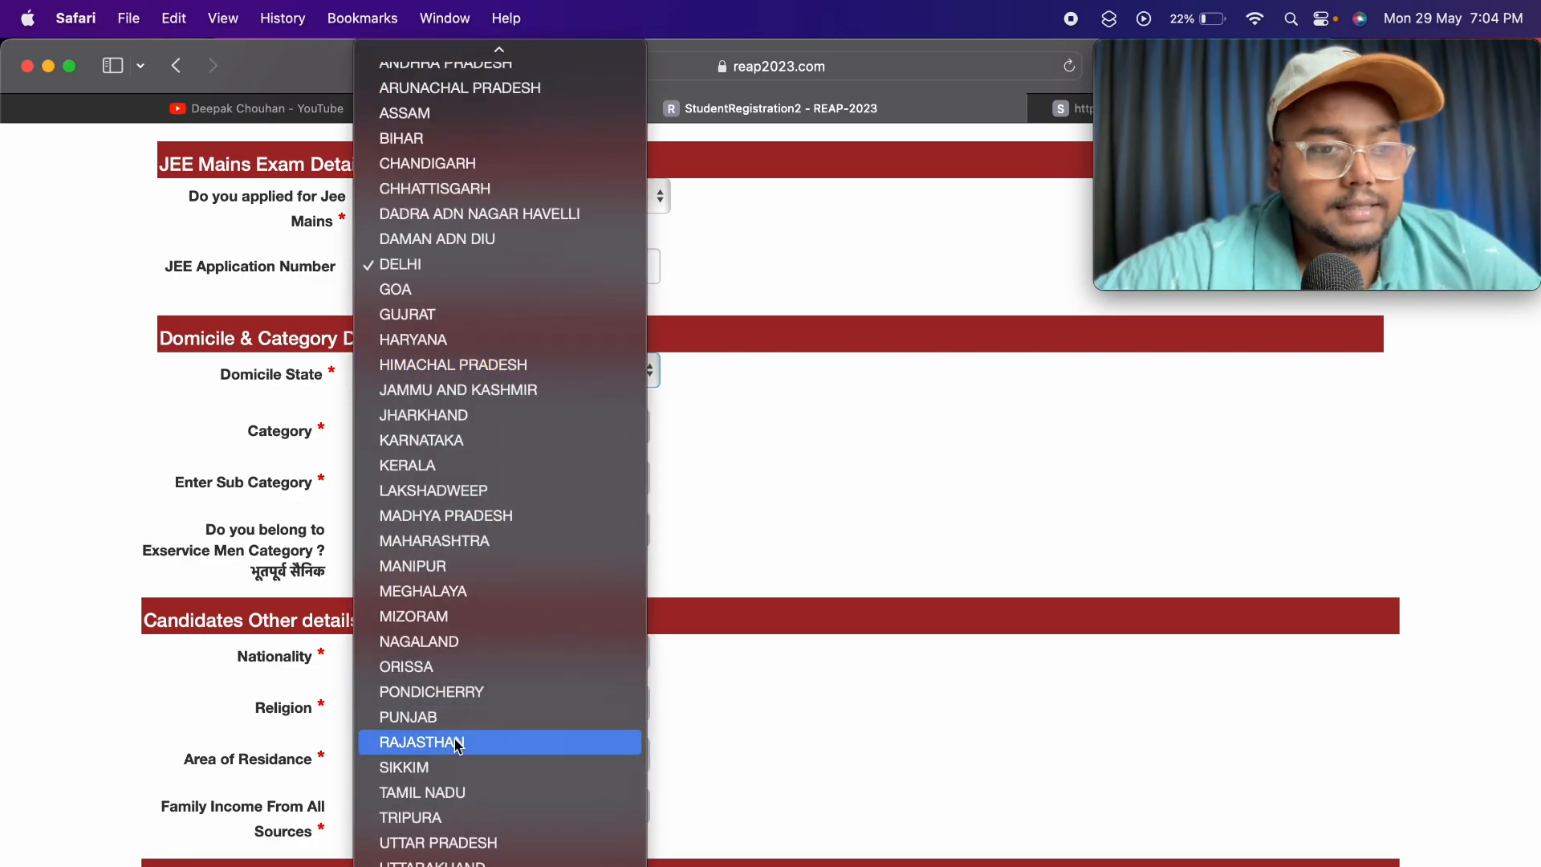
click(453, 742)
Step: Set the category to SC and confirm a category certificate is available
click(520, 422)
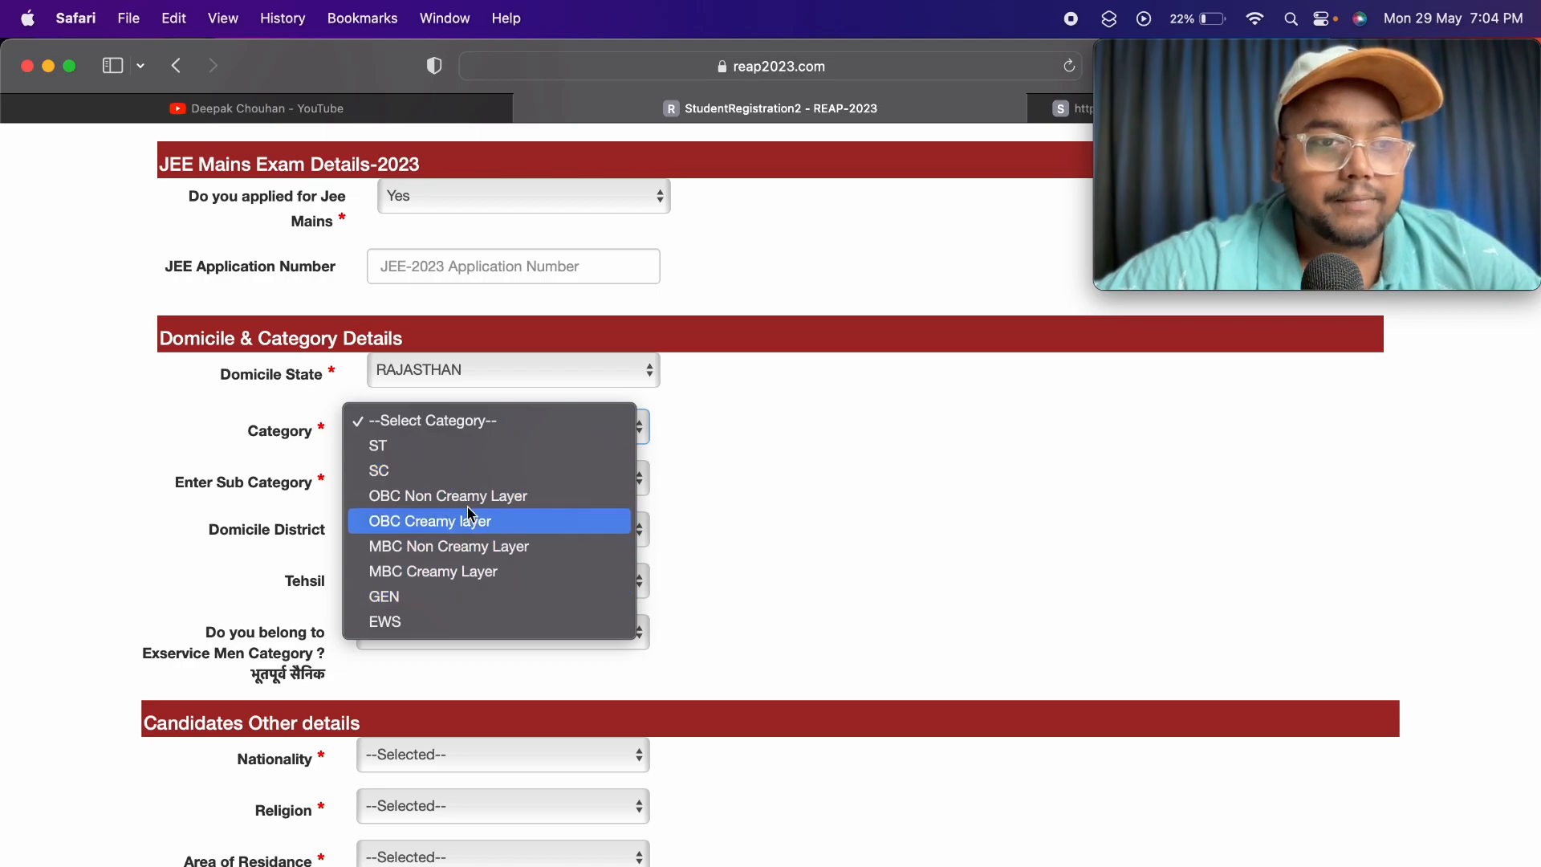
click(480, 472)
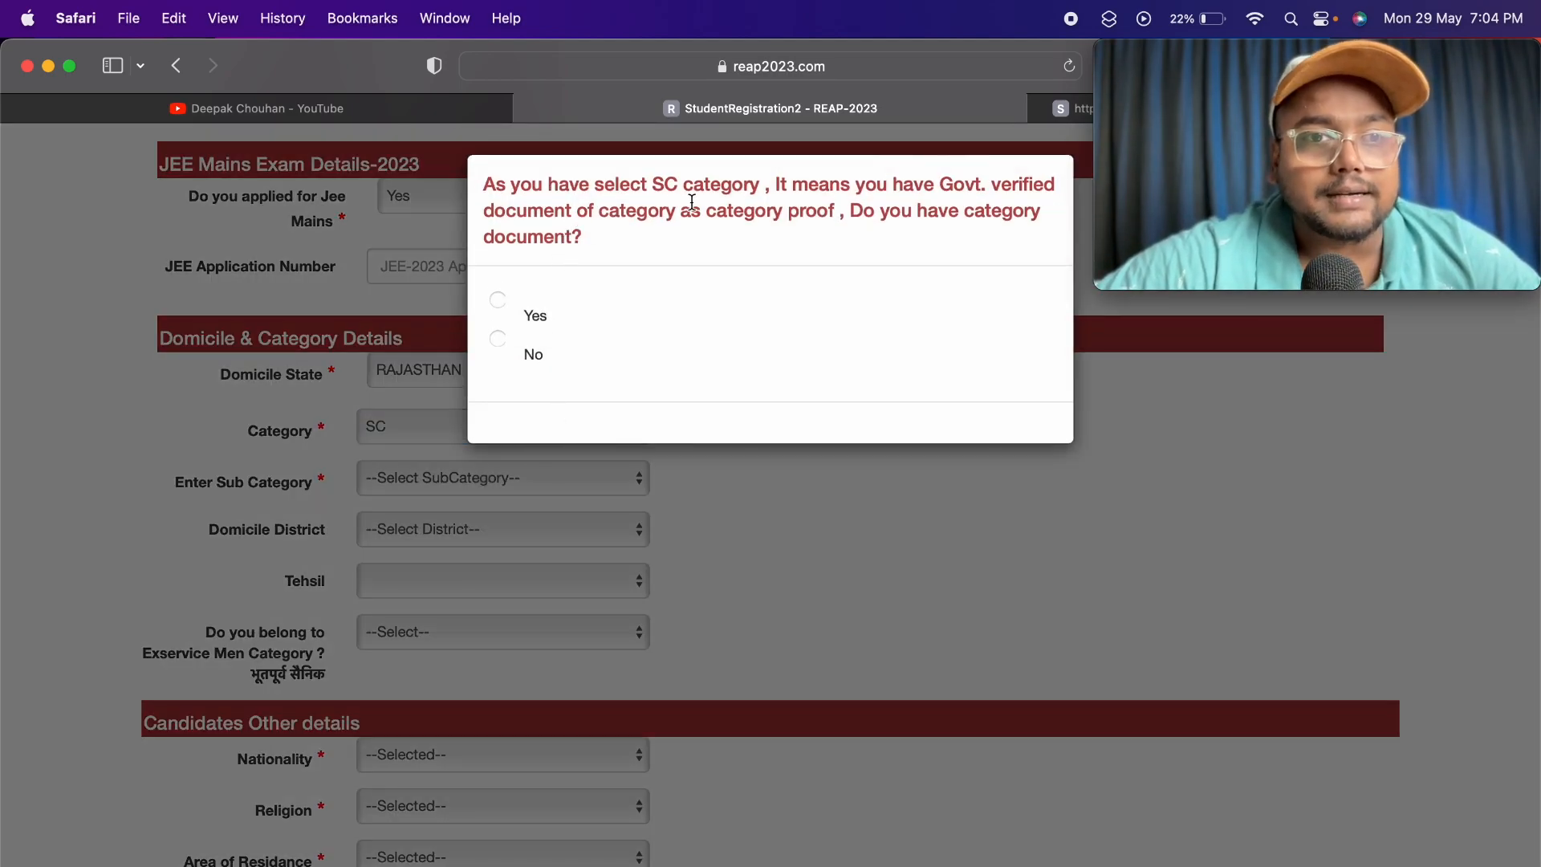
click(500, 301)
click(982, 562)
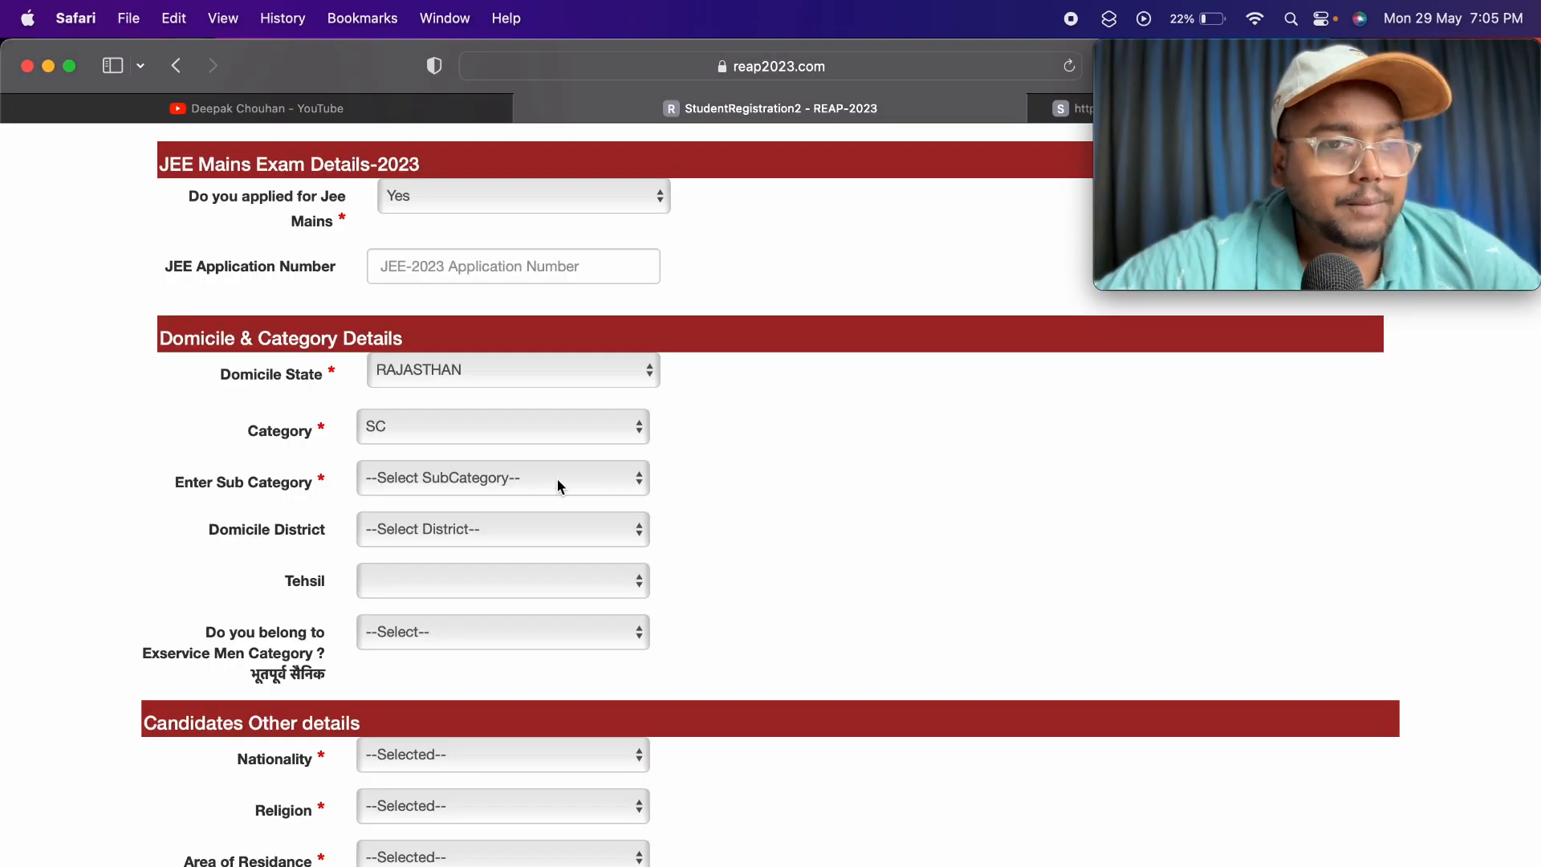
Step: Set the sub category to NONE and the domicile district and tehsil to Bikaner
click(485, 478)
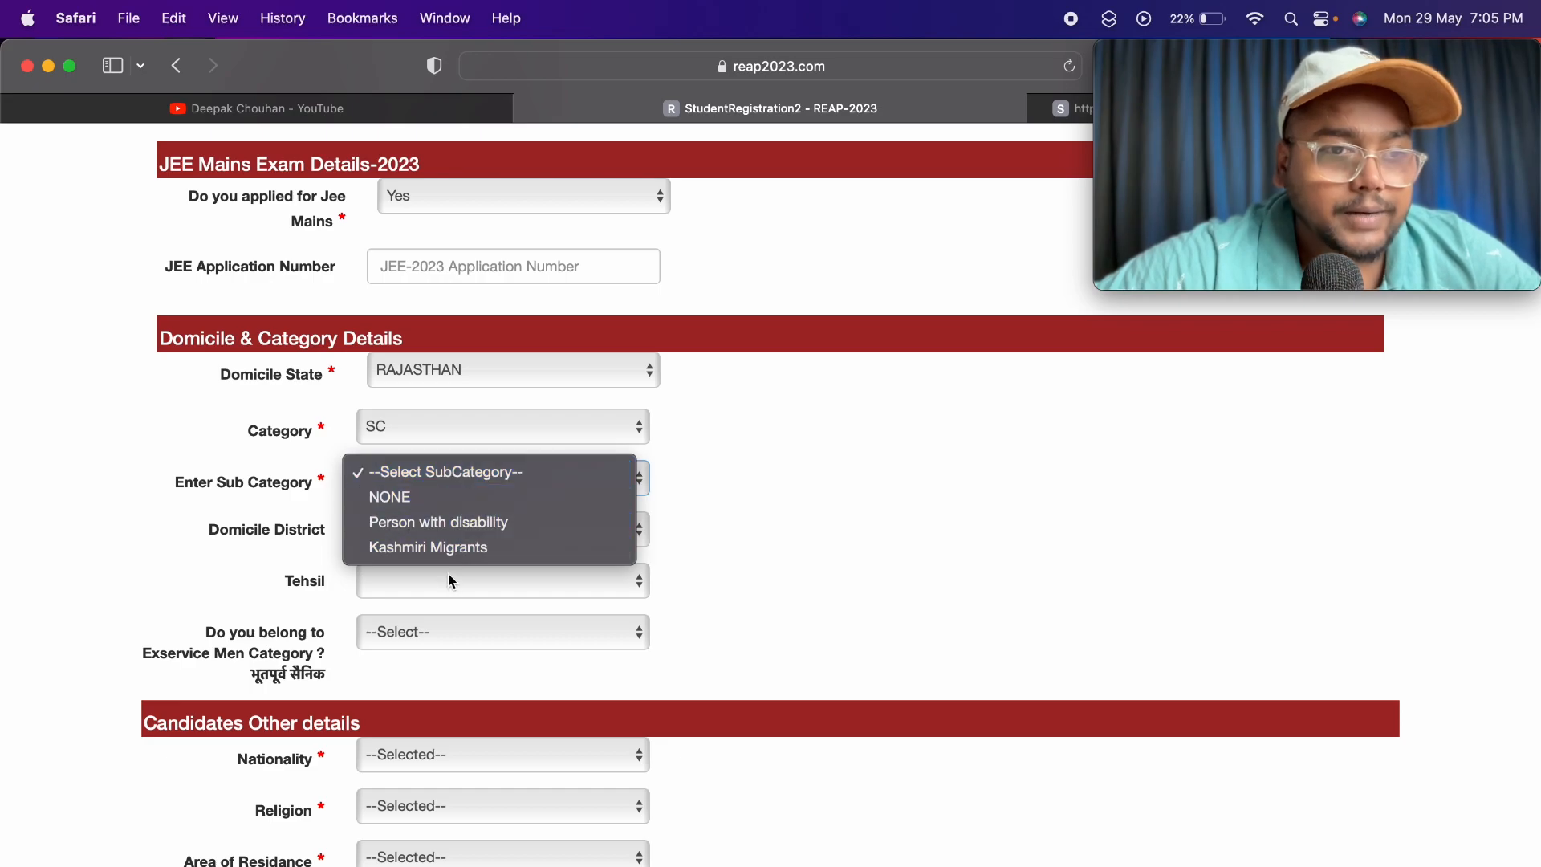
click(472, 498)
click(484, 523)
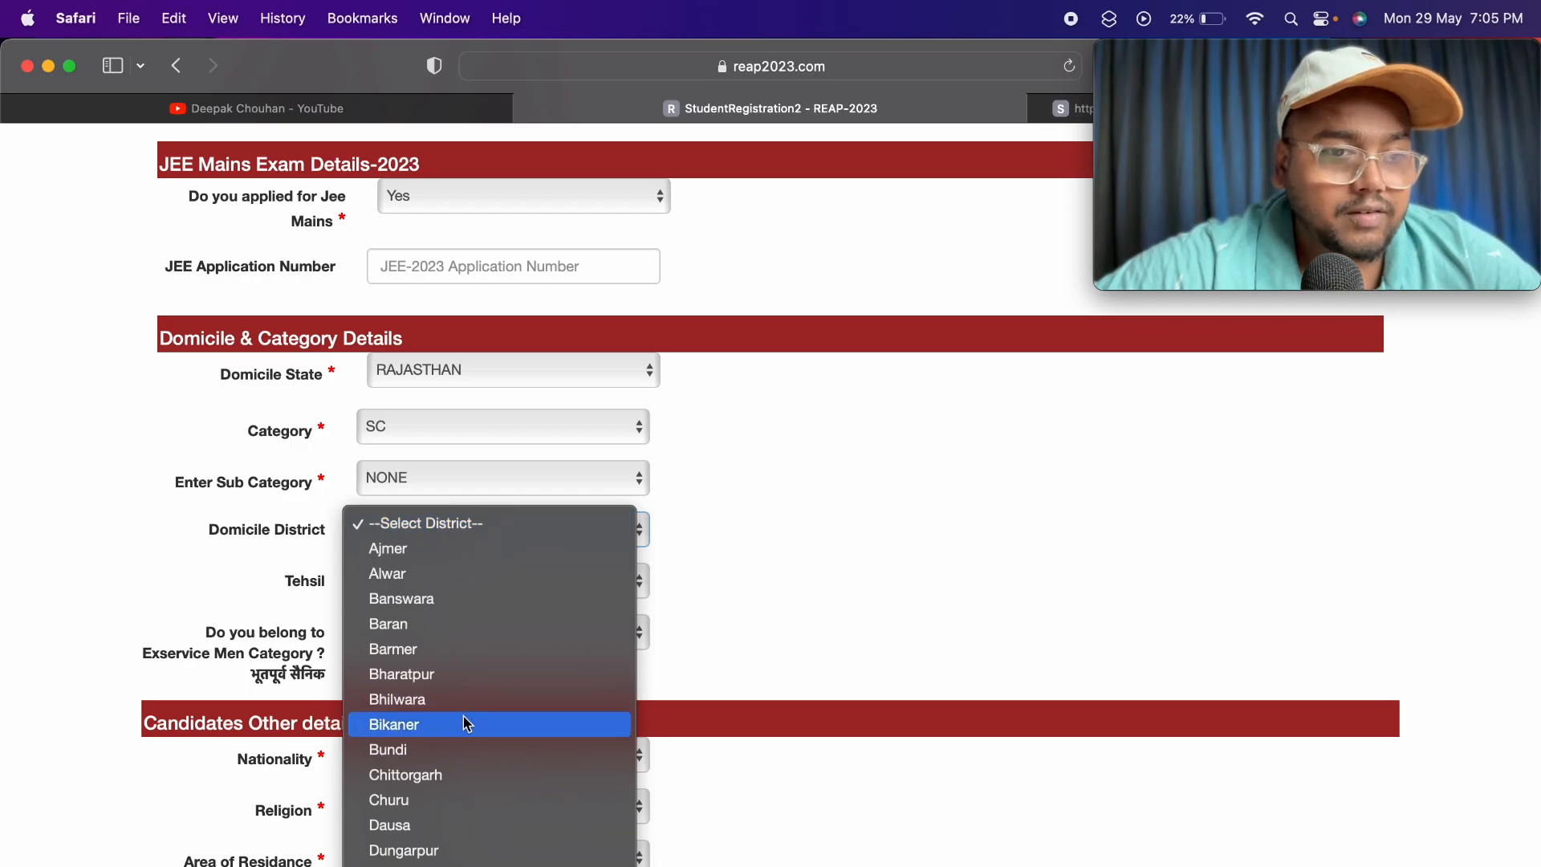
scroll(465, 724, down, 3)
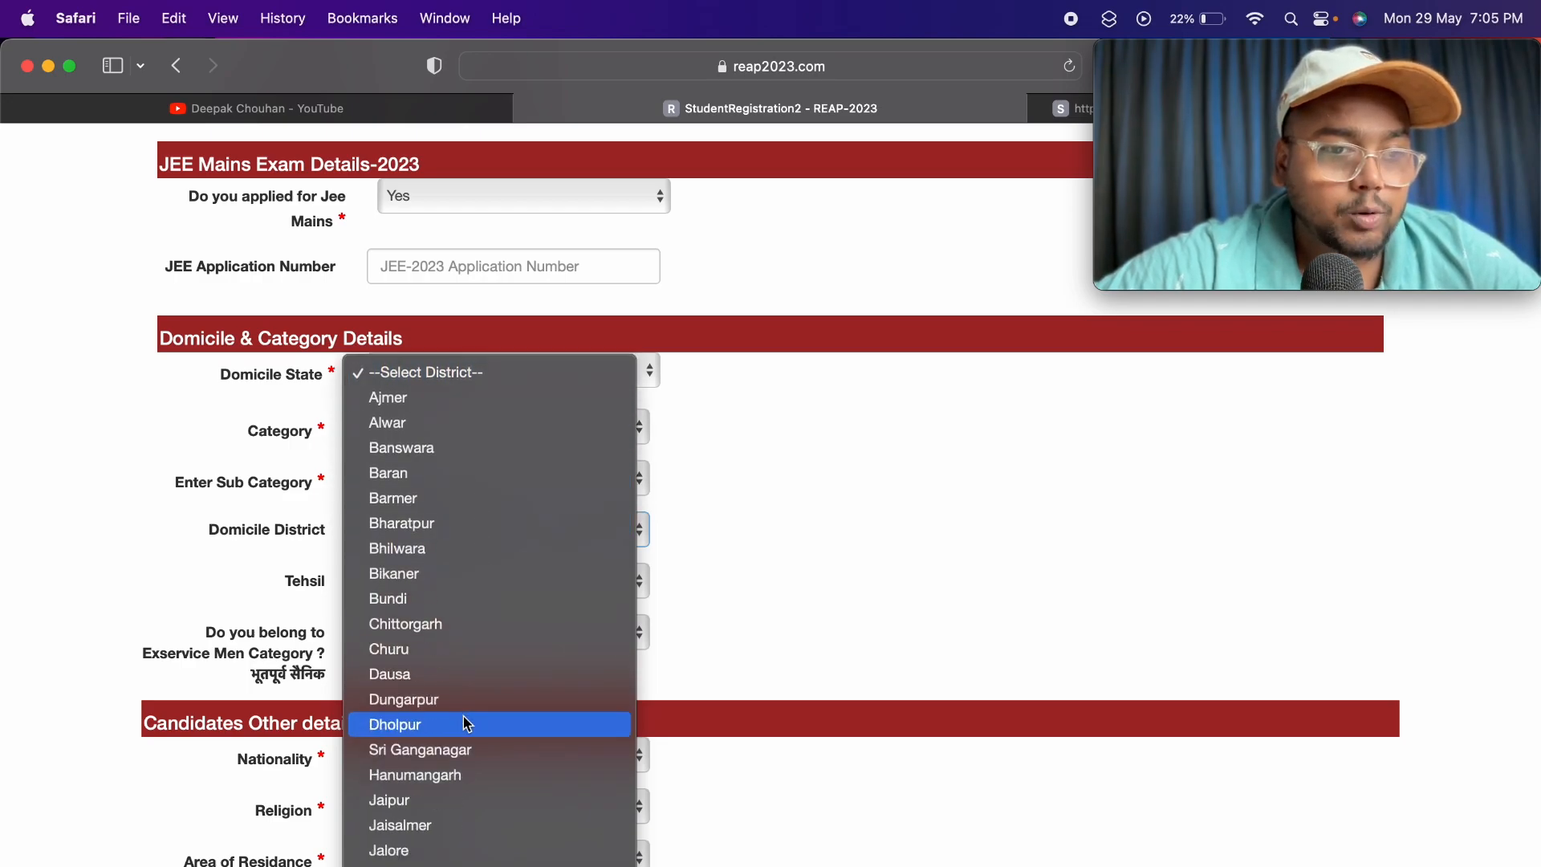
click(489, 573)
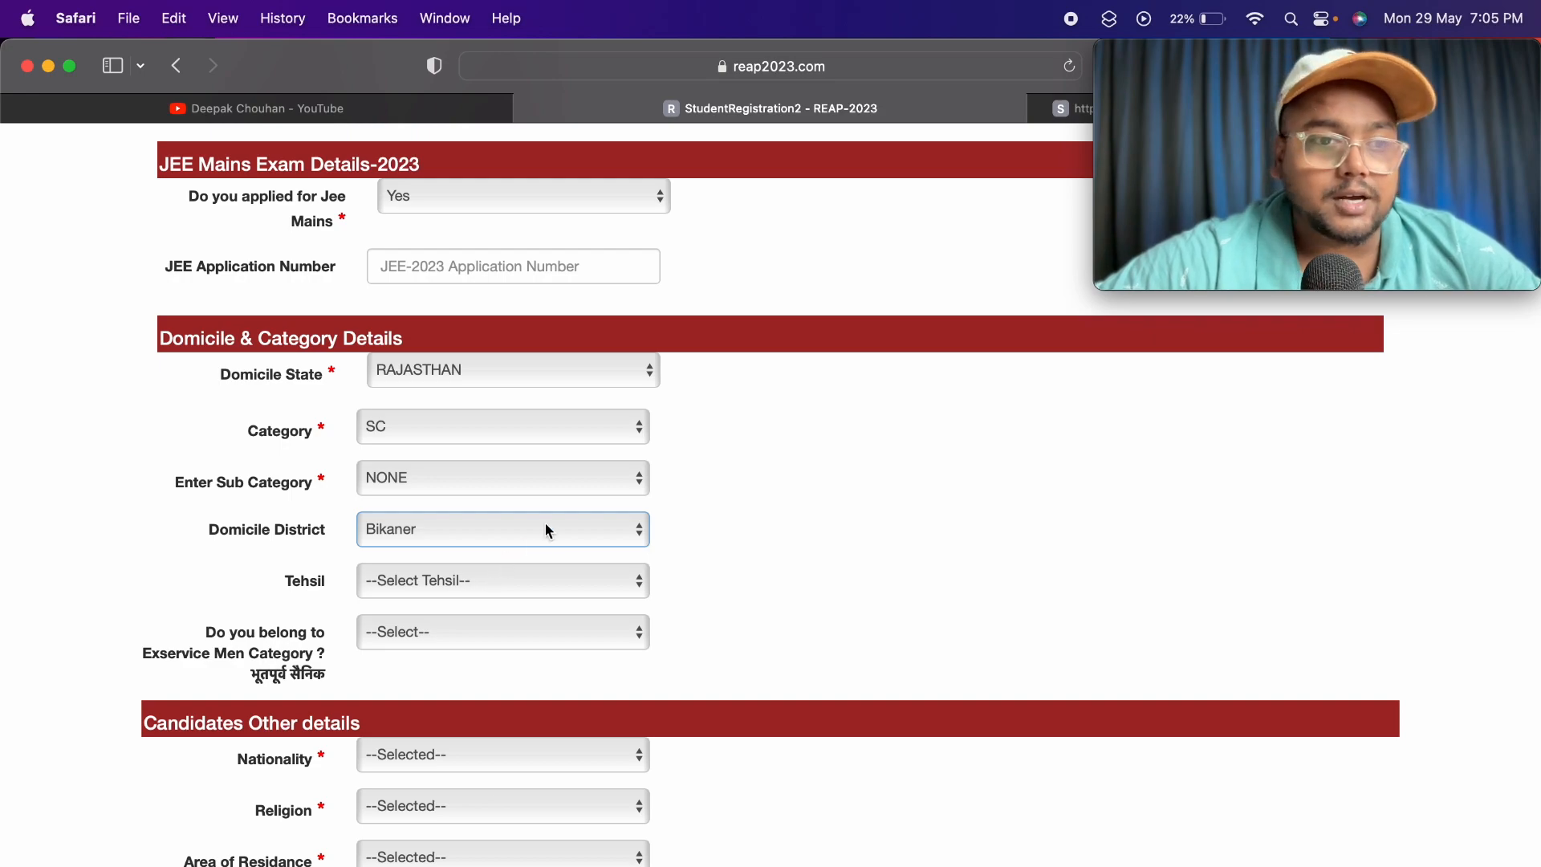
scroll(546, 530, down, 1)
click(489, 556)
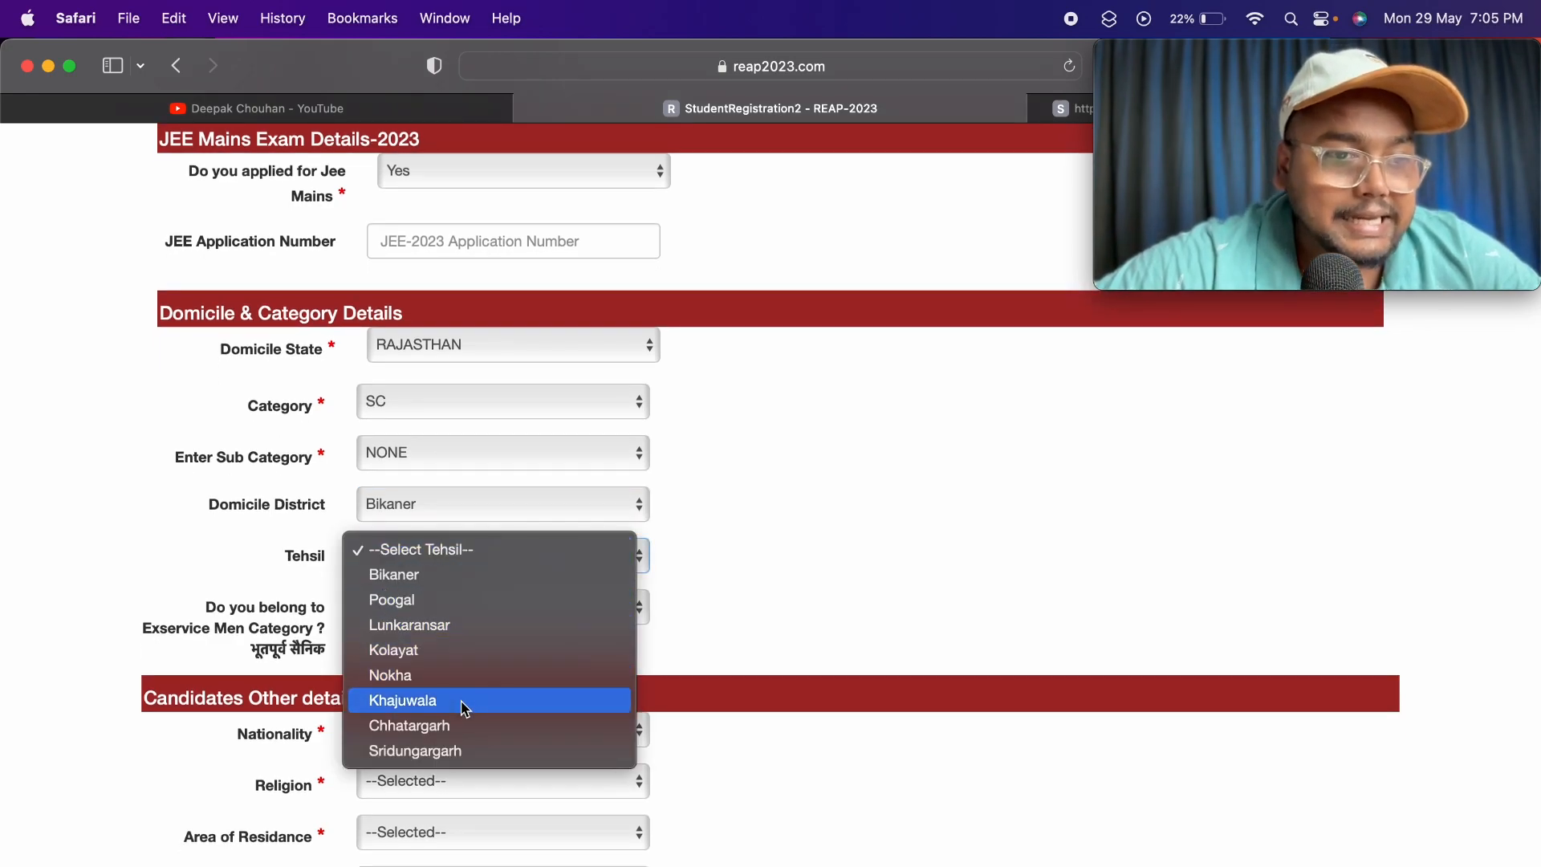
click(494, 575)
scroll(494, 575, down, 3)
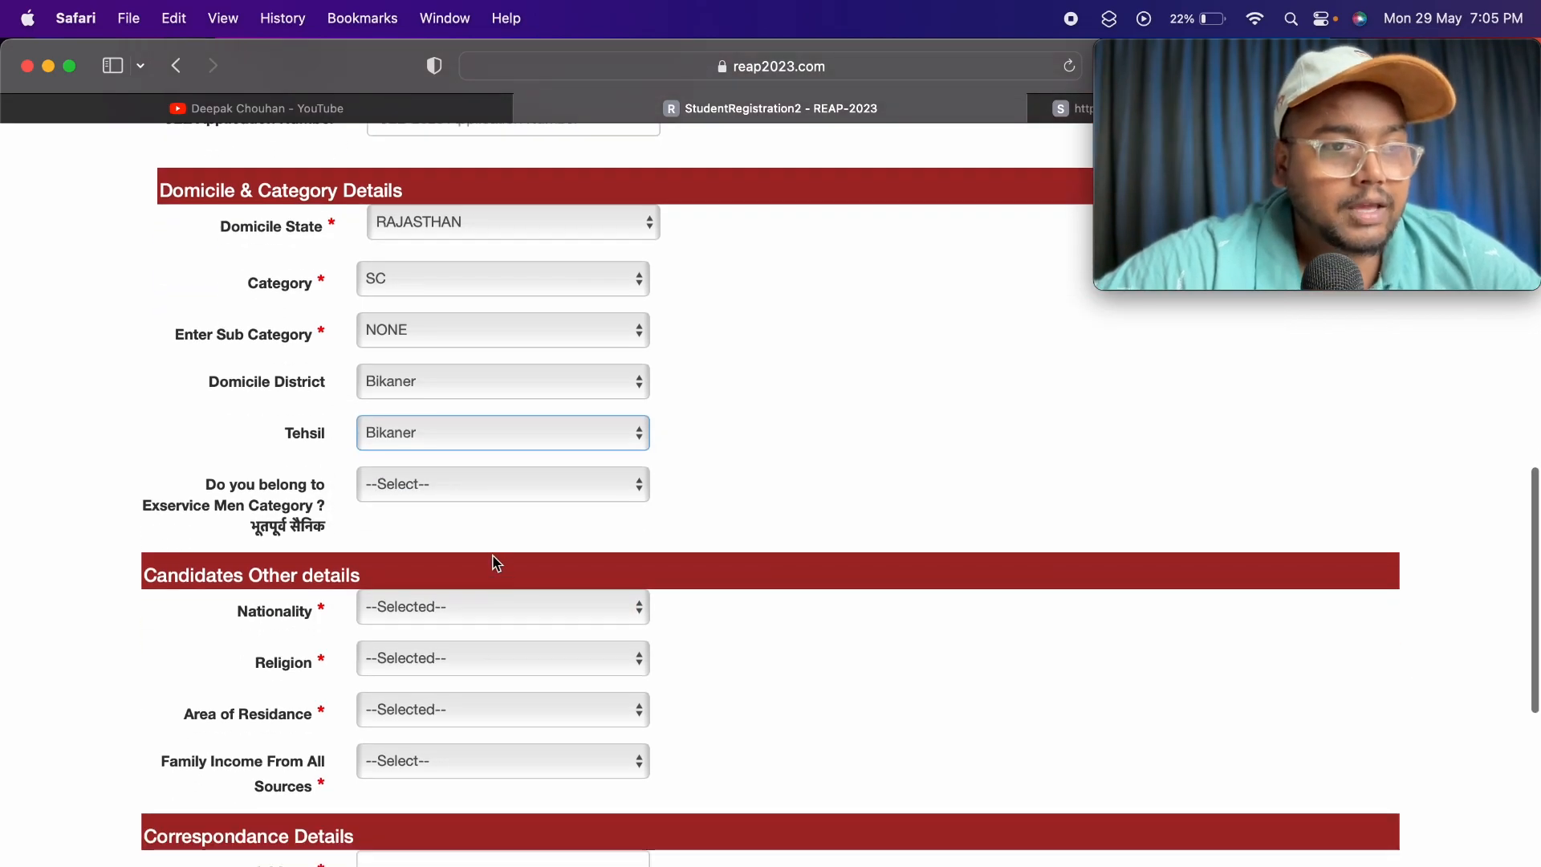
Step: Answer NO to the ex-serviceman category question
click(490, 486)
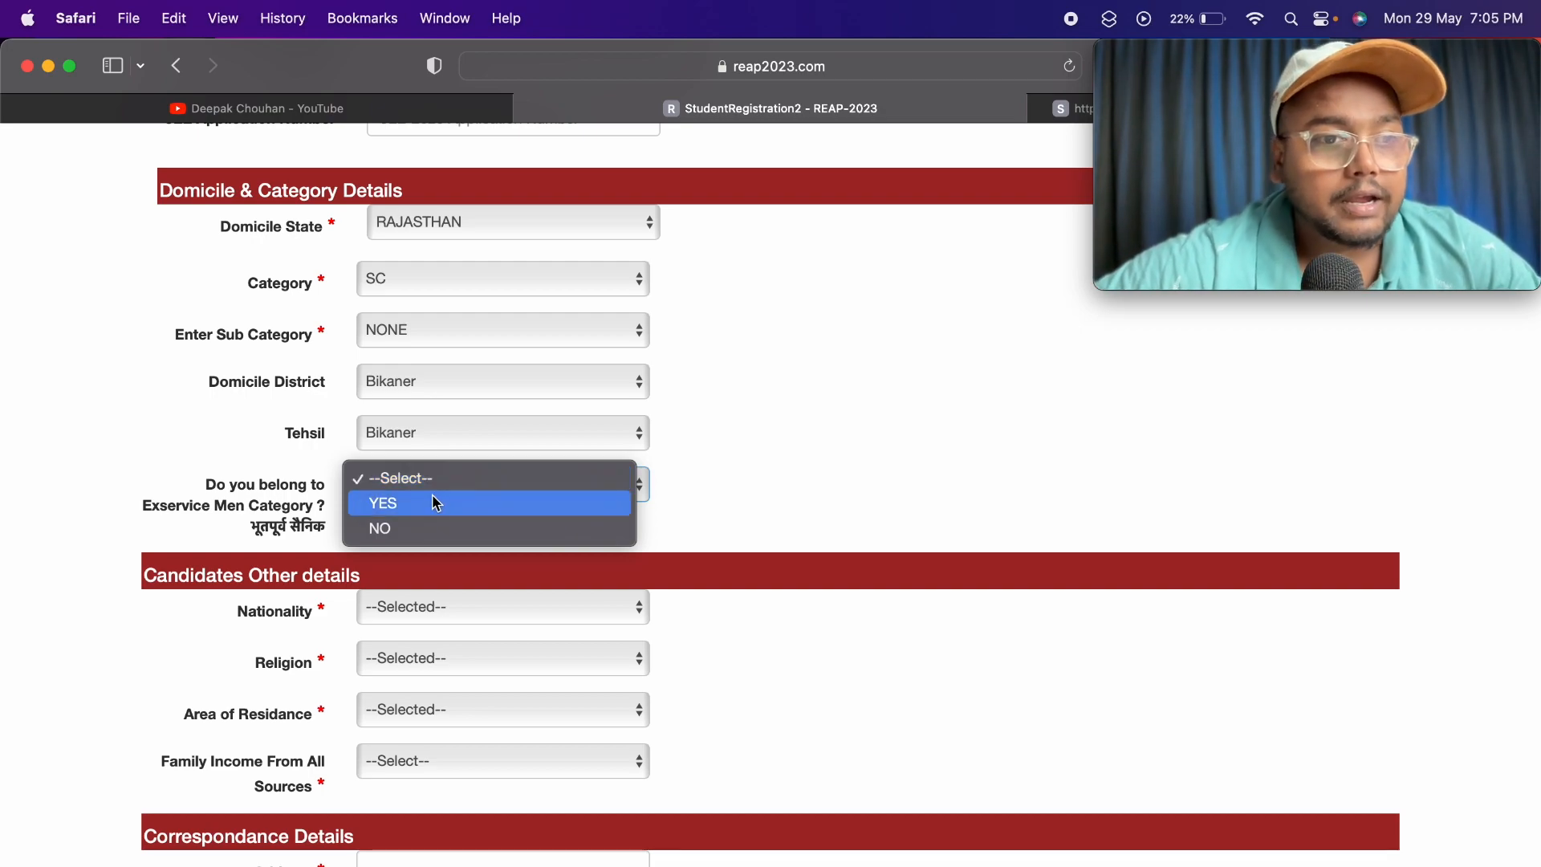
click(404, 532)
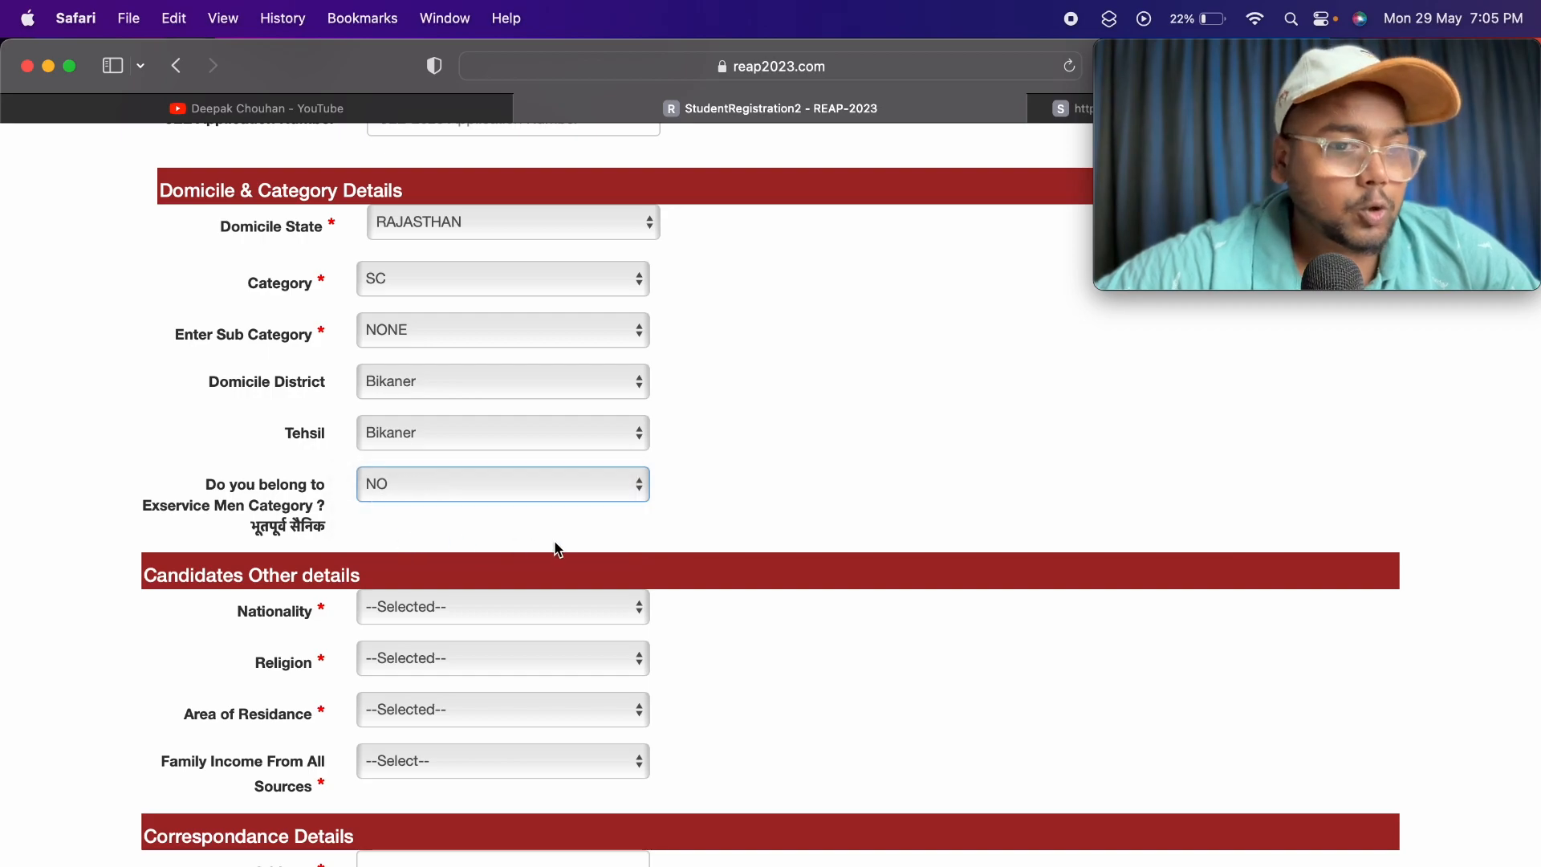
scroll(554, 546, down, 3)
click(503, 485)
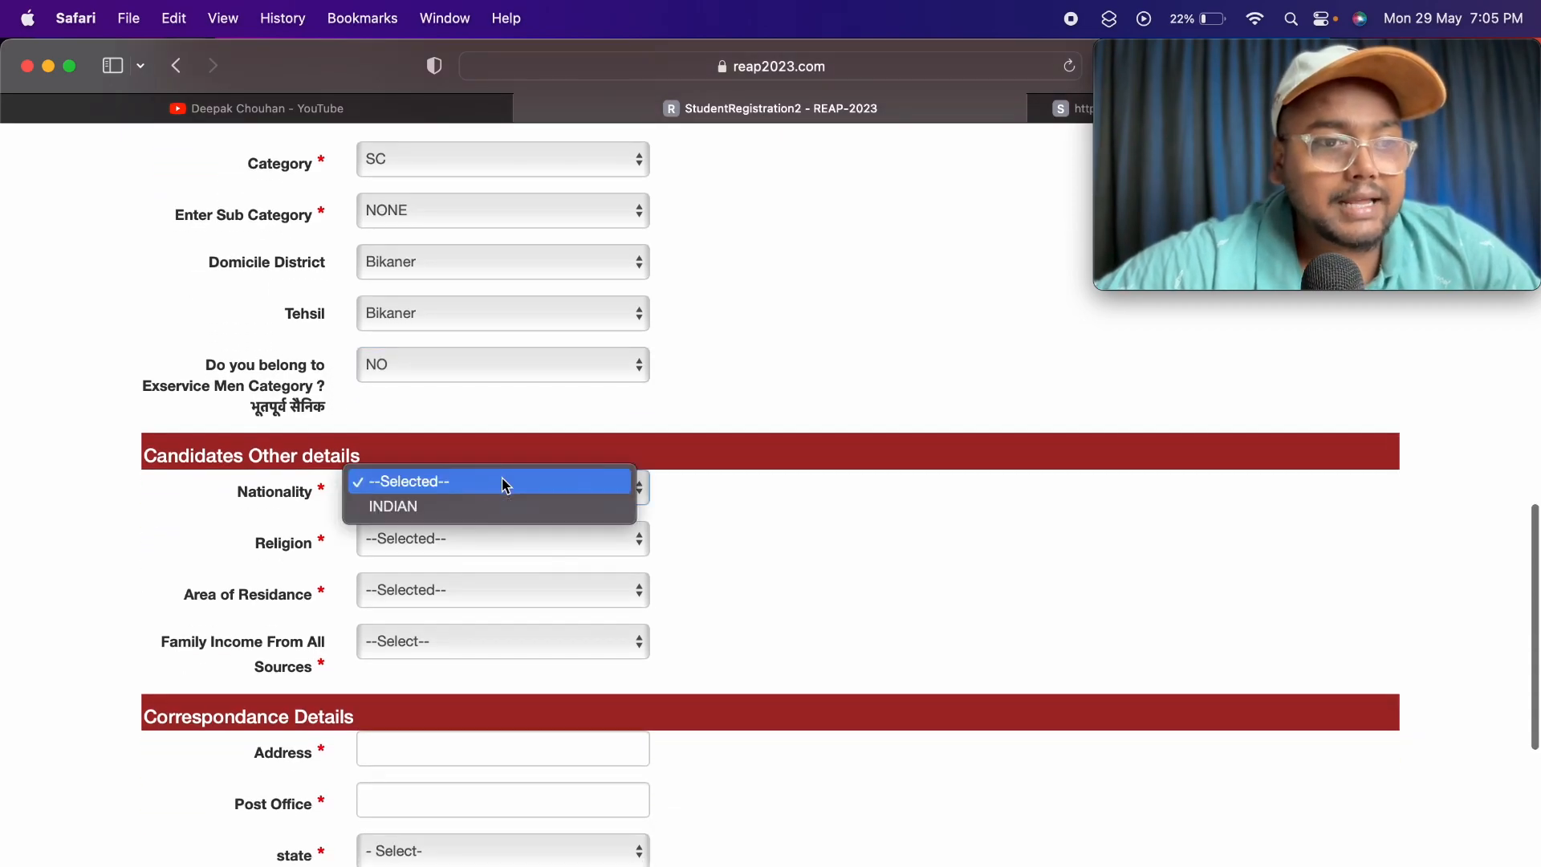
Step: Set nationality to INDIAN, religion to HINDU, and area of residence to URBAN
click(443, 507)
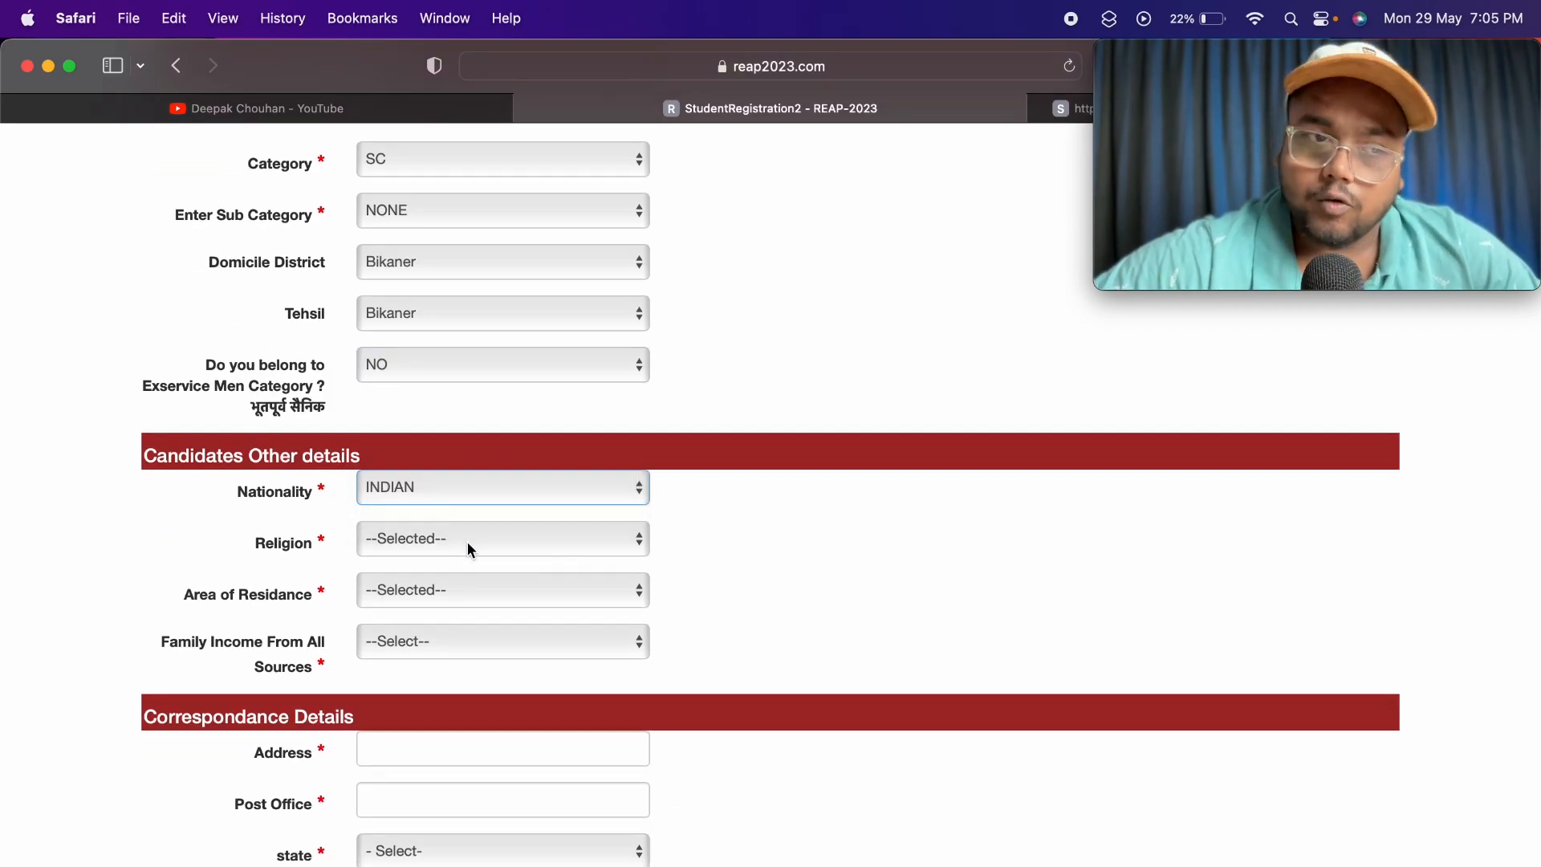
click(467, 542)
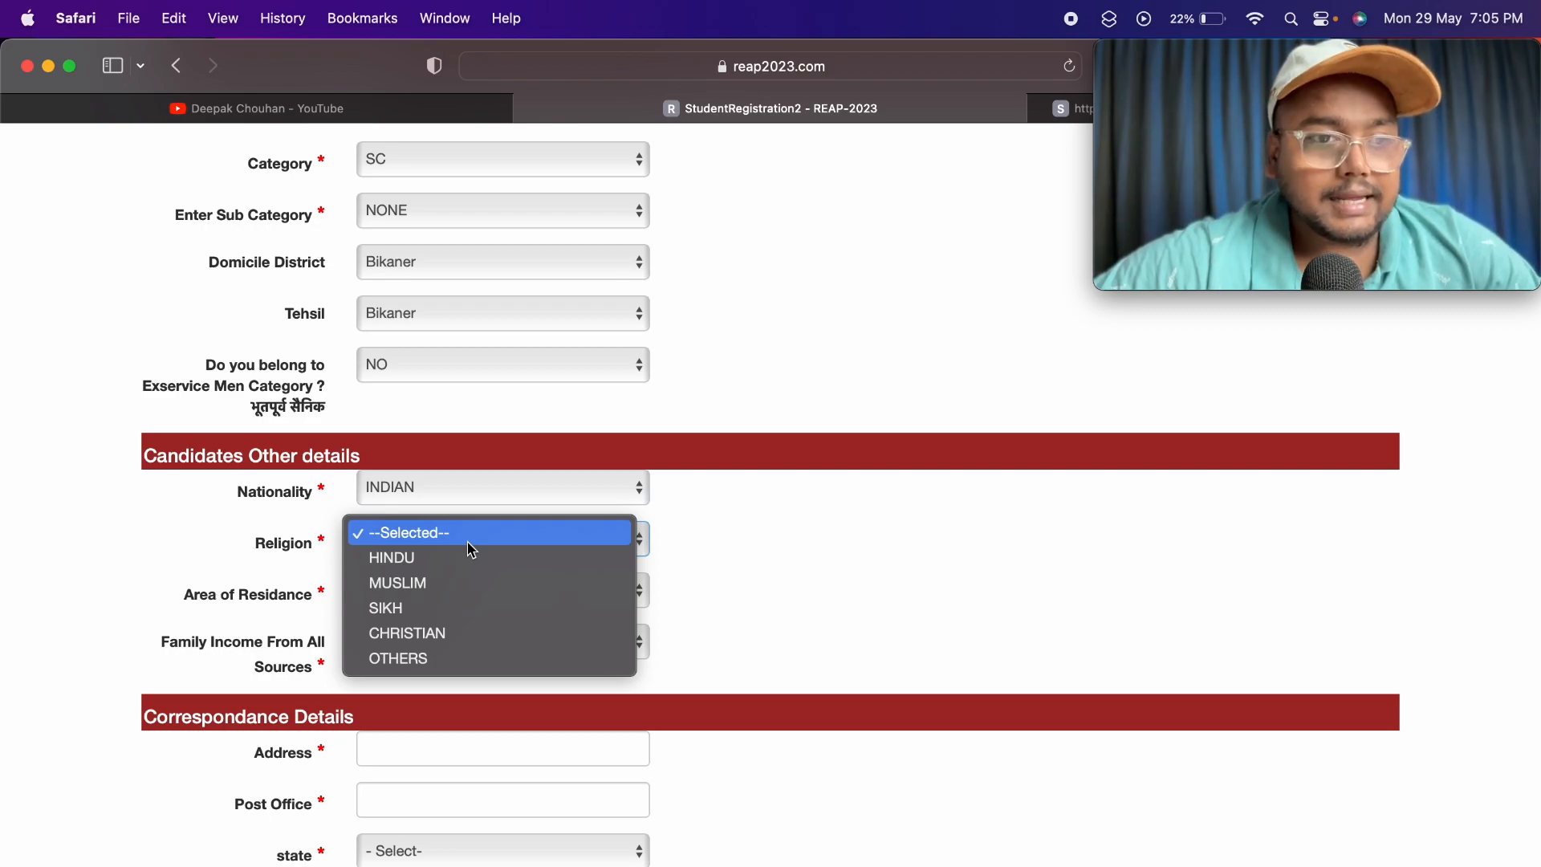
click(449, 557)
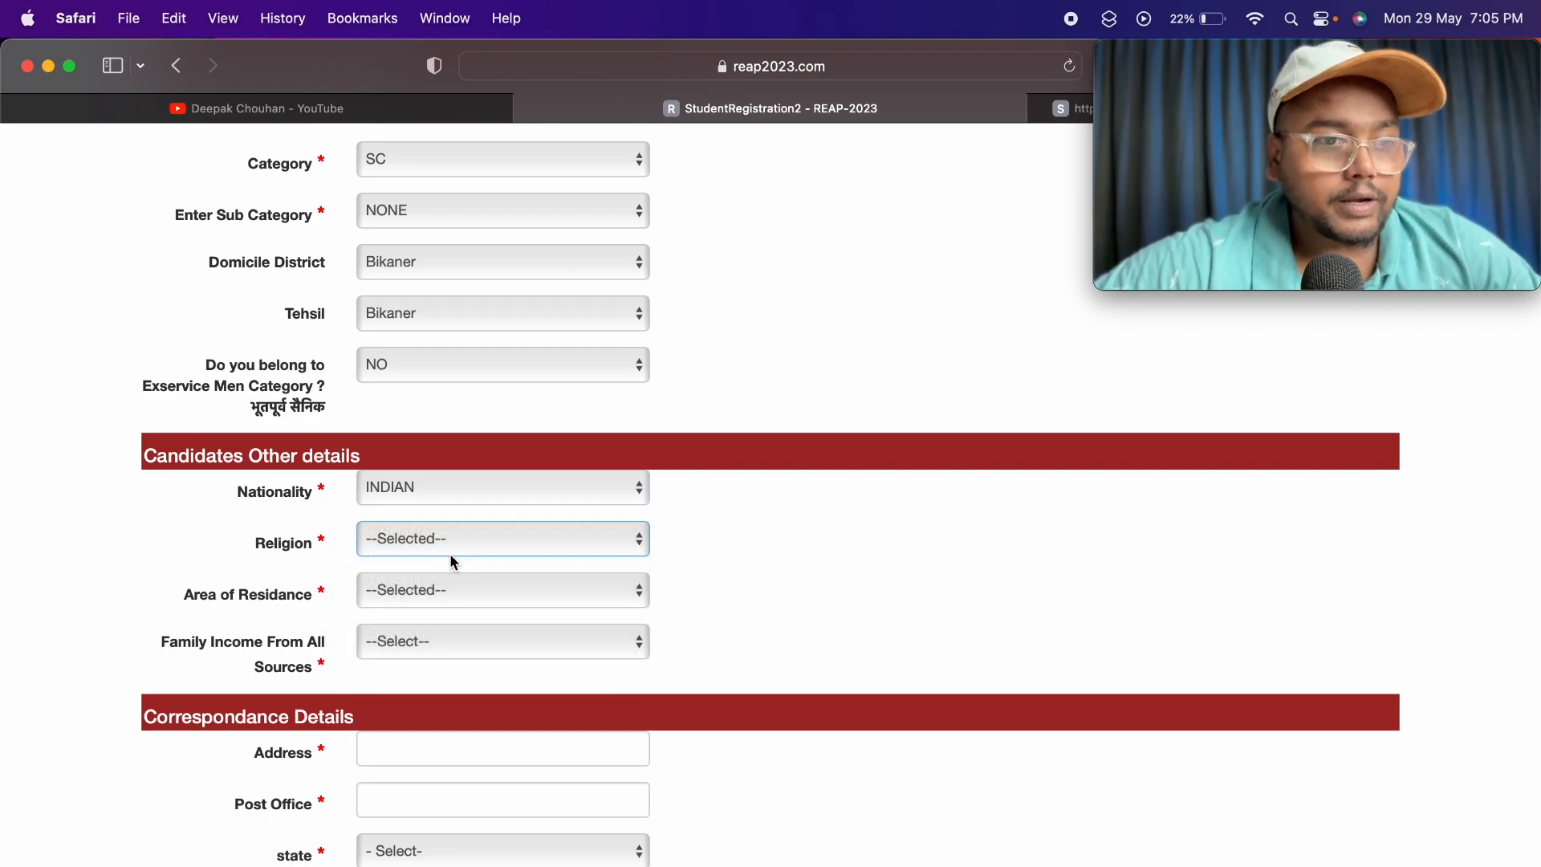
click(429, 590)
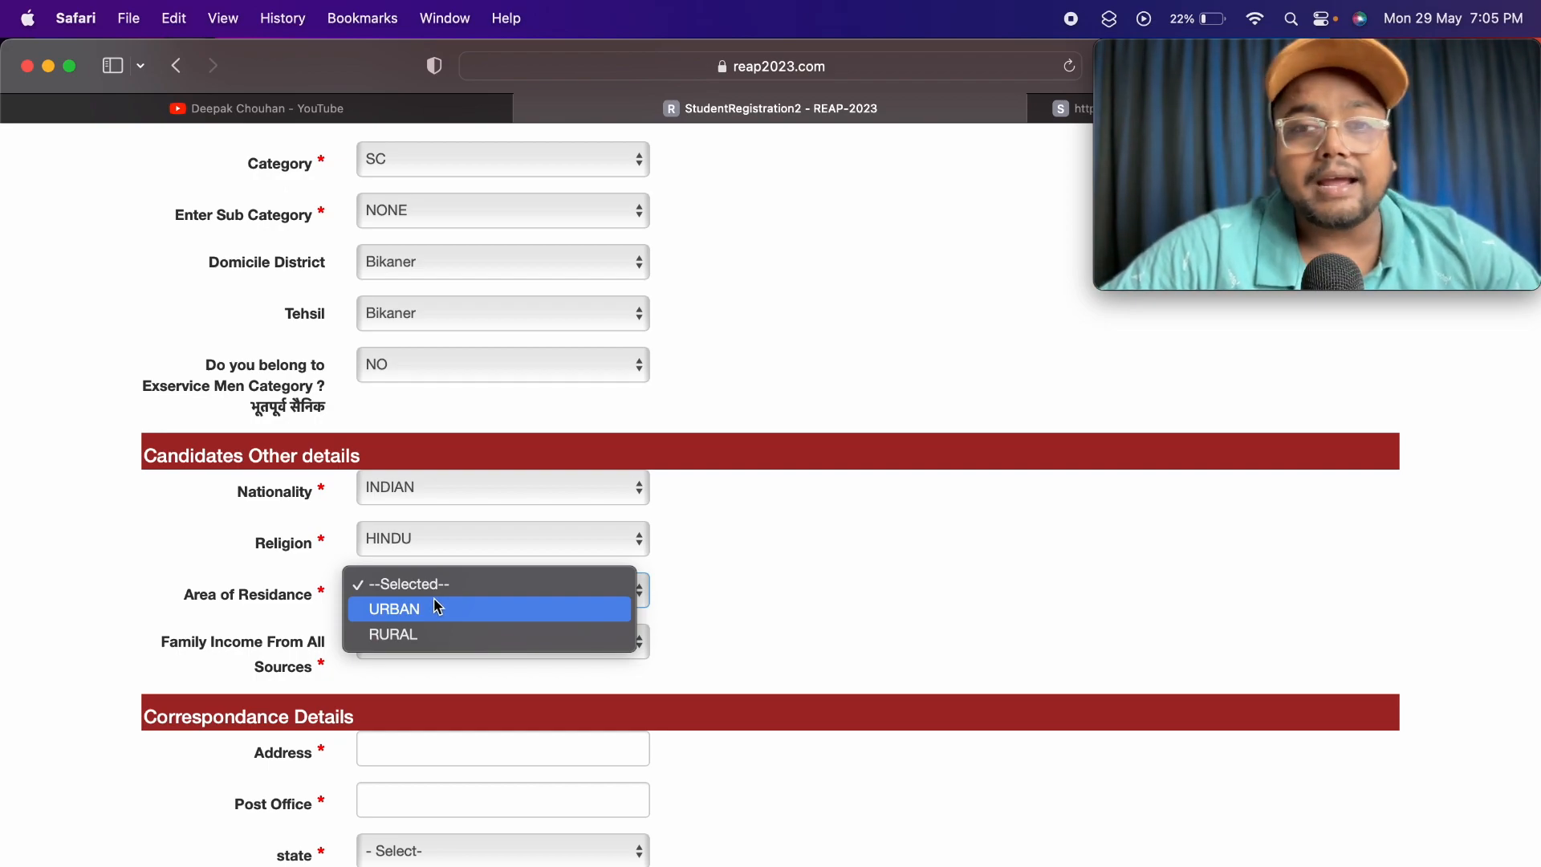
click(438, 607)
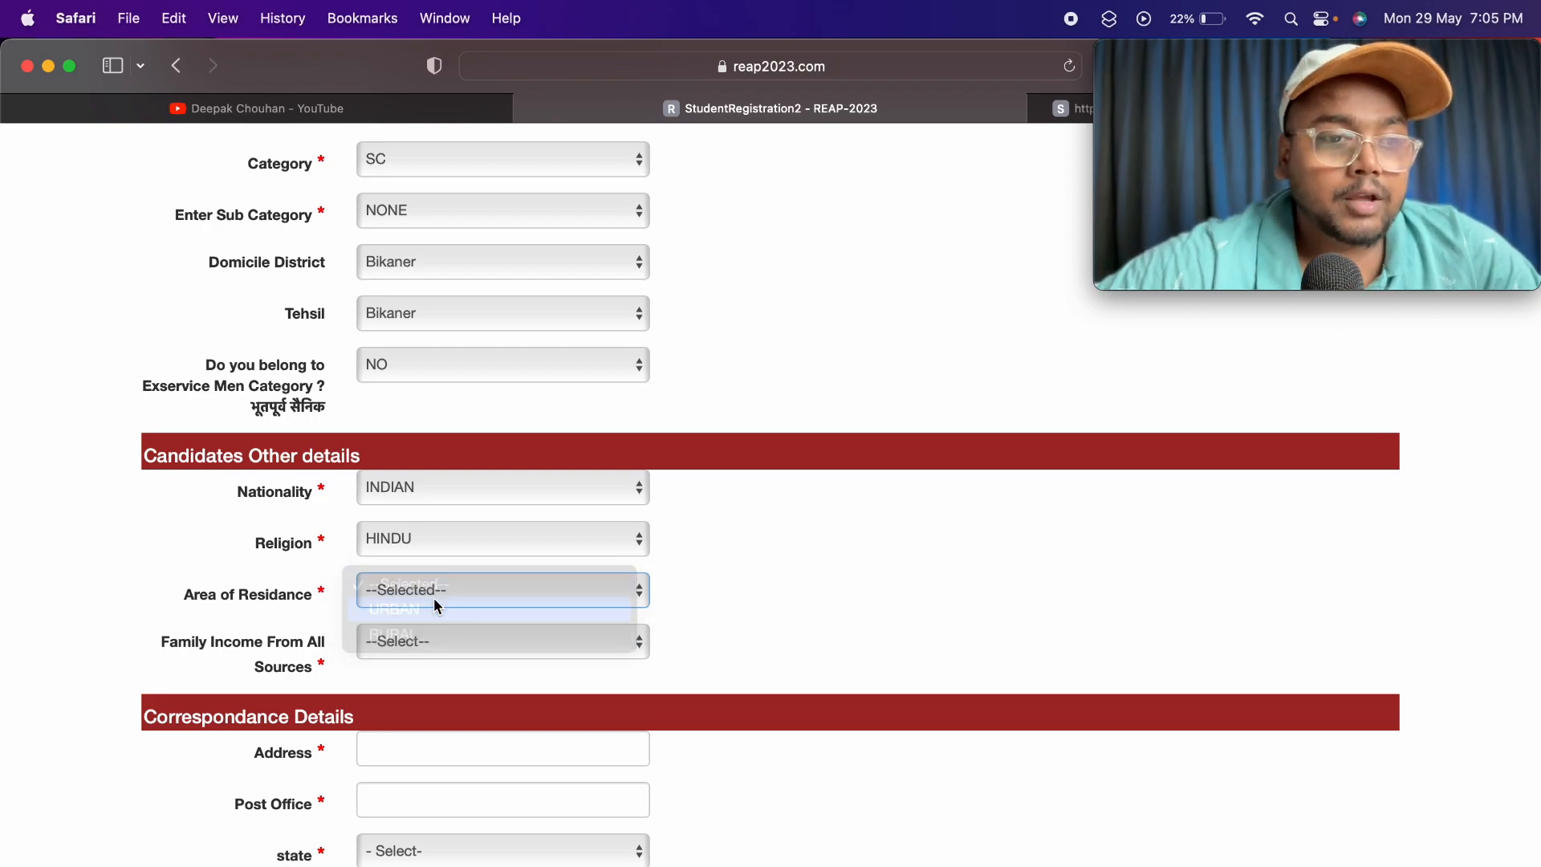
Step: Set family income to Less than 8 Lacs and confirm having verified income proof
scroll(434, 600, down, 2)
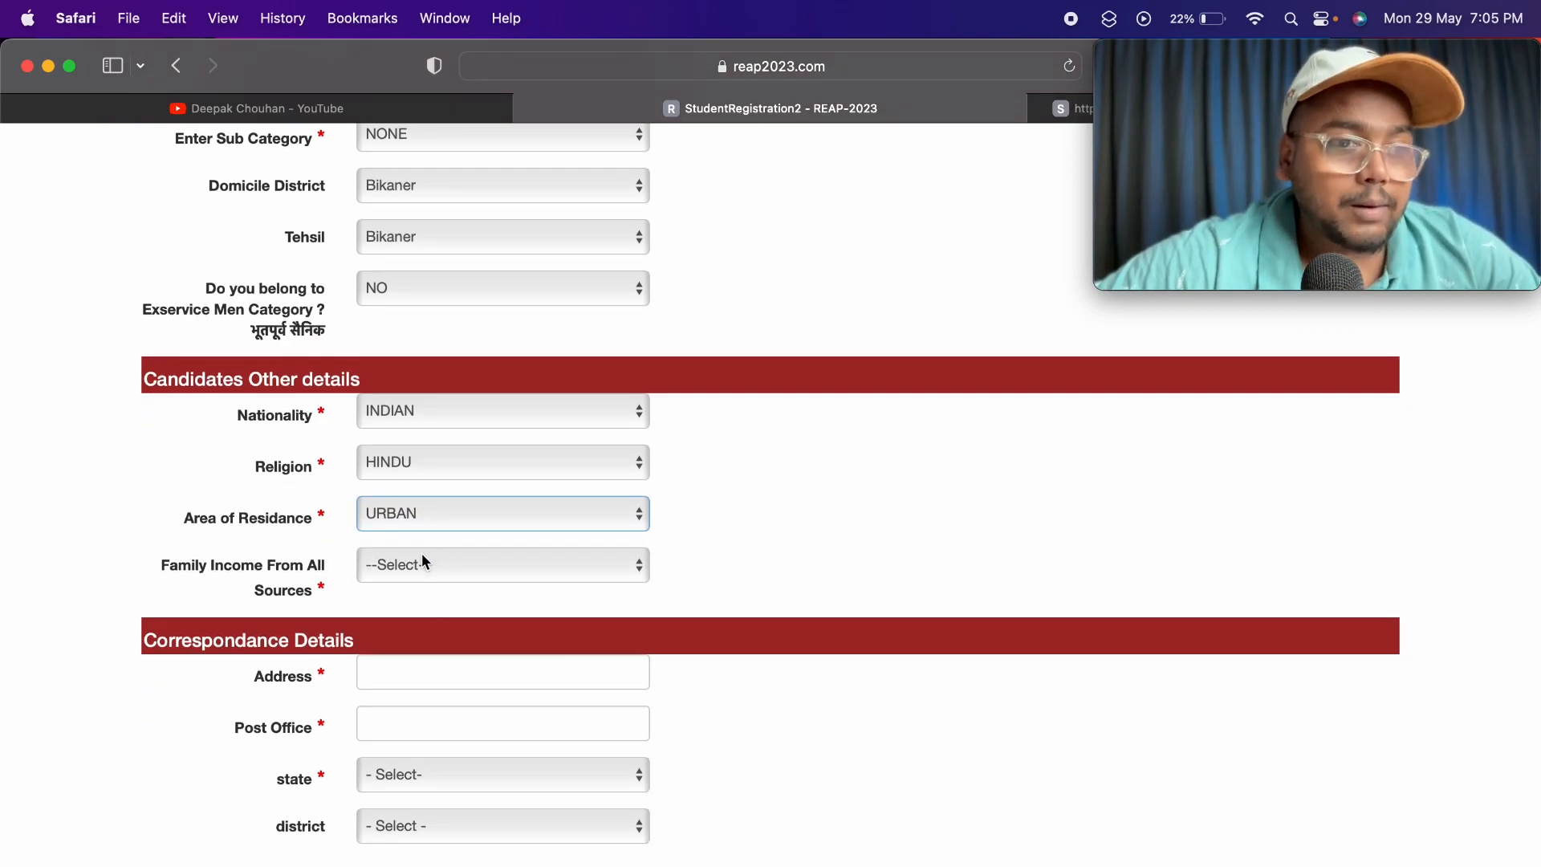
click(424, 562)
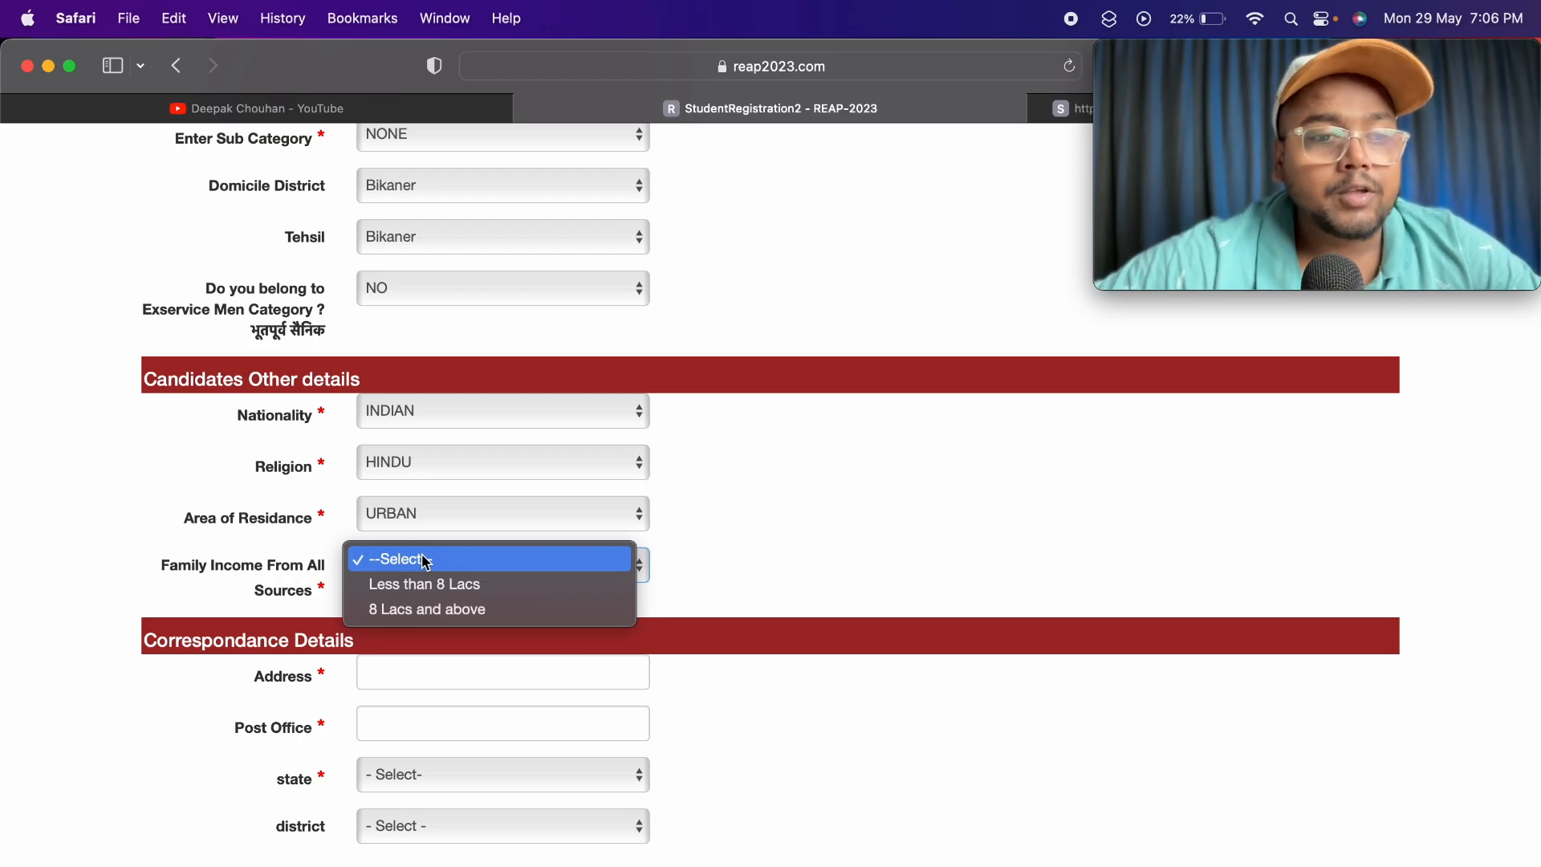
click(438, 583)
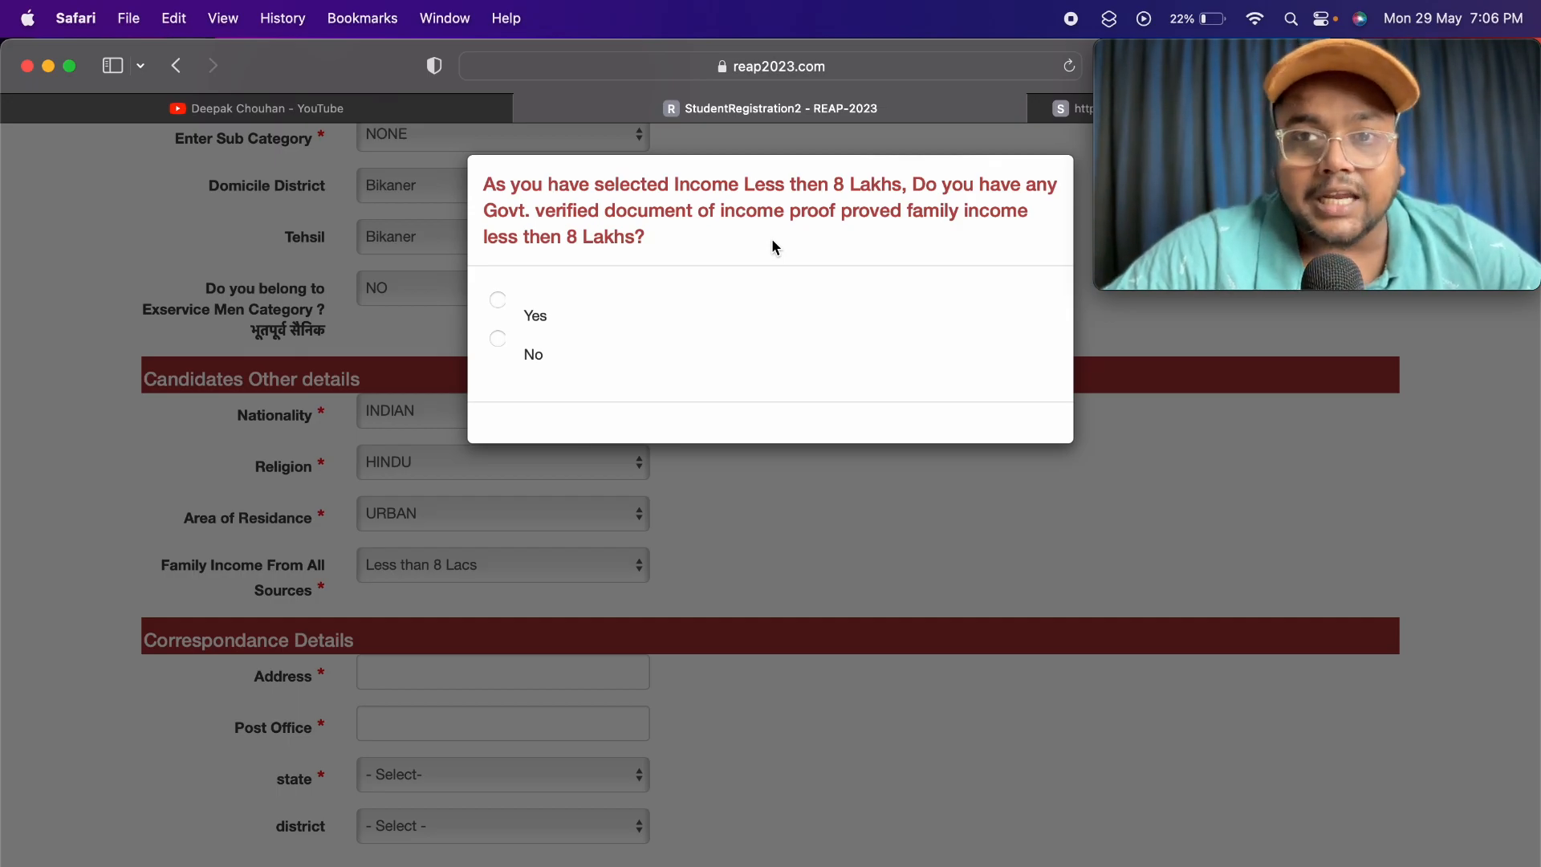
click(498, 300)
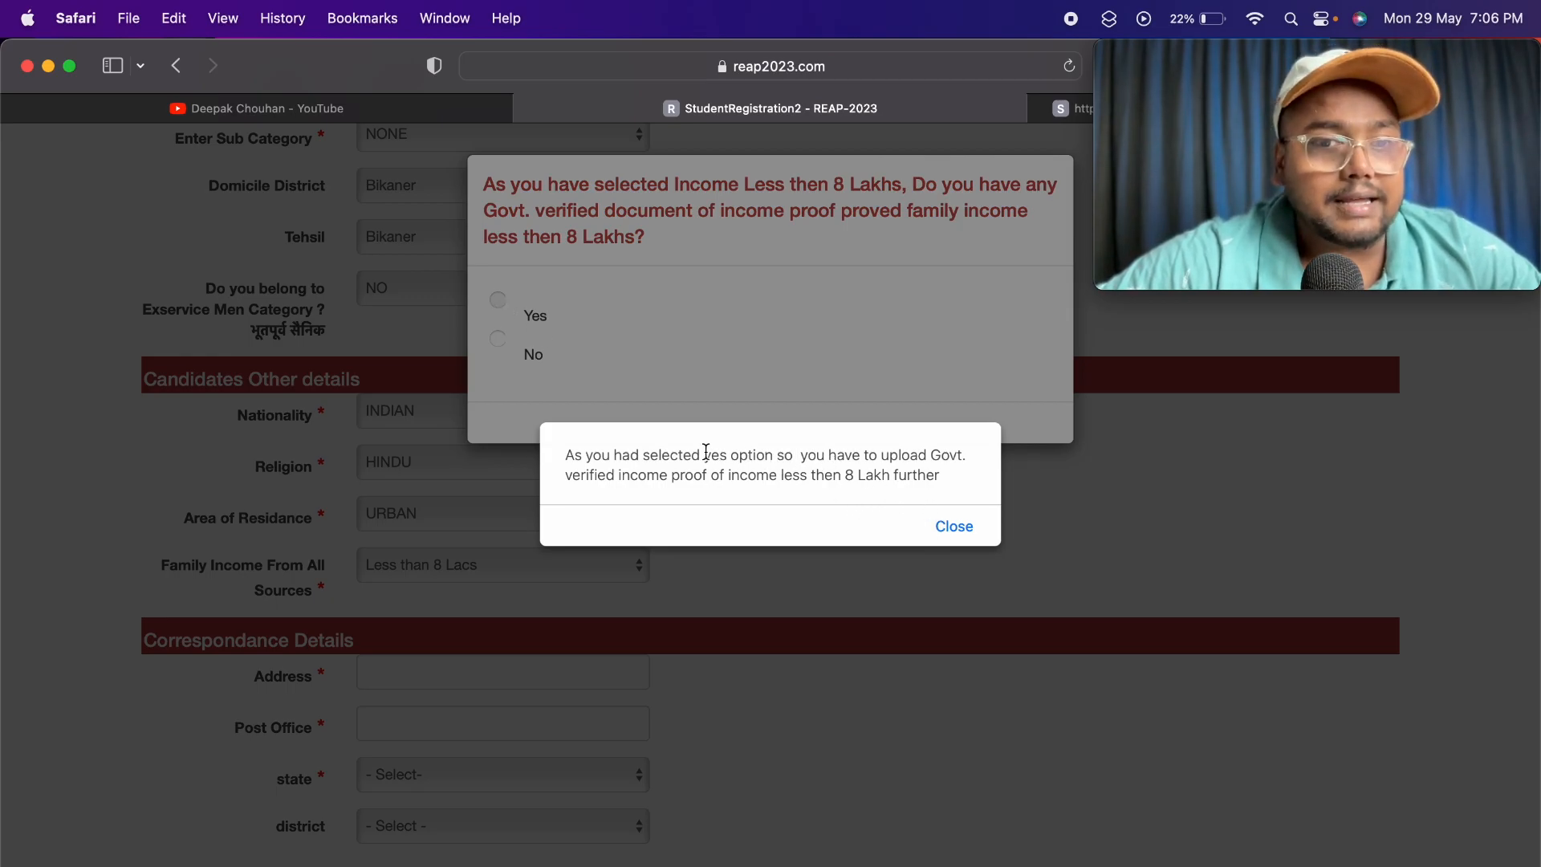
Step: Dismiss the income-proof reminder and begin filling the correspondence address fields
click(970, 536)
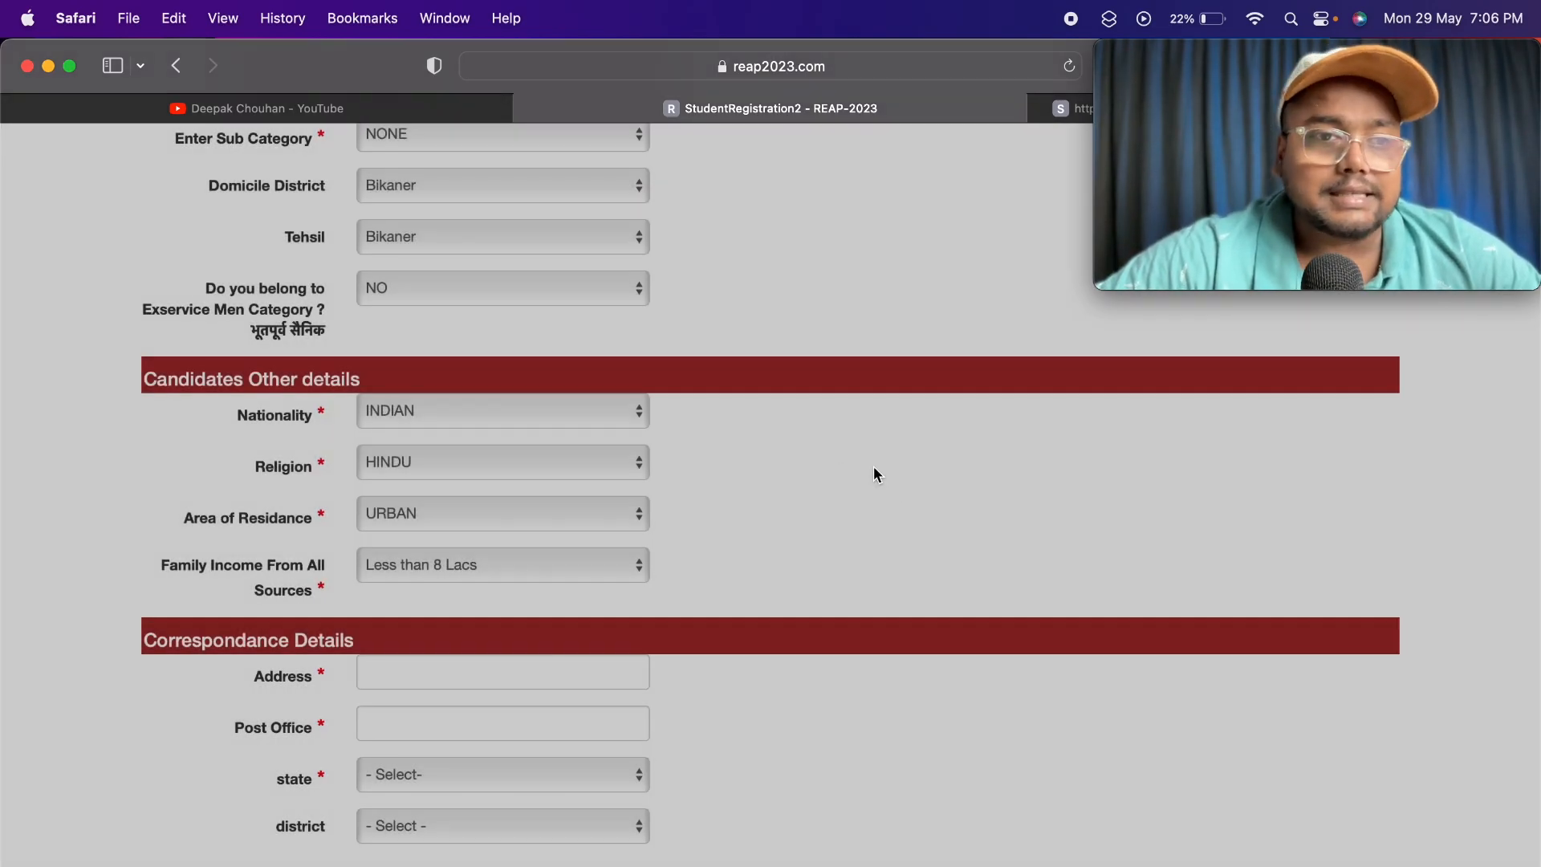
scroll(779, 406, down, 3)
scroll(420, 538, down, 1)
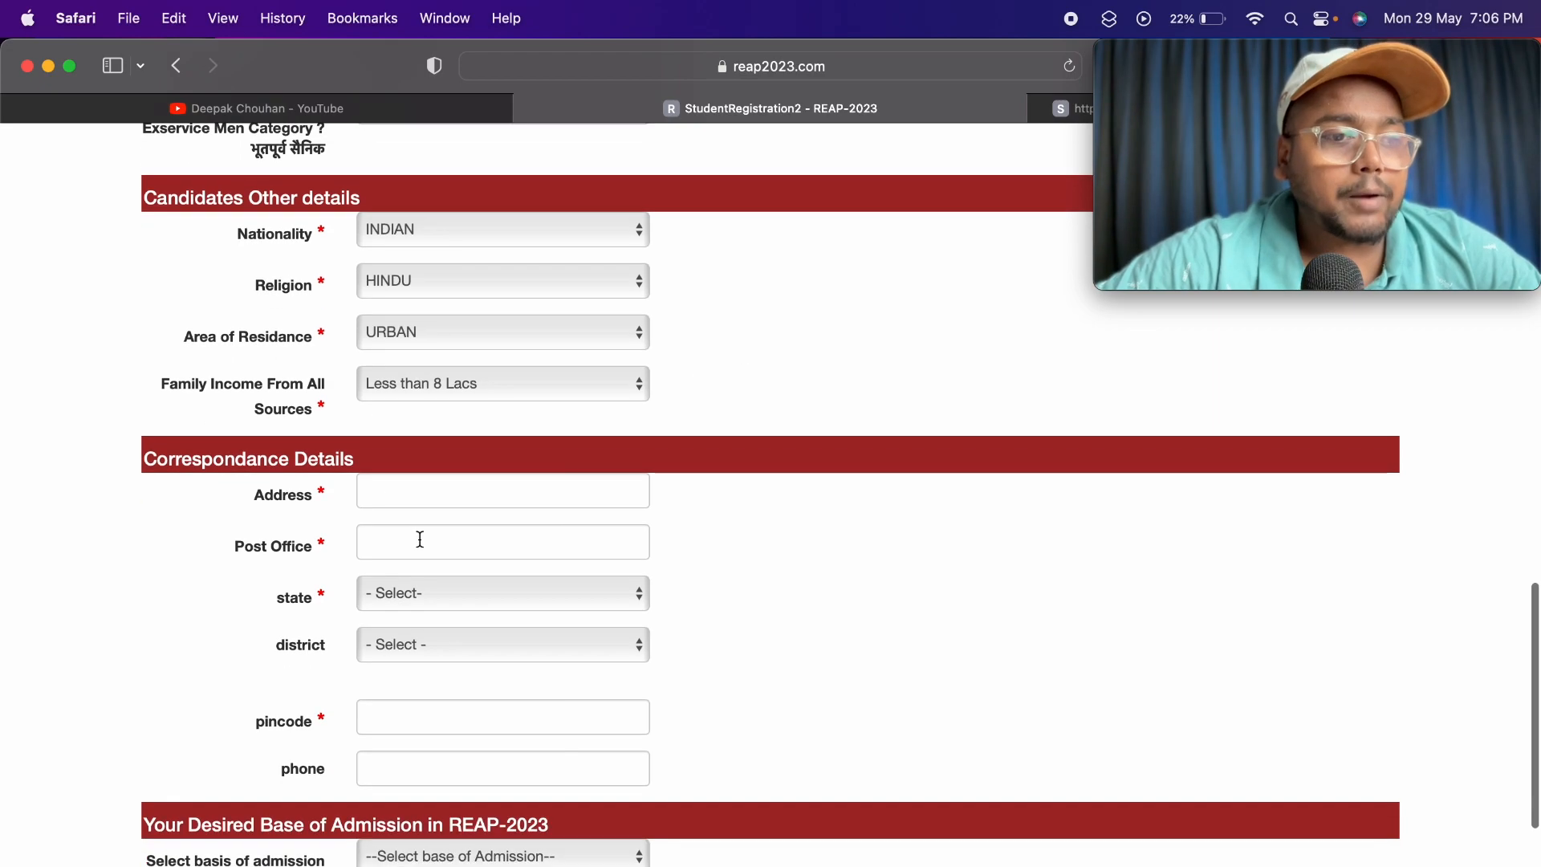
click(431, 495)
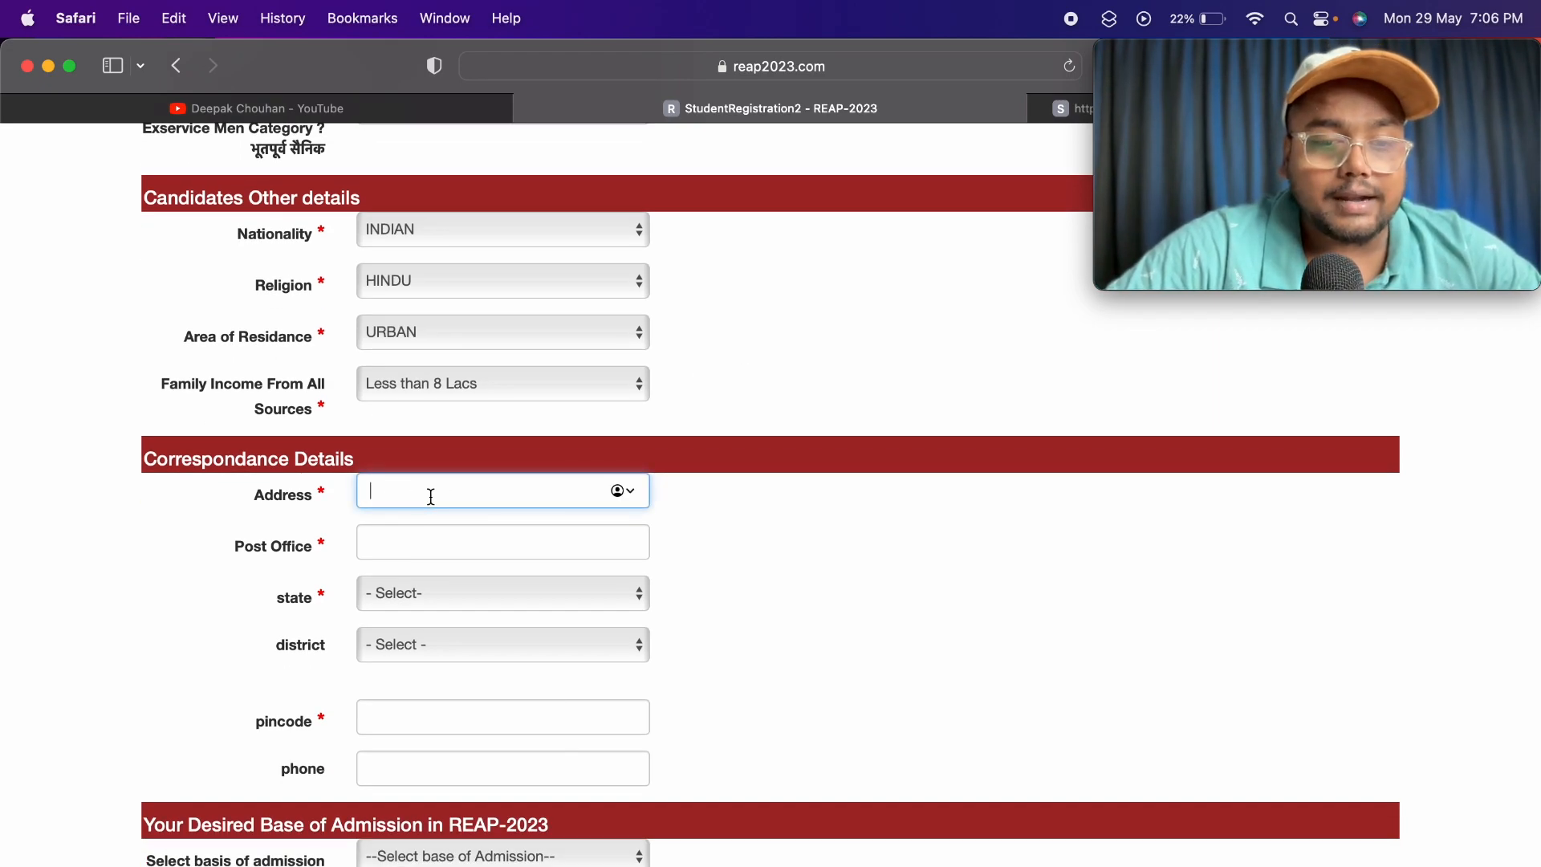
scroll(435, 482, down, 3)
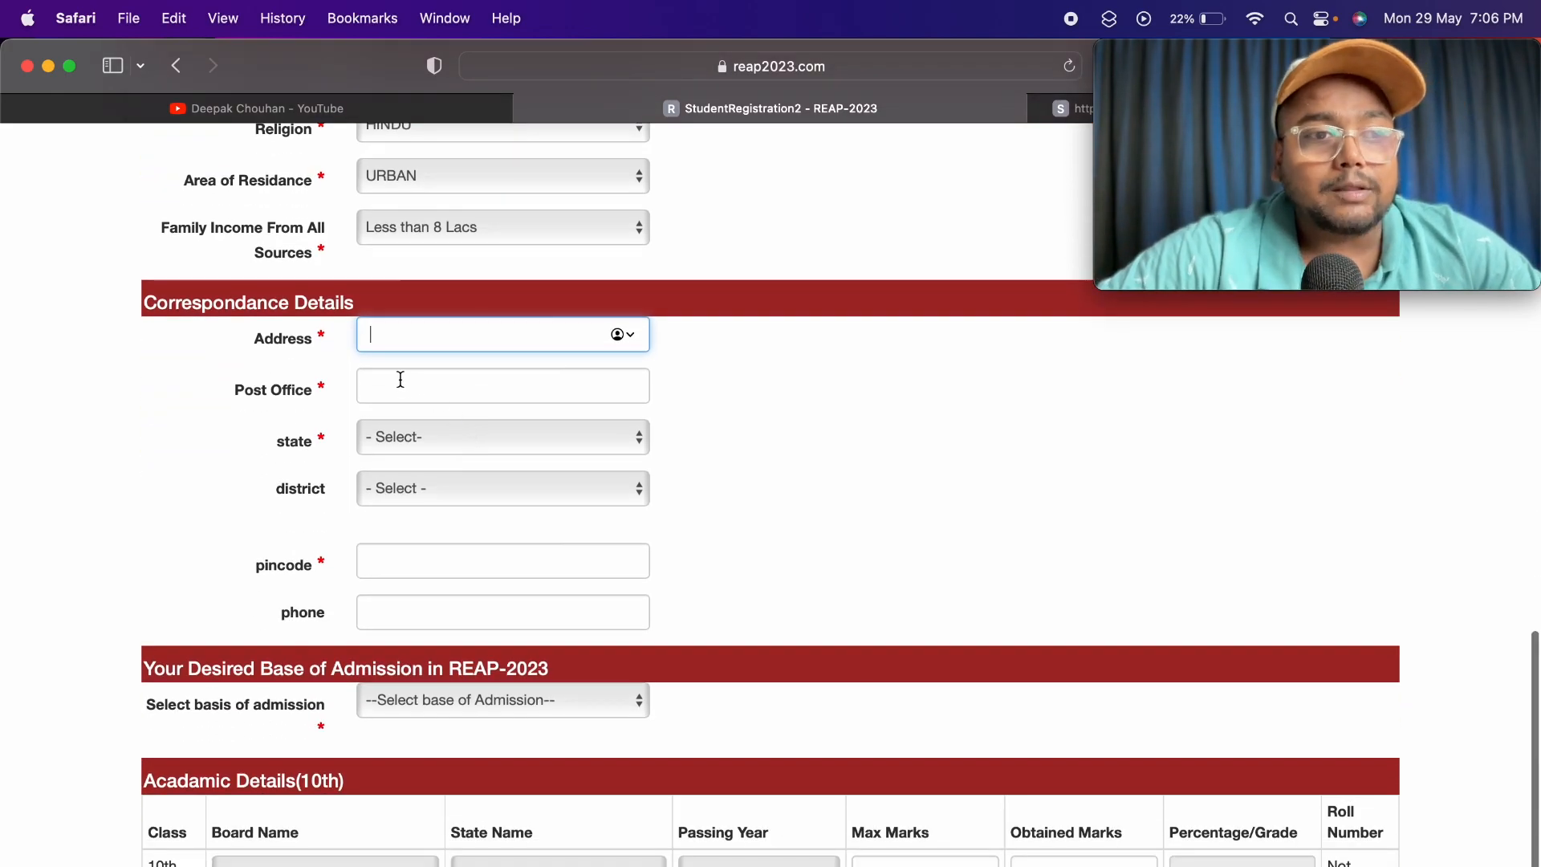
click(385, 388)
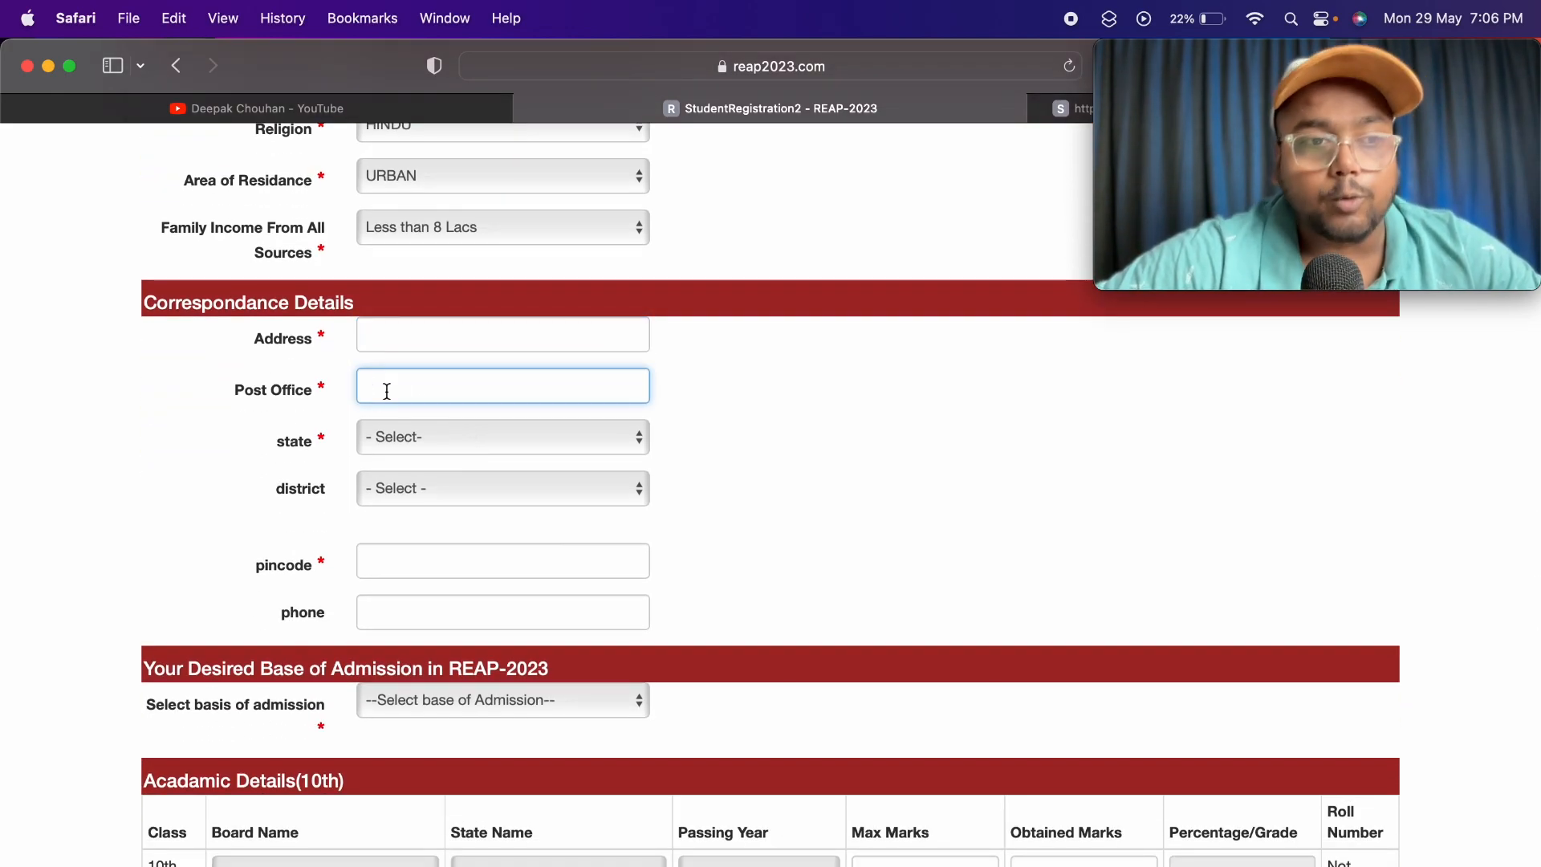
Step: Set the correspondence state to RAJASTHAN and the district to BARAN
click(454, 435)
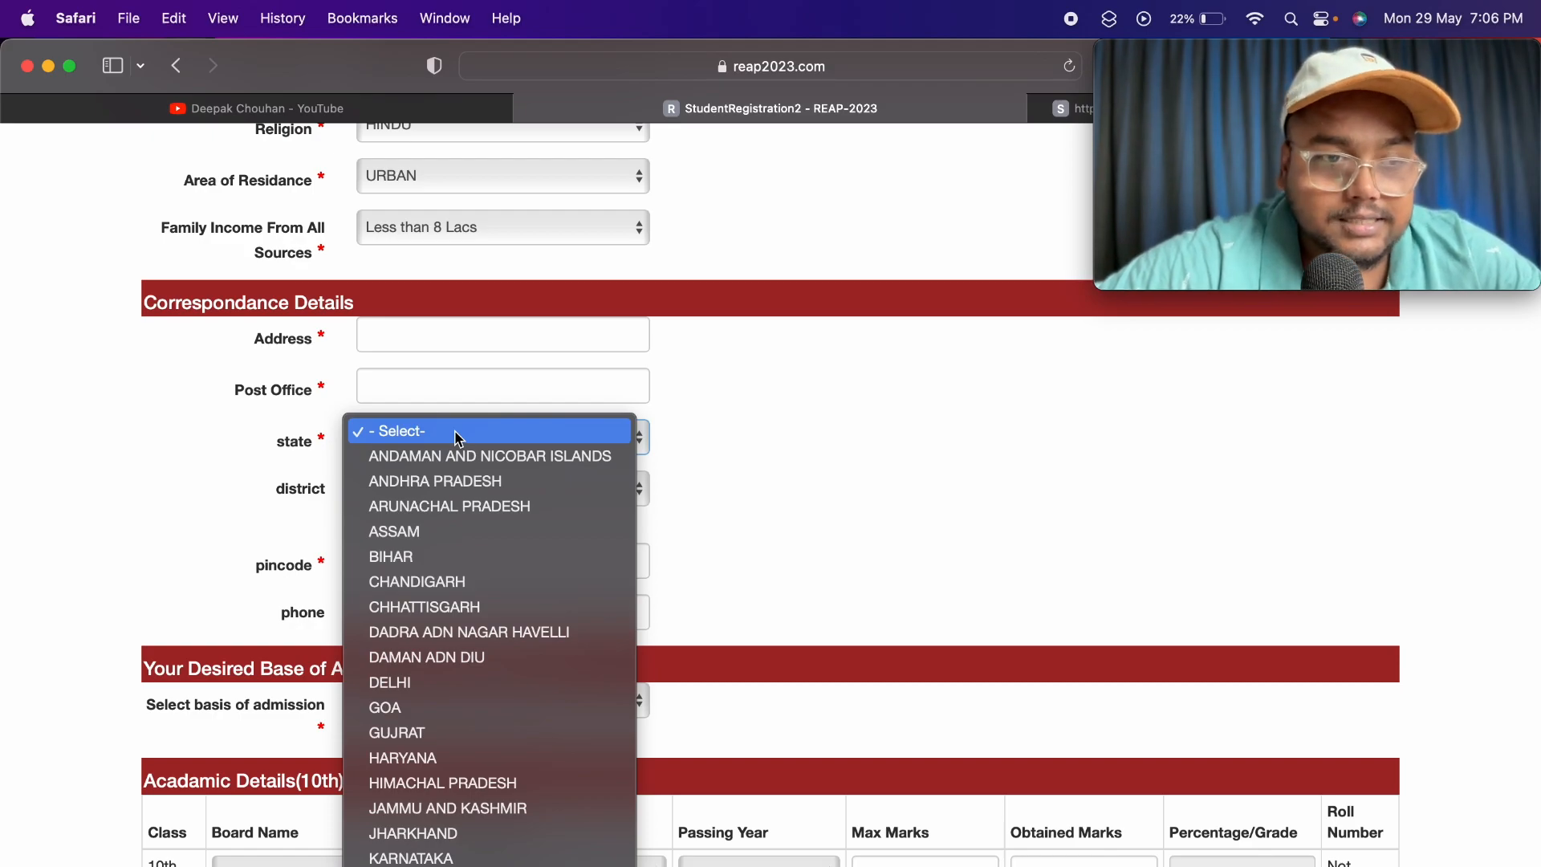
scroll(443, 695, down, 5)
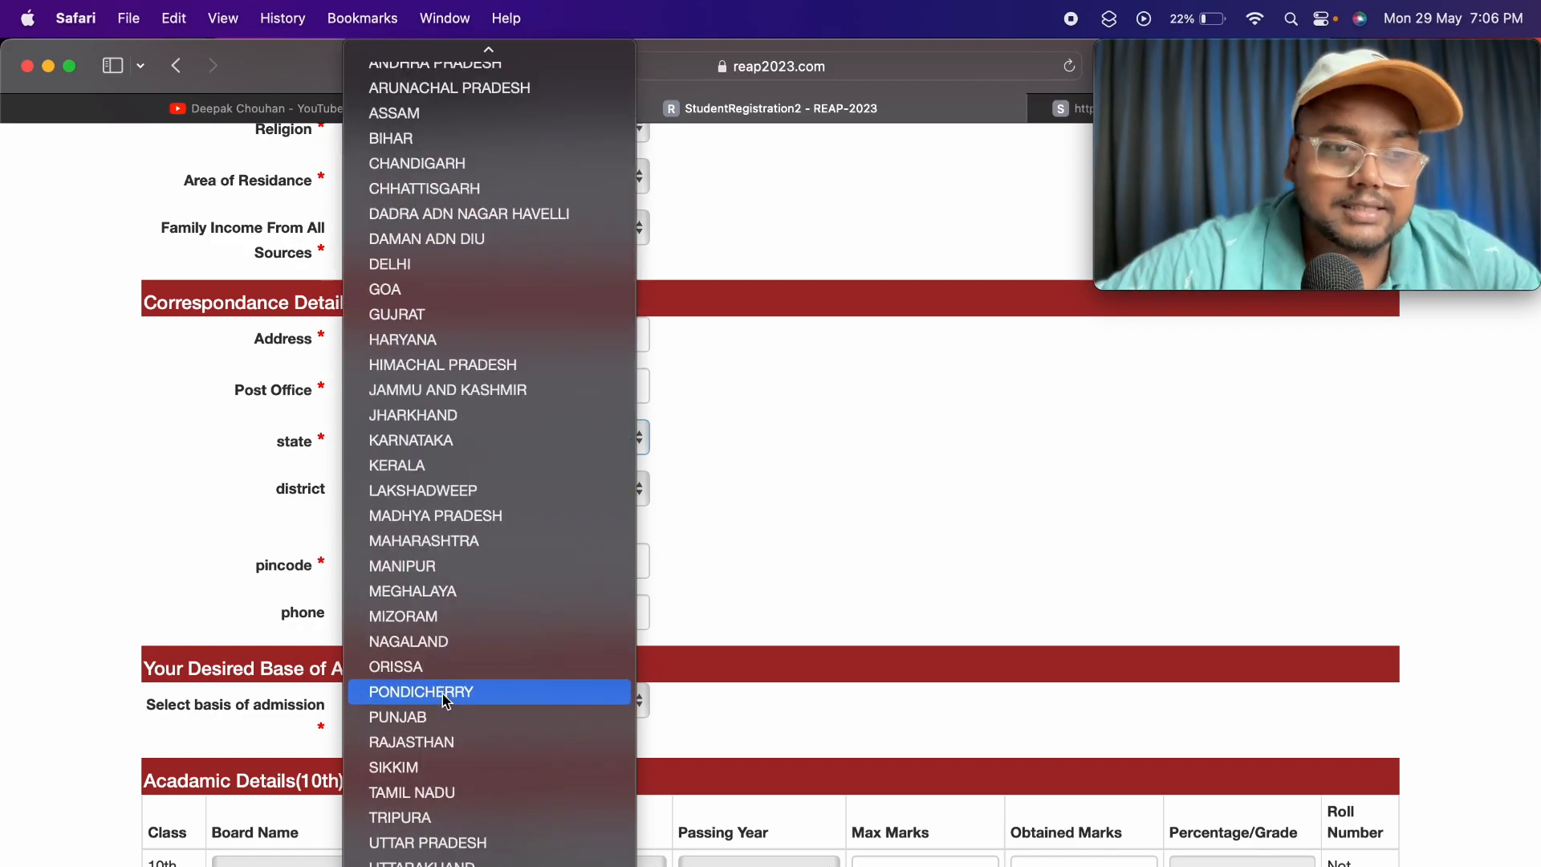
click(426, 738)
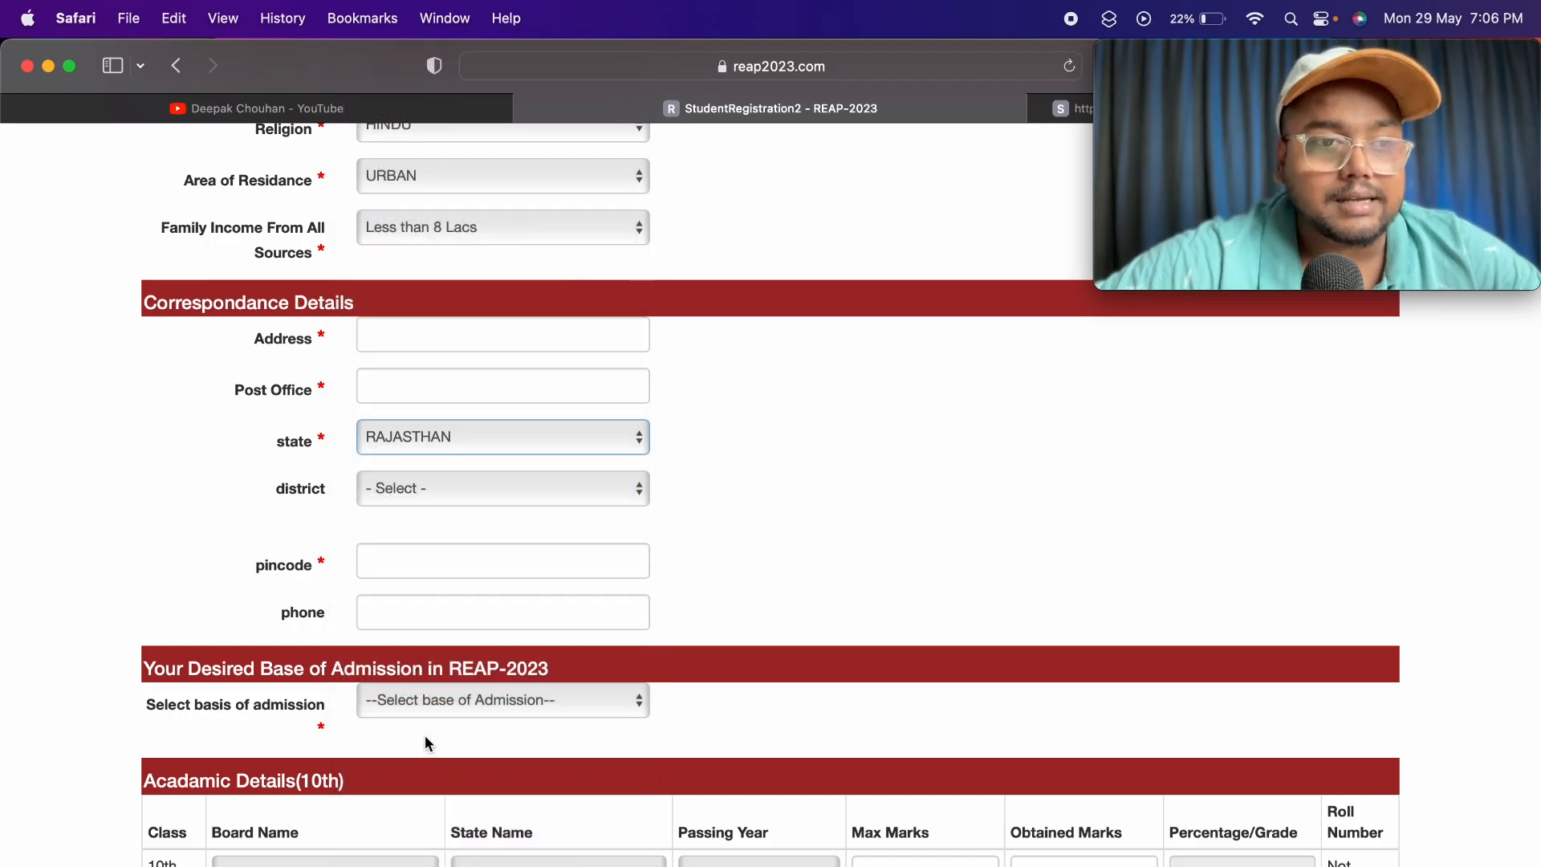
click(553, 500)
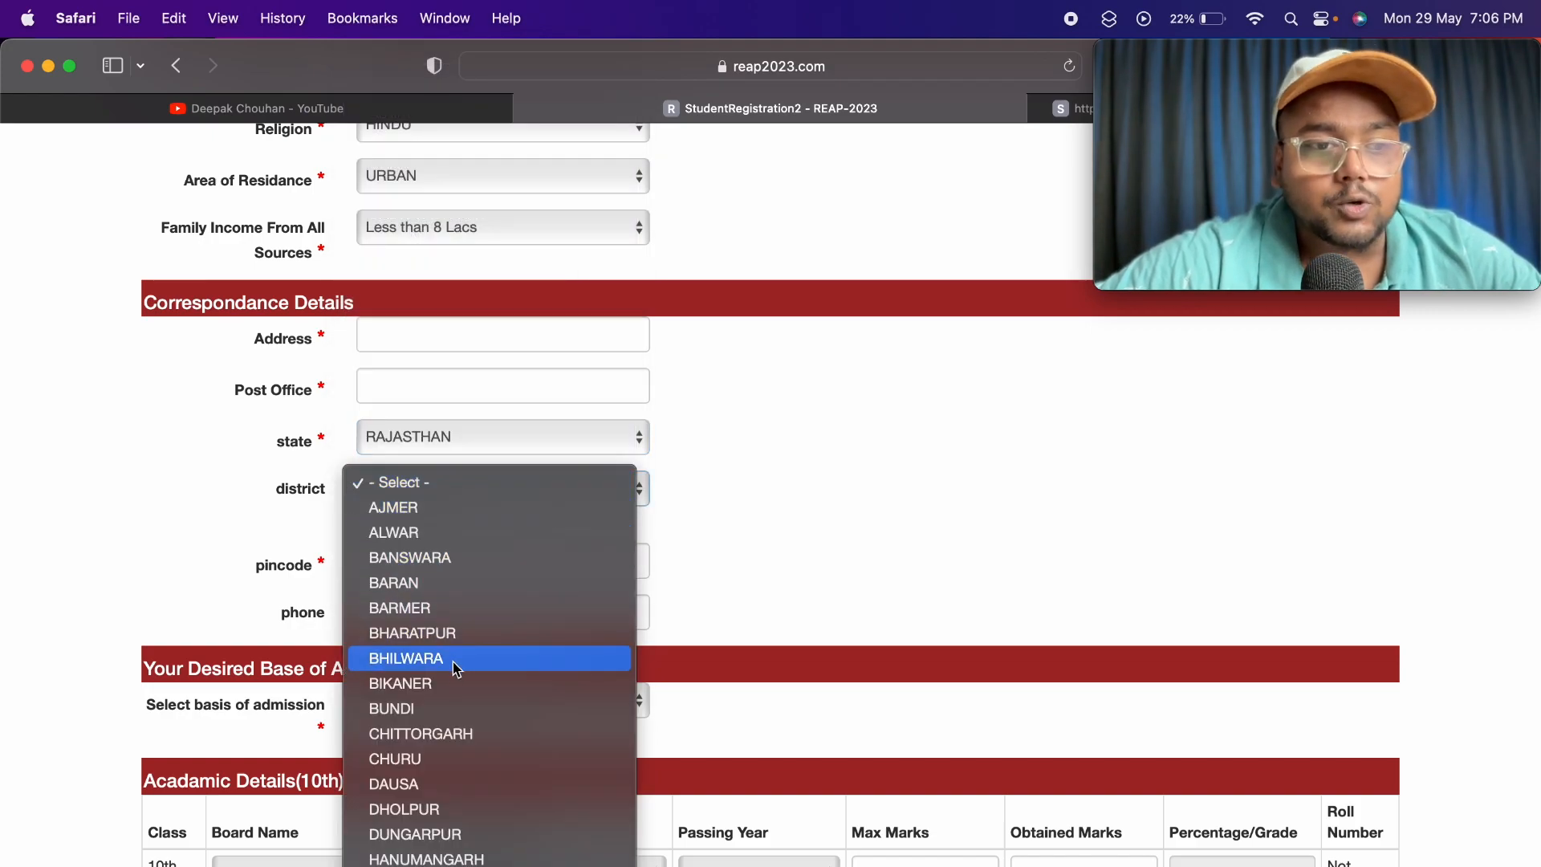
click(509, 592)
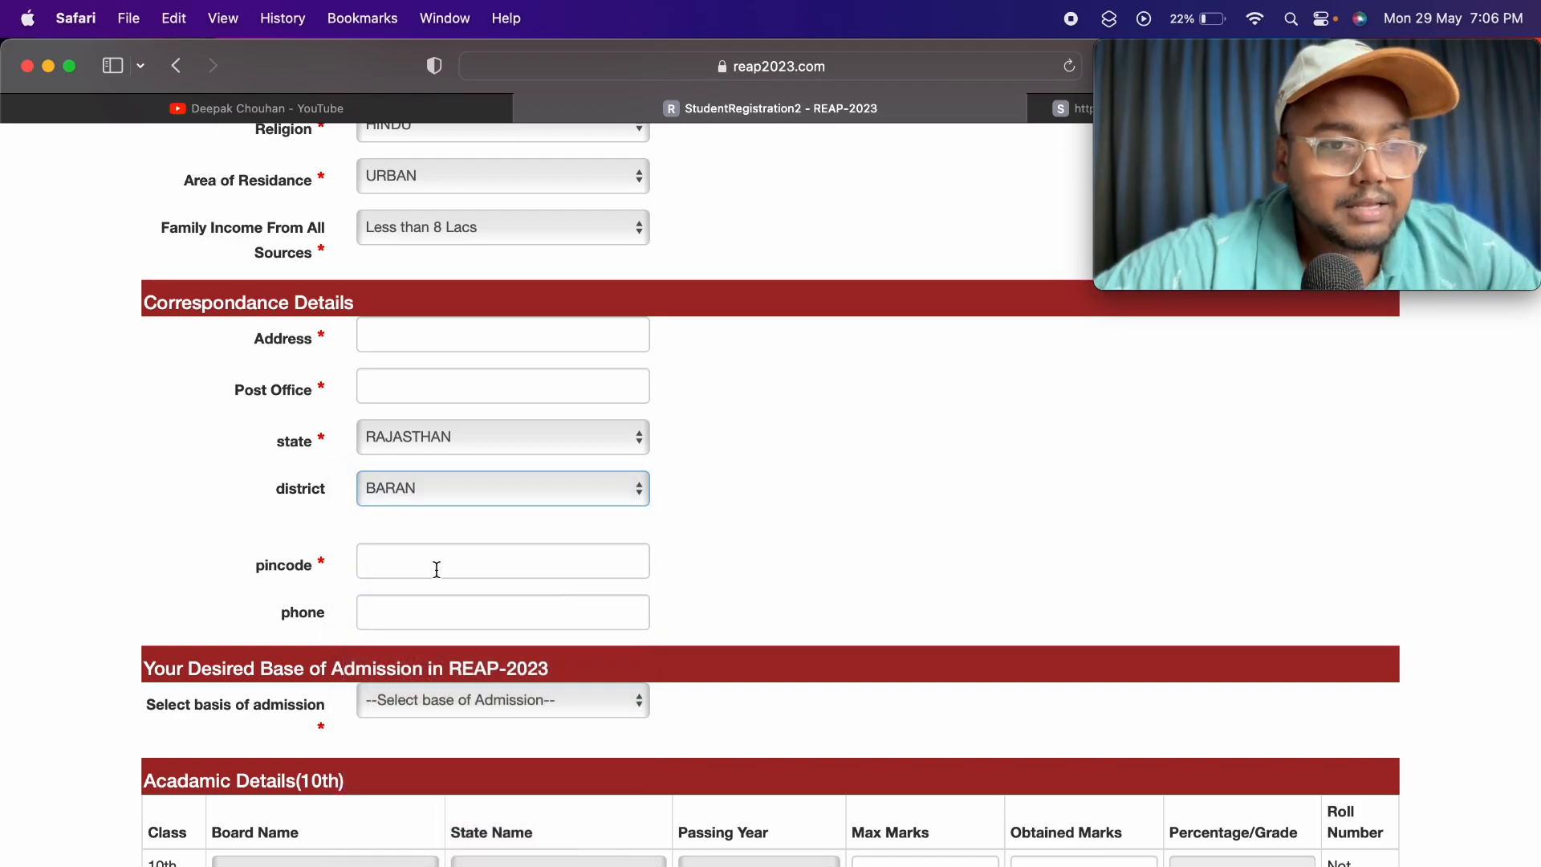
scroll(438, 570, down, 2)
click(472, 510)
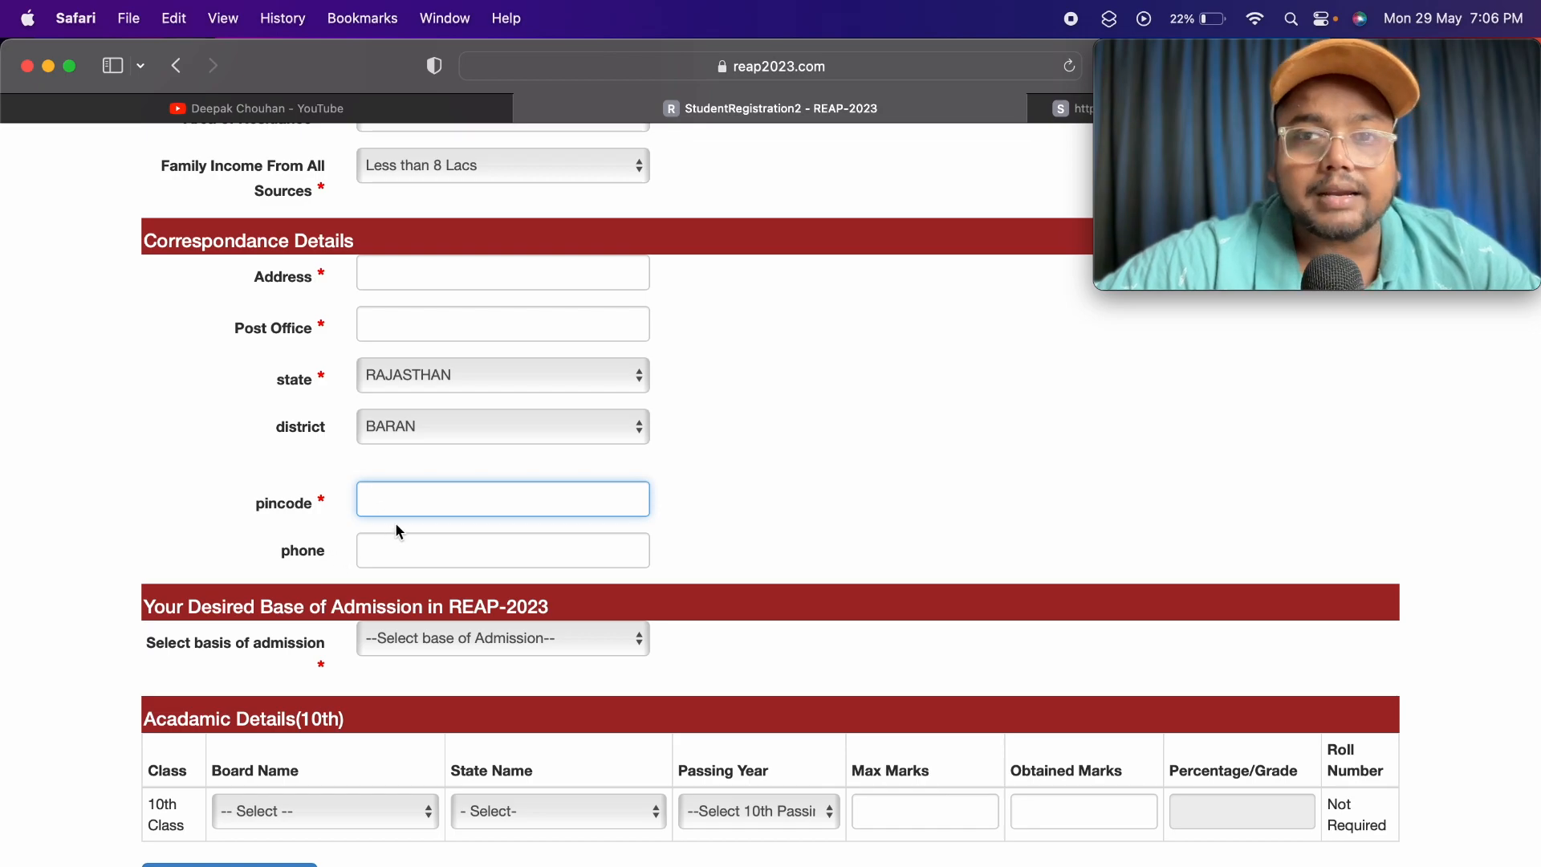
scroll(401, 632, down, 2)
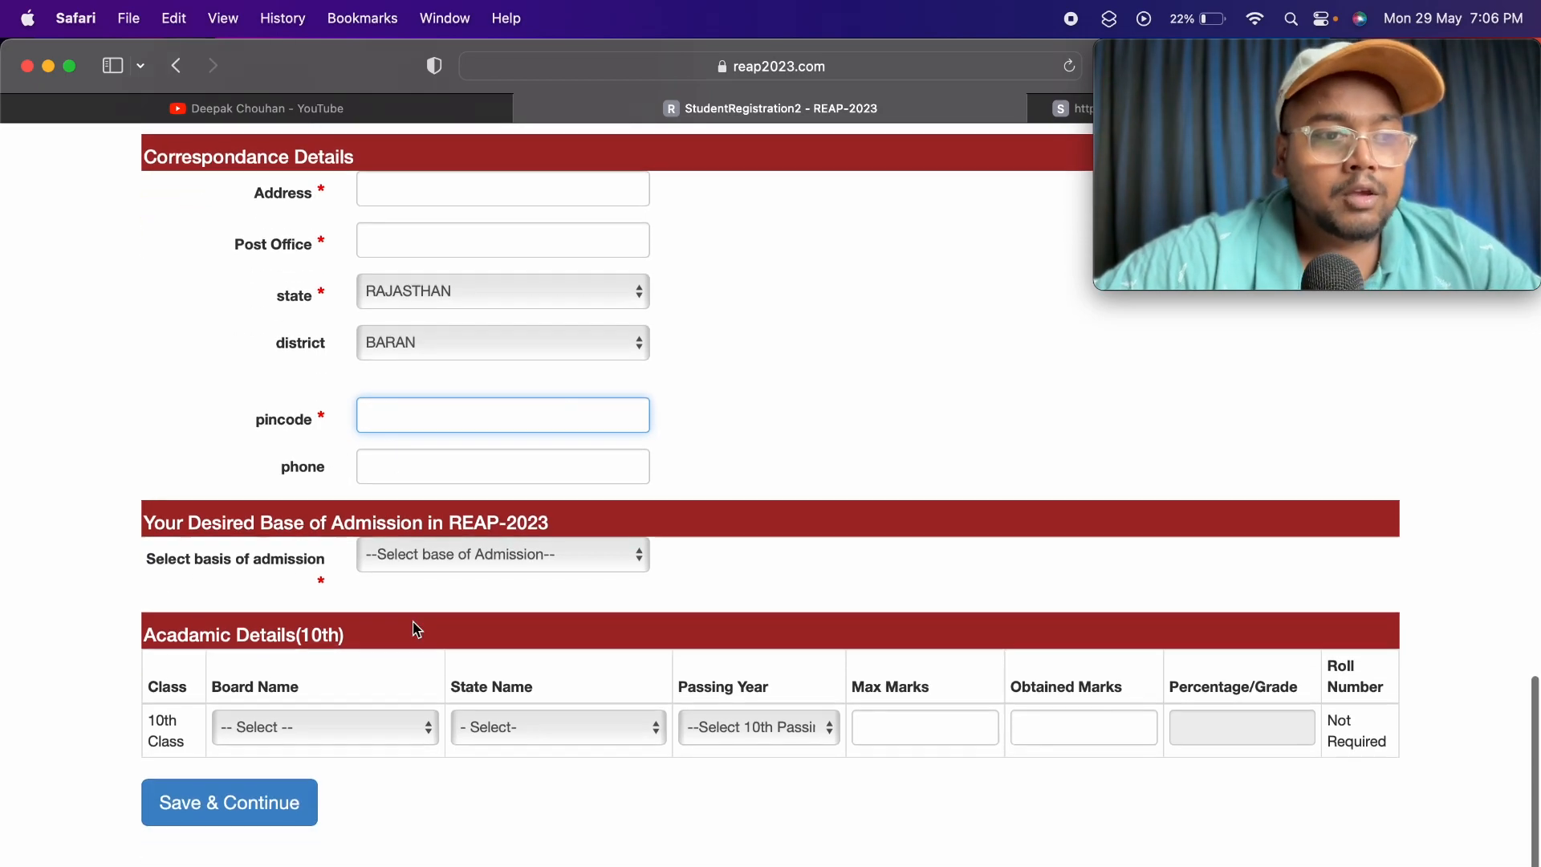
Step: Choose 12th/Jee Mains-2022 as the basis of admission to reveal the 12th academic sections
click(510, 554)
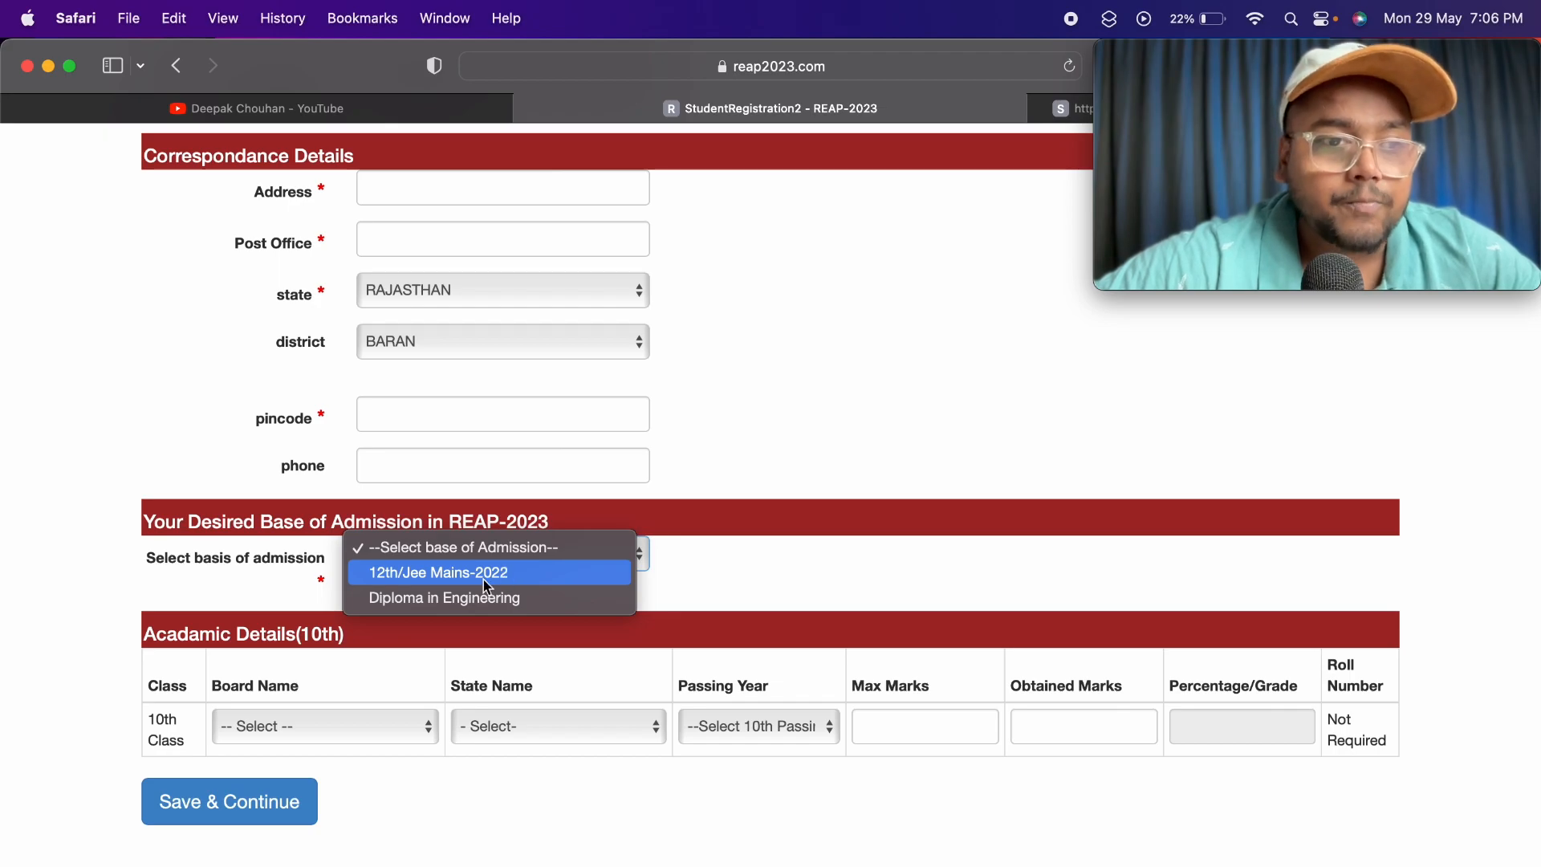
click(460, 573)
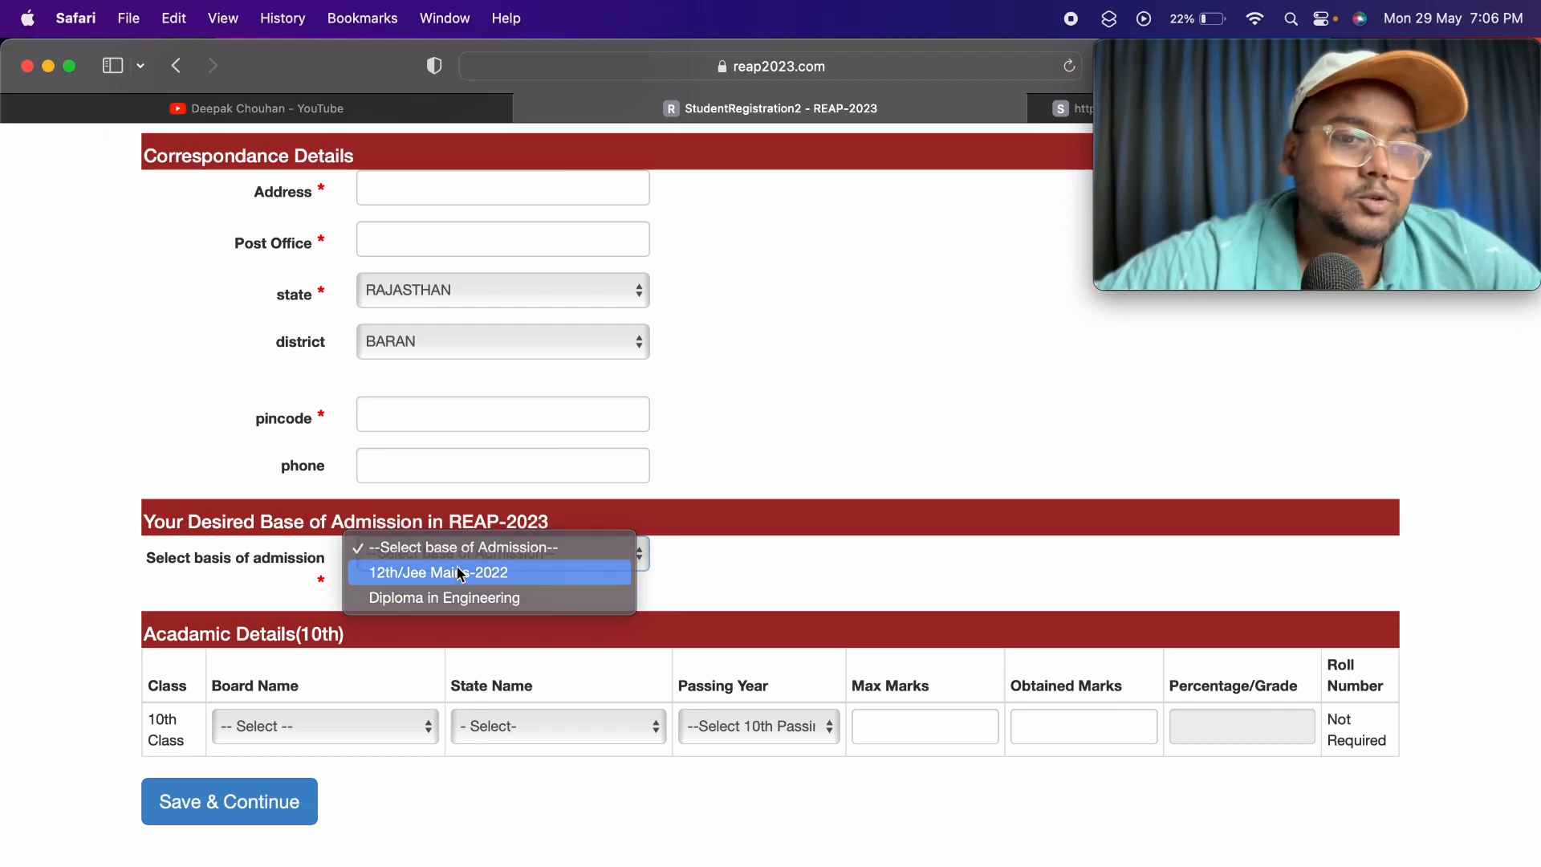
scroll(459, 573, down, 2)
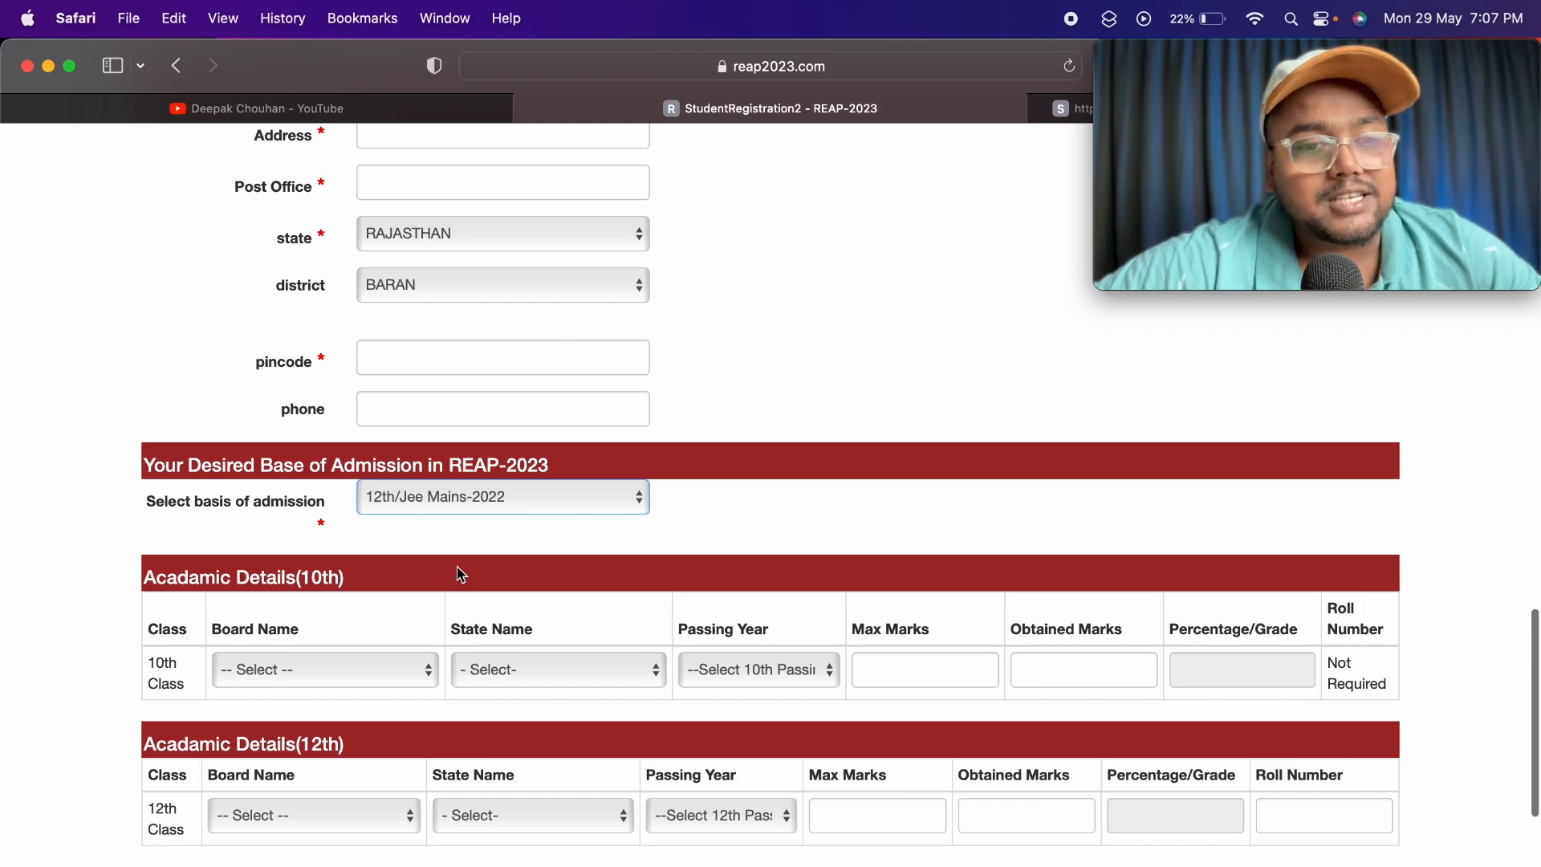
scroll(457, 569, up, 5)
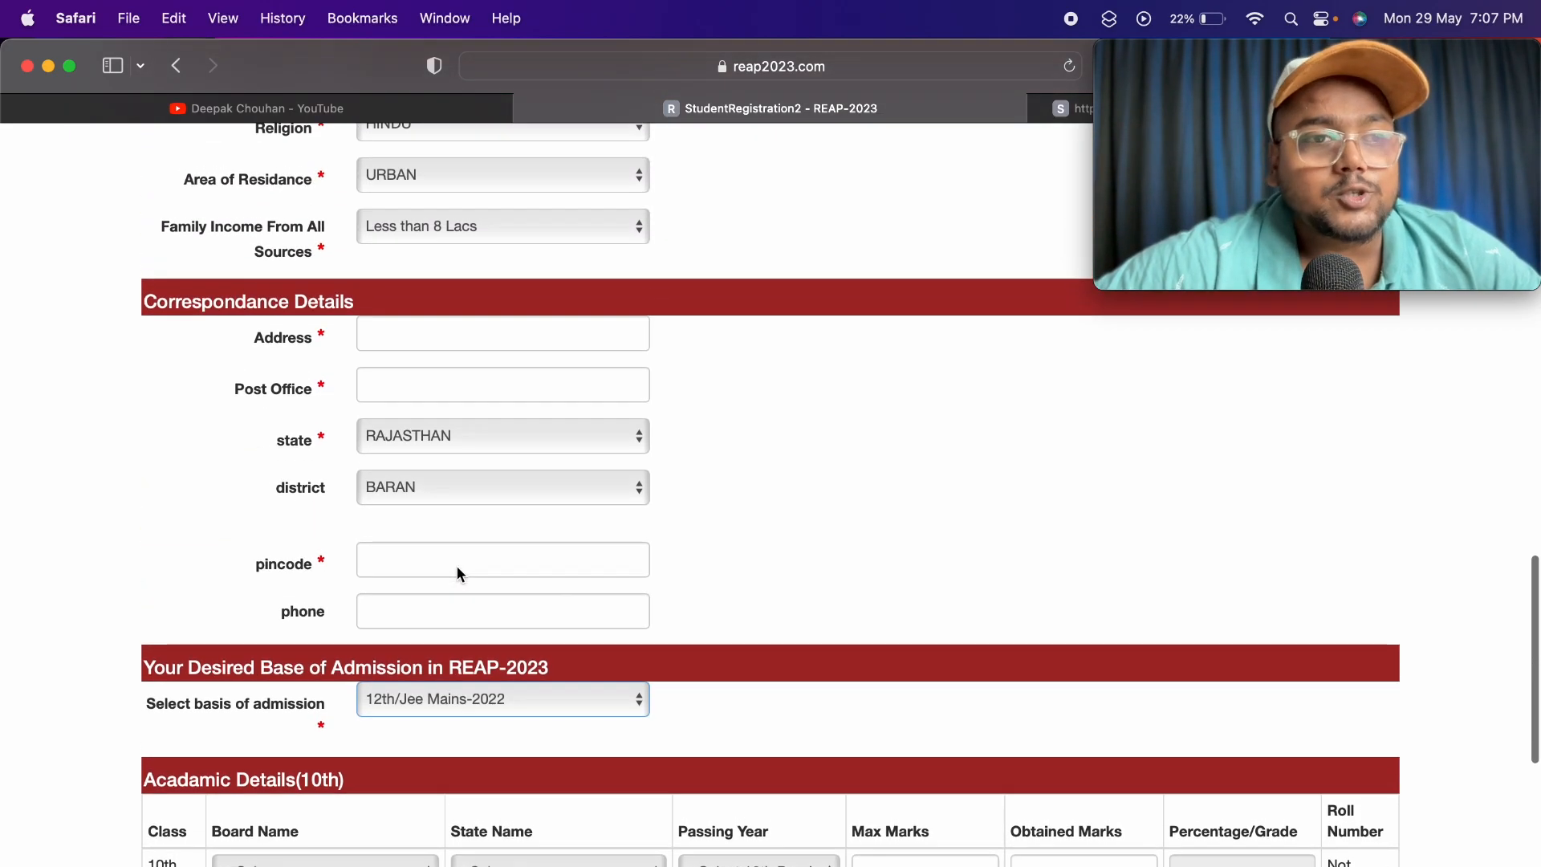
scroll(457, 568, down, 4)
scroll(457, 567, down, 3)
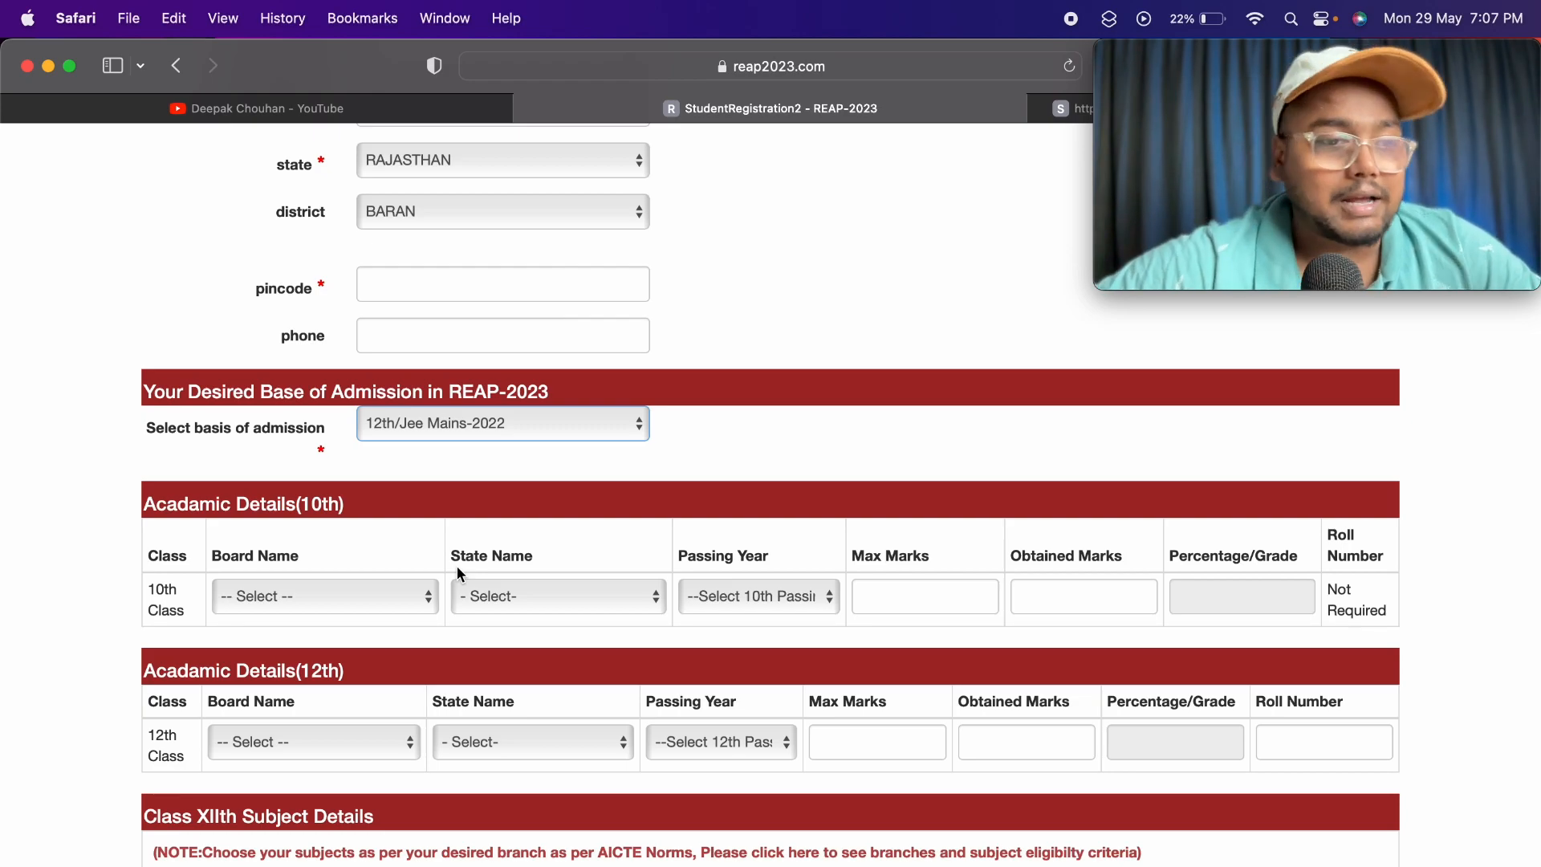
Step: Set the 10th board to CENTRAL BOARD OF SECONDARY EDUCATION, DELHI, state DELHI, year 2021
click(319, 591)
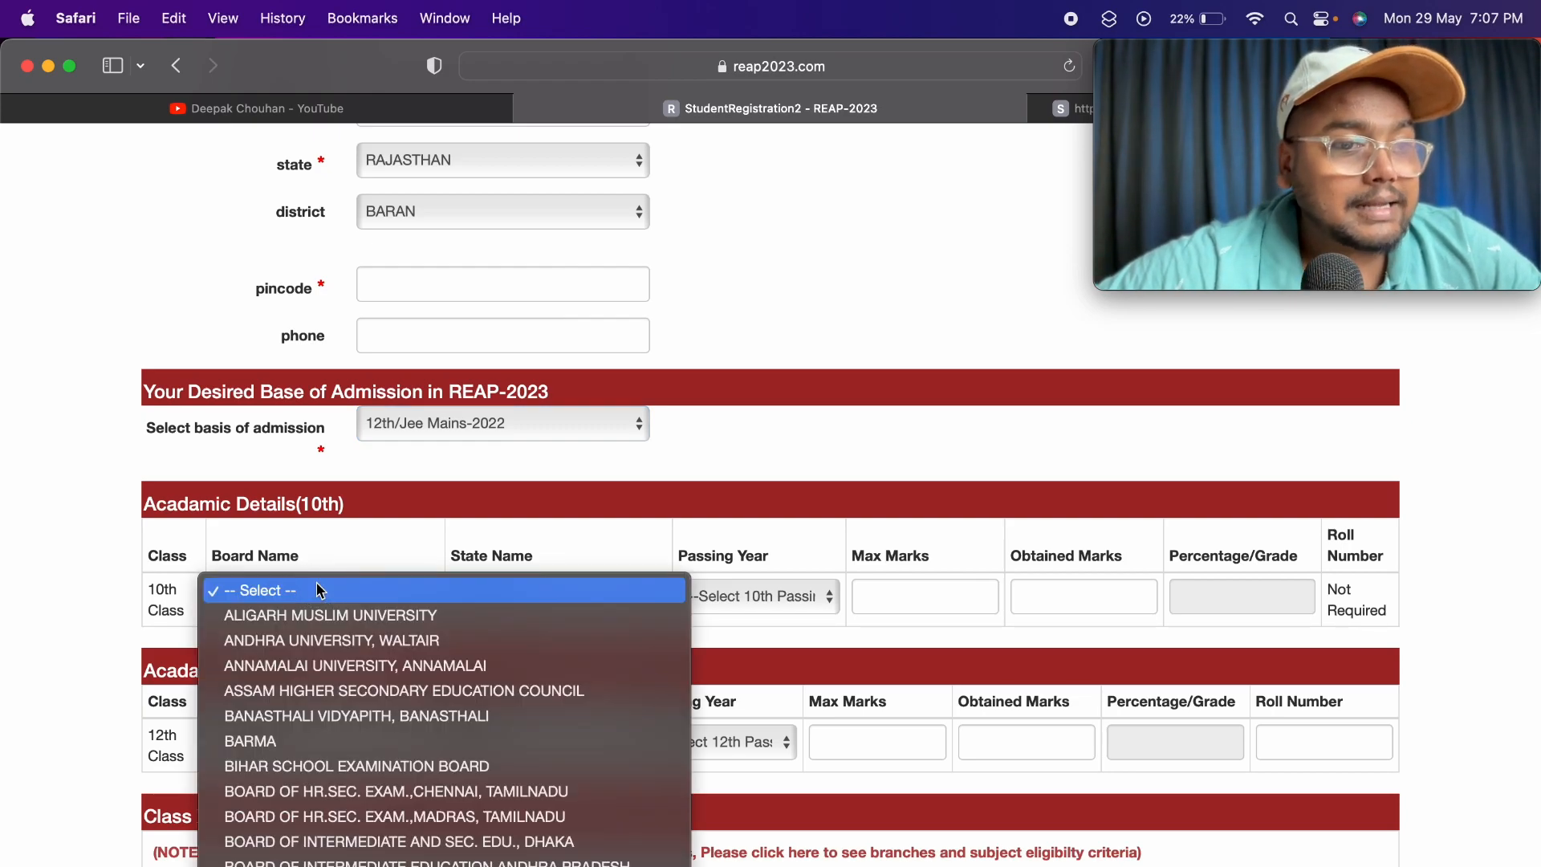
click(321, 591)
click(318, 585)
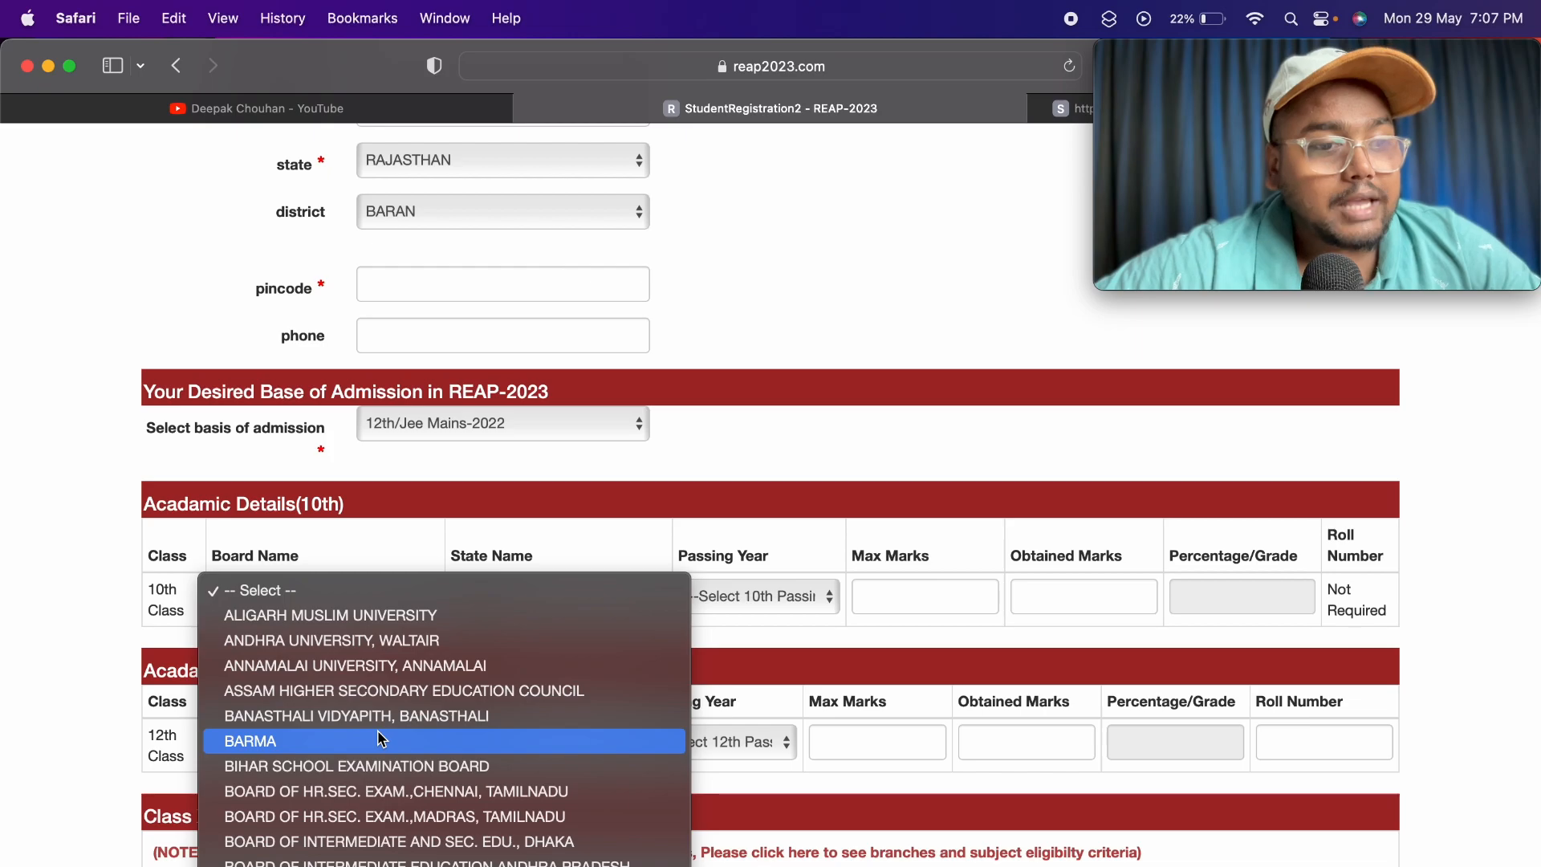
scroll(378, 732, down, 15)
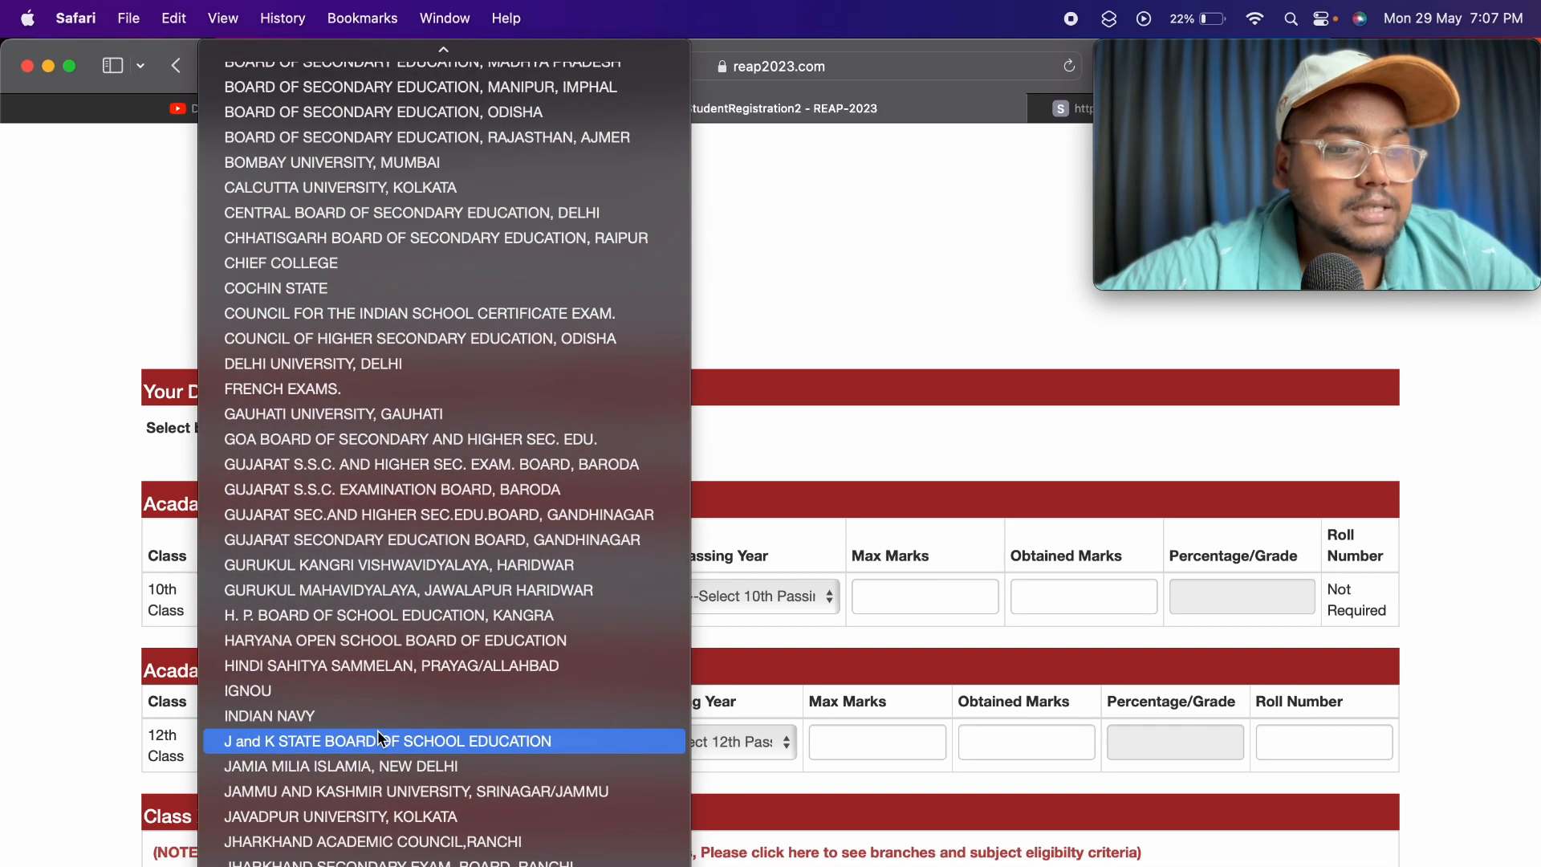
scroll(378, 736, down, 10)
scroll(378, 737, up, 20)
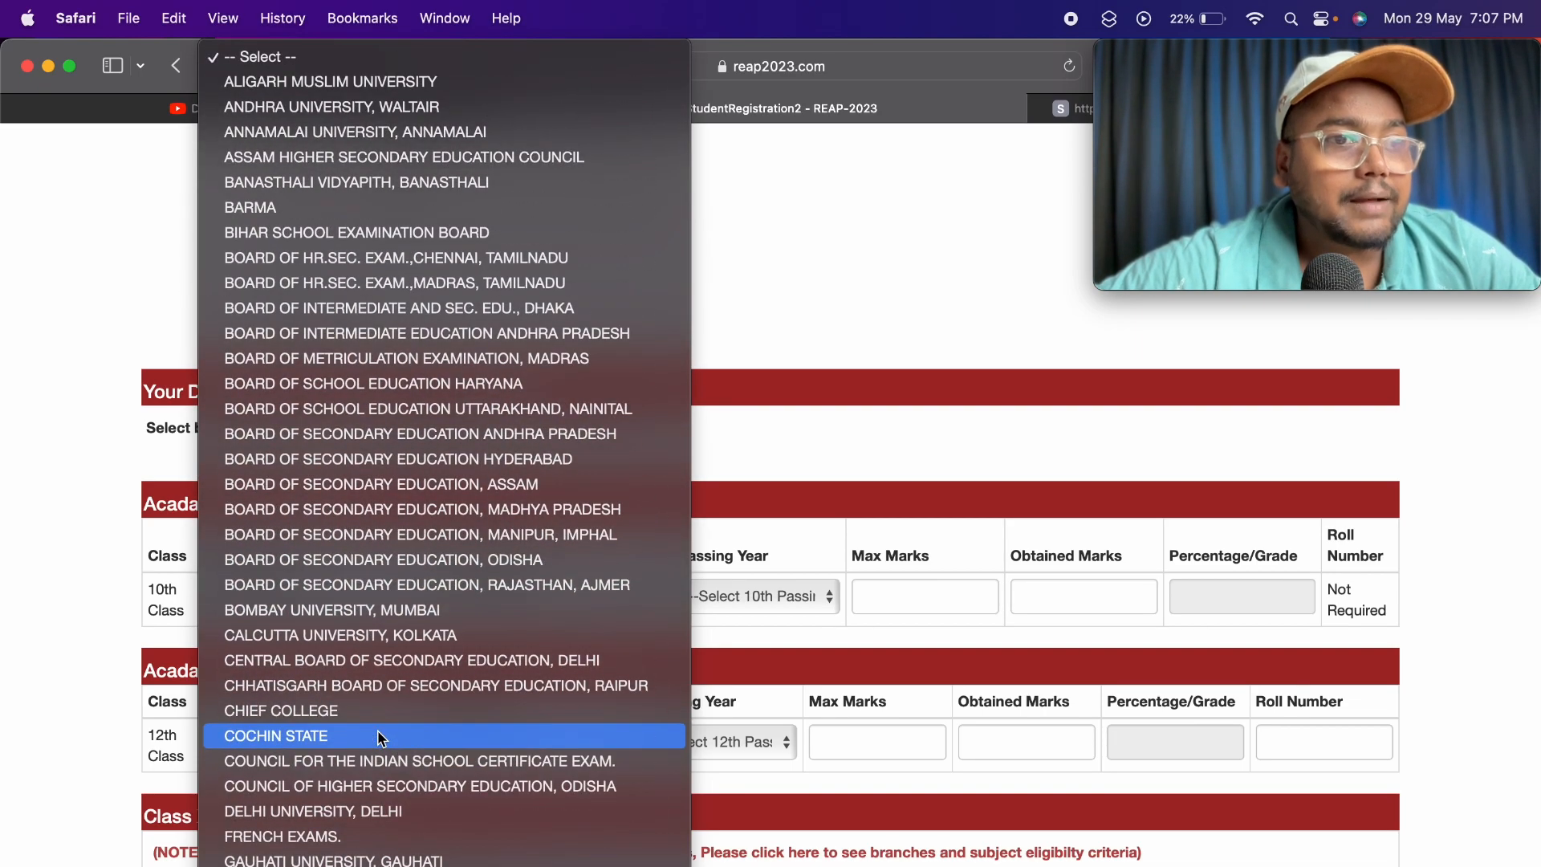
scroll(377, 737, down, 5)
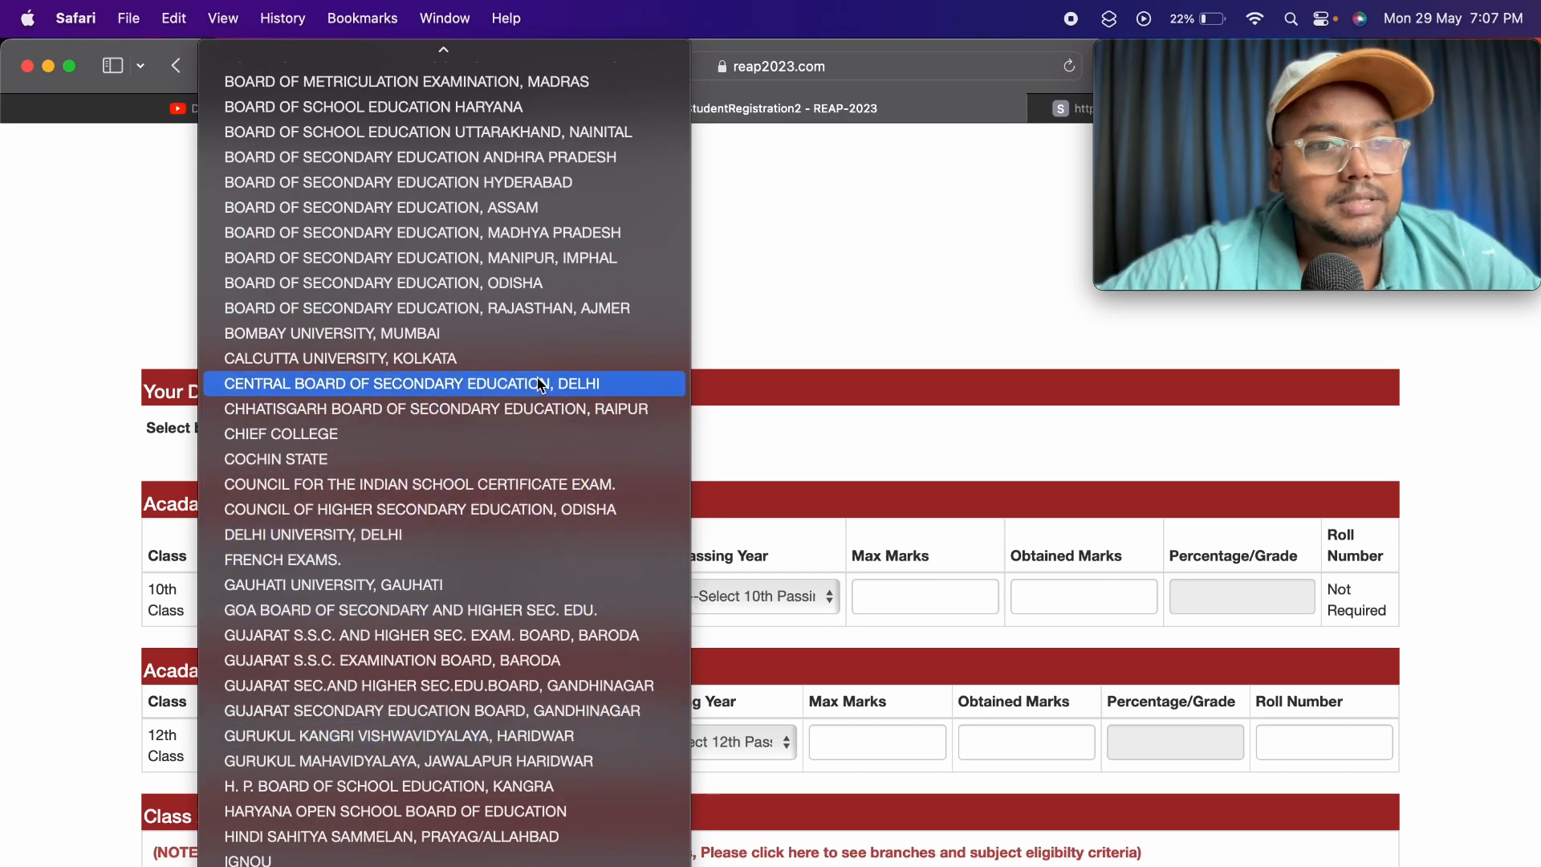
click(539, 384)
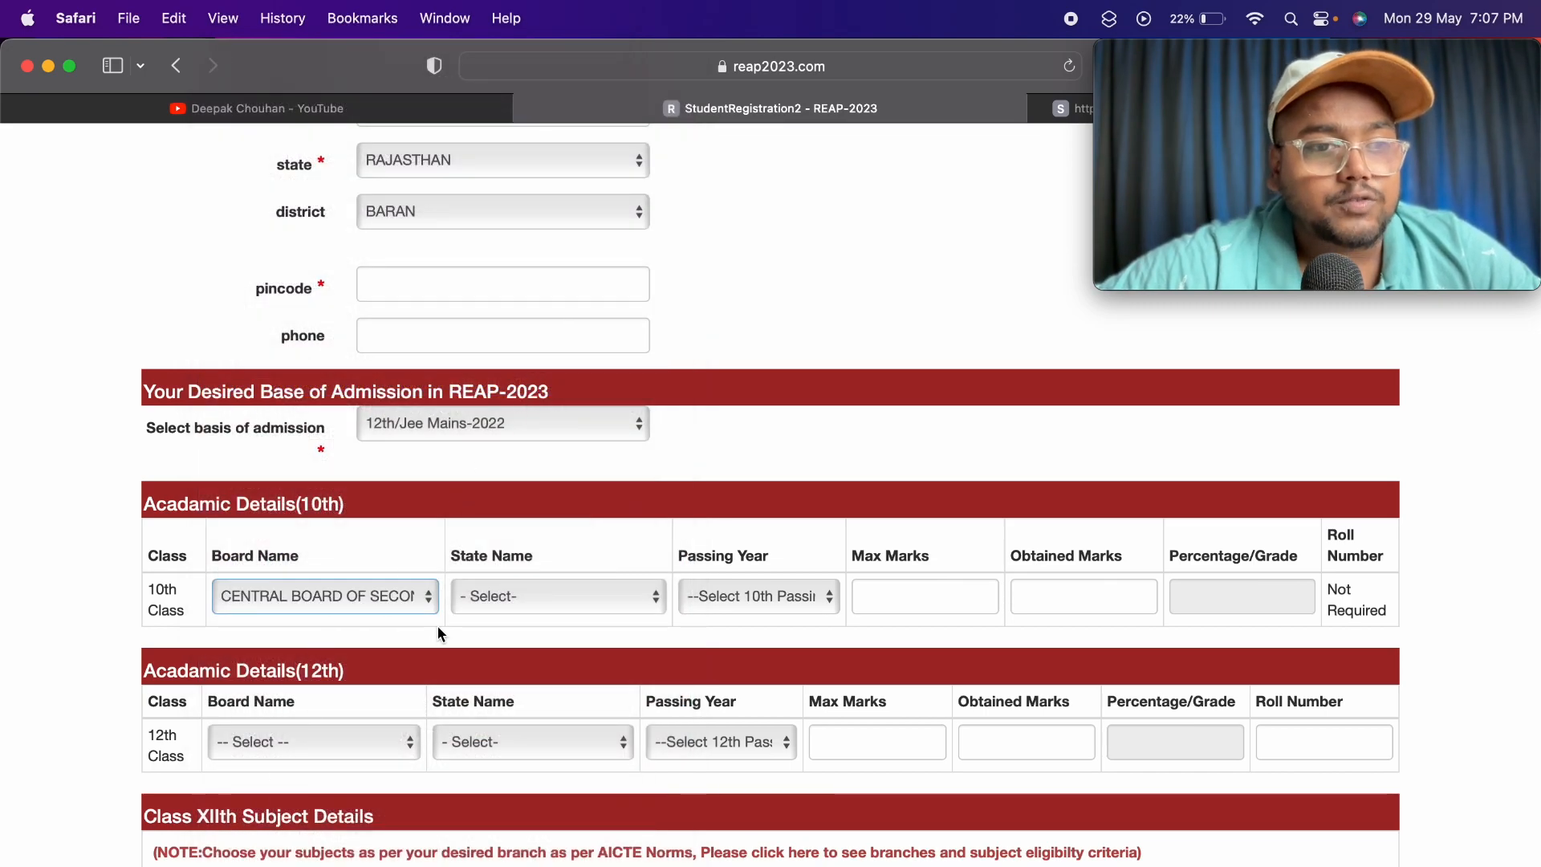
click(559, 594)
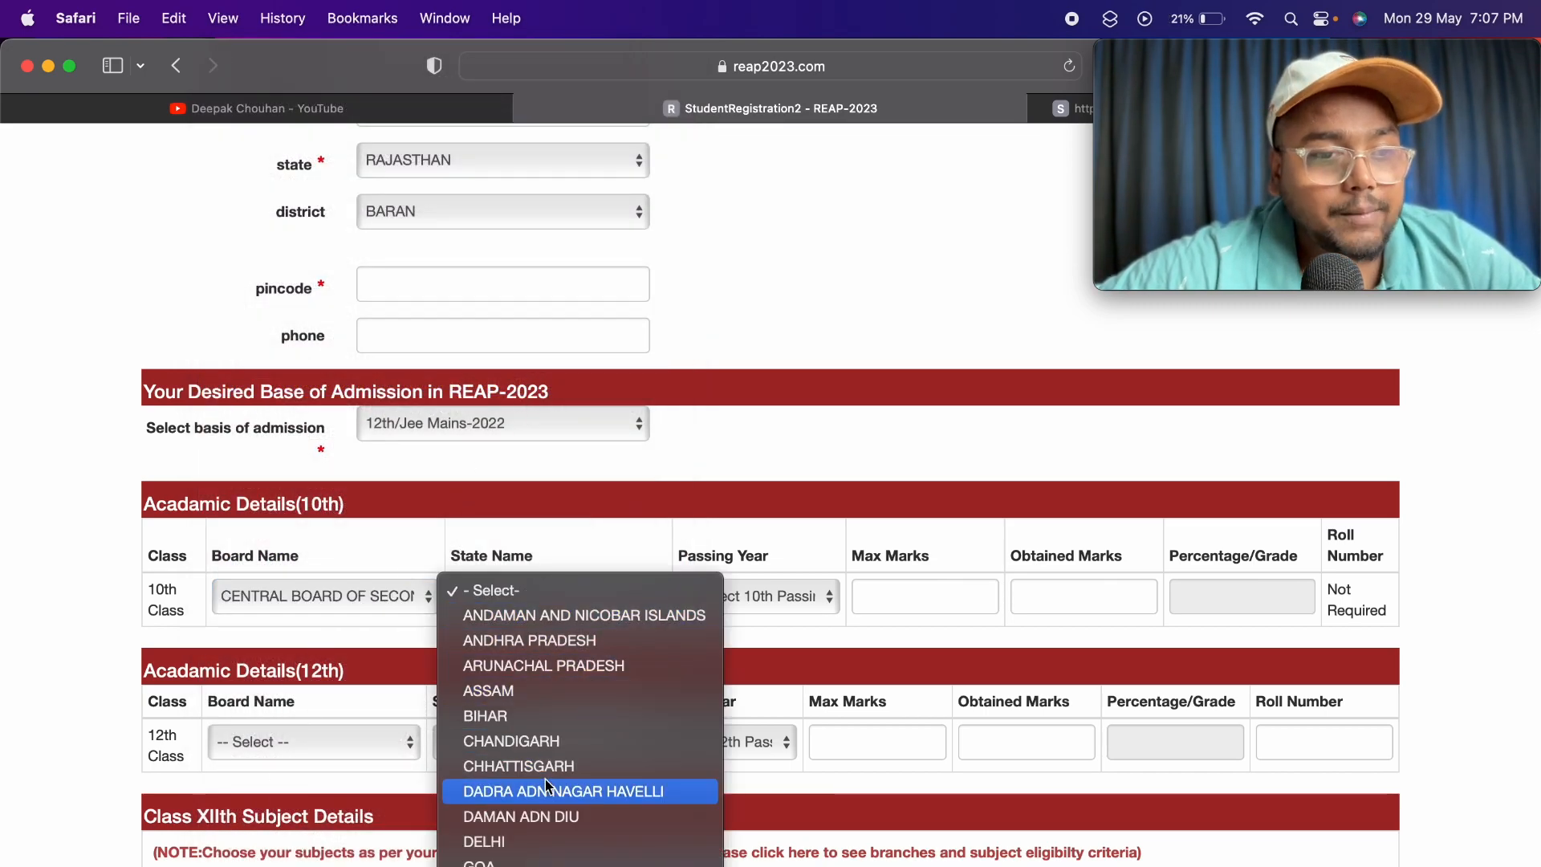
click(516, 843)
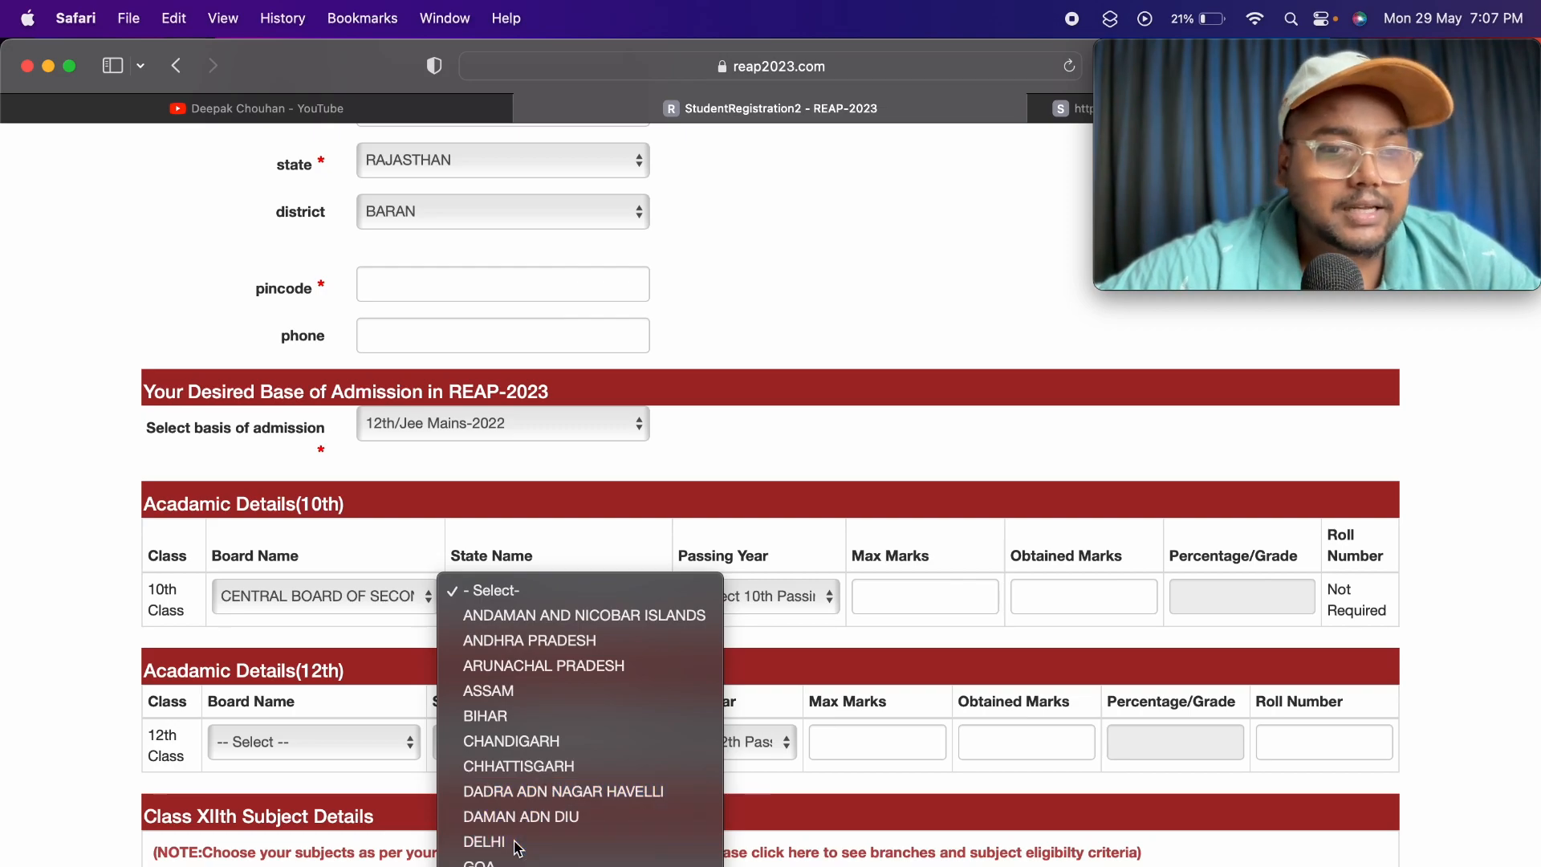
click(786, 598)
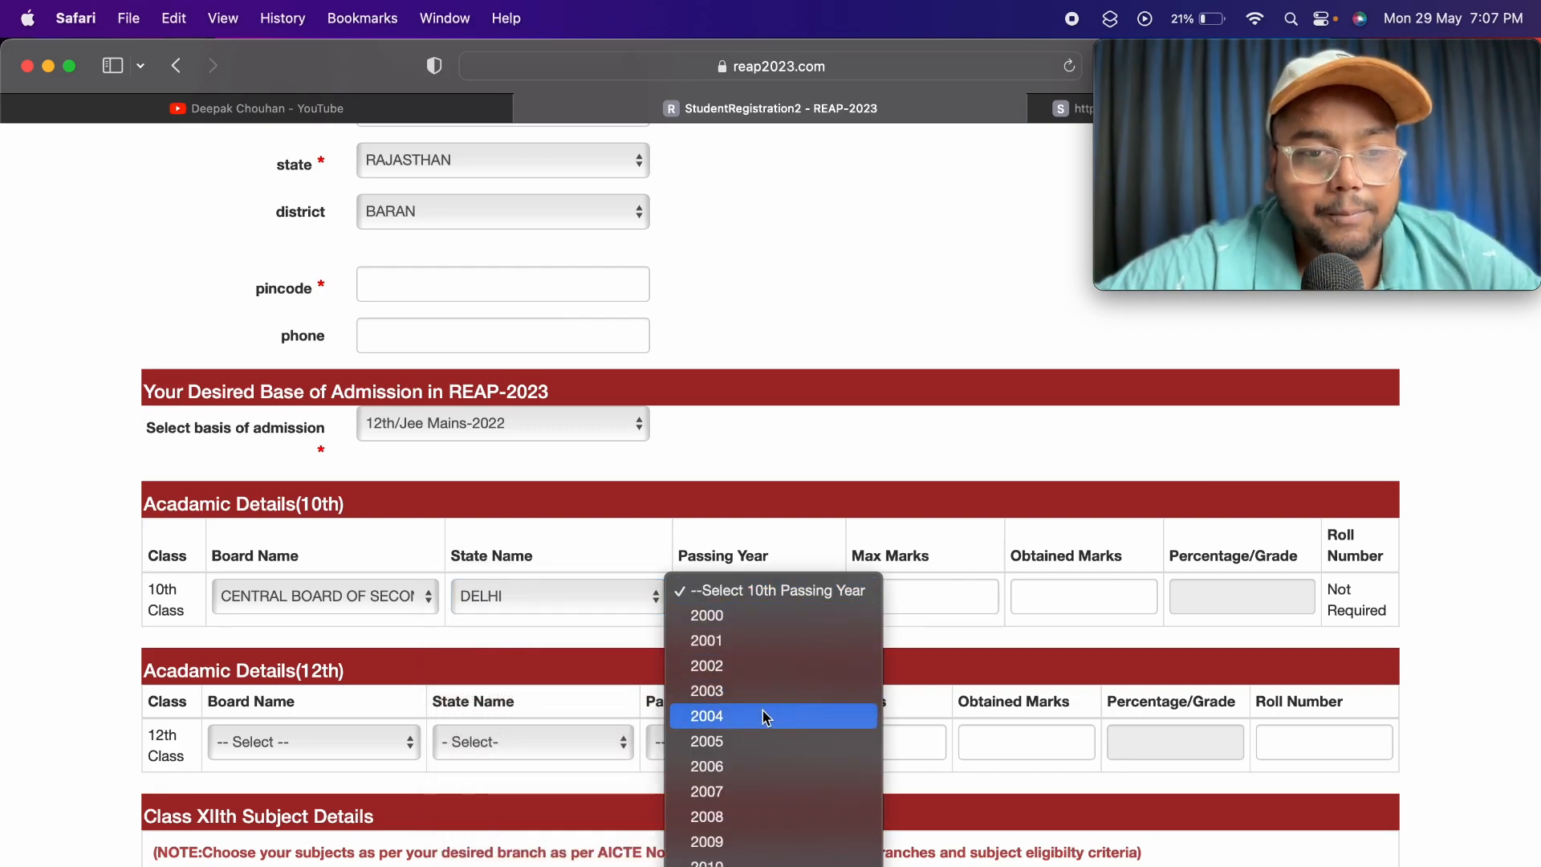
scroll(763, 715, down, 5)
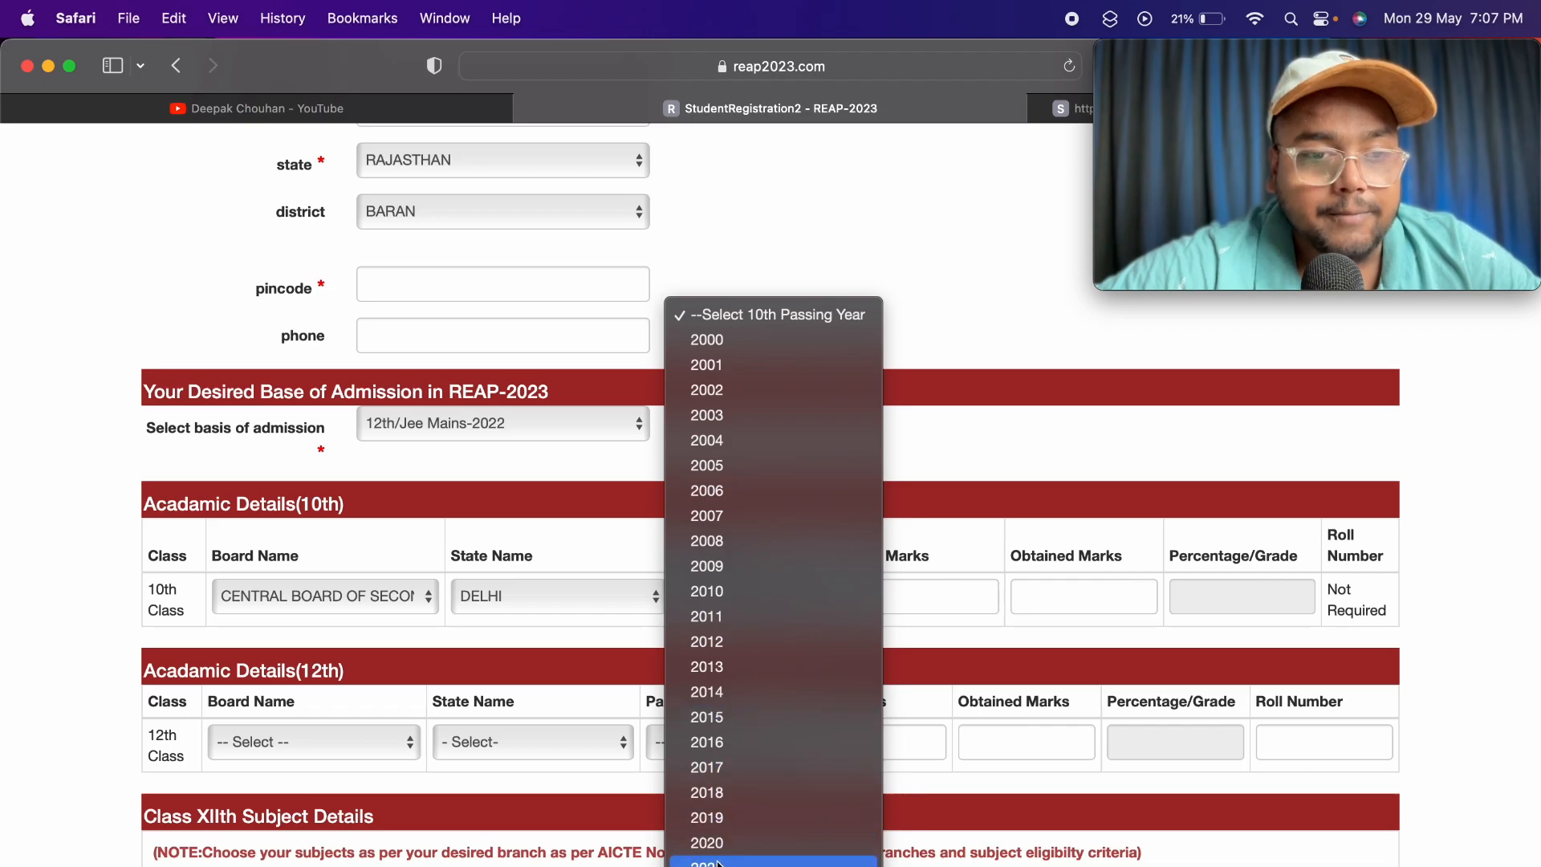
click(705, 857)
Step: Enter 500 maximum and 400 obtained marks for the 10th, giving 80.00%
click(922, 600)
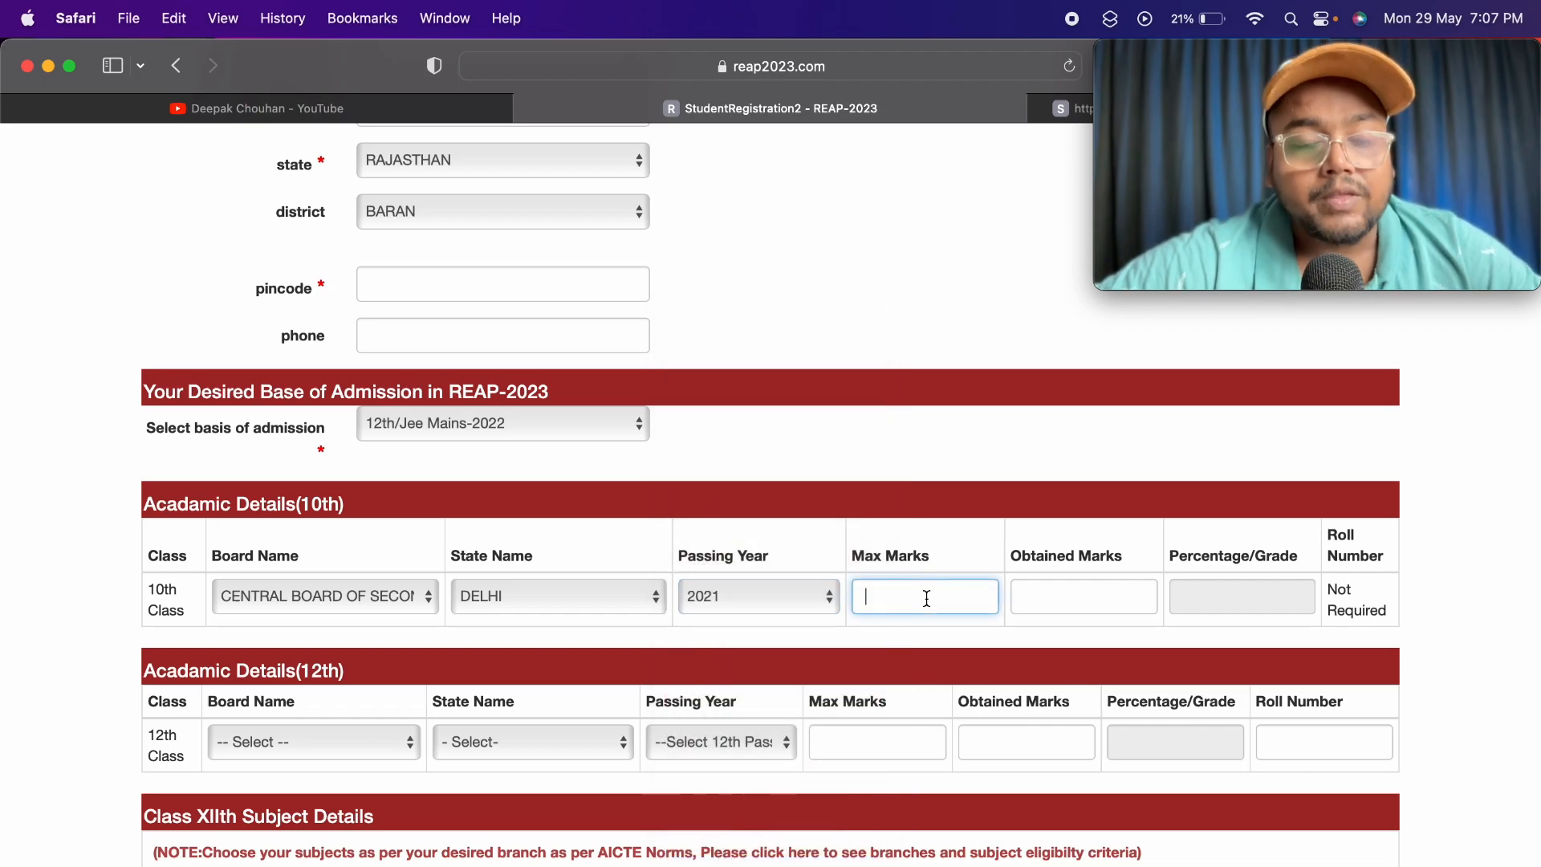
text(500)
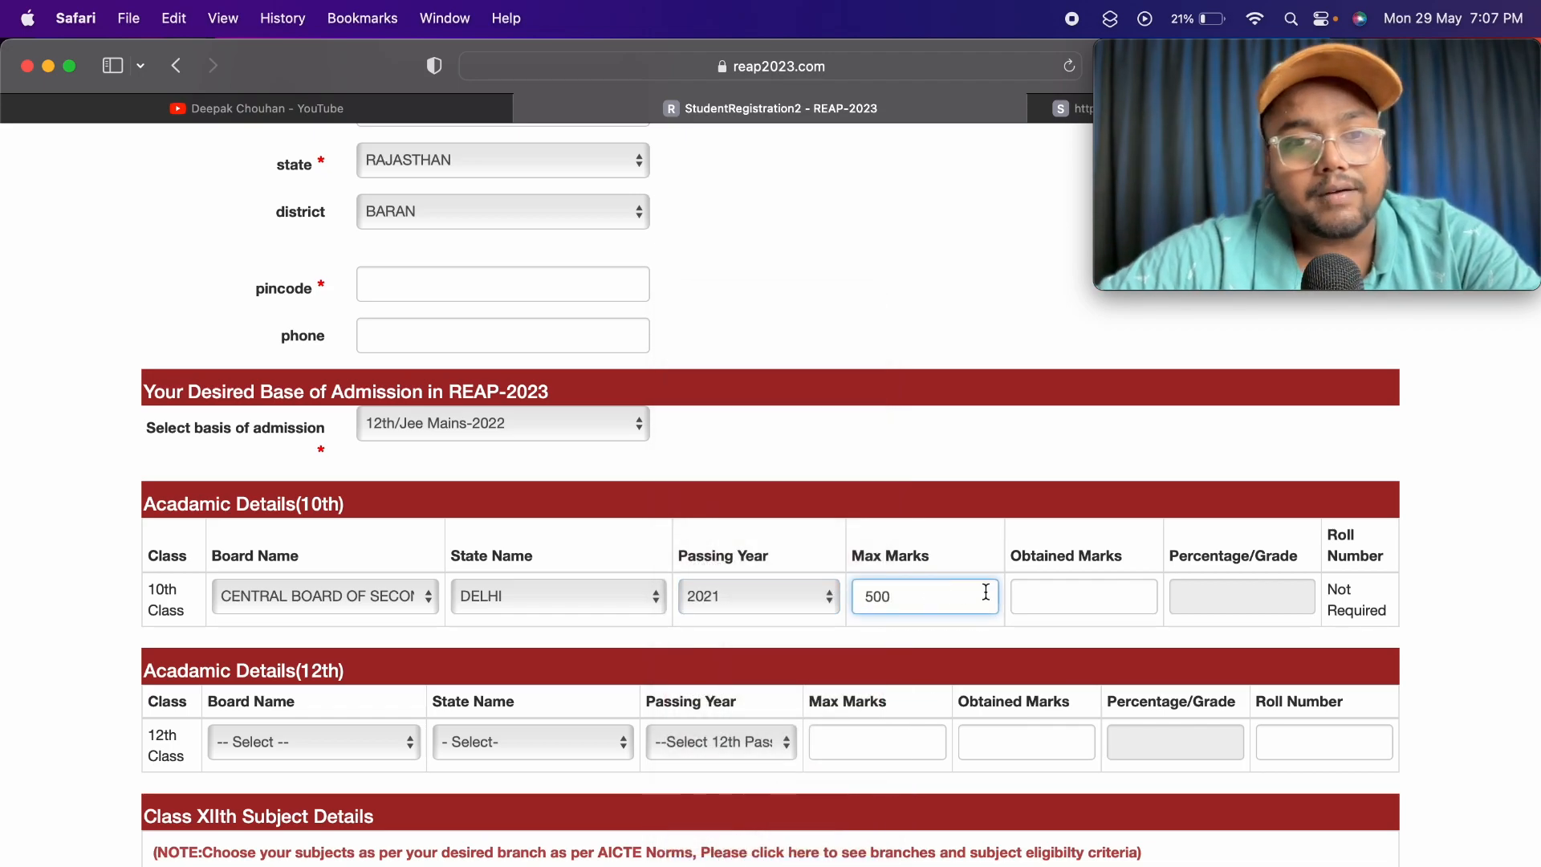
click(1089, 595)
text(400)
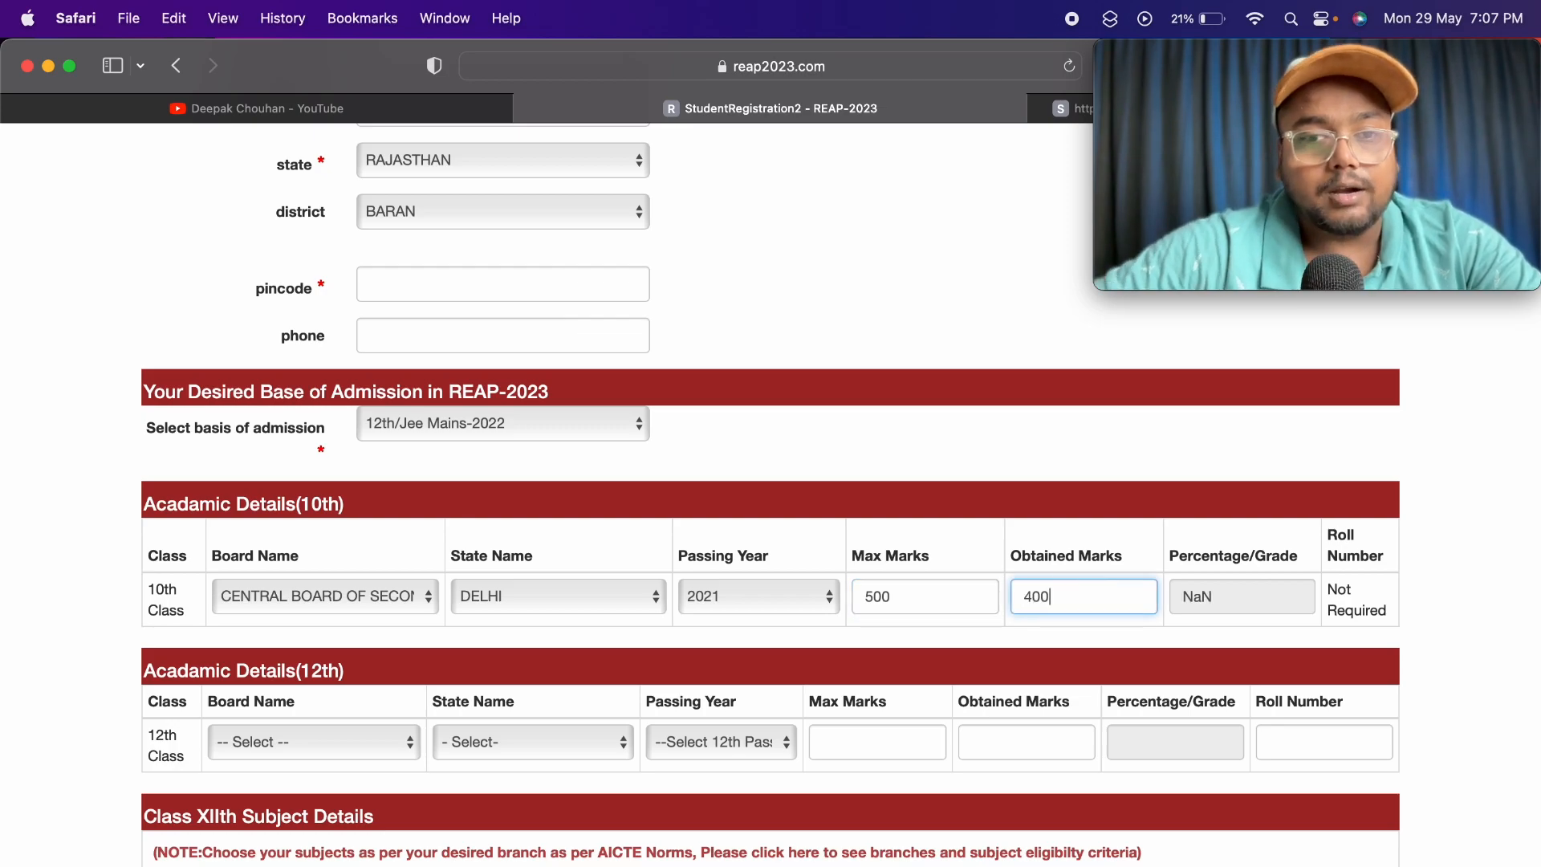
click(1267, 596)
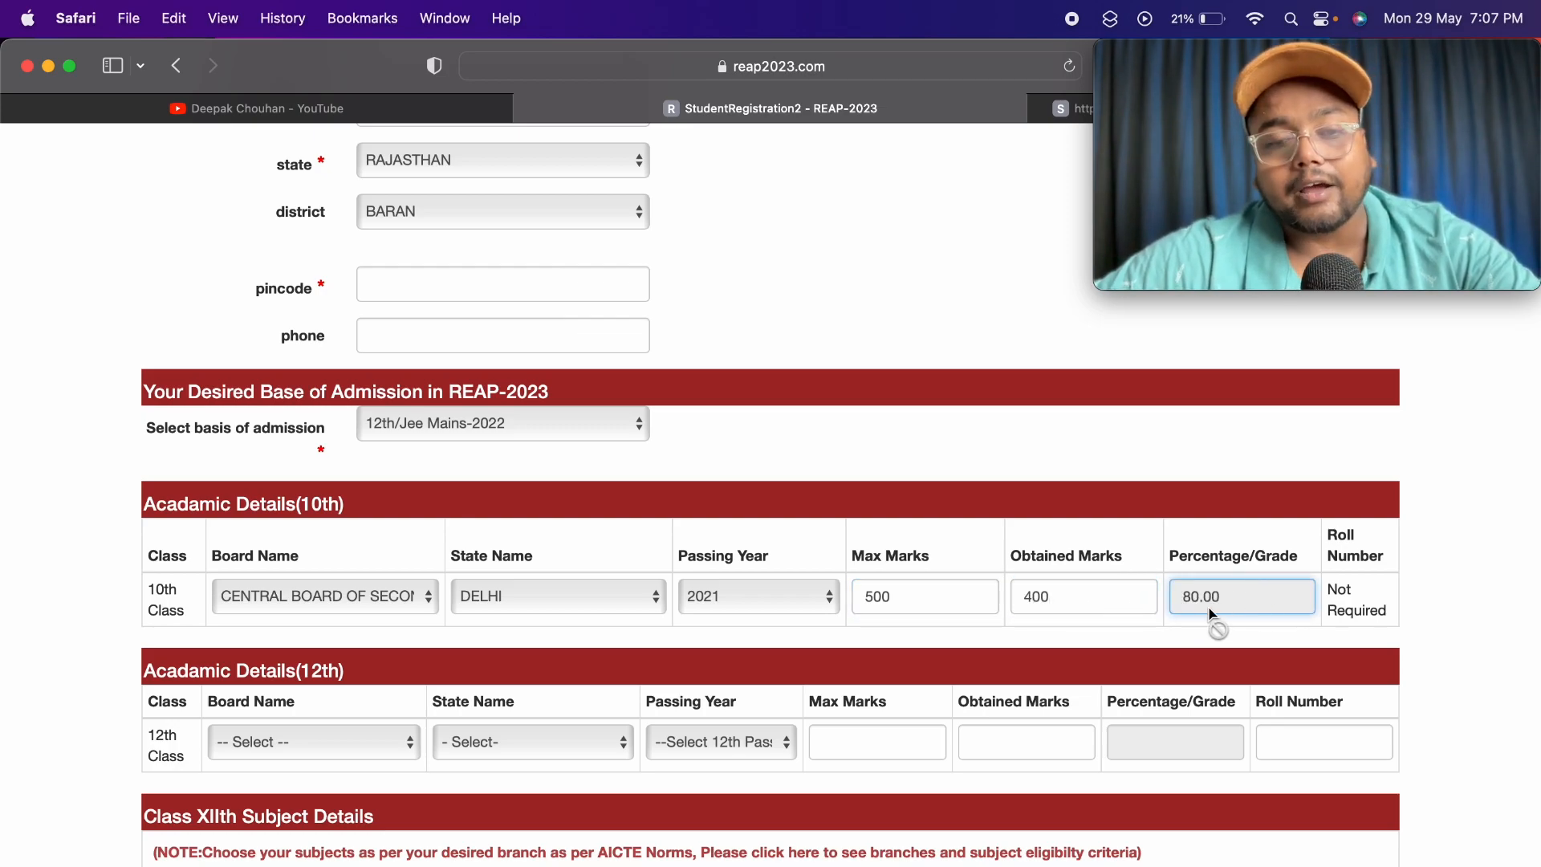
scroll(1346, 584, down, 2)
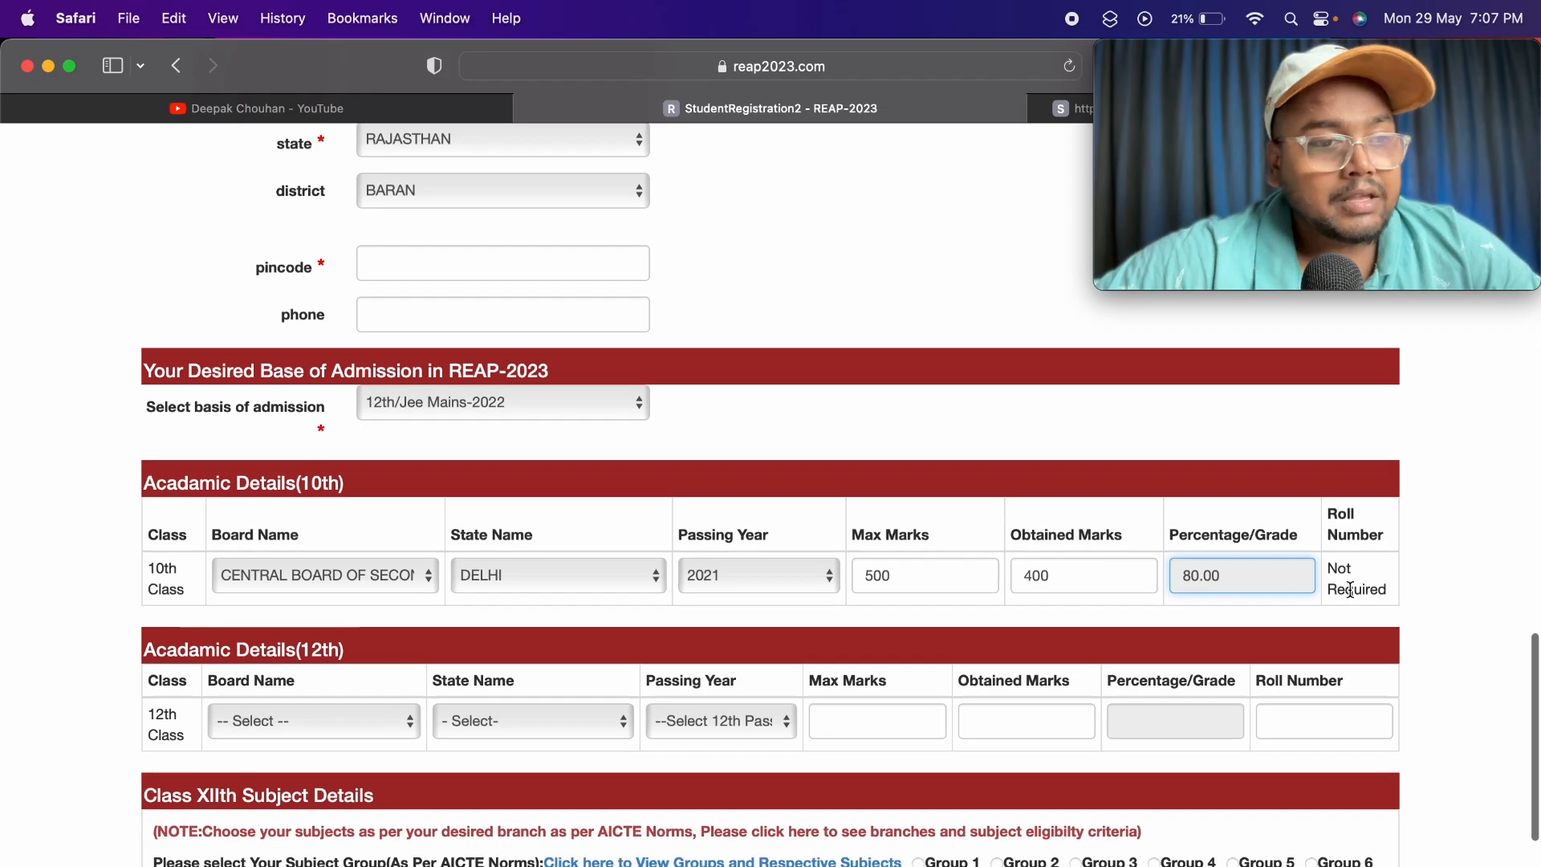
Step: Set the 12th board to CENTRAL BOARD OF SECONDARY EDUCATION, DELHI, state RAJASTHAN, year 2023
click(239, 695)
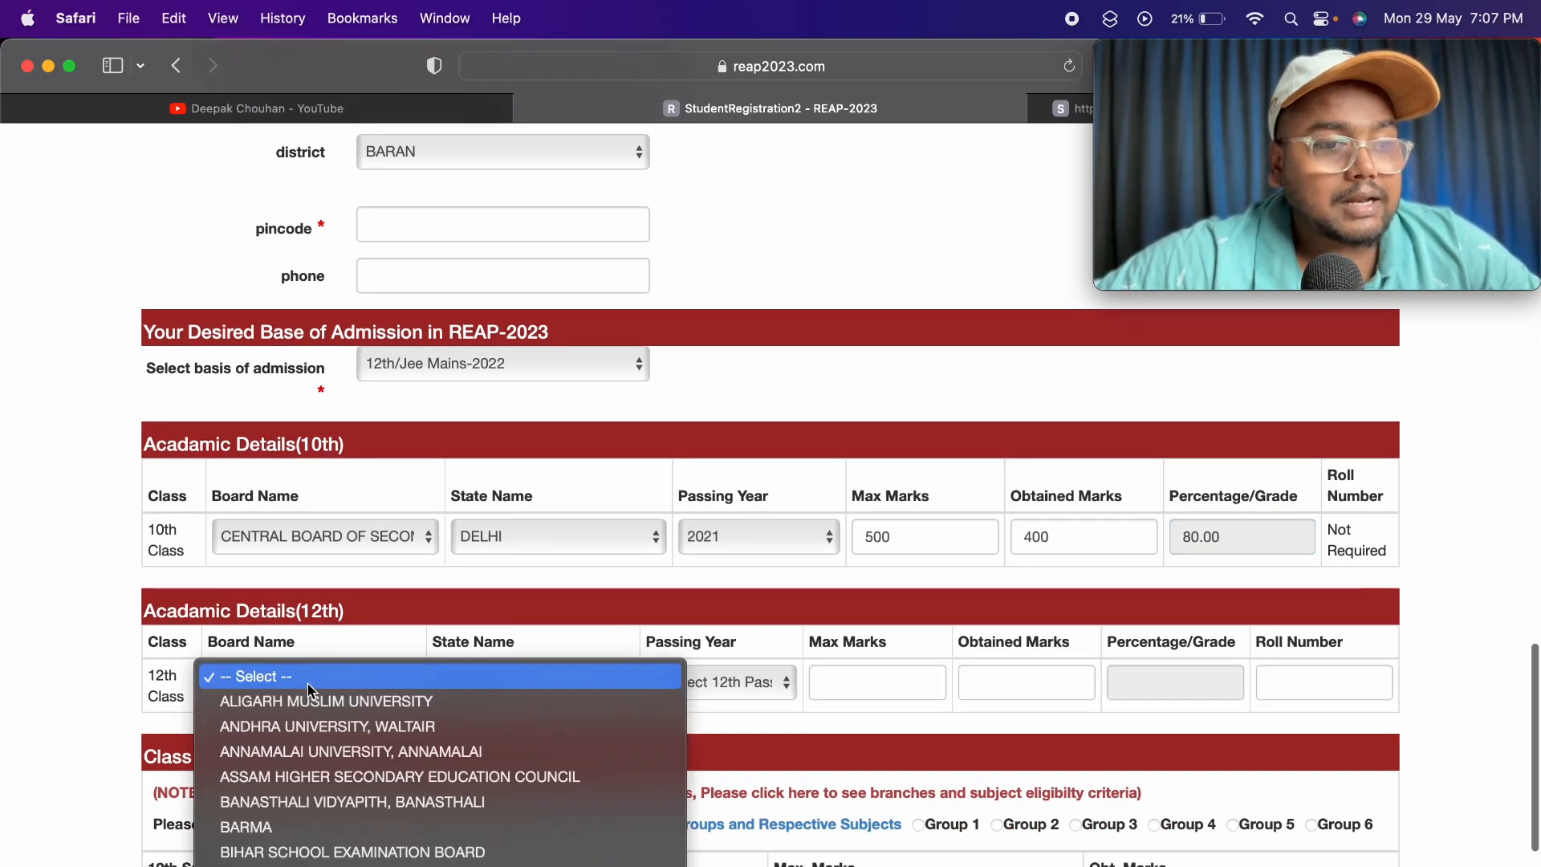
scroll(339, 739, down, 5)
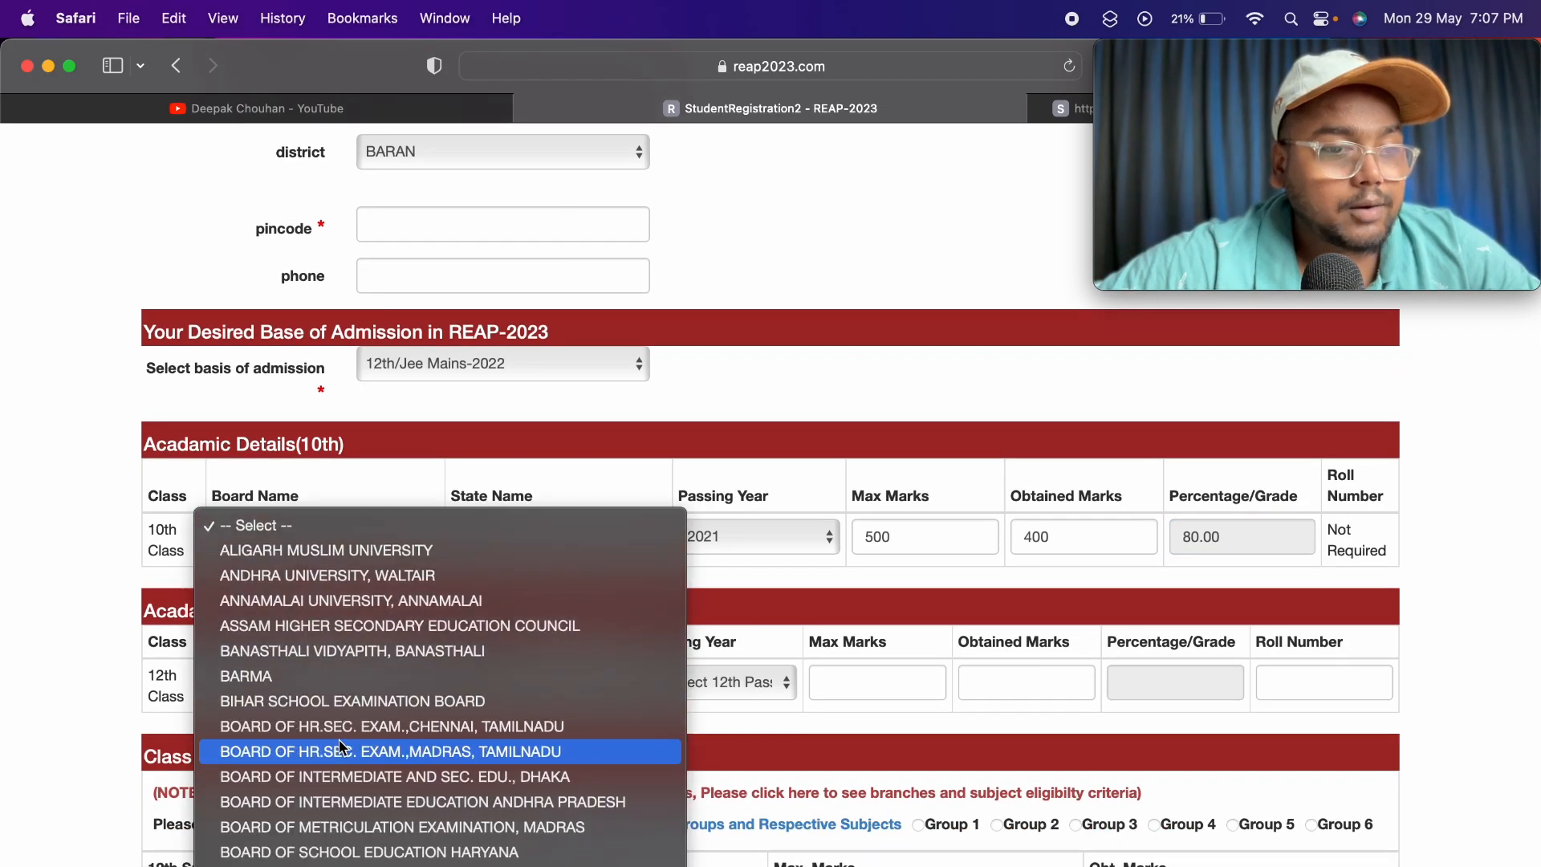
scroll(339, 747, down, 5)
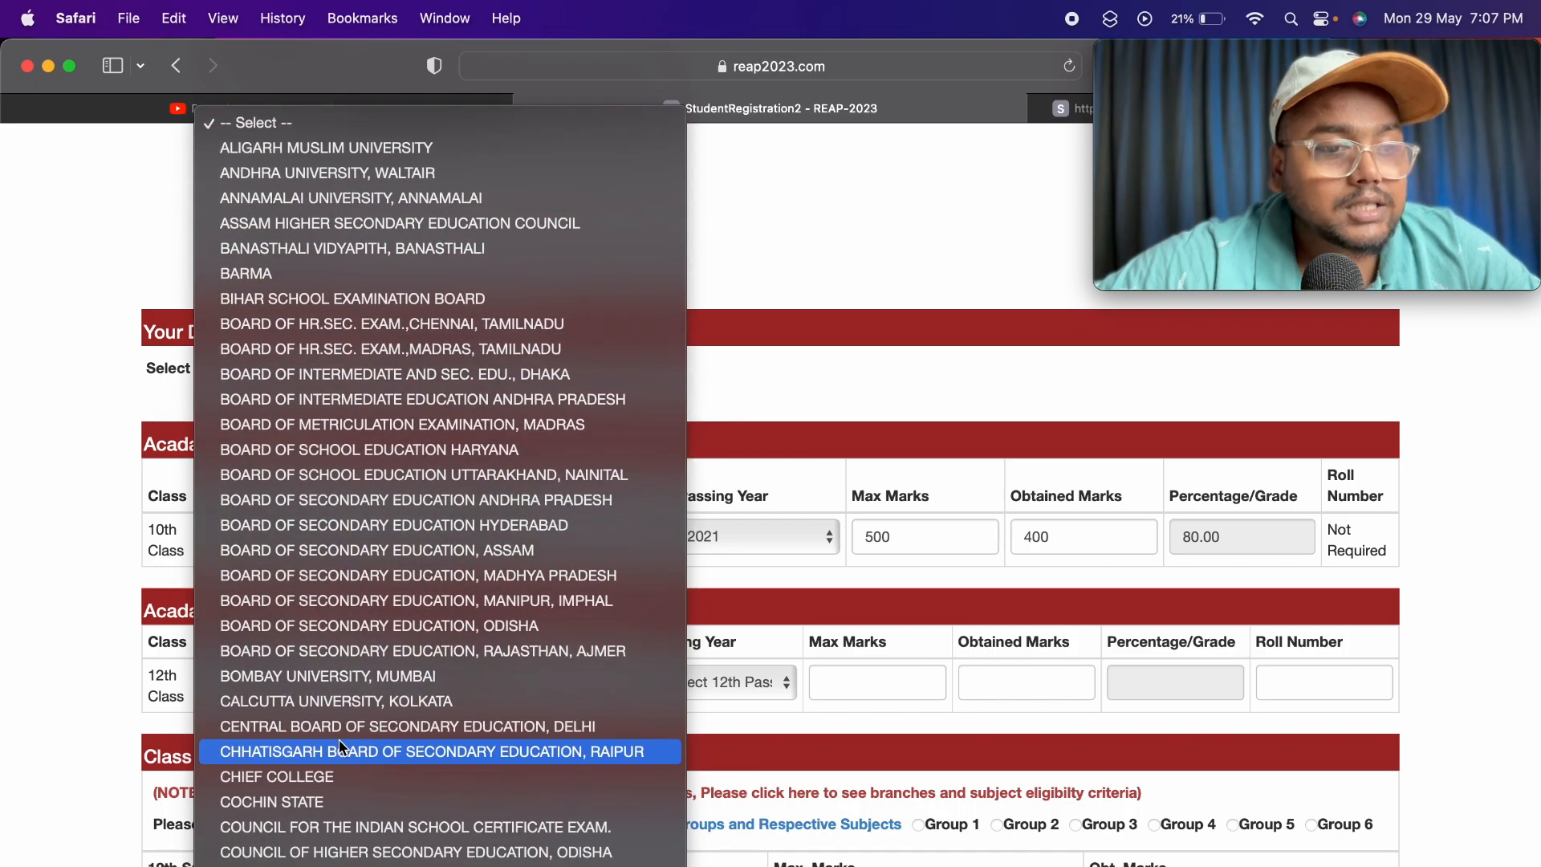
click(377, 726)
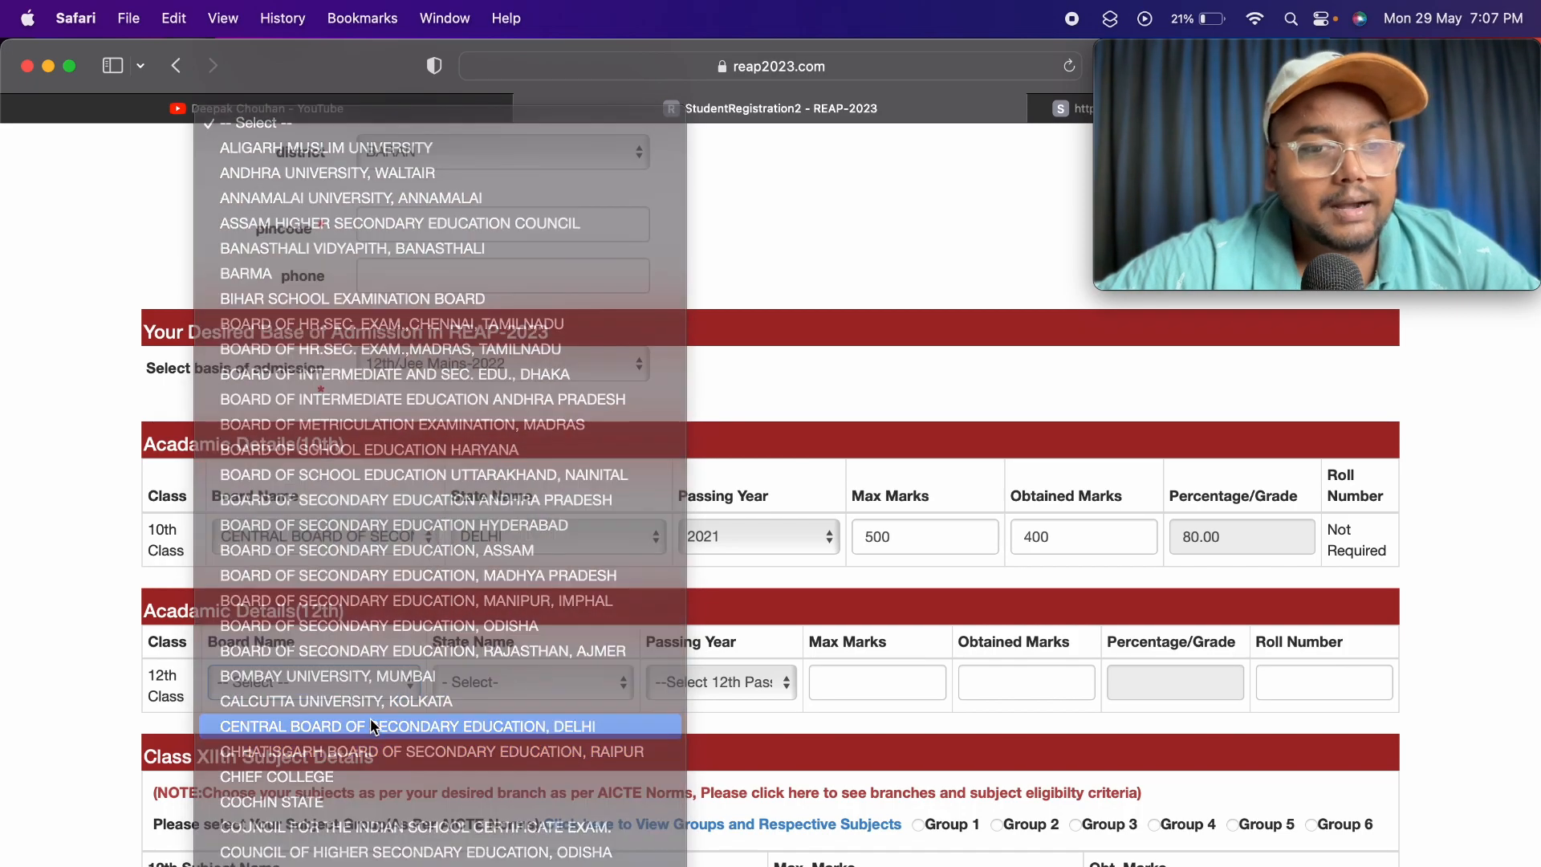
click(498, 681)
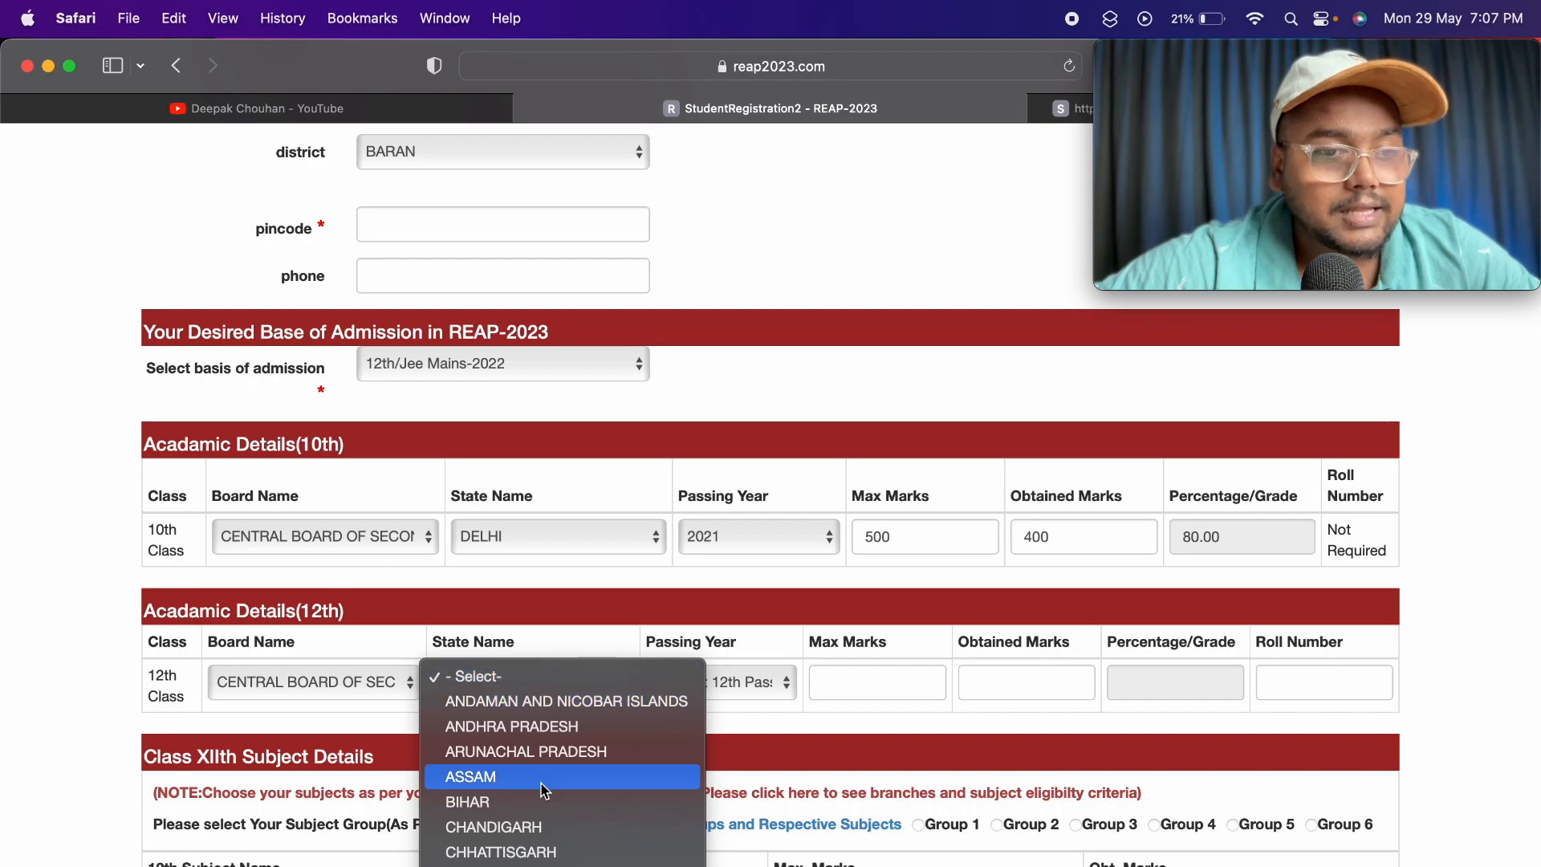
scroll(540, 786, down, 5)
scroll(543, 791, down, 3)
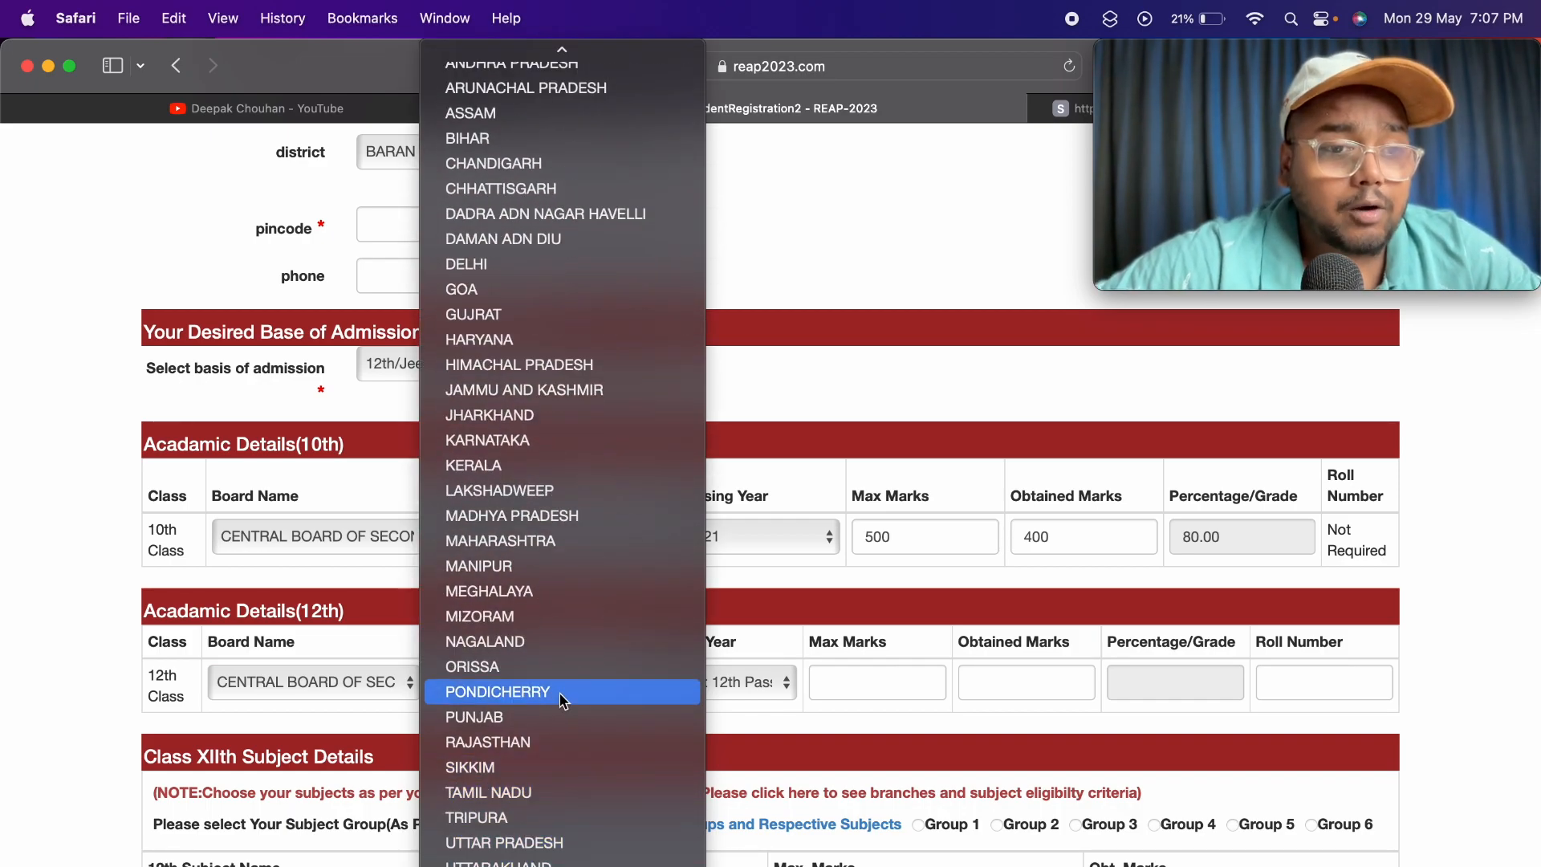
click(554, 741)
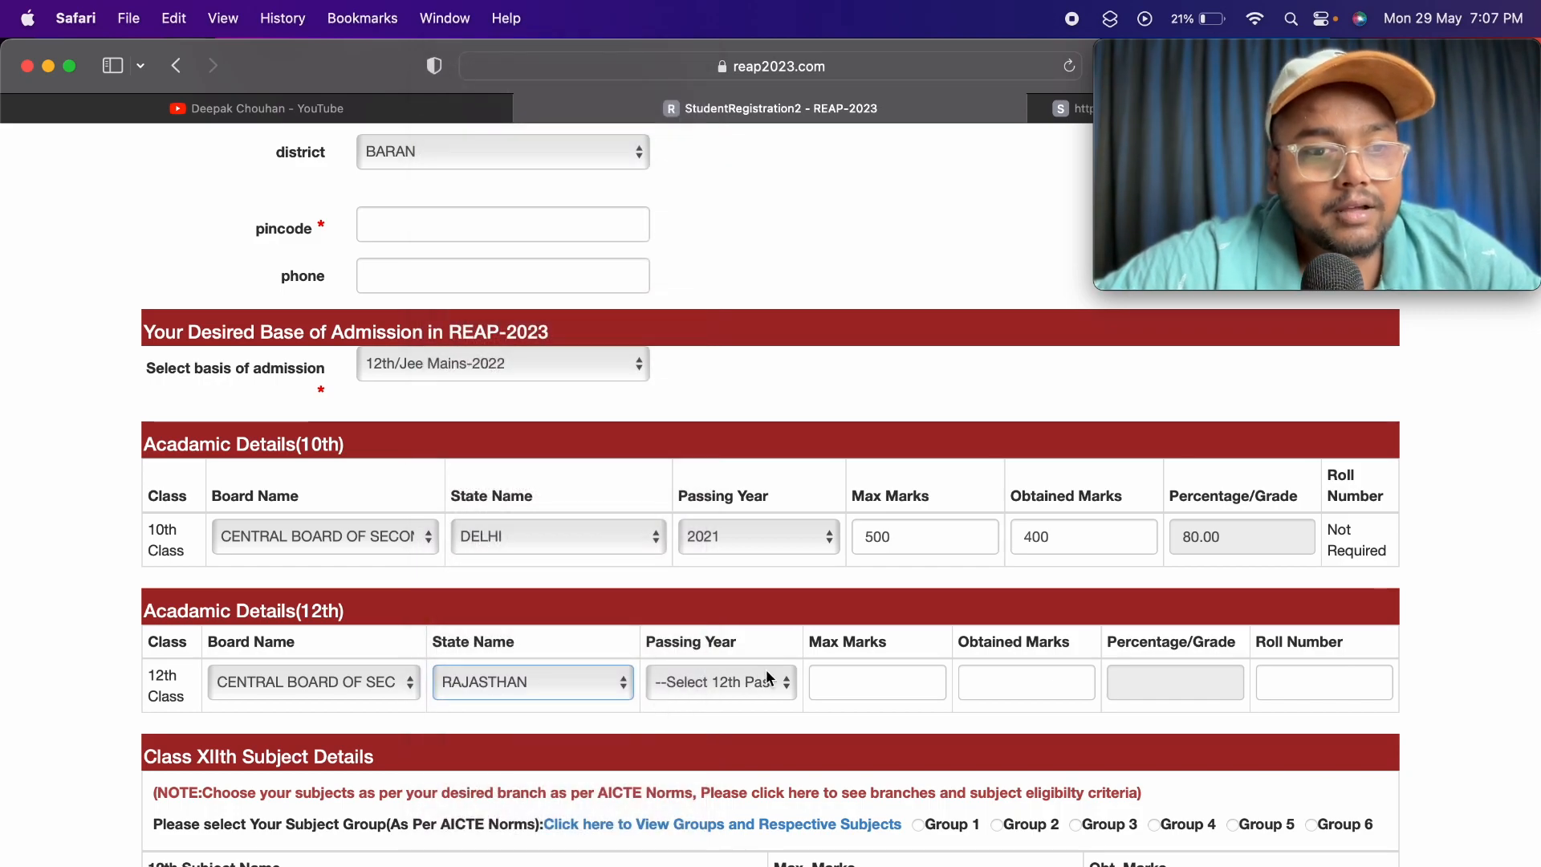
click(754, 682)
scroll(735, 783, down, 5)
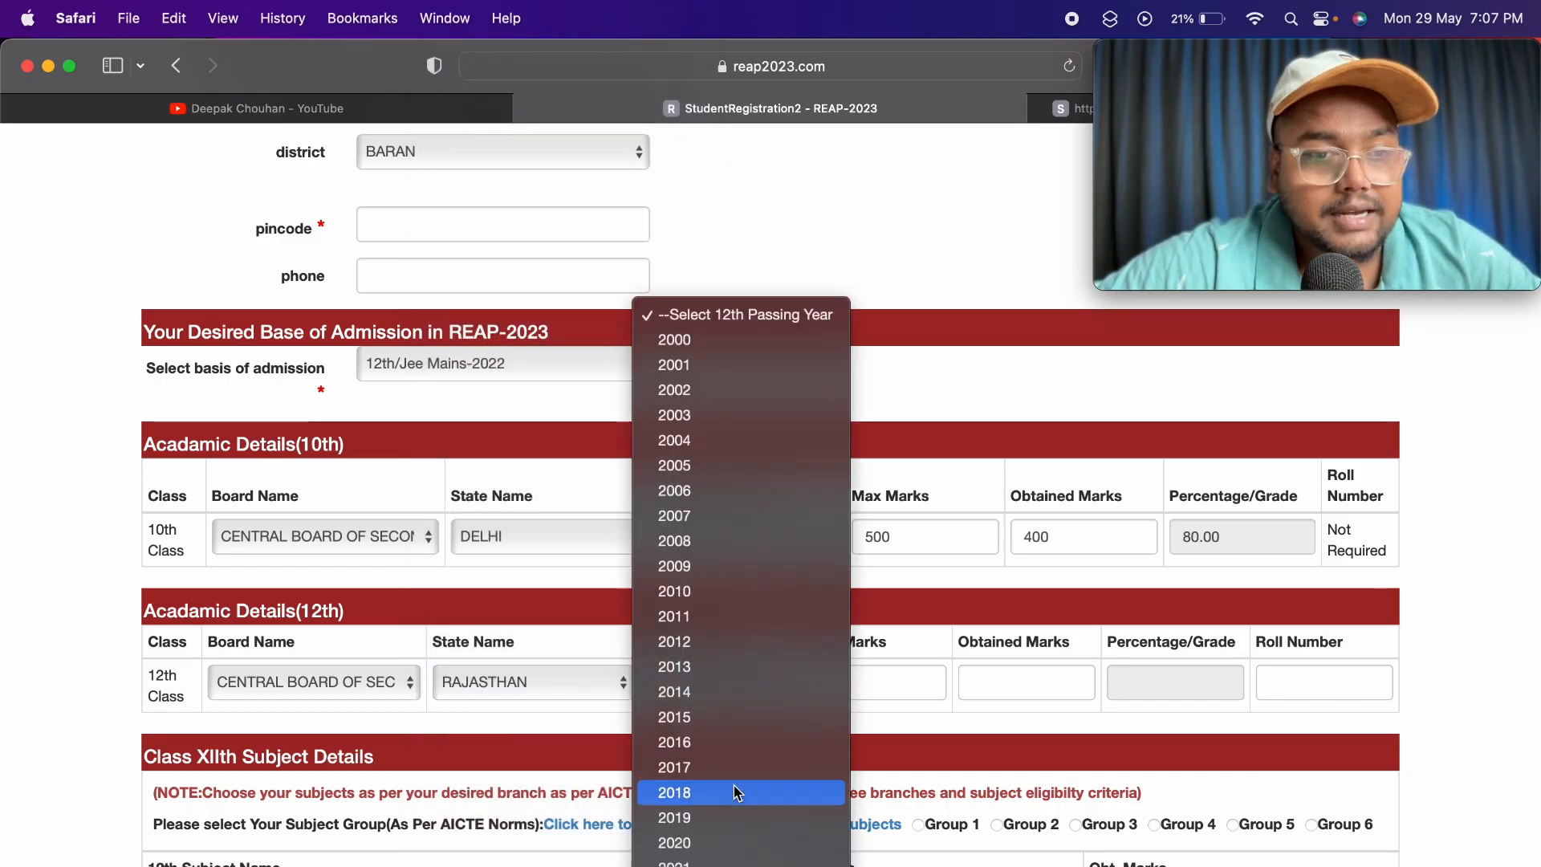
click(763, 788)
Step: Enter 500 maximum and 400 obtained 12th marks (80.00%) and the 12th roll number
click(852, 675)
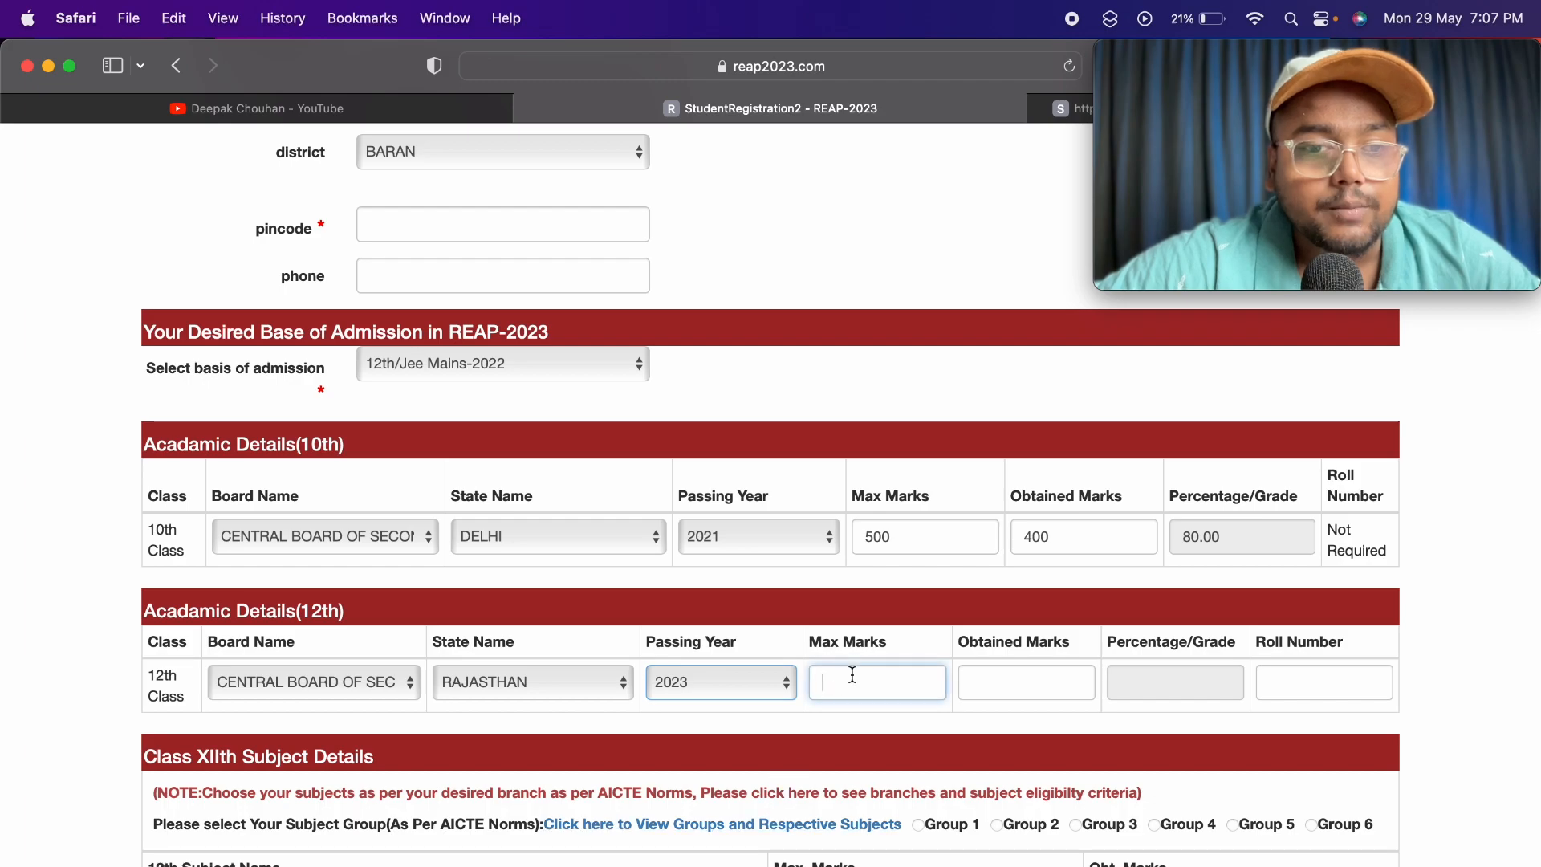
text(500)
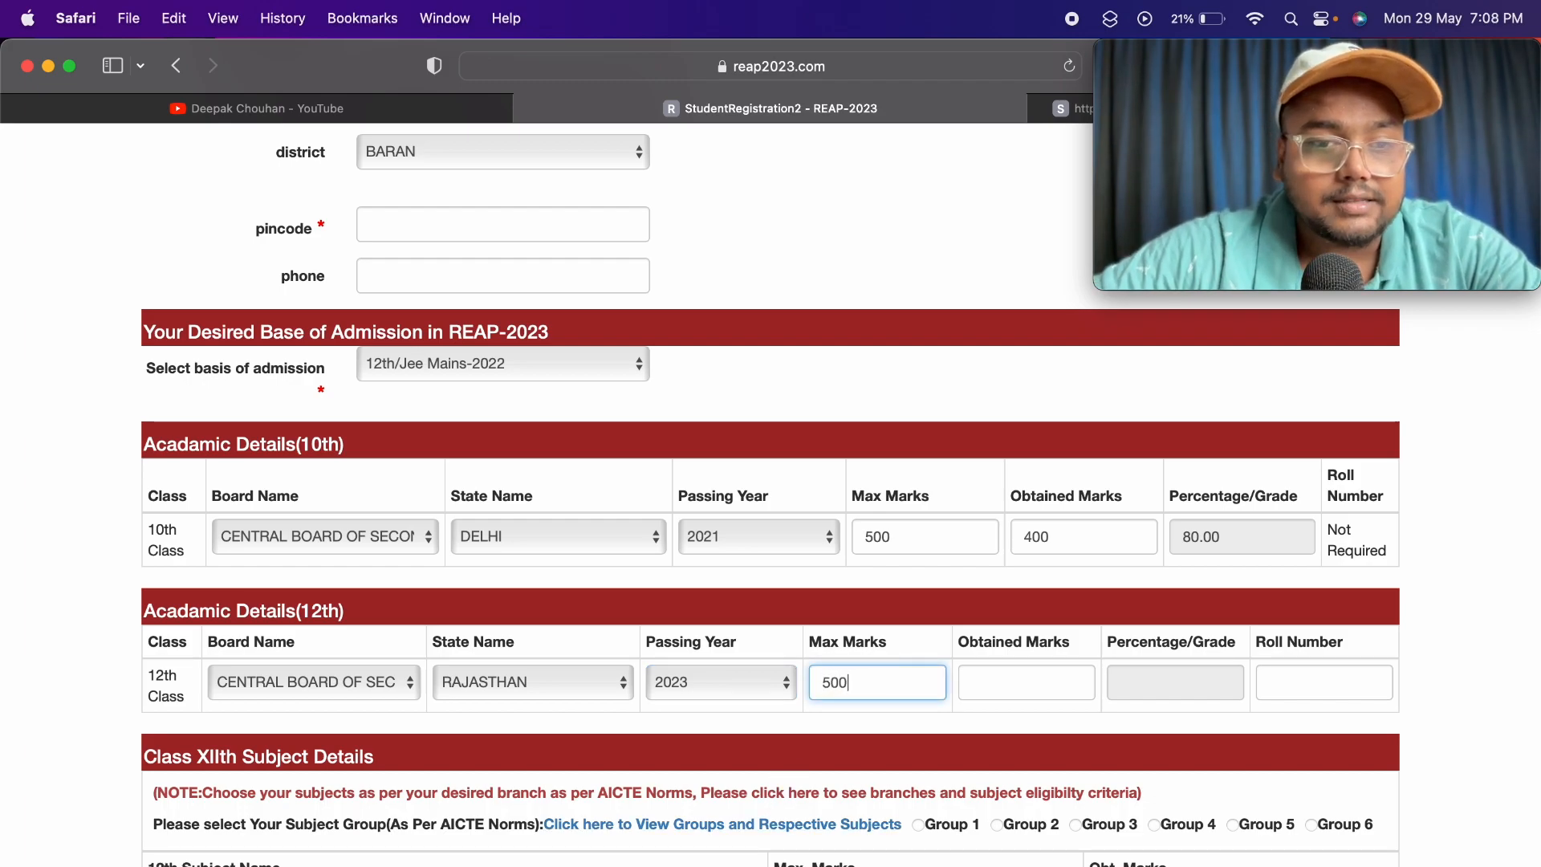
click(1041, 670)
text(400)
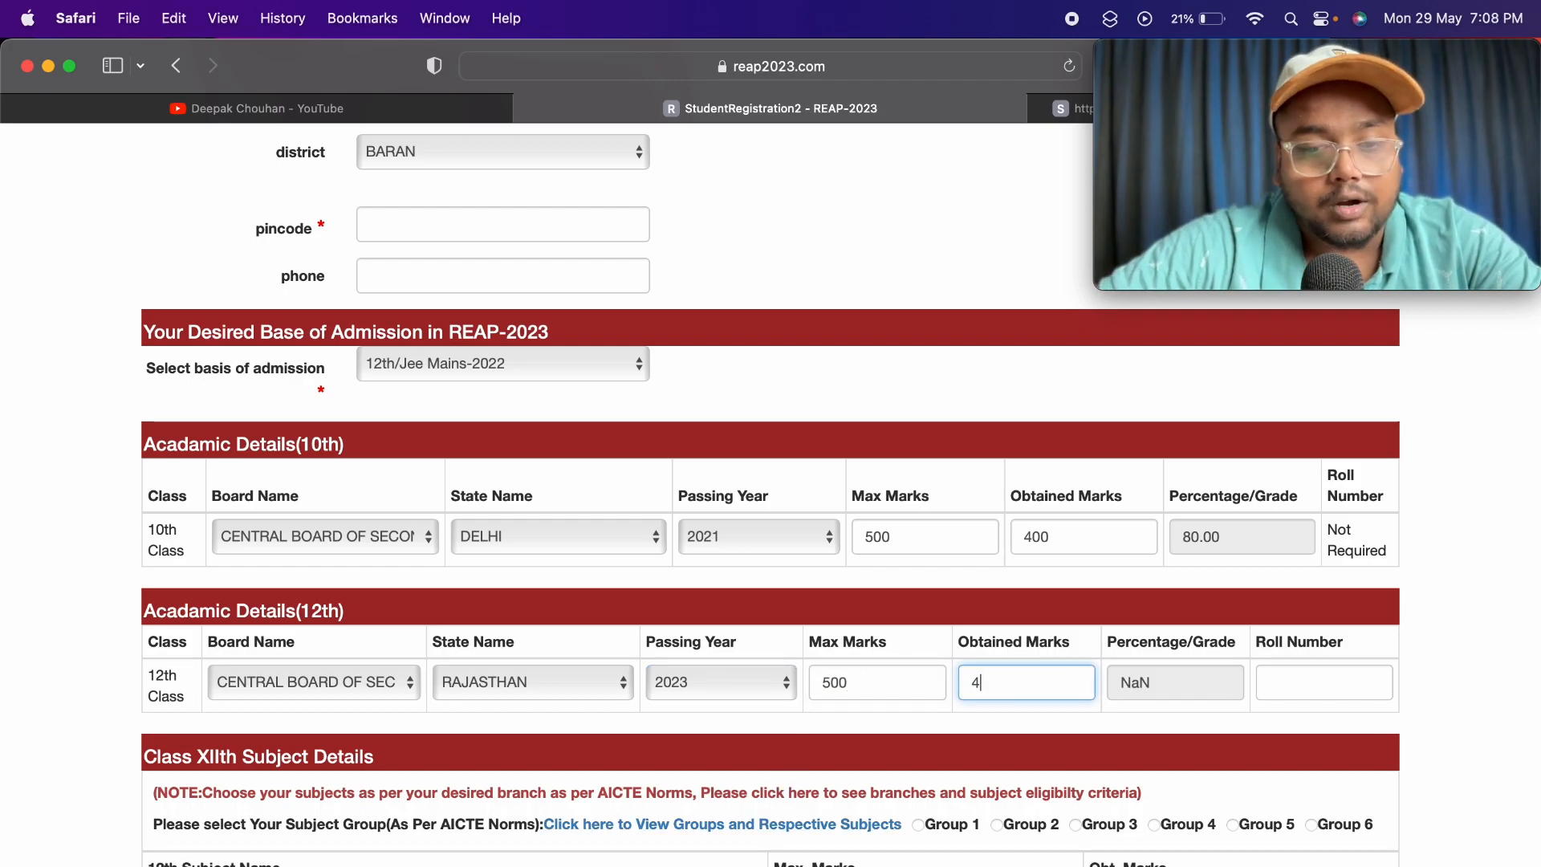
click(1234, 695)
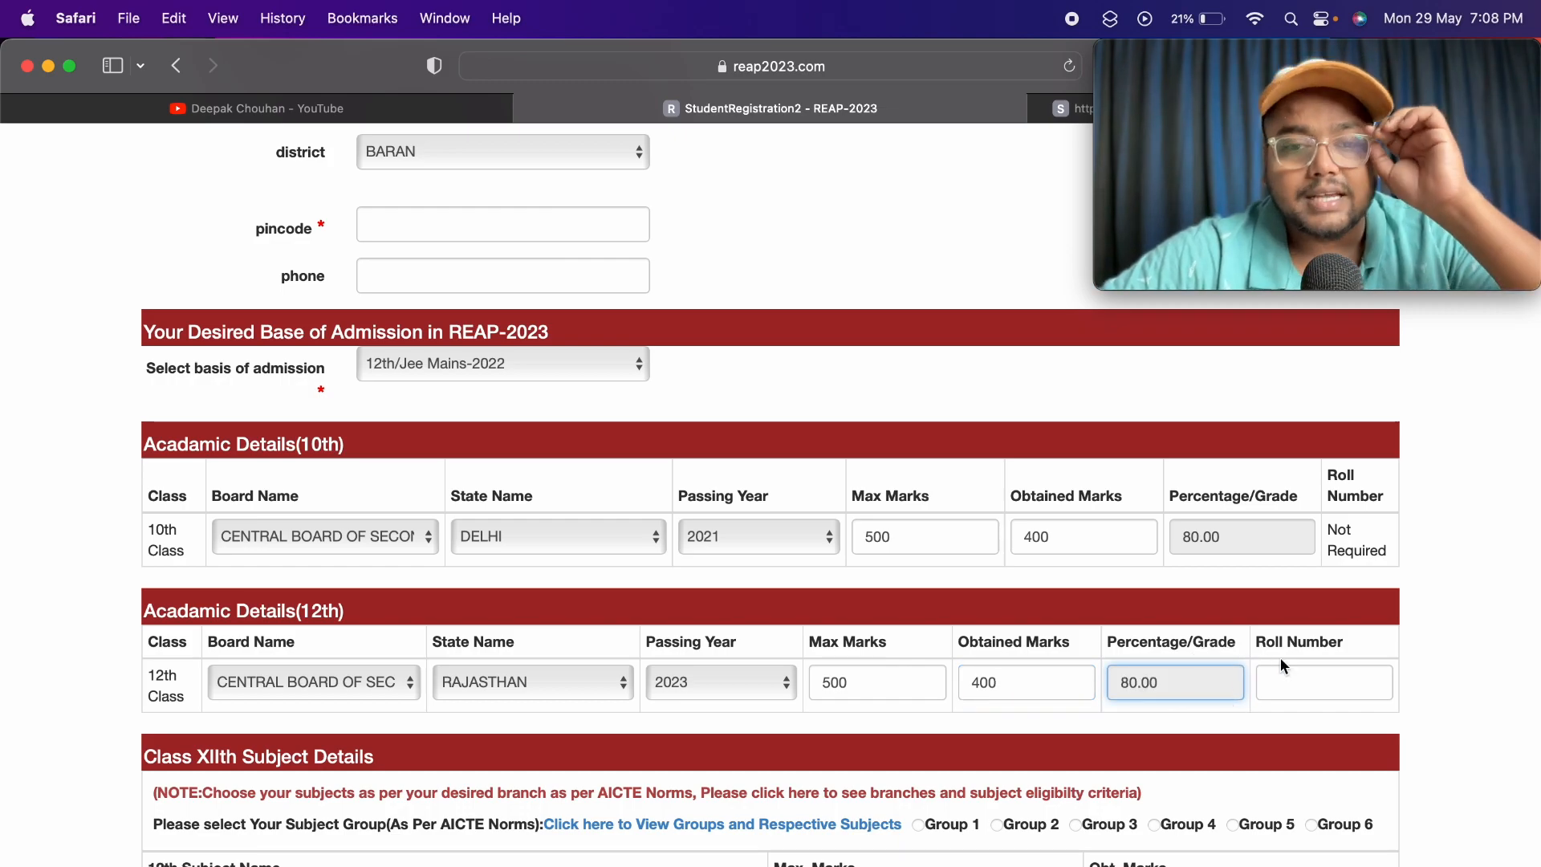
click(1282, 689)
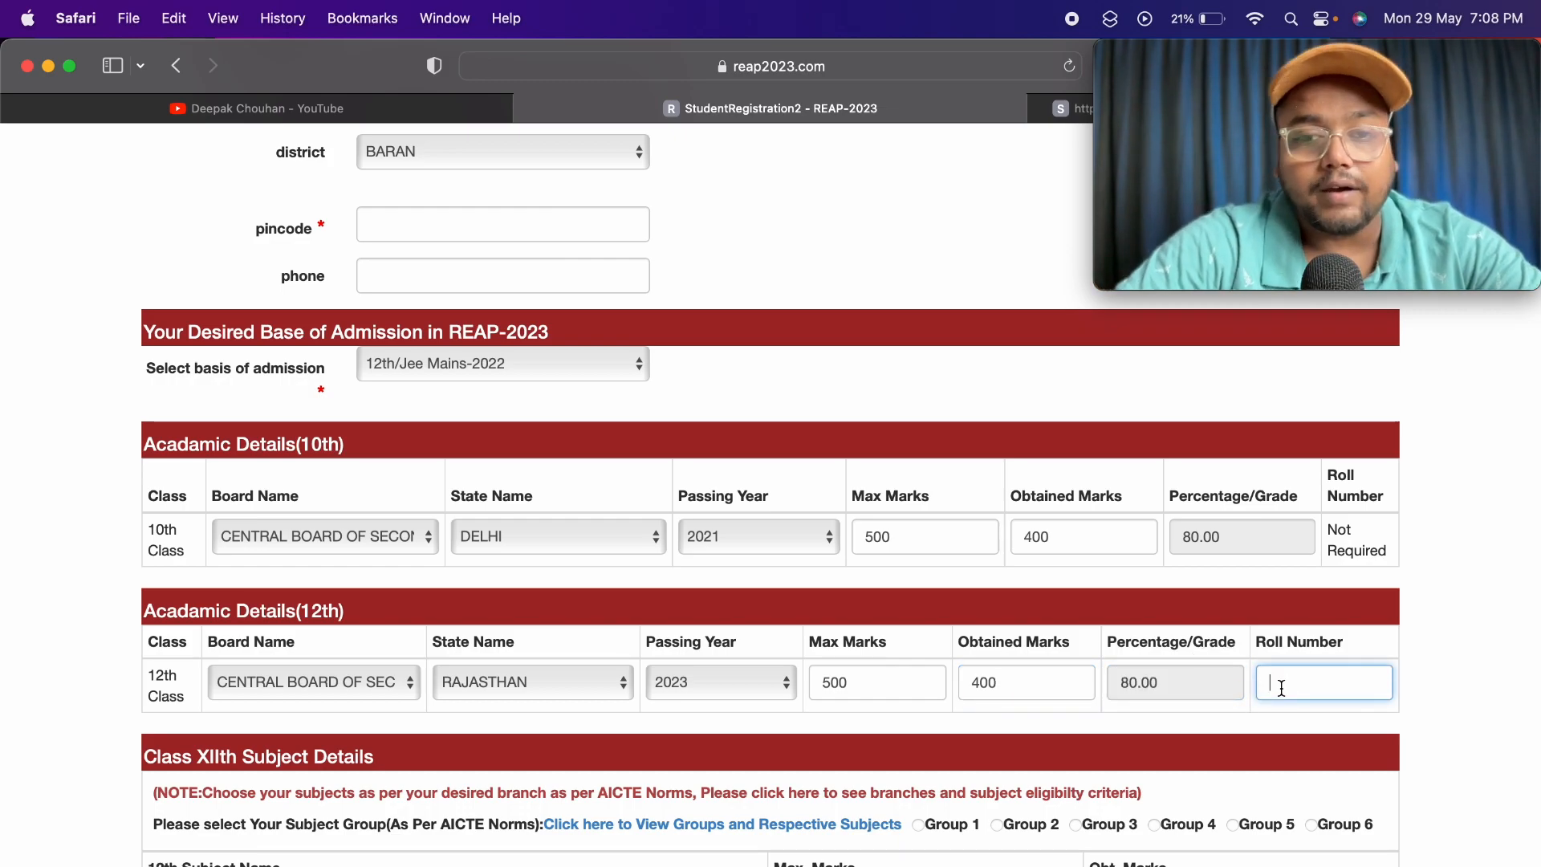
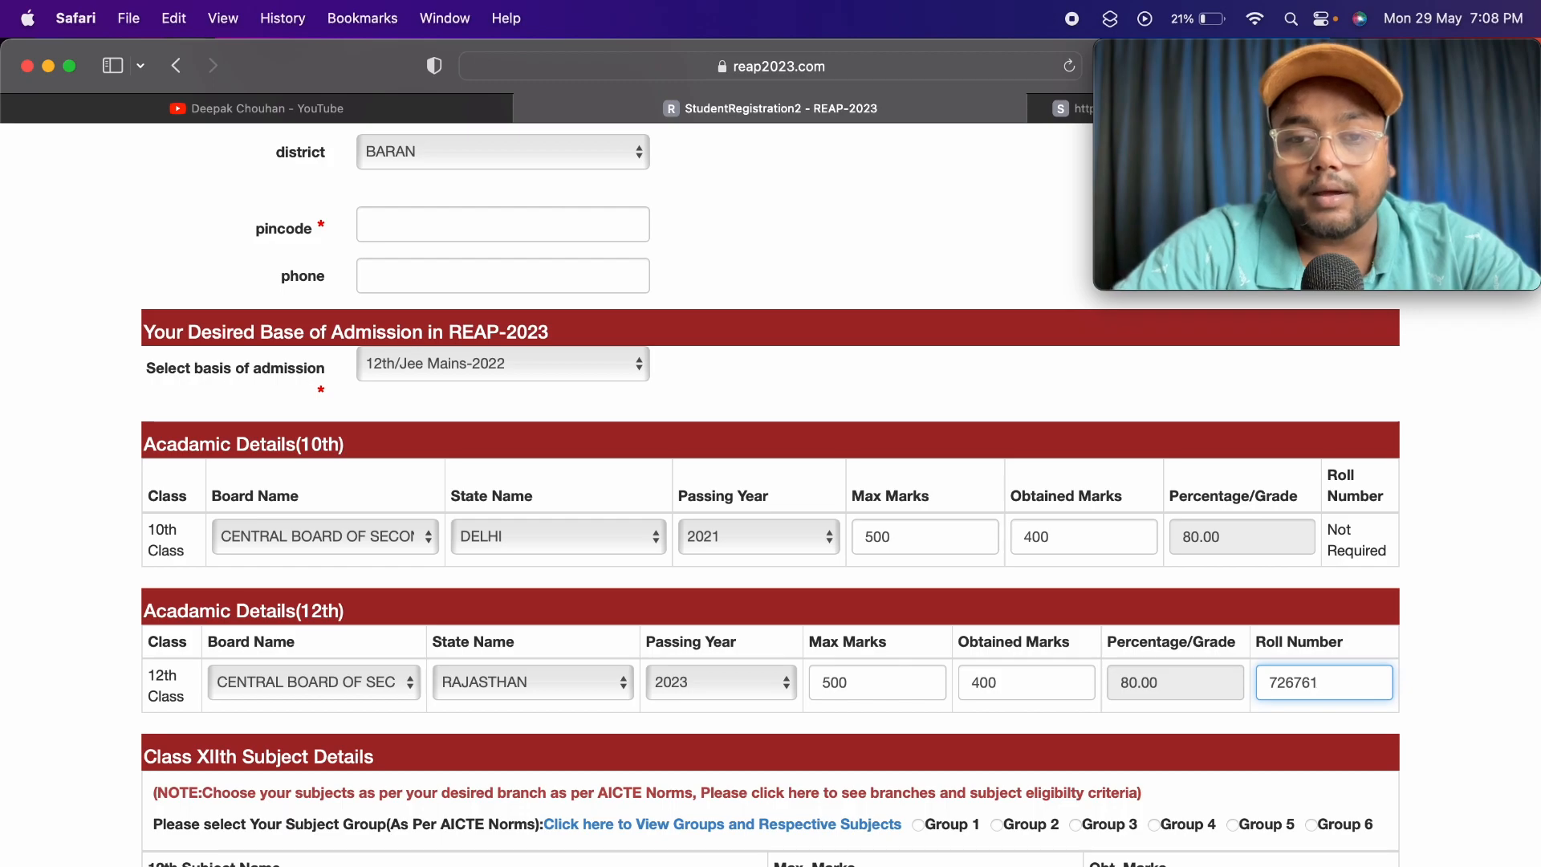
scroll(839, 682, down, 4)
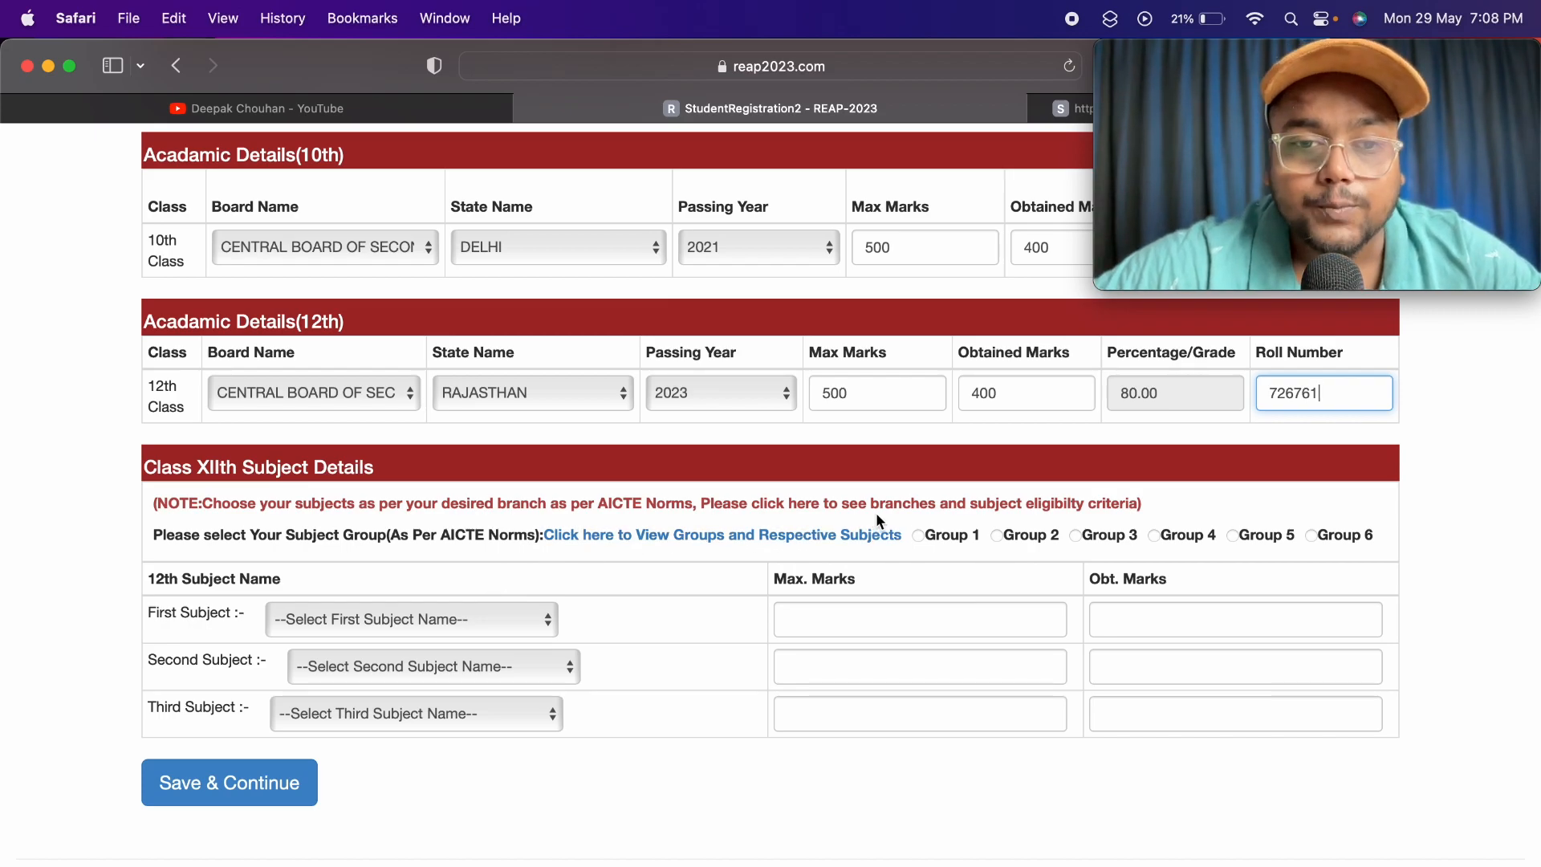
Step: Compare subject Groups 1–6, then choose Group 1 for Physics, Chemistry and Mathematics
click(920, 536)
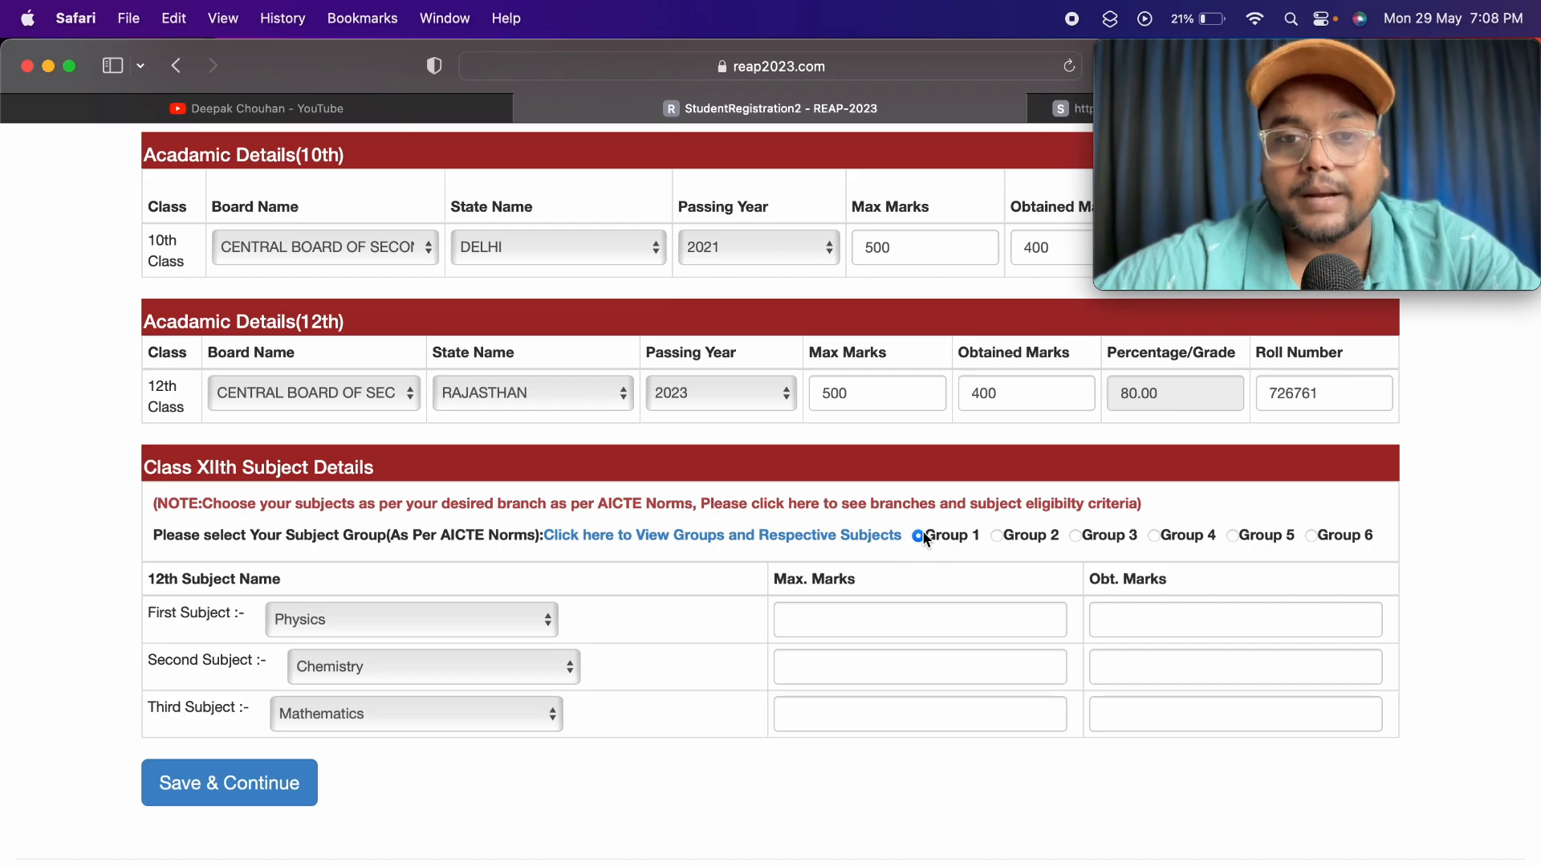
click(997, 536)
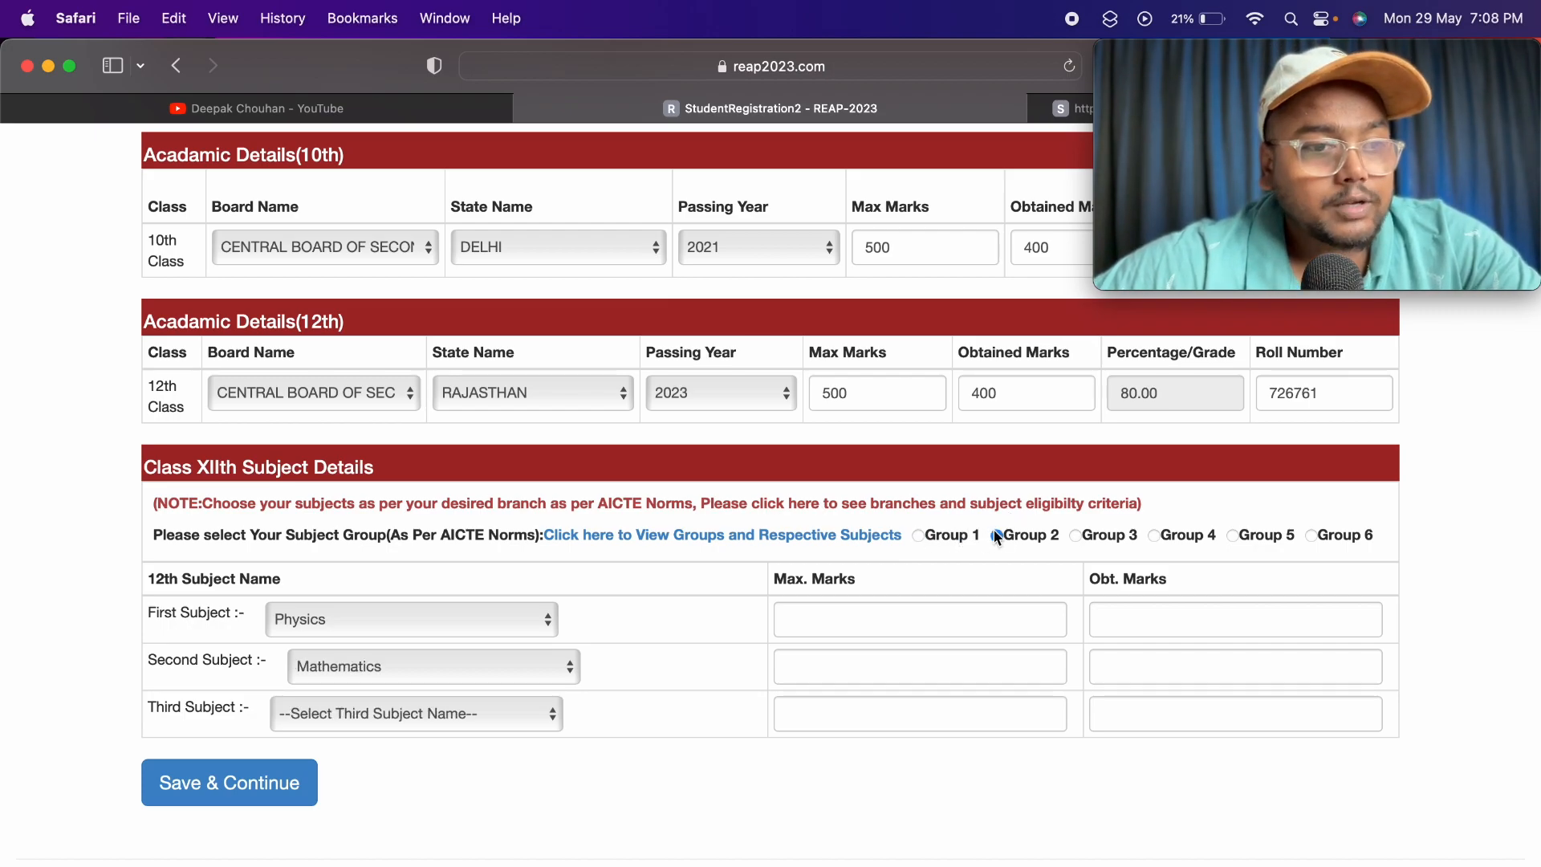
click(462, 711)
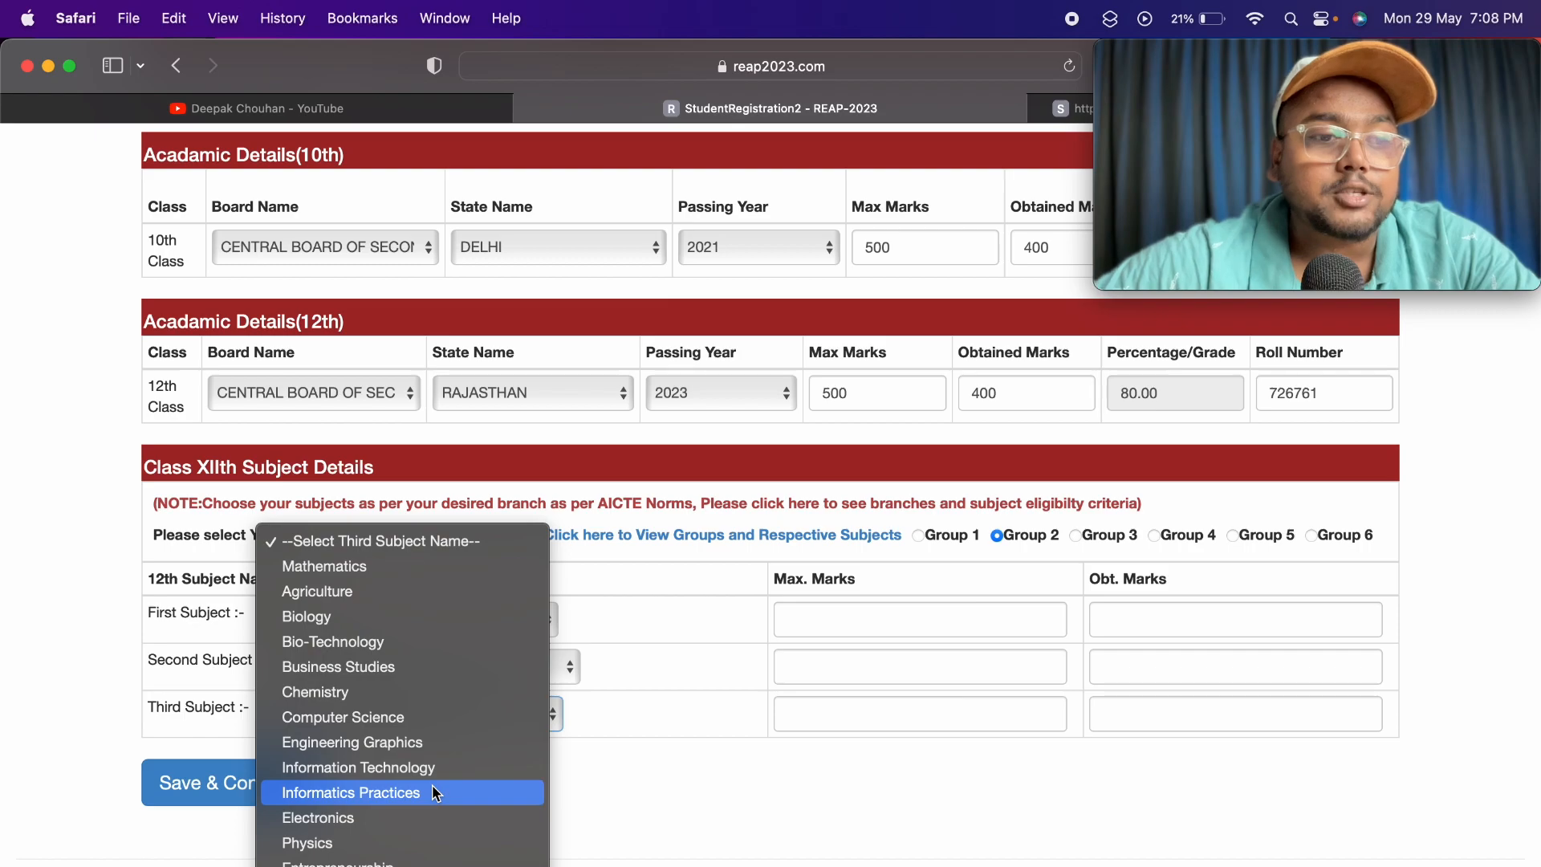
click(647, 781)
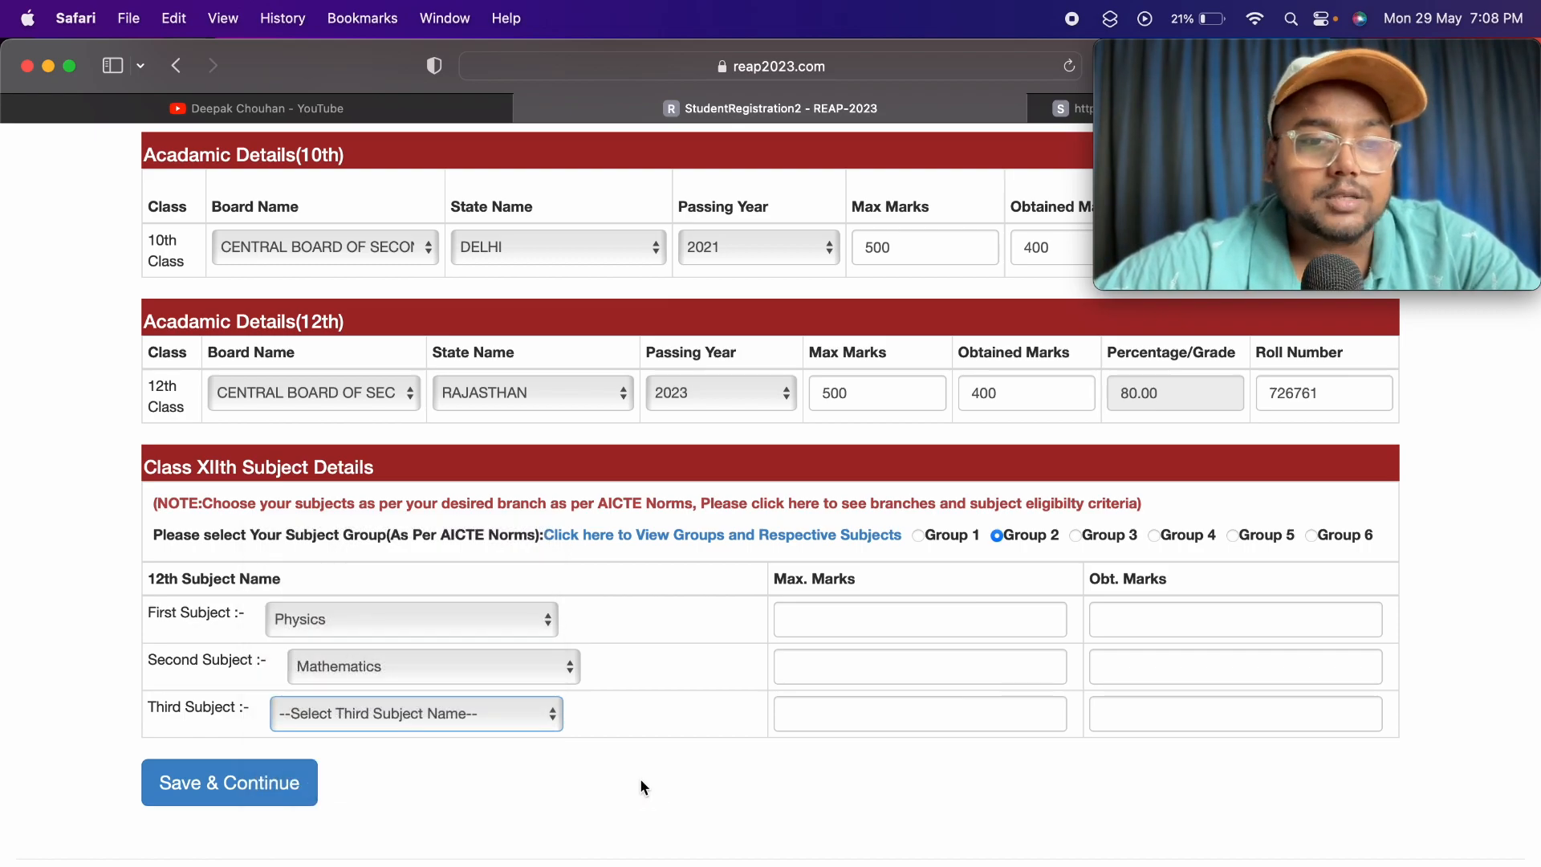
click(1075, 534)
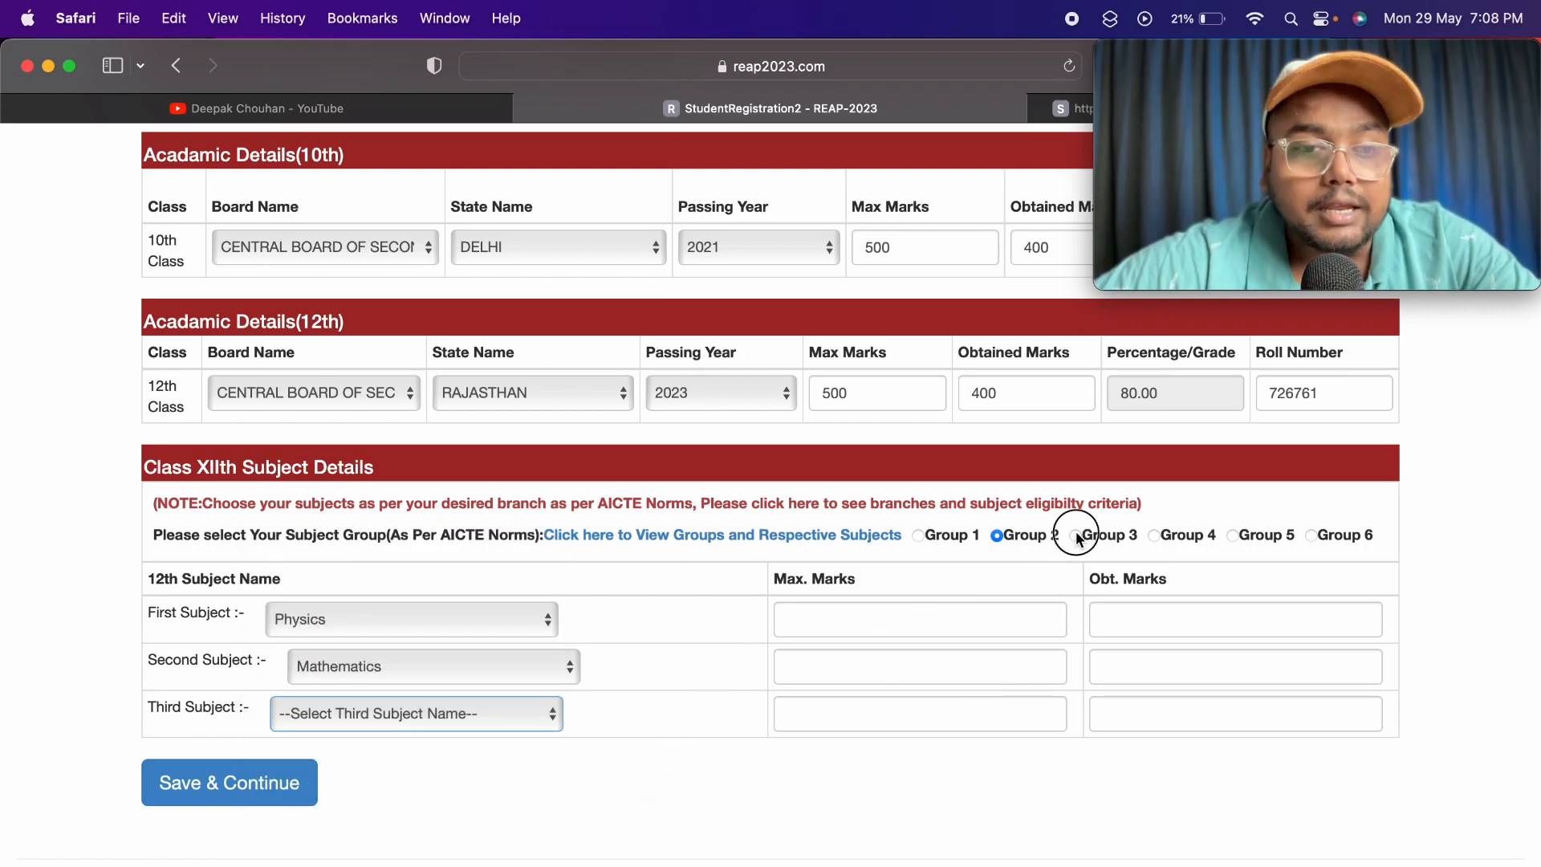
click(1156, 536)
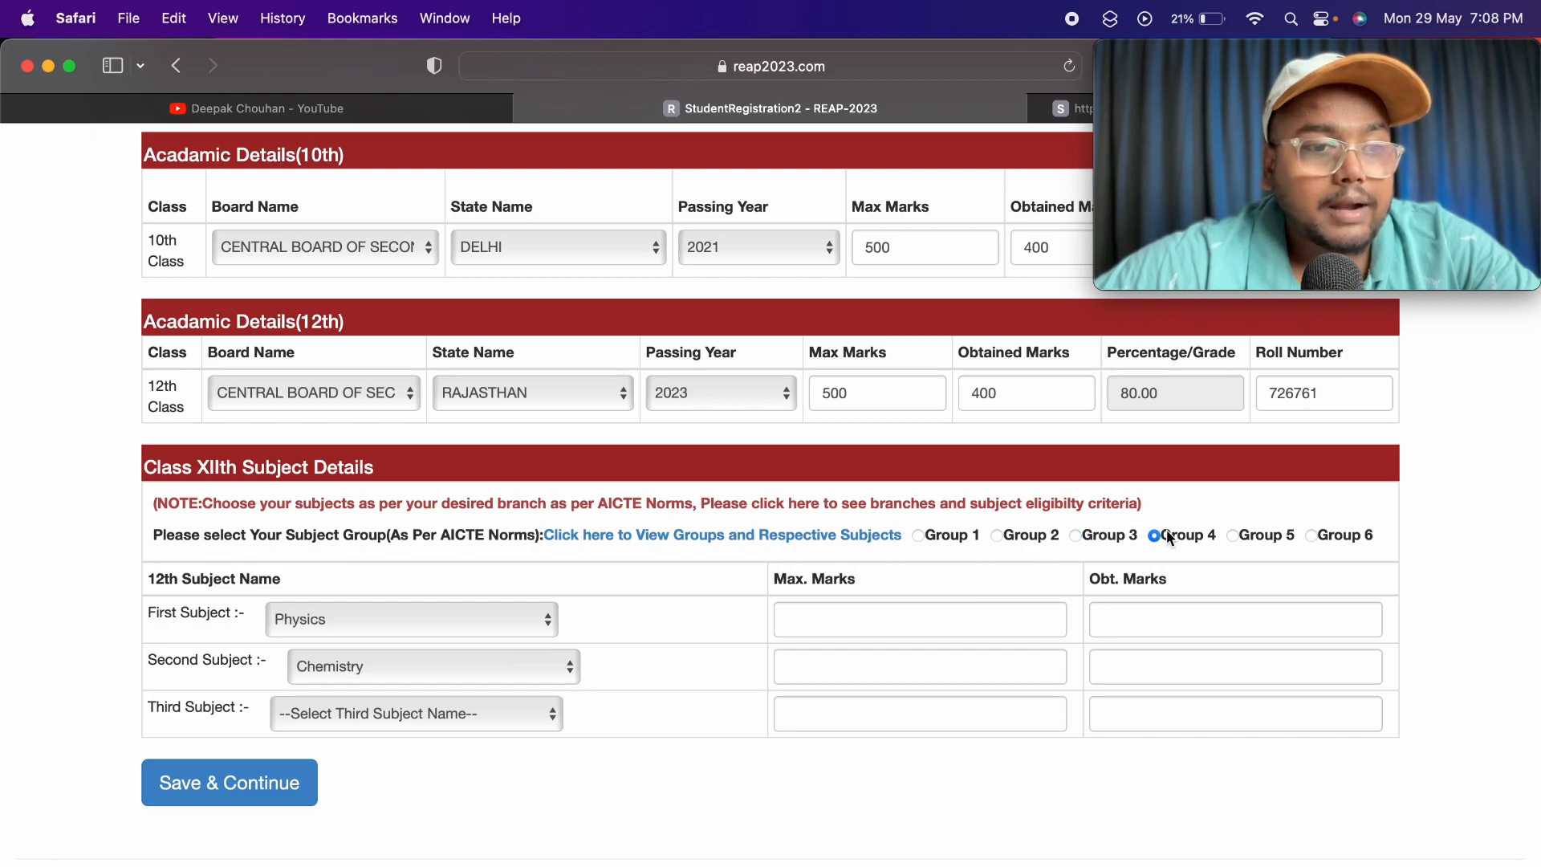
click(1237, 538)
click(1310, 536)
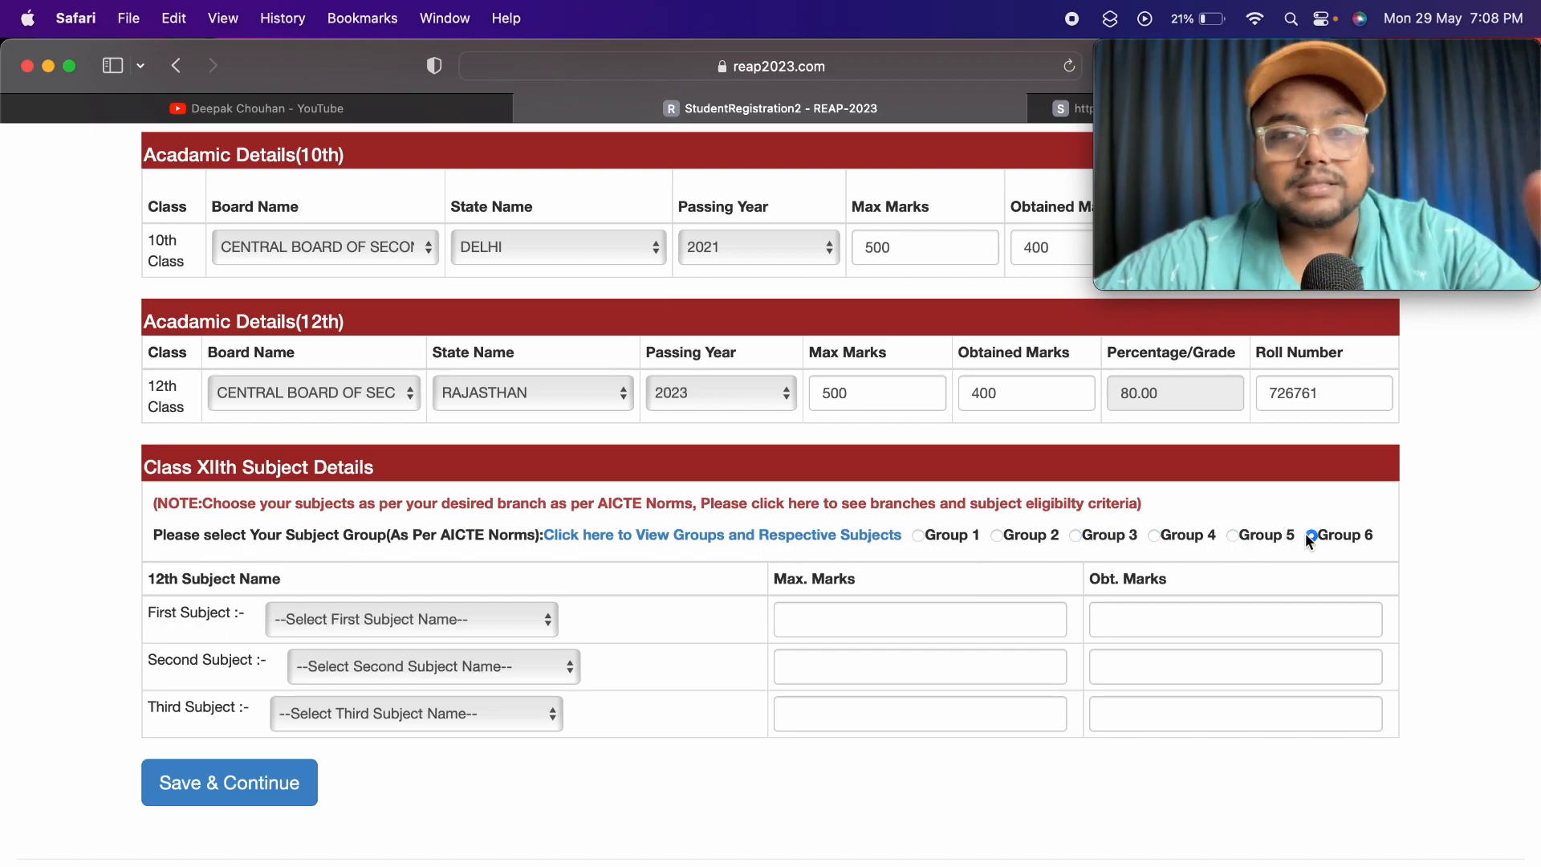
click(920, 536)
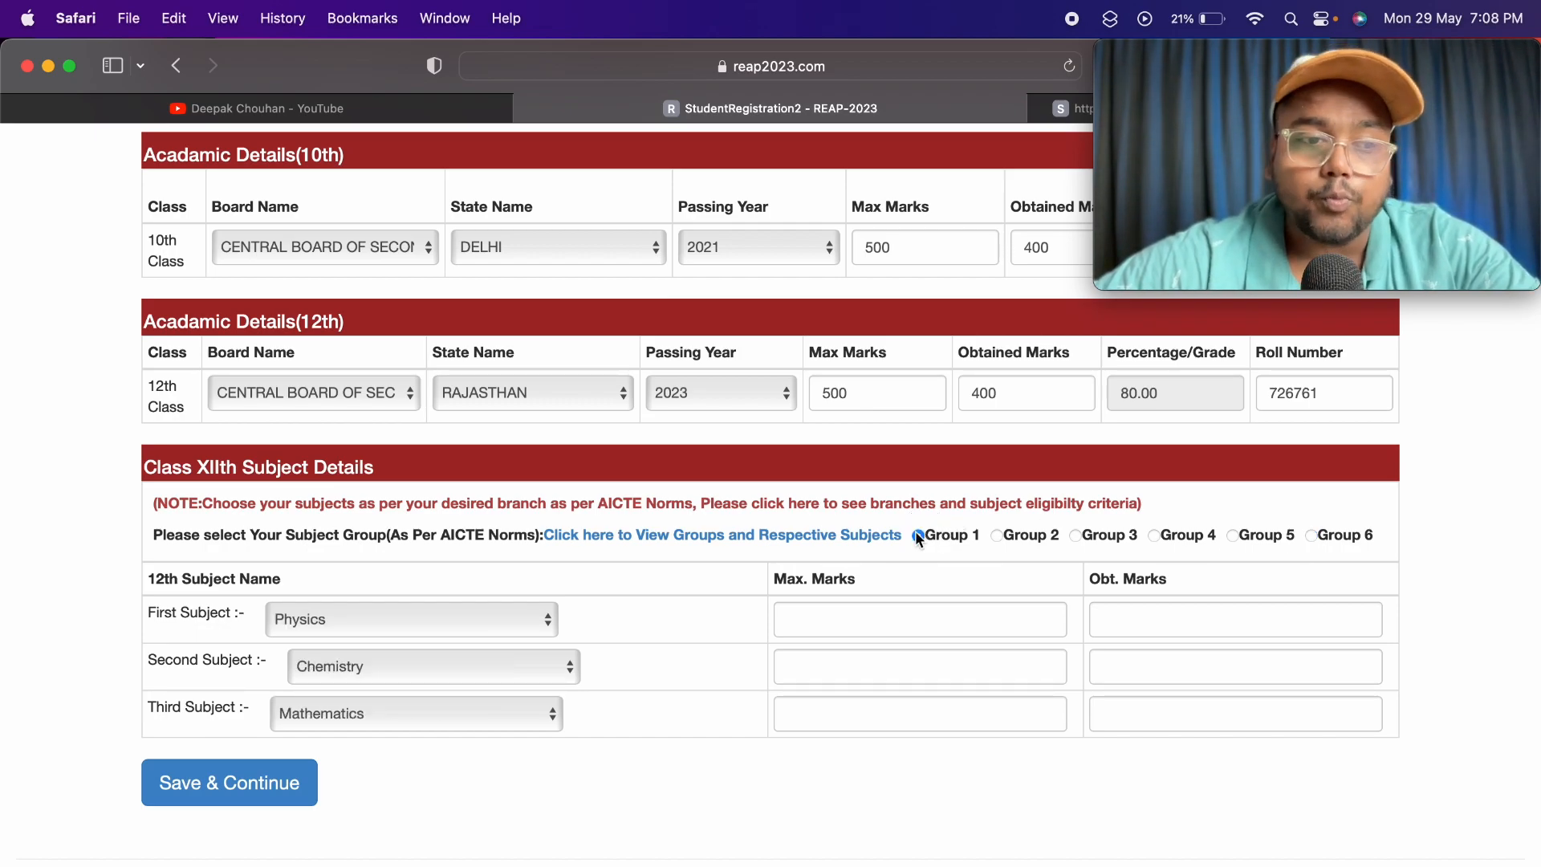
click(821, 603)
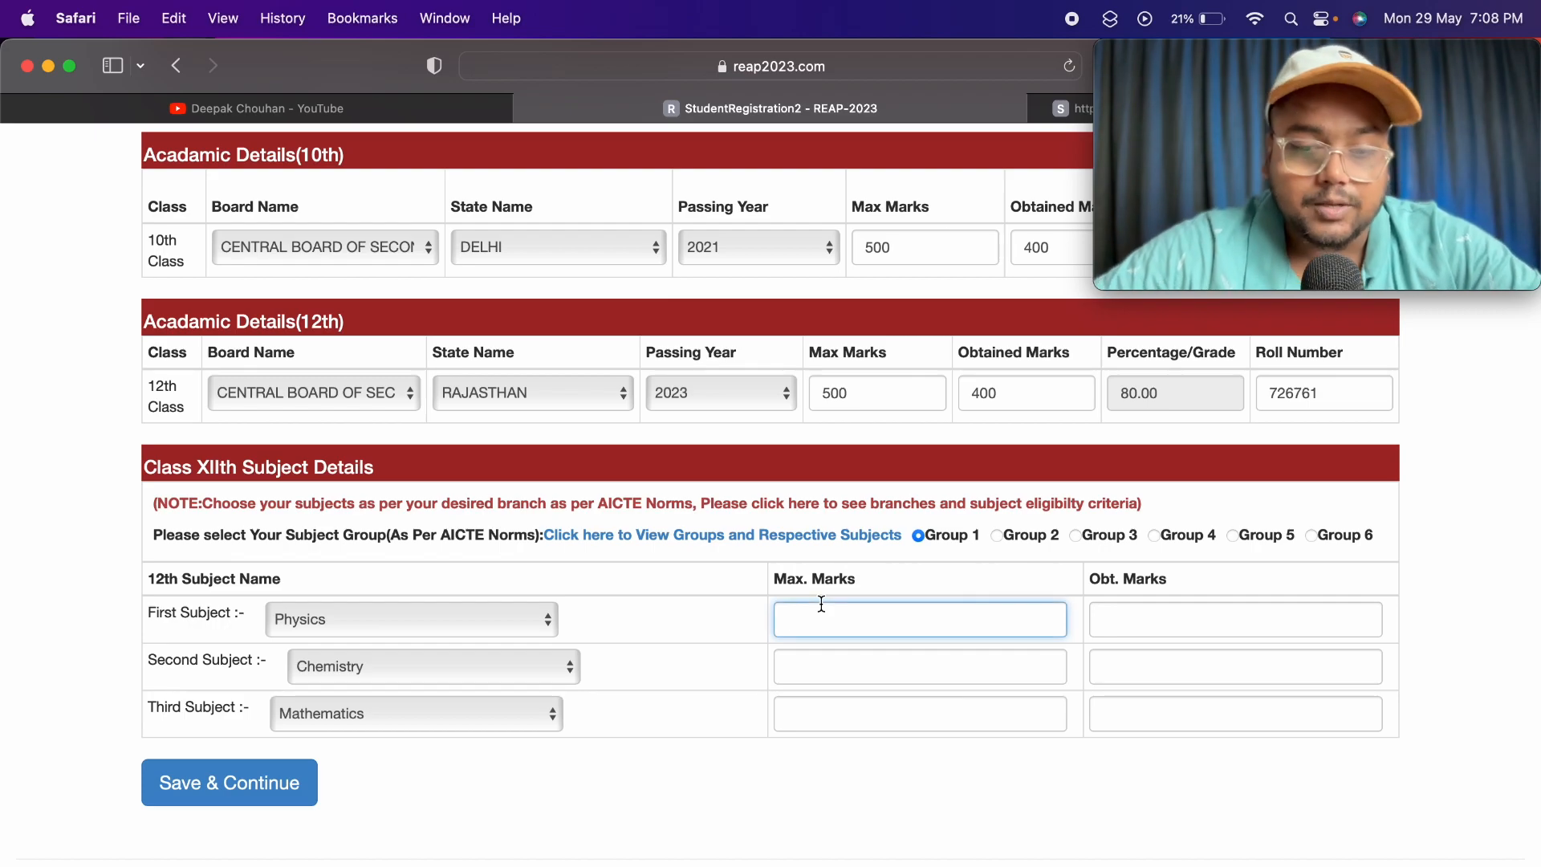
Step: Enter marks out of 100 (Physics 90, Chemistry 95, Mathematics 100) and save to open the preview
text(100)
click(1126, 610)
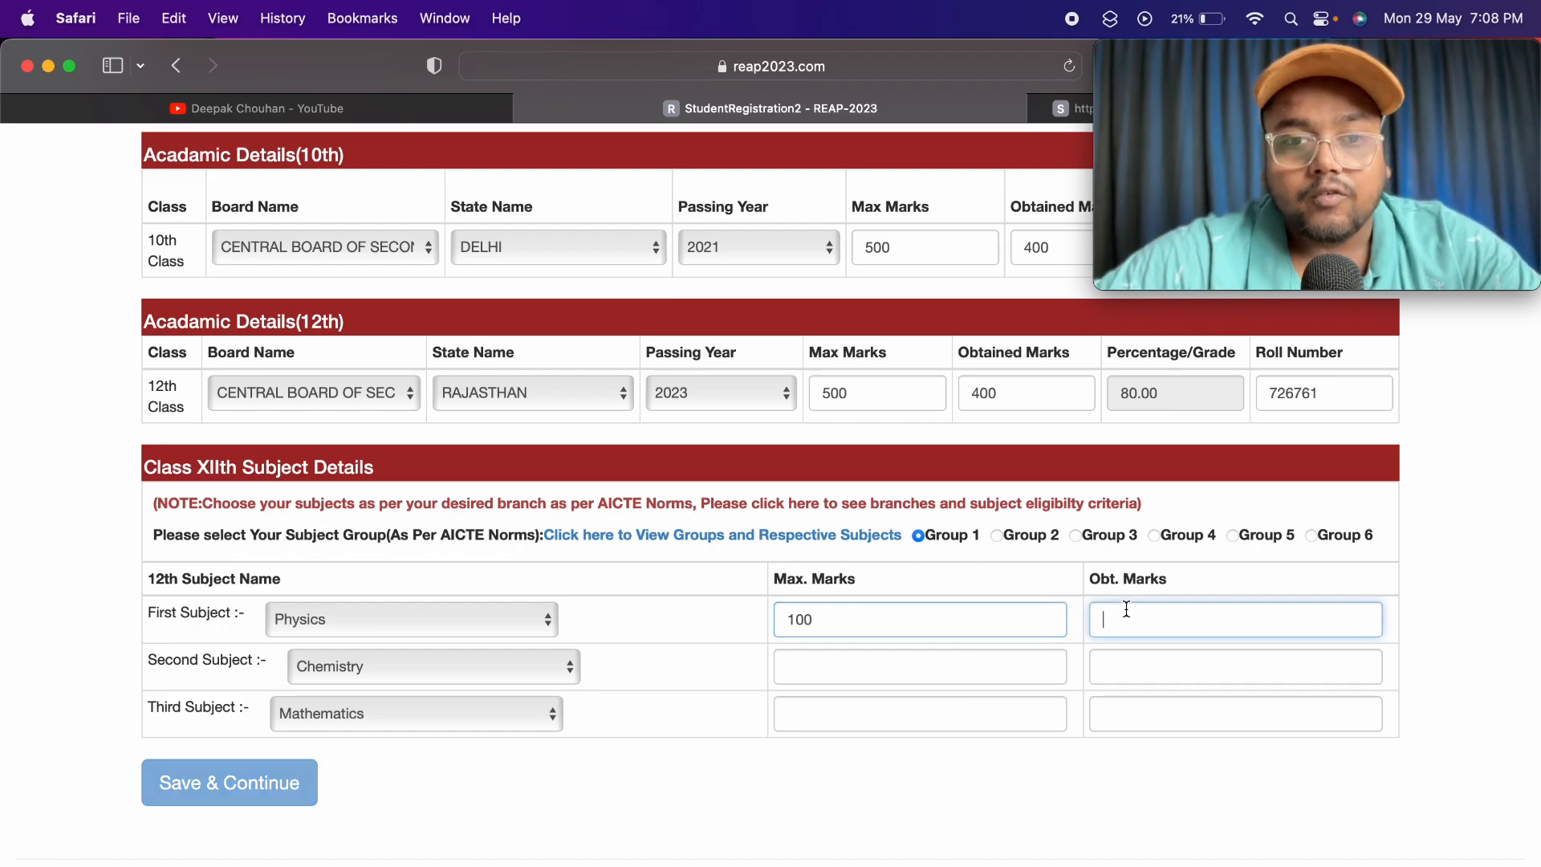
text(90)
click(834, 679)
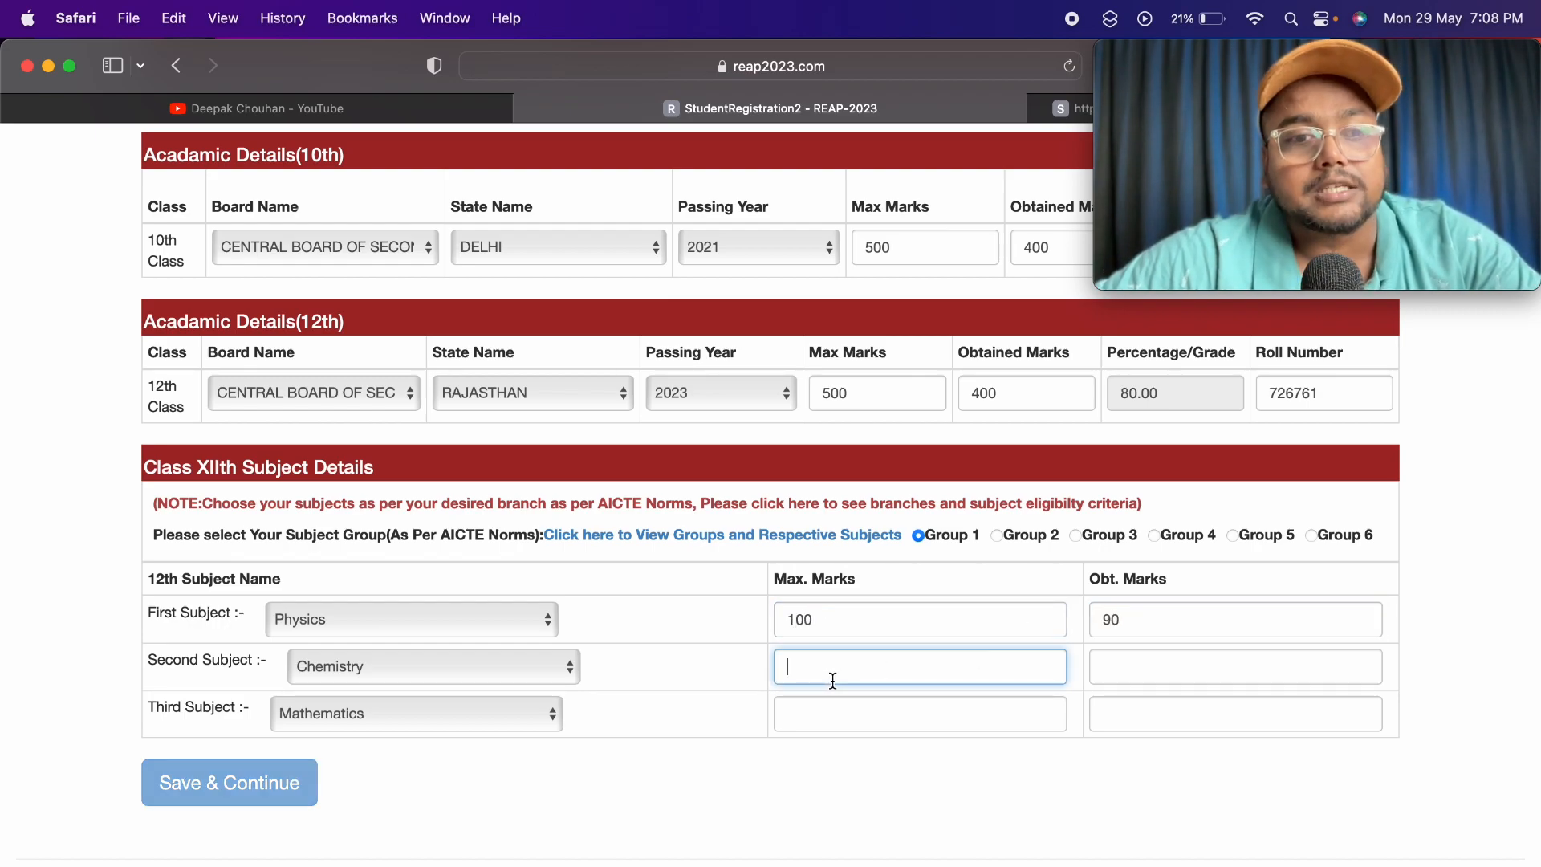
text(100)
click(1132, 657)
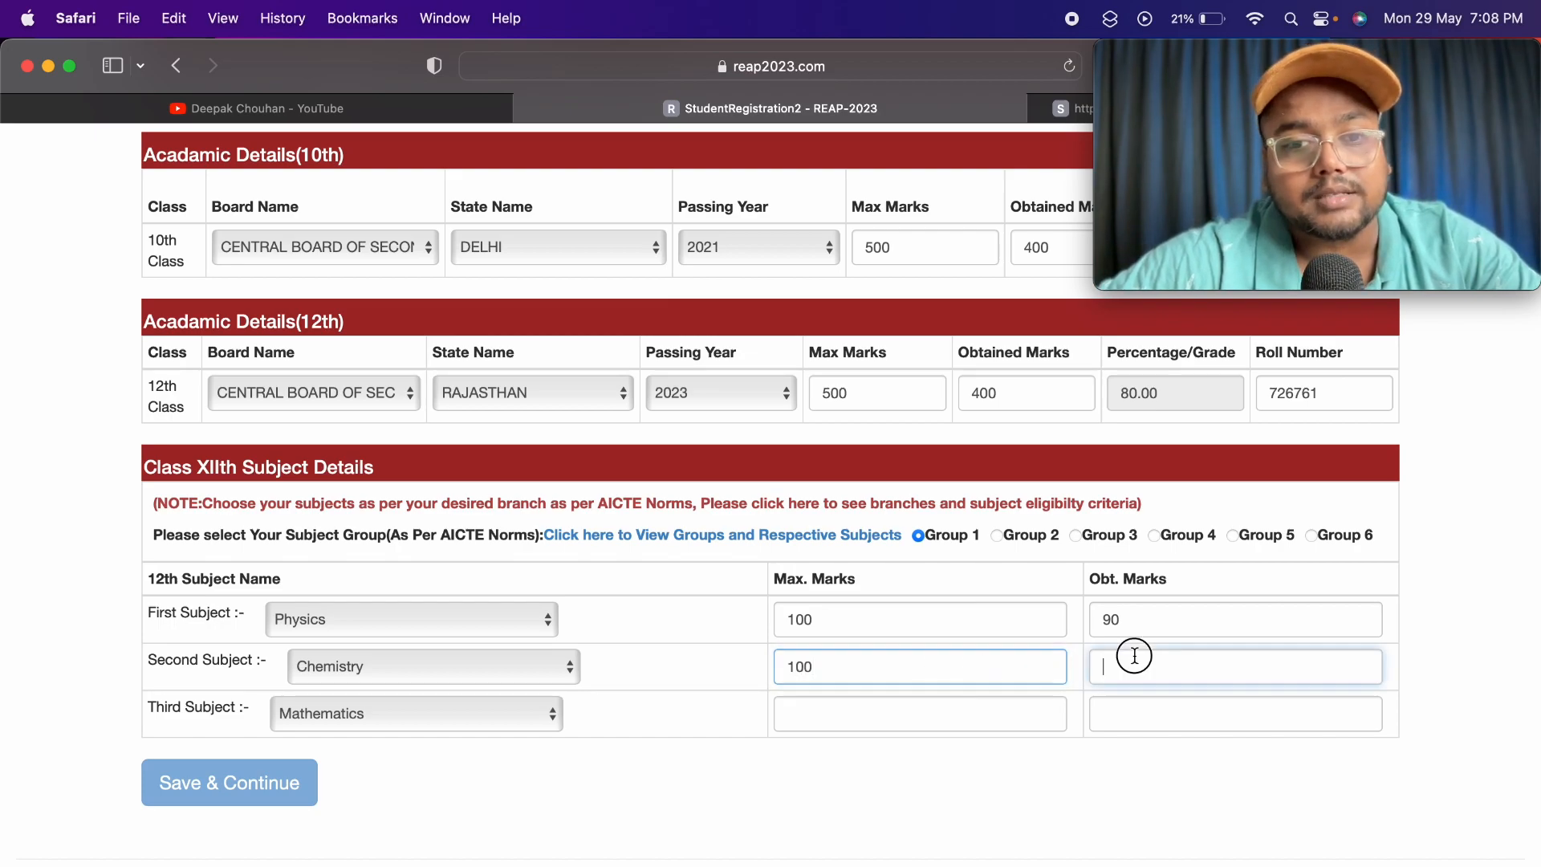
text(95)
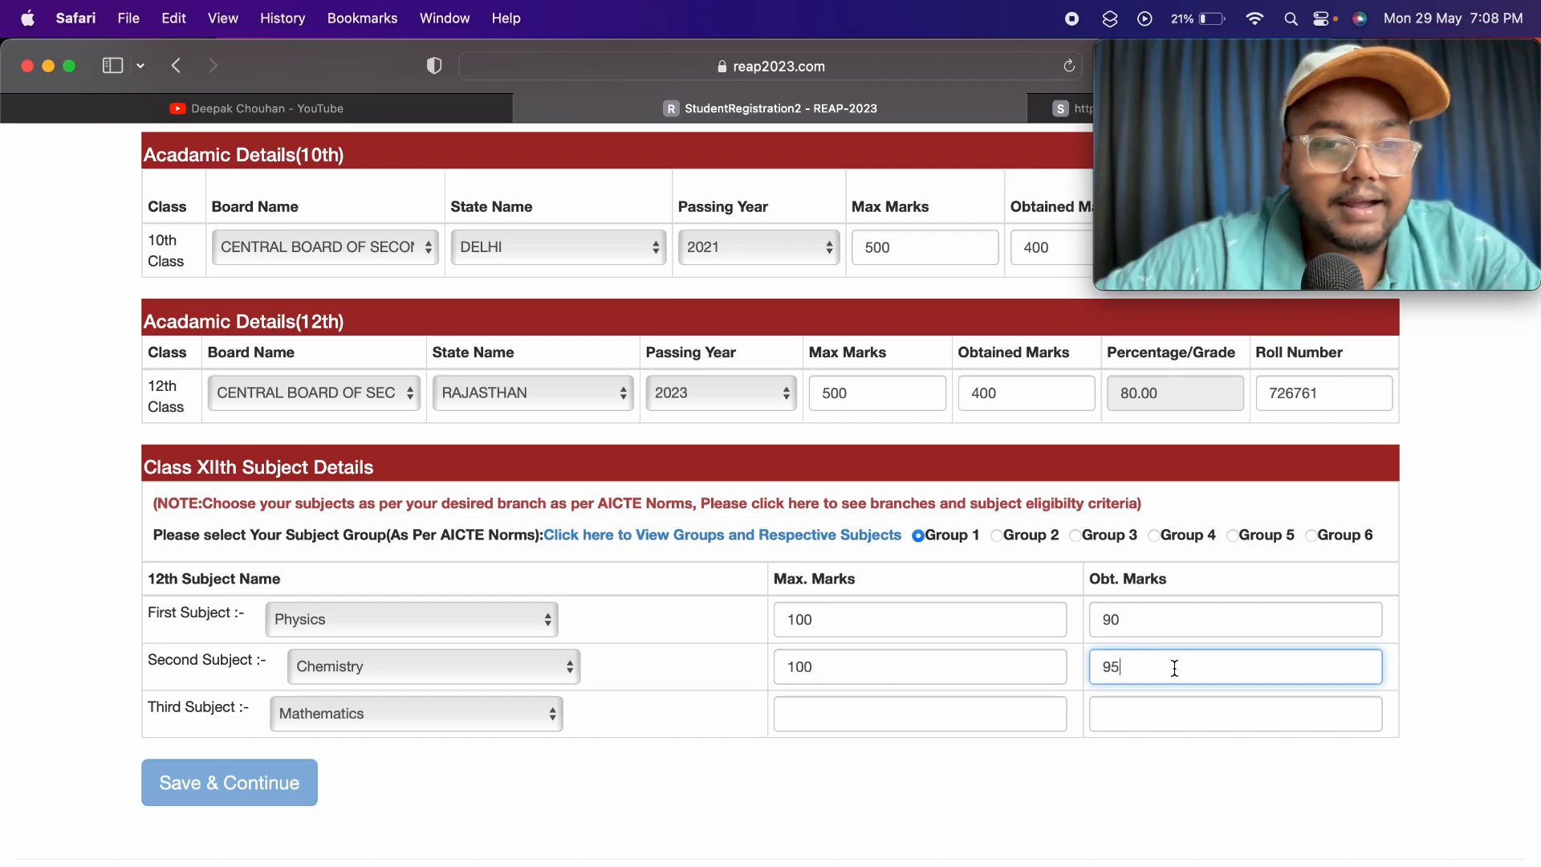
click(891, 716)
text(100)
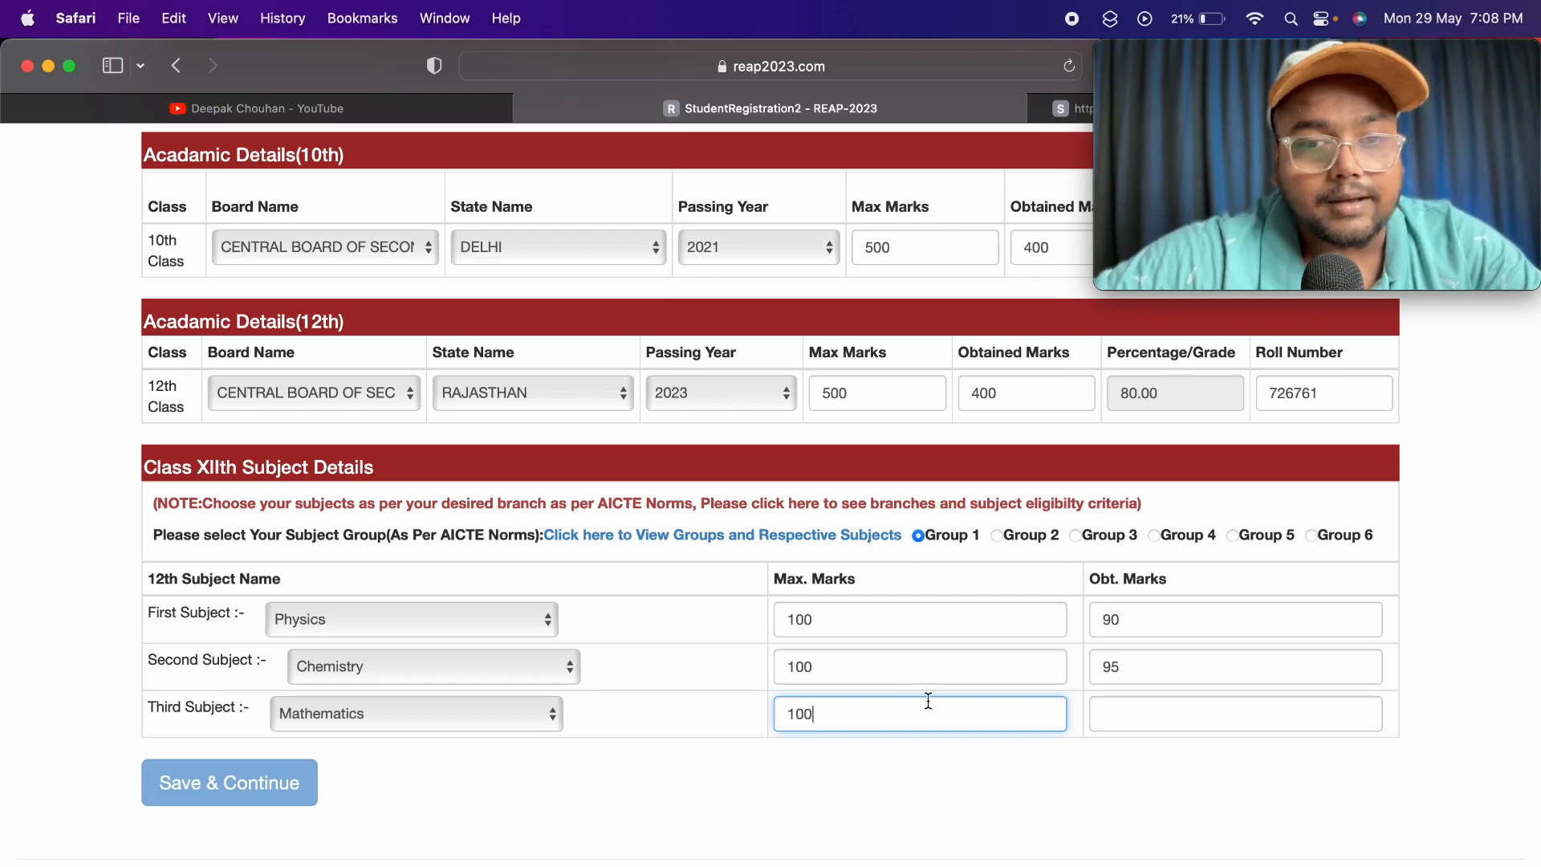
click(1111, 727)
text(100)
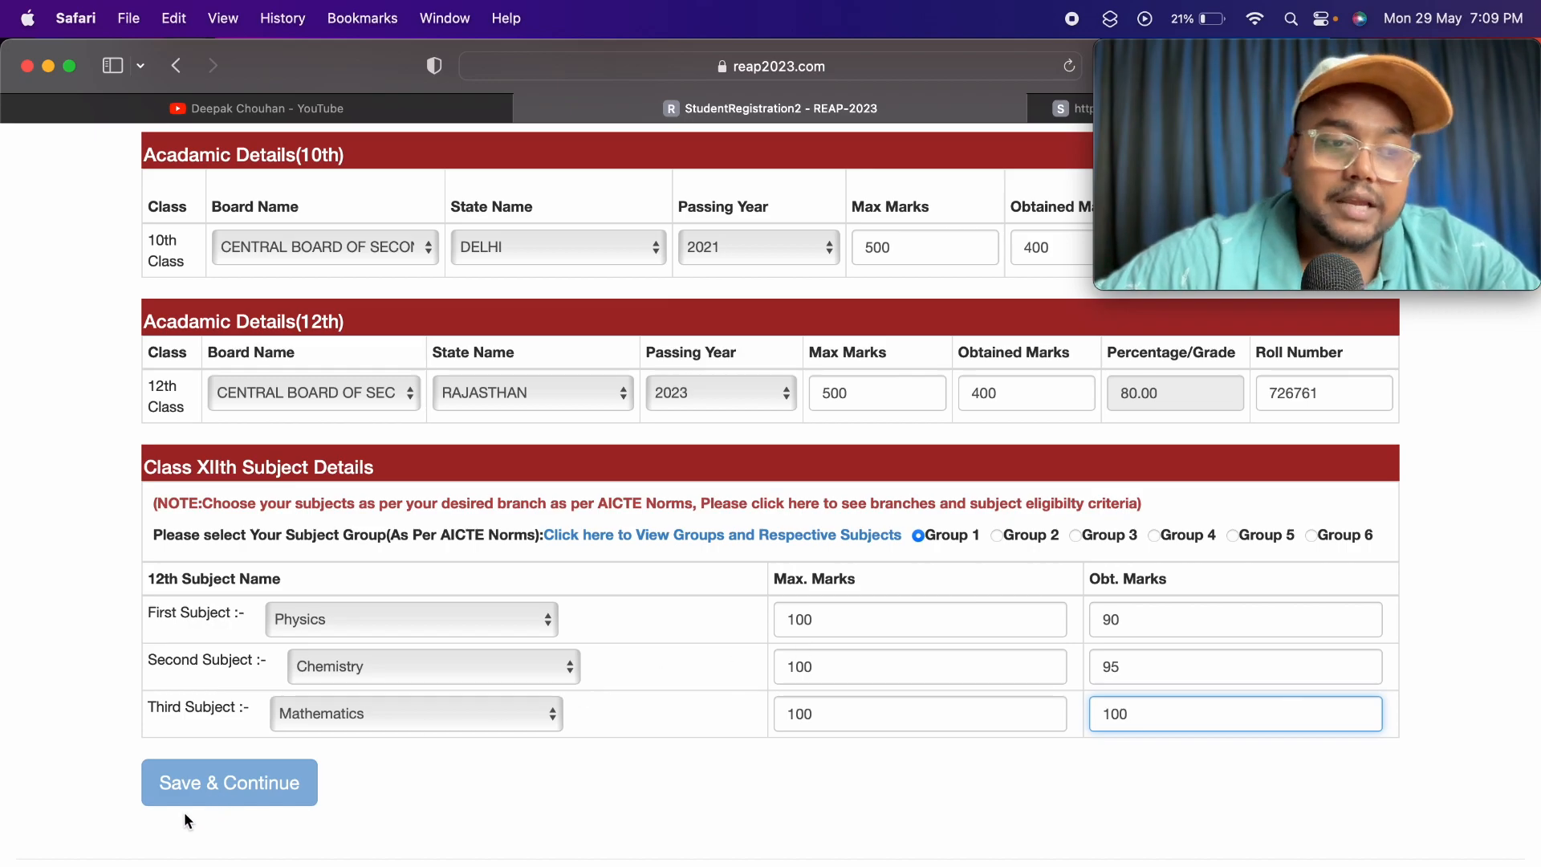
click(239, 788)
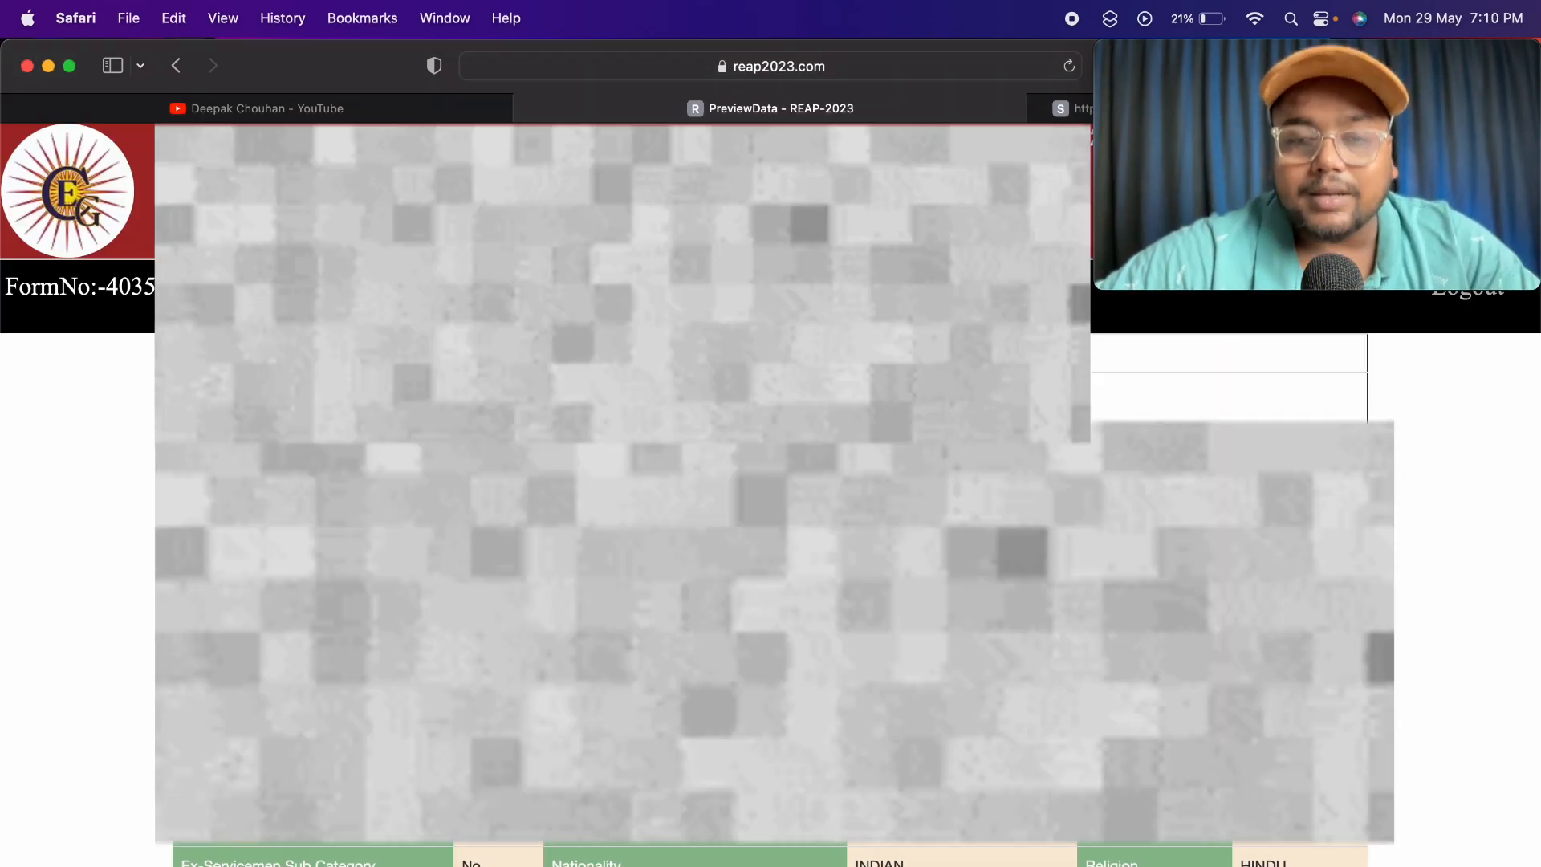
scroll(770, 481, down, 5)
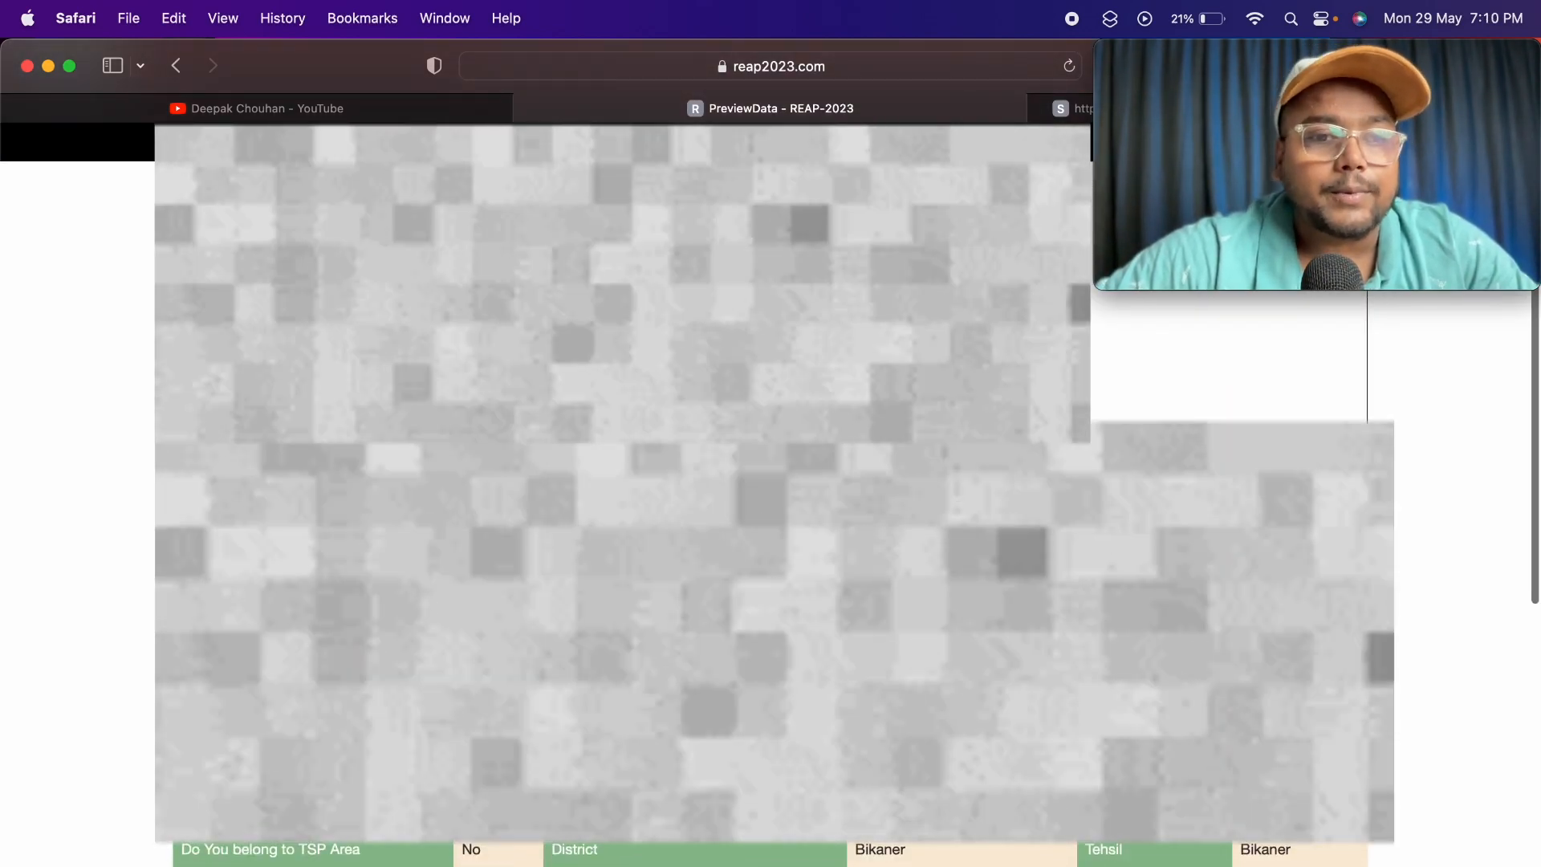
scroll(770, 481, down, 1)
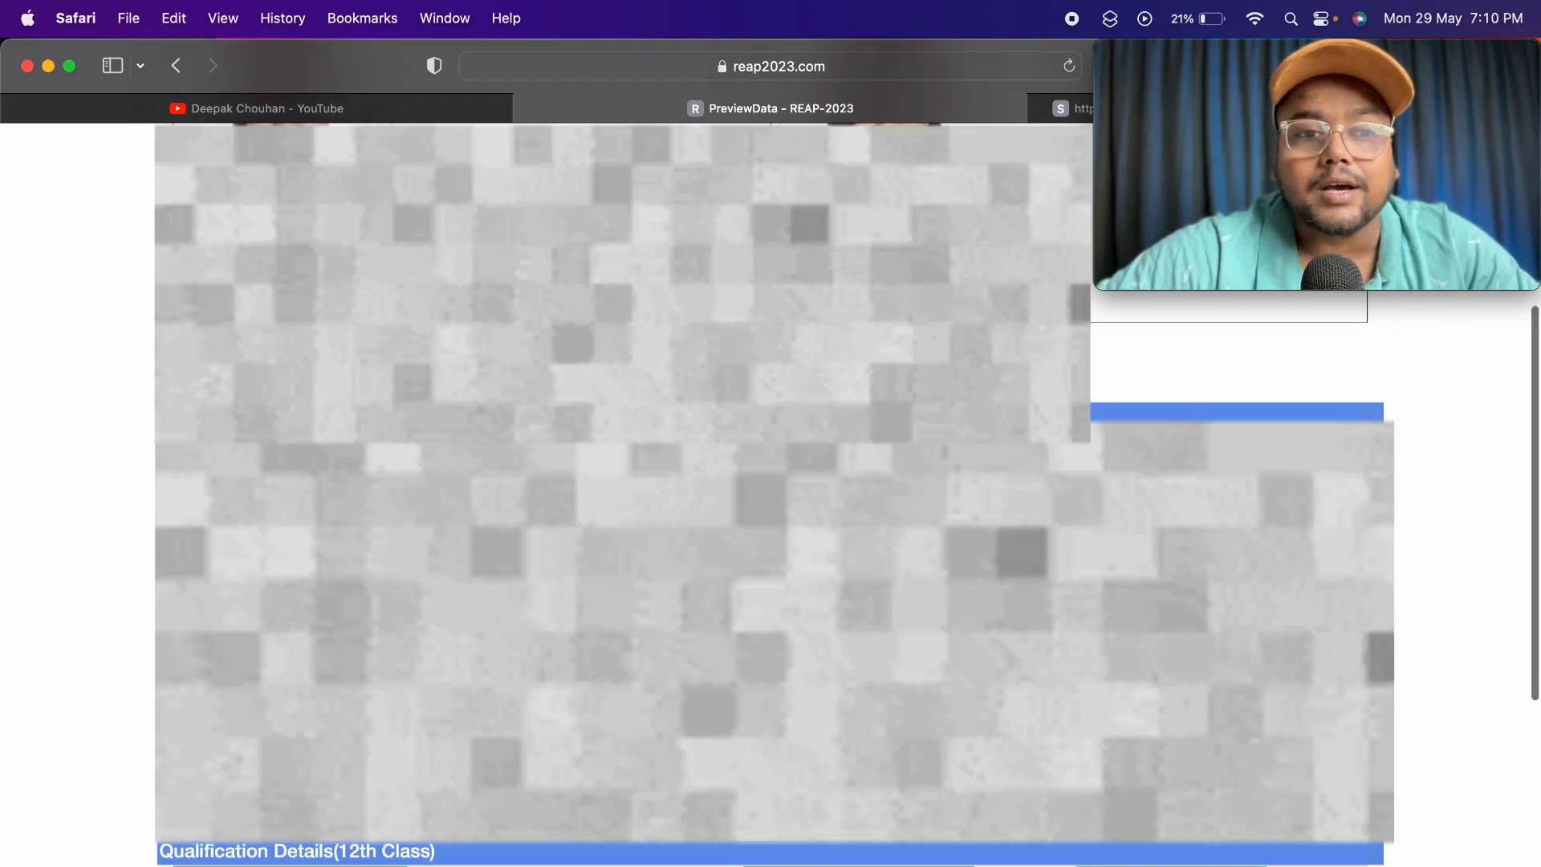
scroll(770, 482, up, 1)
scroll(770, 481, up, 3)
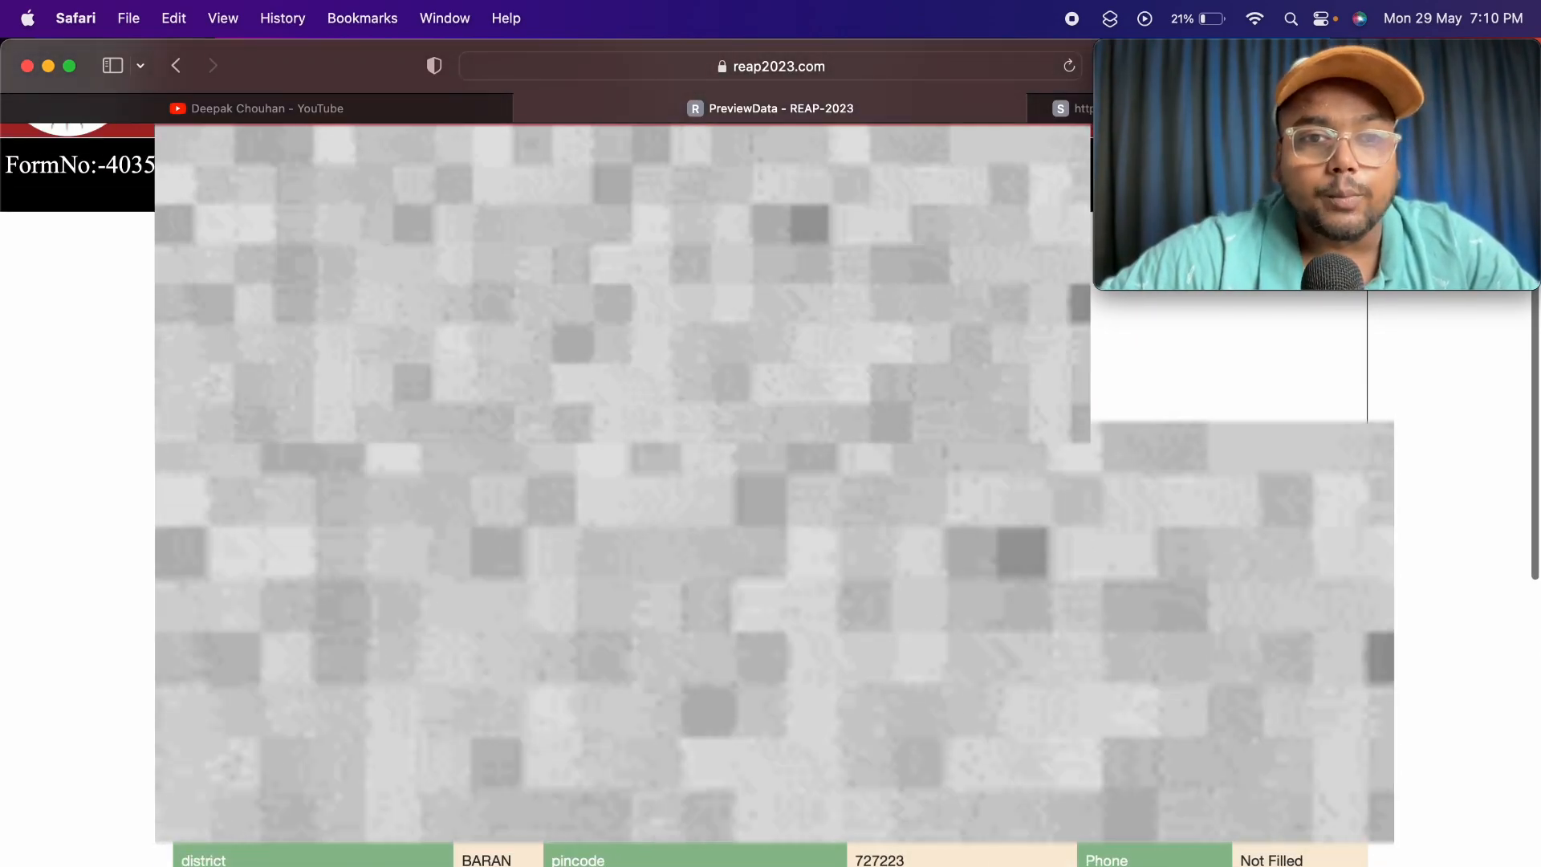
scroll(771, 481, down, 4)
scroll(770, 481, down, 10)
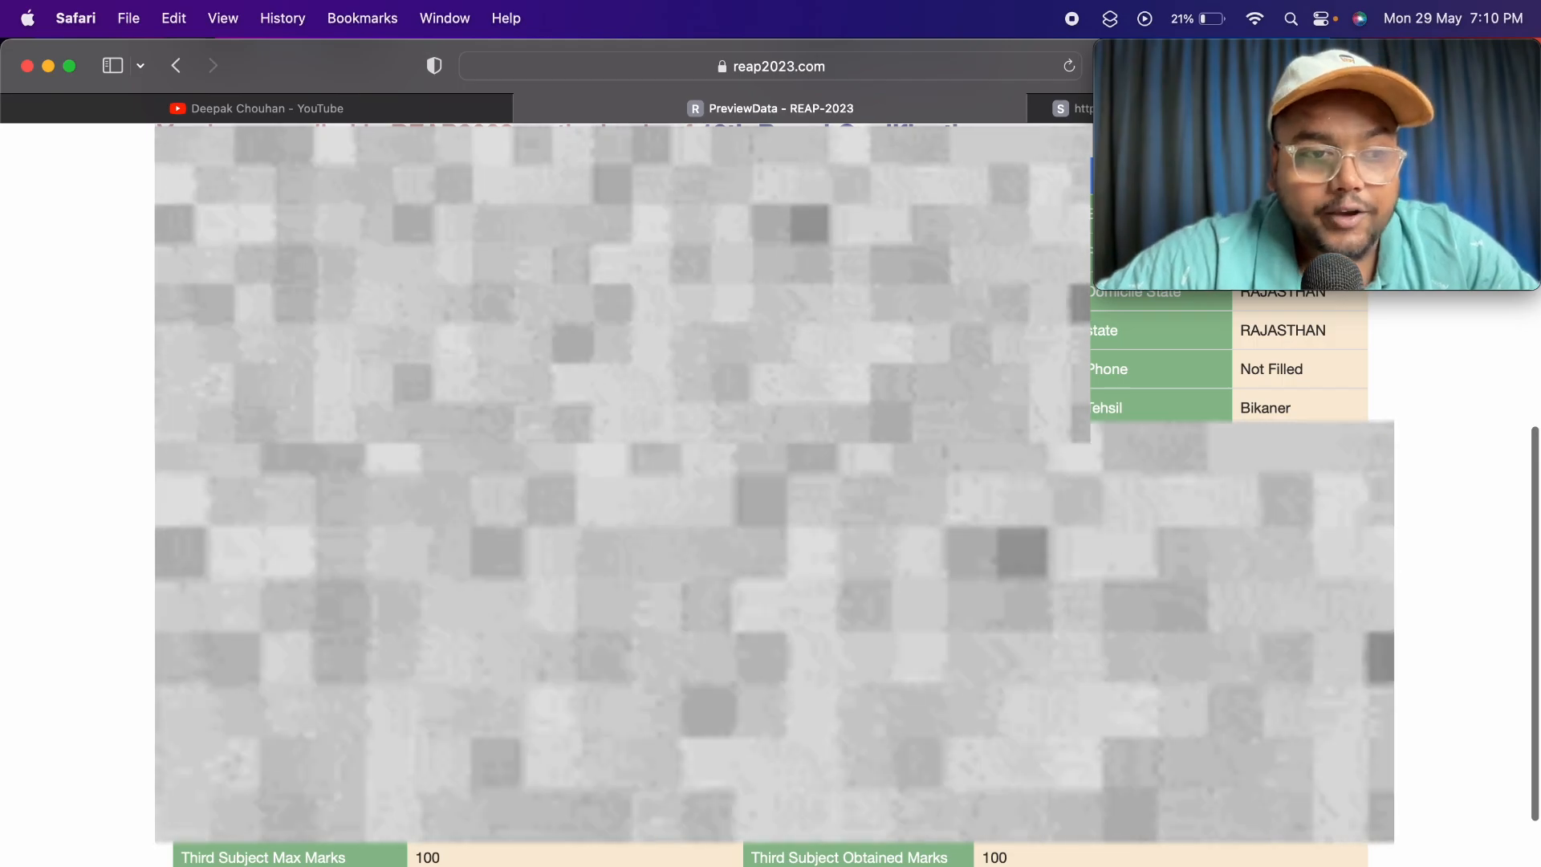
scroll(771, 482, down, 5)
scroll(771, 481, down, 1)
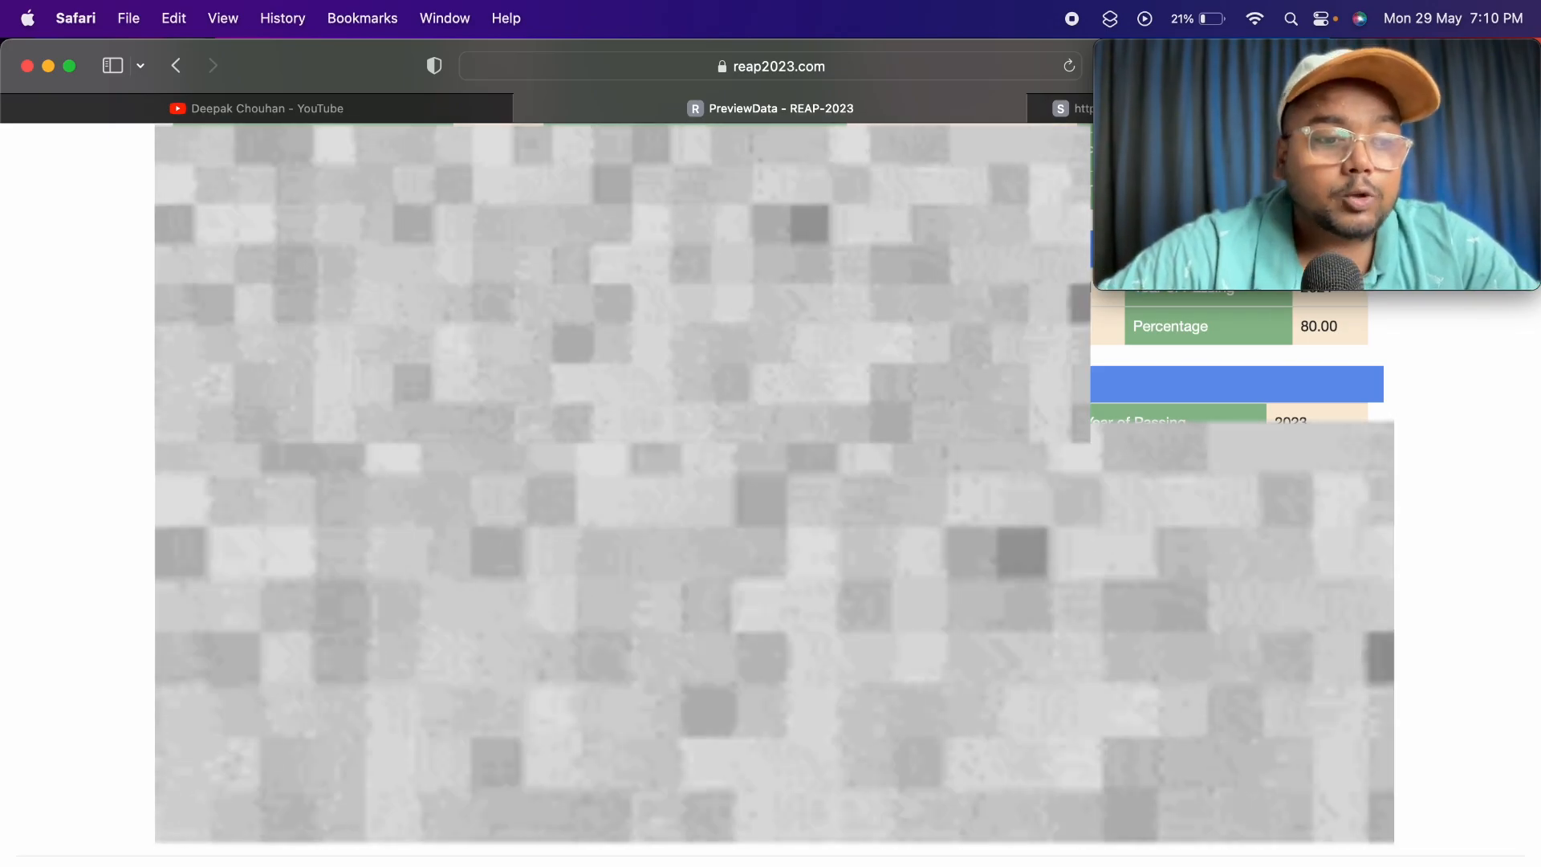
scroll(770, 481, up, 4)
scroll(770, 481, up, 2)
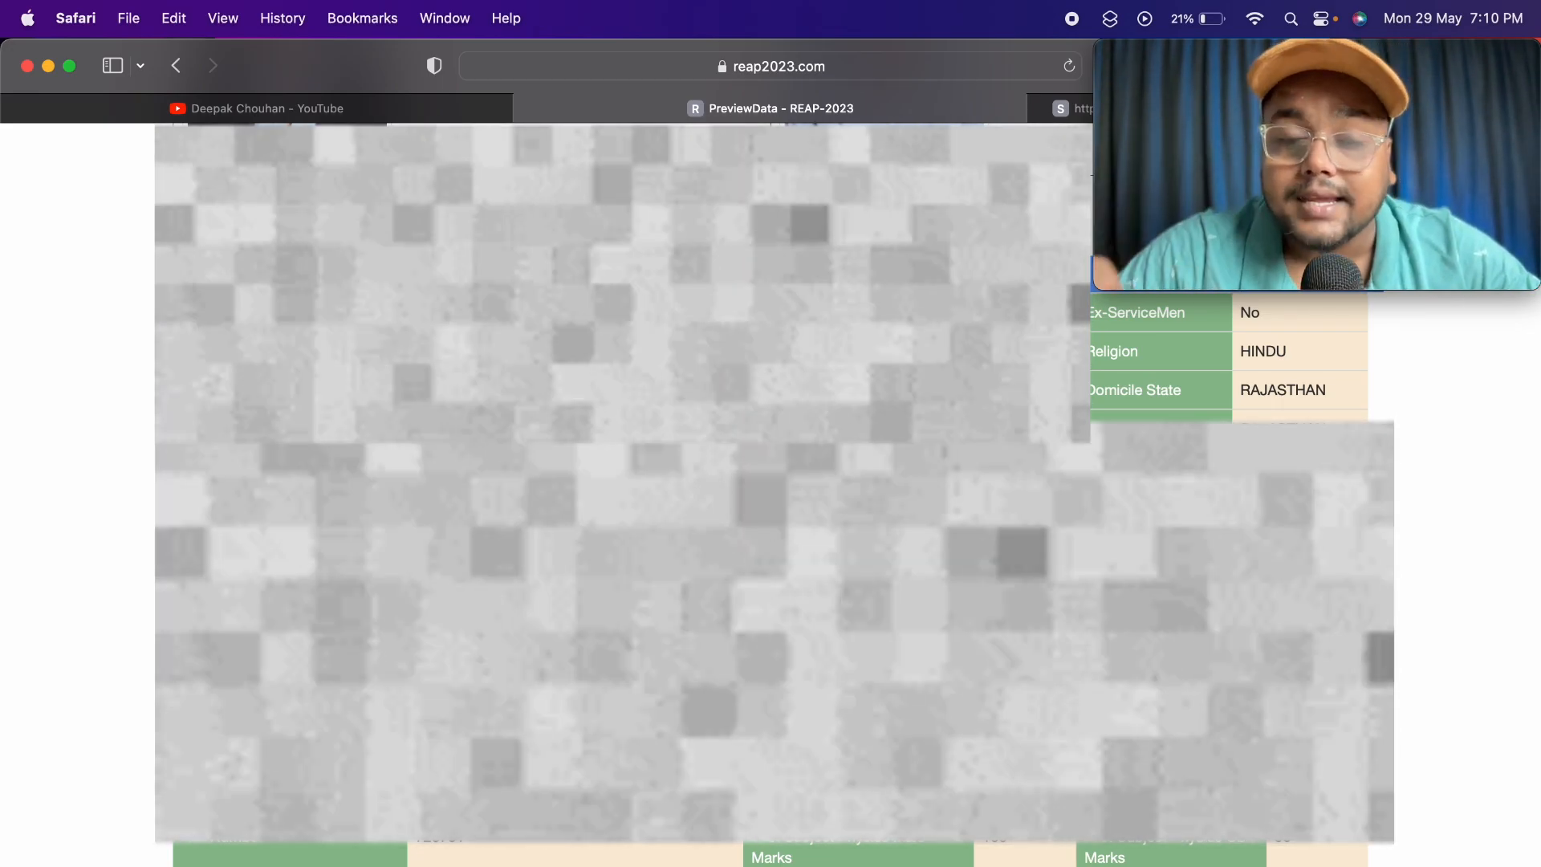
scroll(771, 481, down, 5)
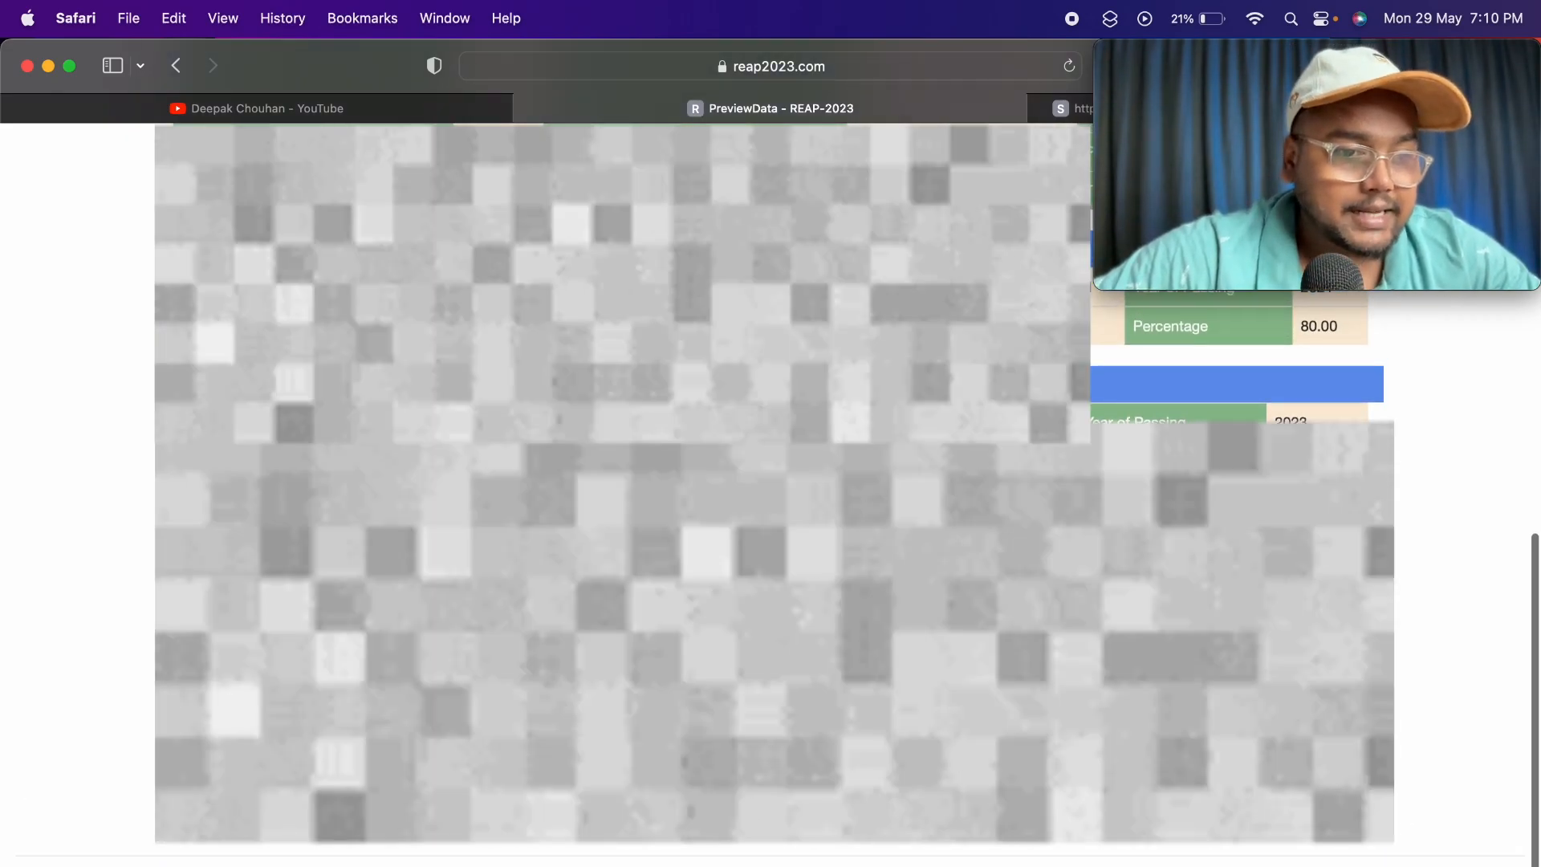
Step: Submit the previewed application details to reach the Upload Your Documents page
click(677, 619)
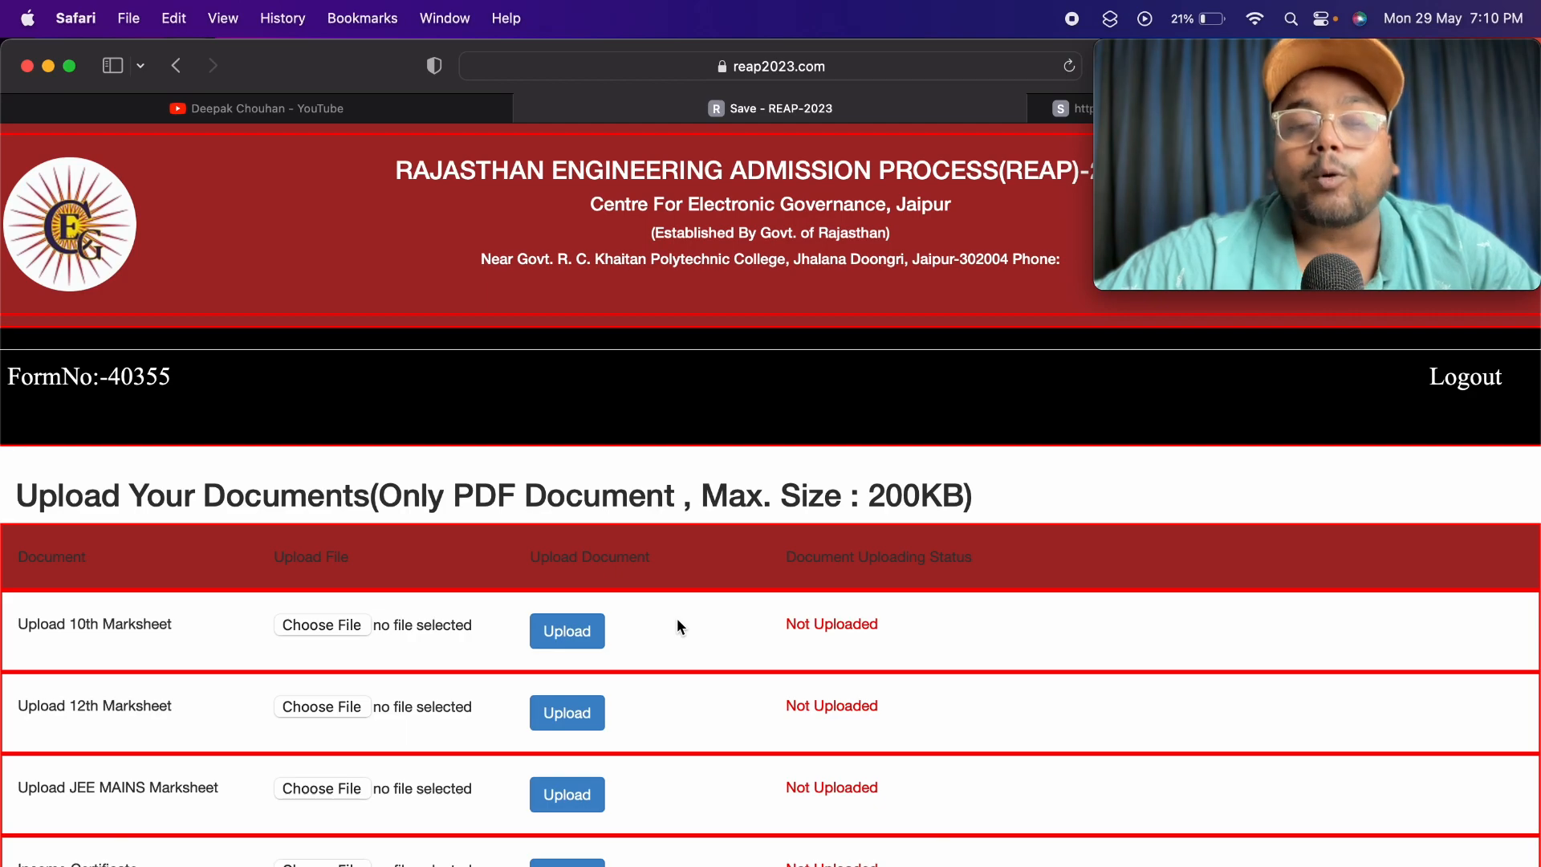
scroll(677, 622, down, 3)
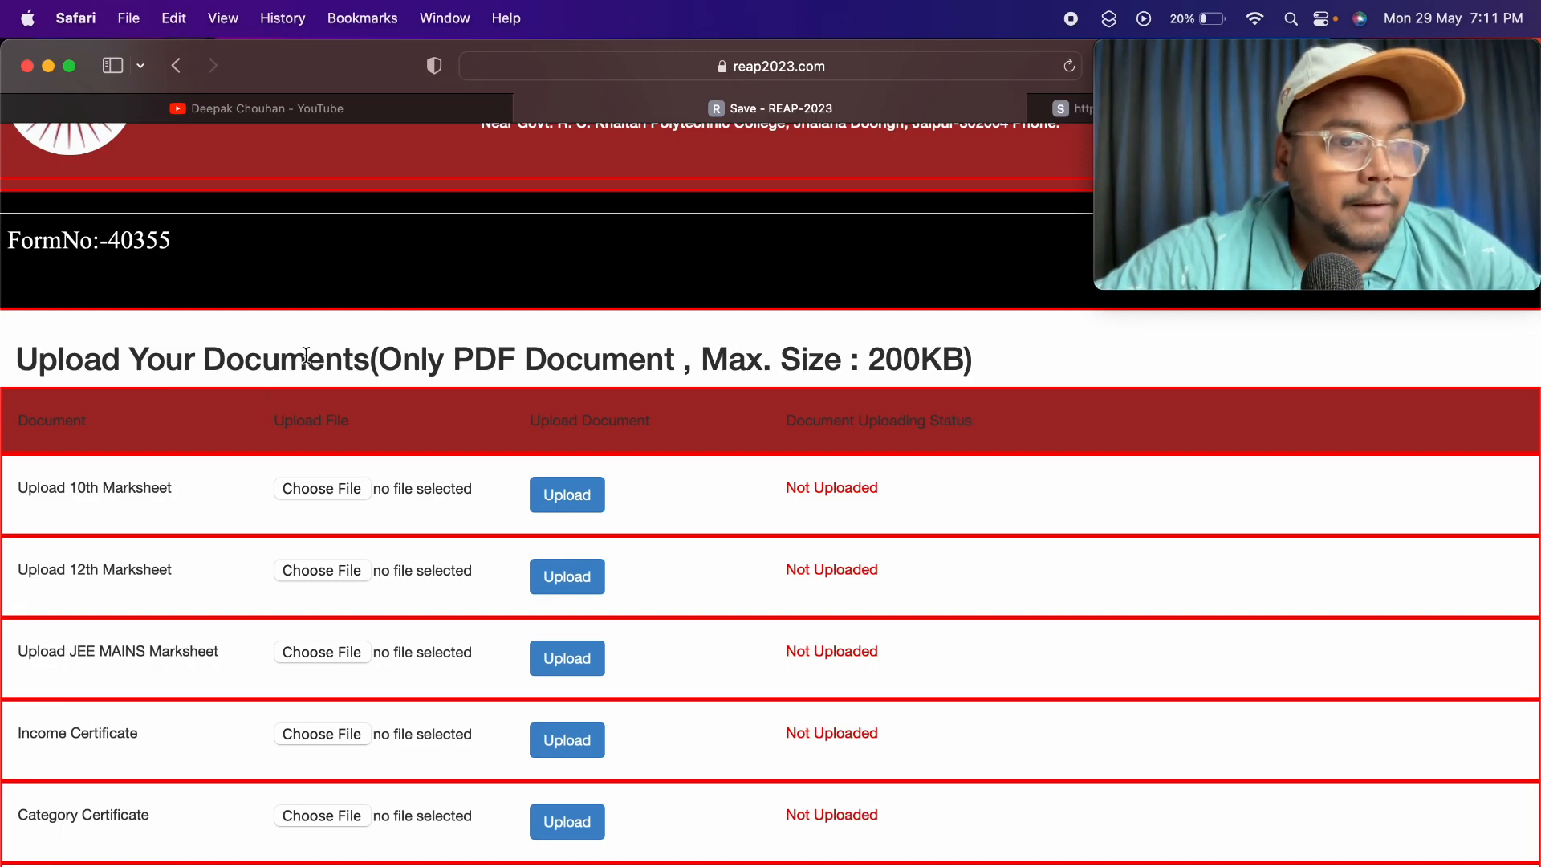
Step: Upload blank.pdf from Desktop > form fillup documents as the 10th Marksheet
click(315, 486)
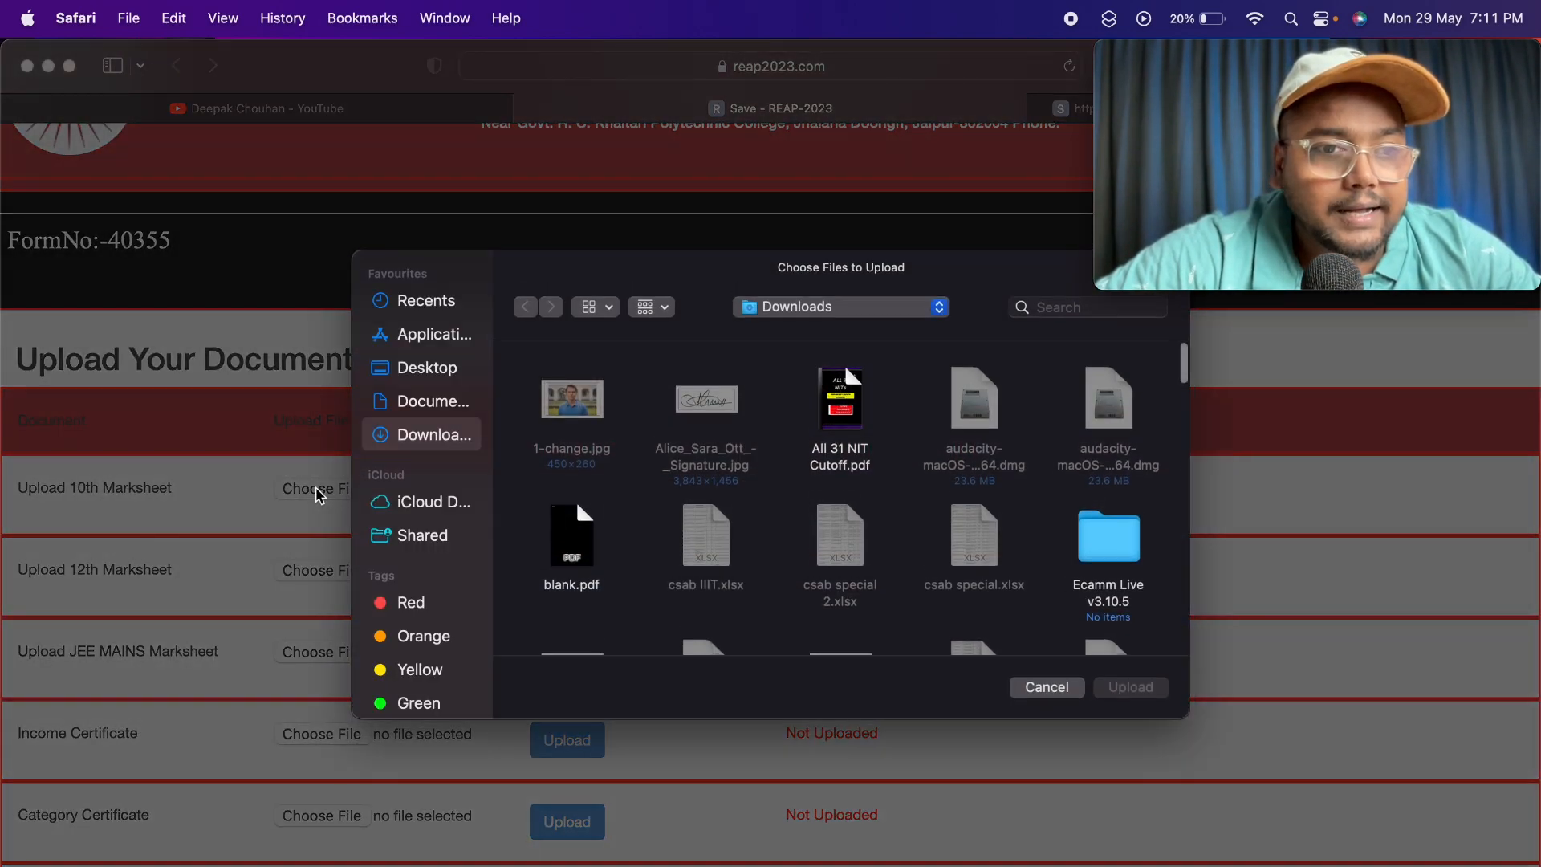
click(442, 371)
double_click(692, 425)
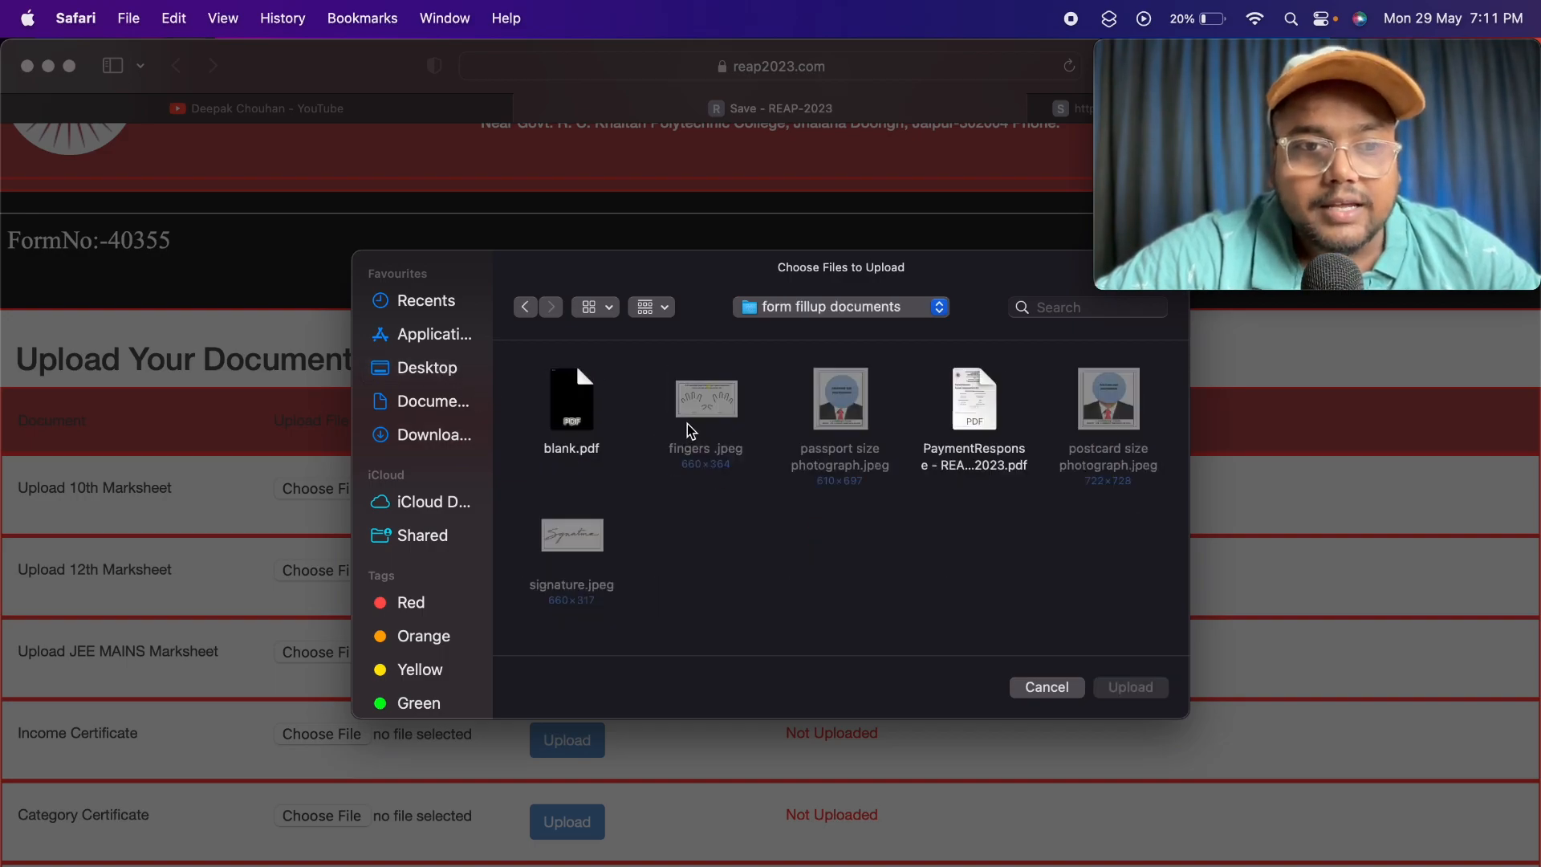
click(573, 440)
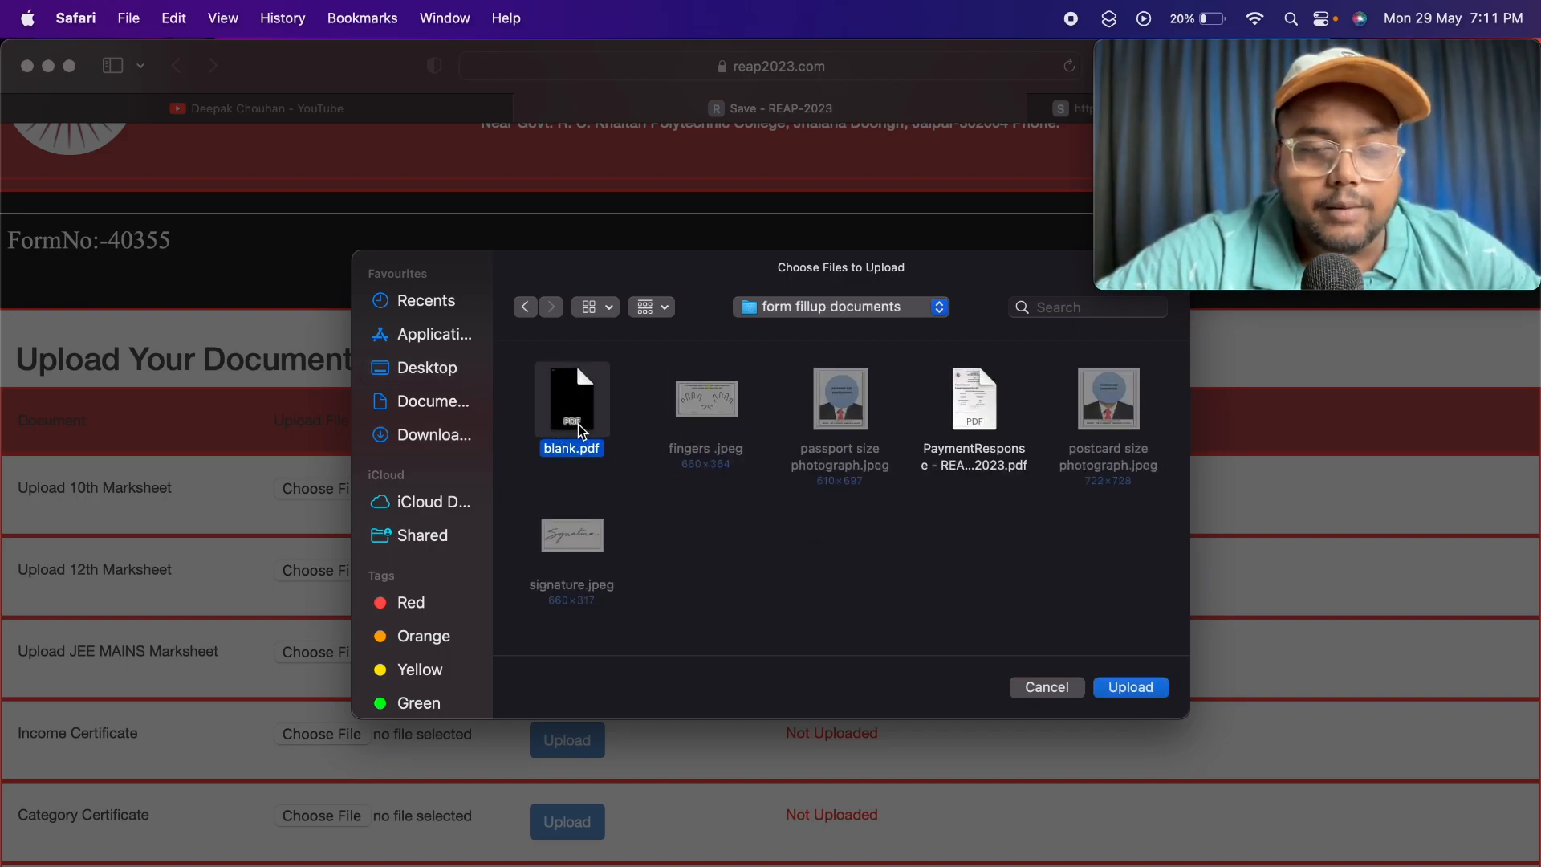
click(1146, 687)
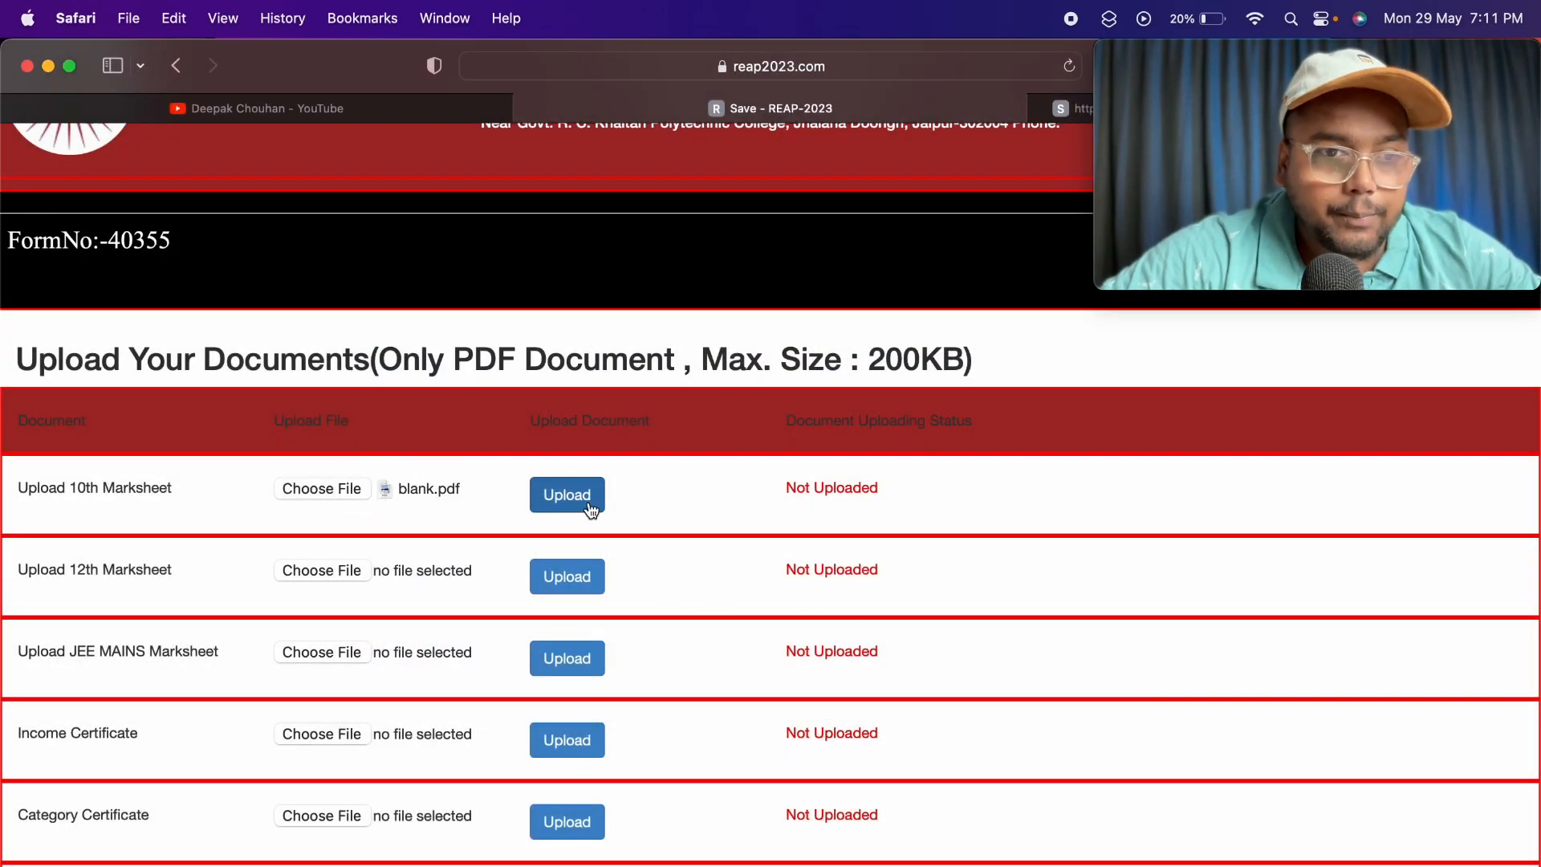
click(565, 498)
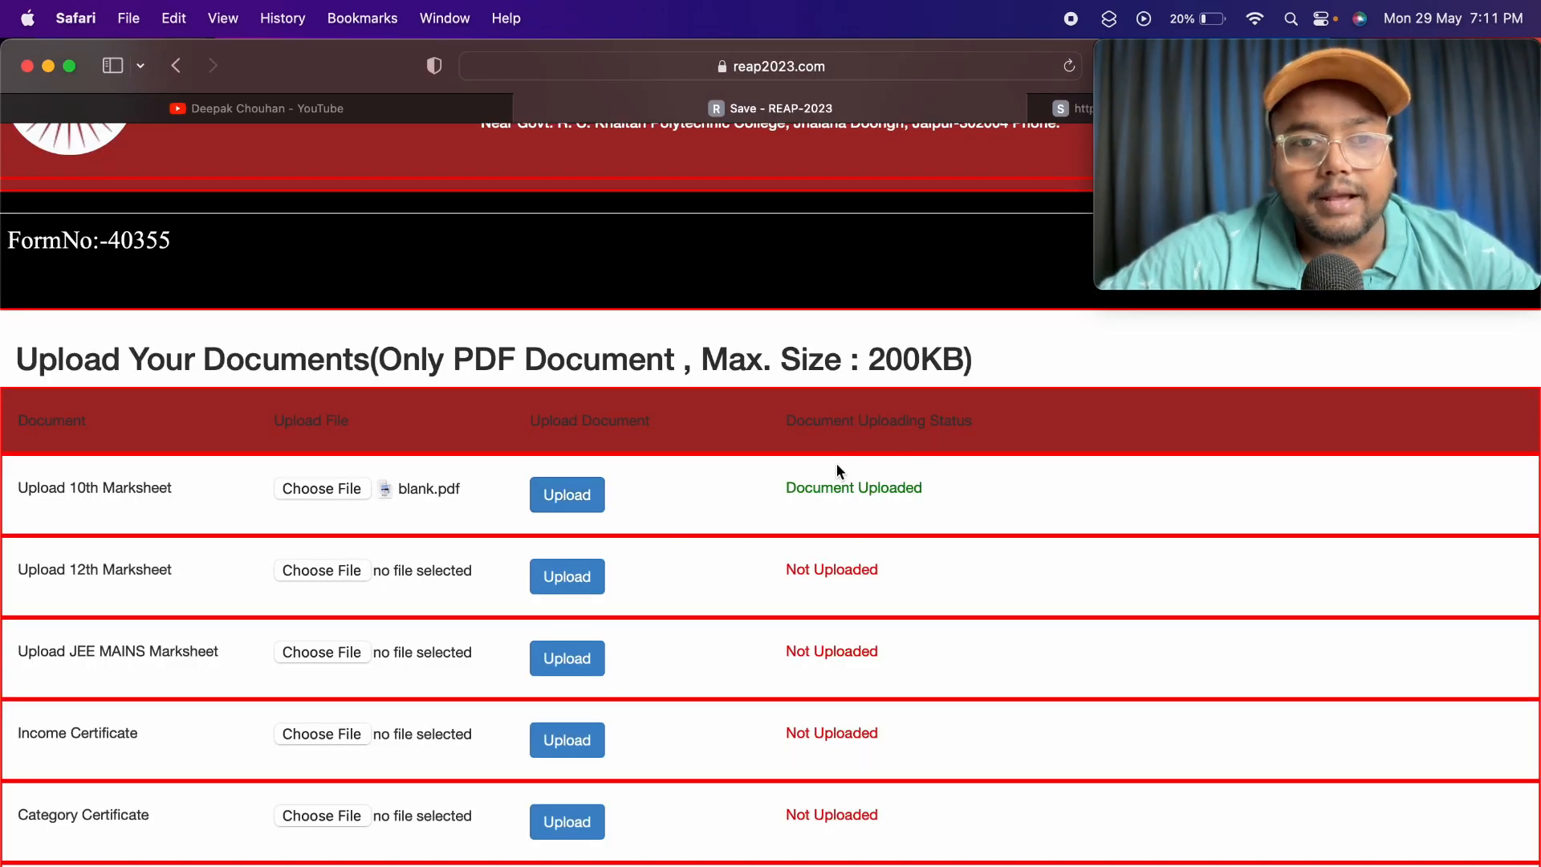
scroll(1134, 478, down, 3)
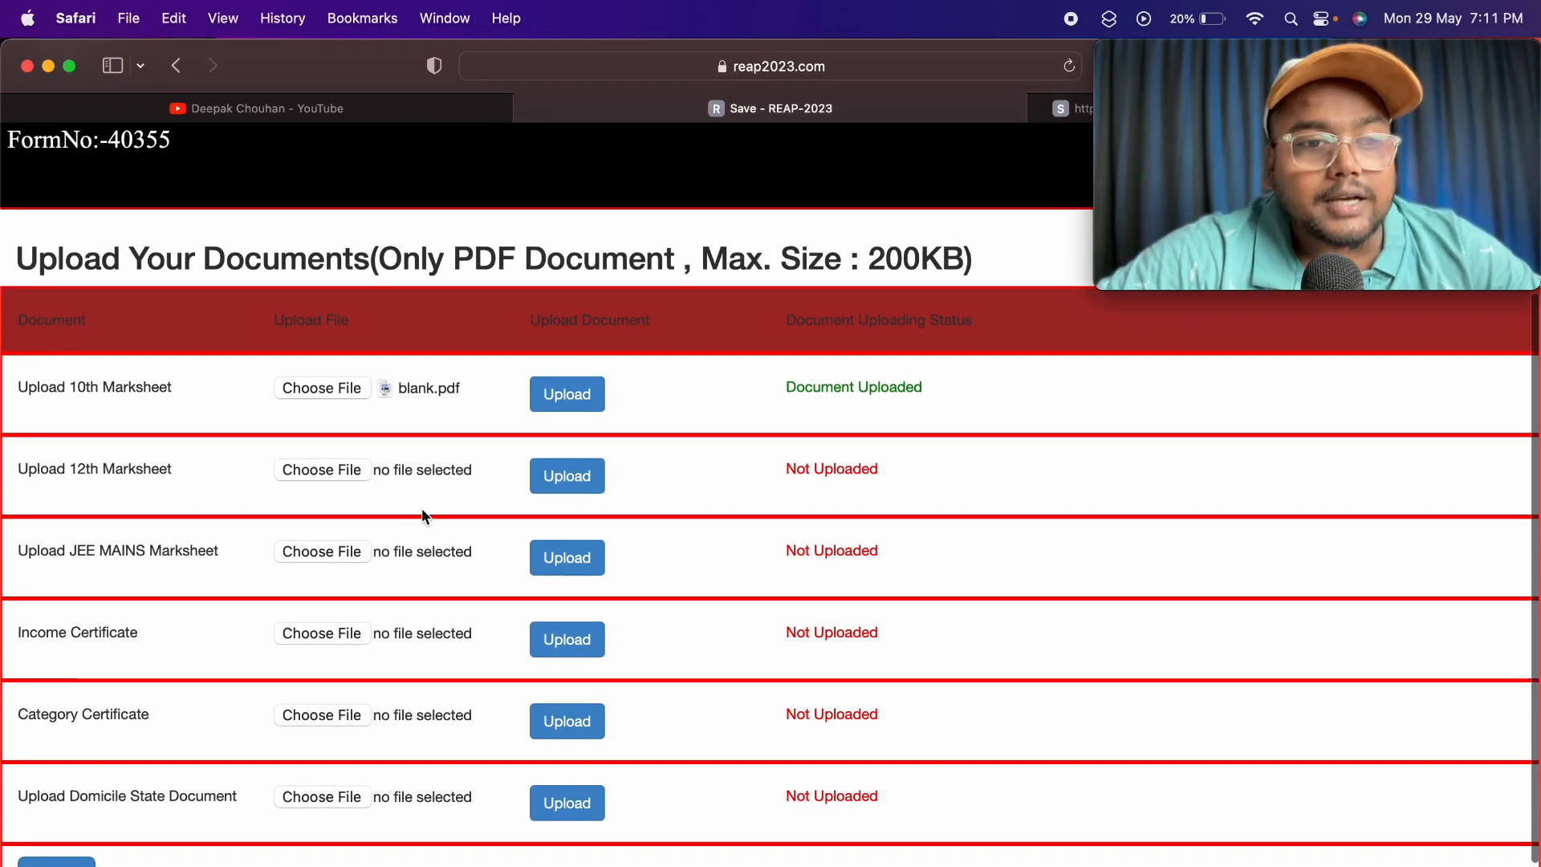
Step: Attach blank.pdf to the 12th Marksheet row and upload it
click(324, 470)
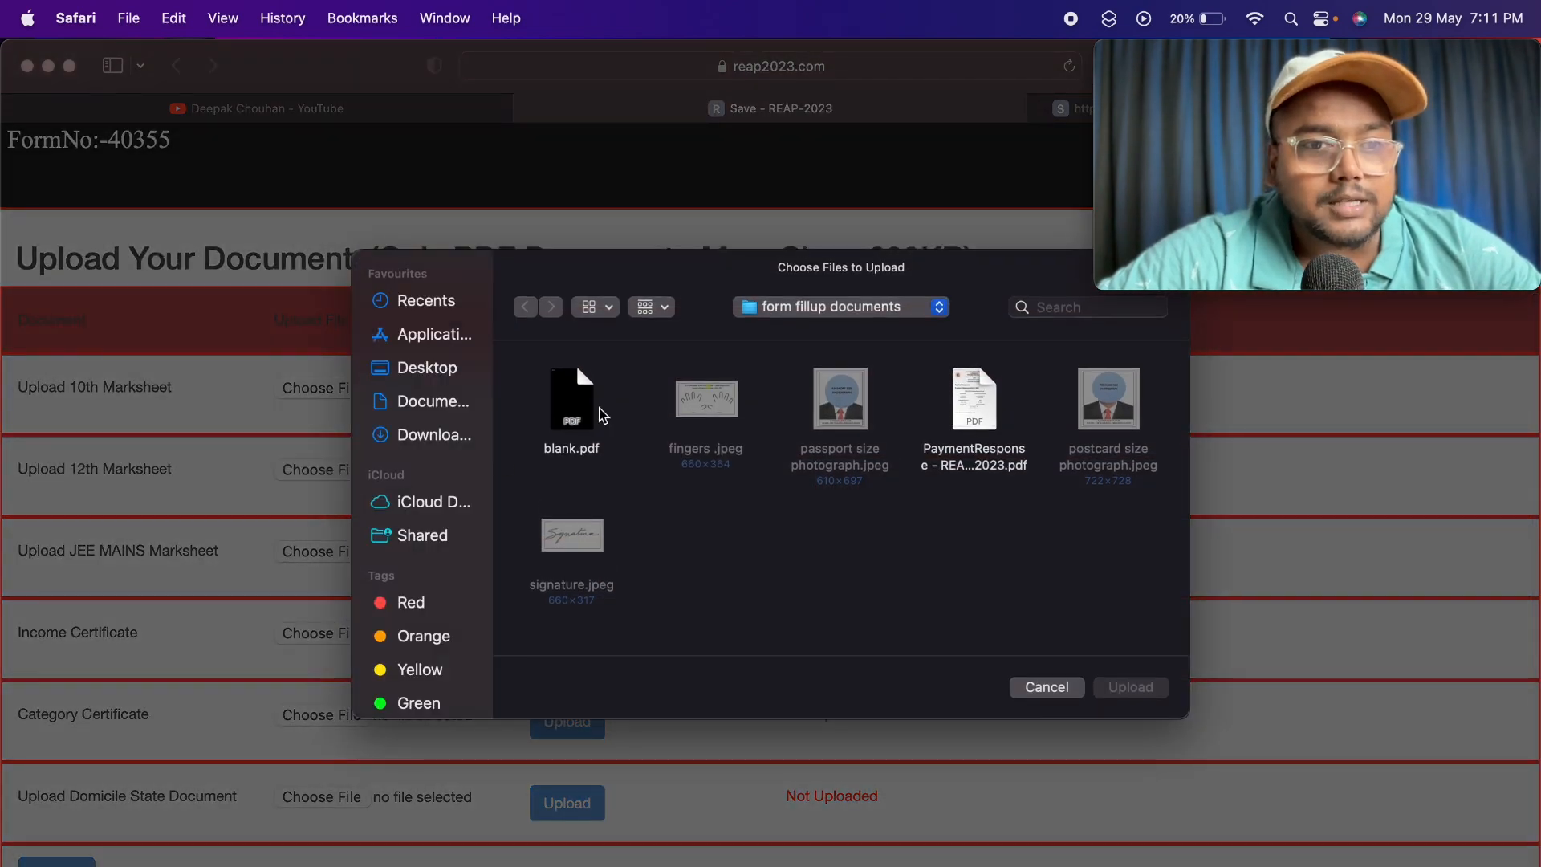
click(578, 402)
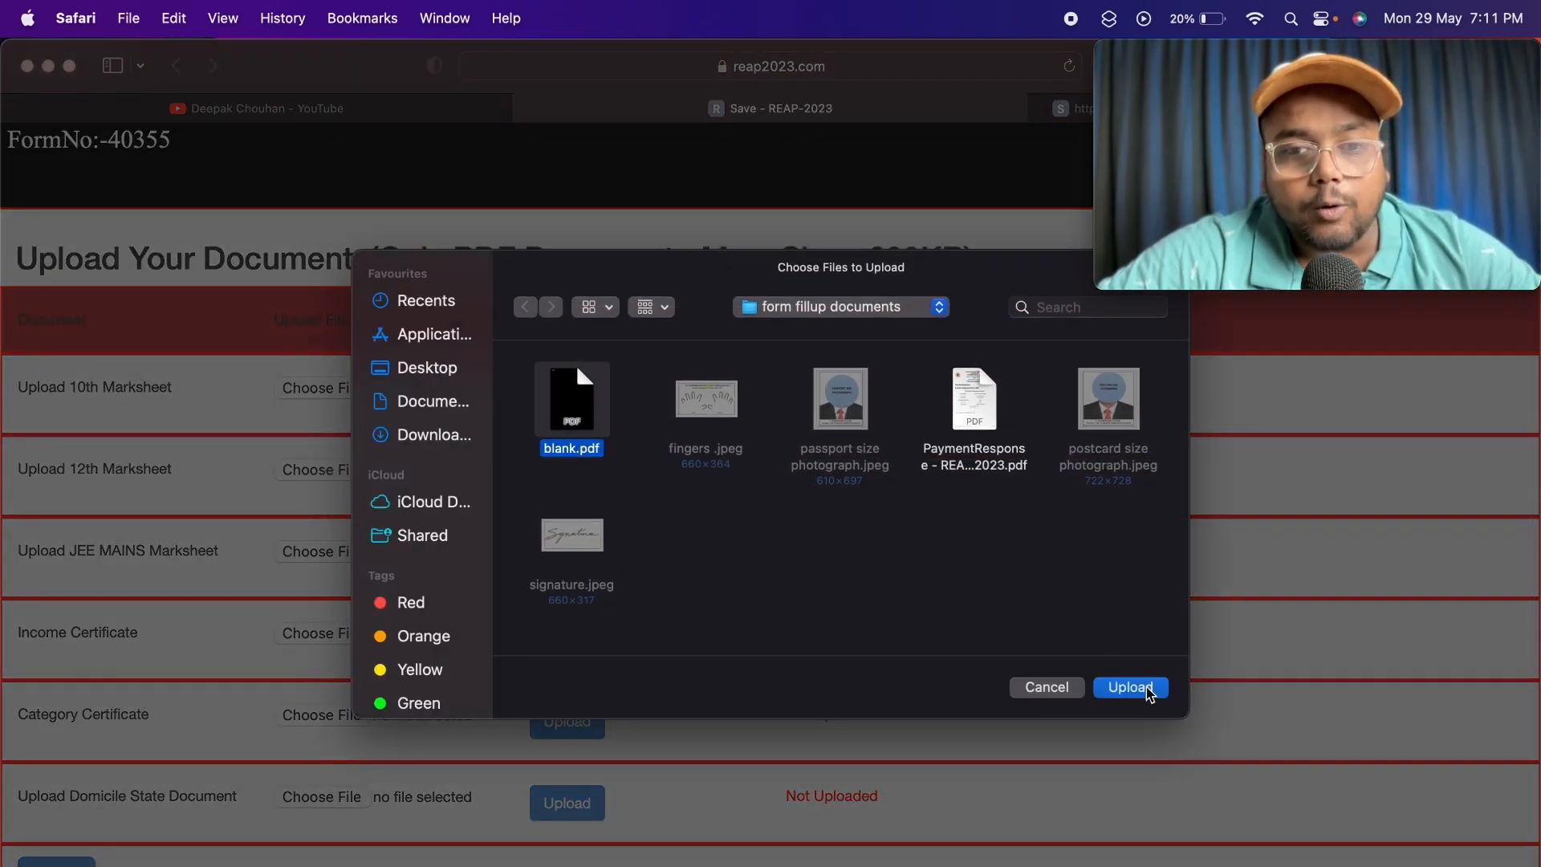
click(1144, 688)
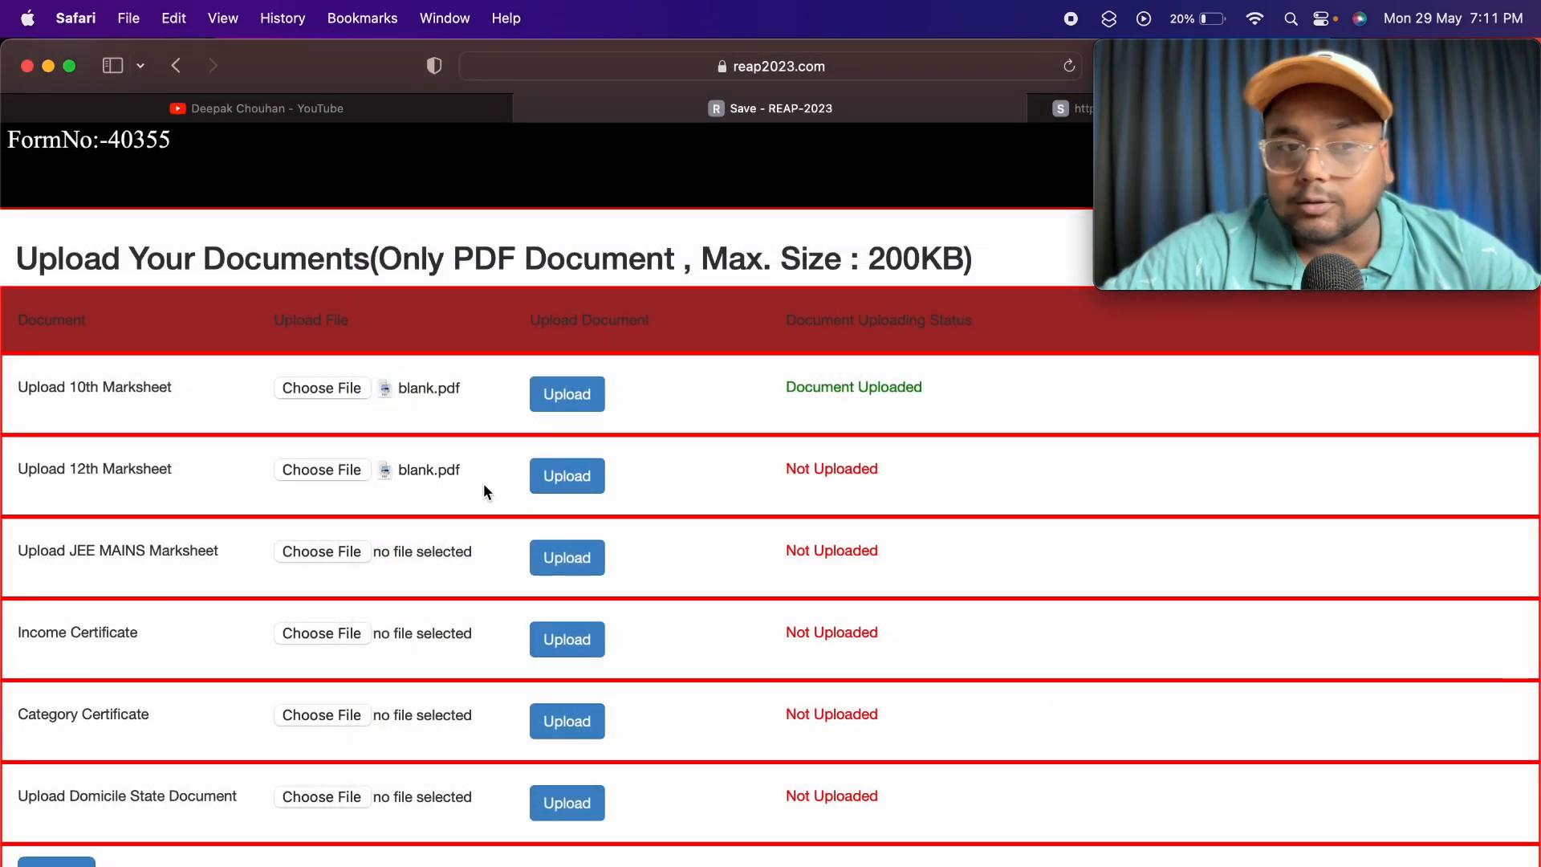
click(564, 481)
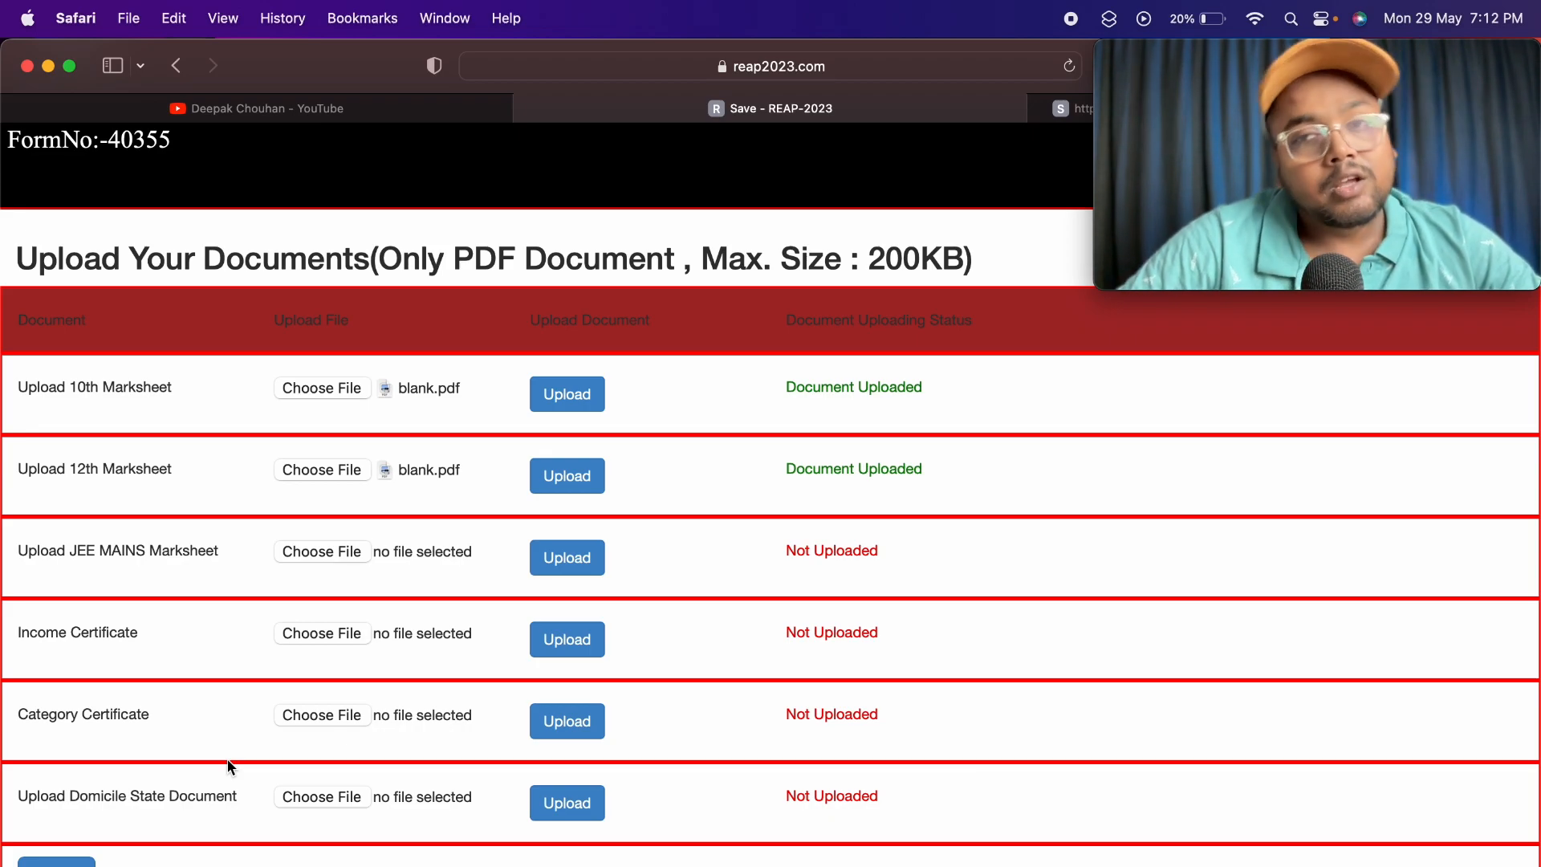
Step: Upload the JEE MAINS Marksheet, Income, Category and Domicile documents, then save
scroll(192, 766, down, 2)
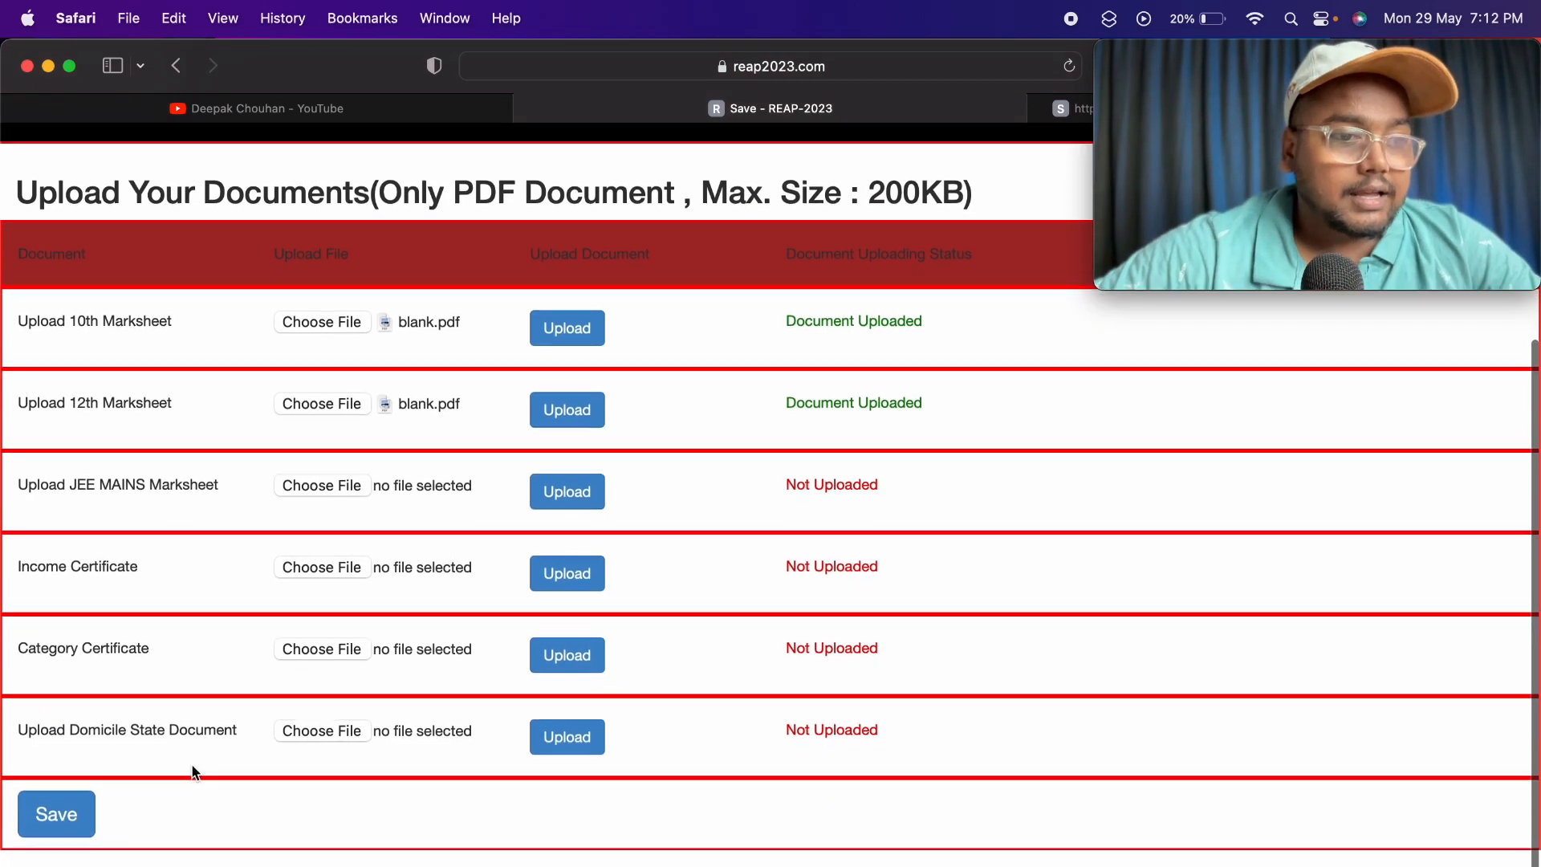
scroll(268, 745, up, 2)
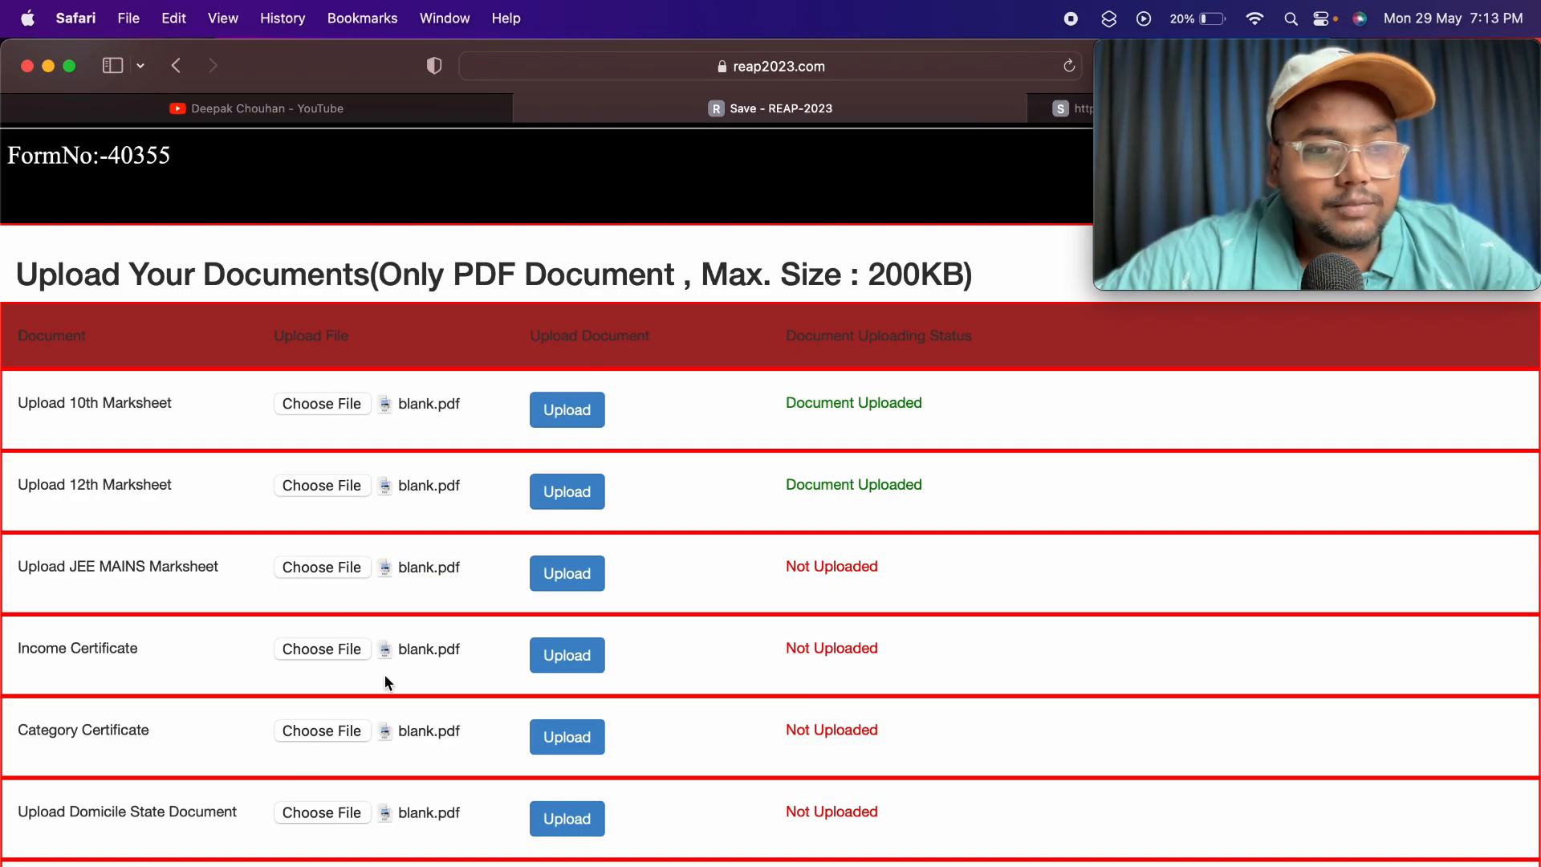
click(544, 579)
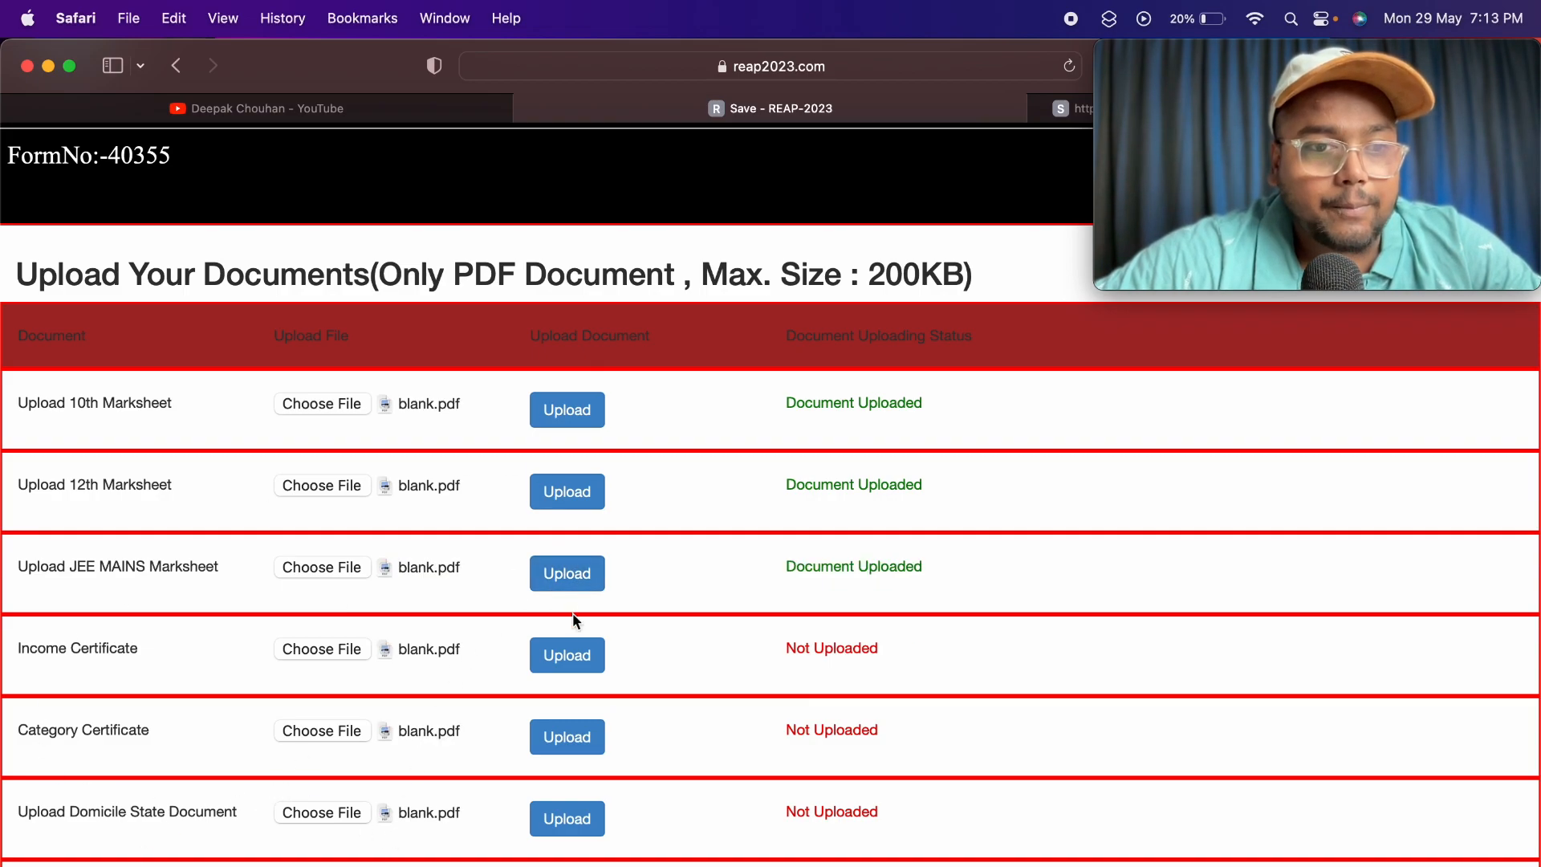
click(568, 662)
click(572, 746)
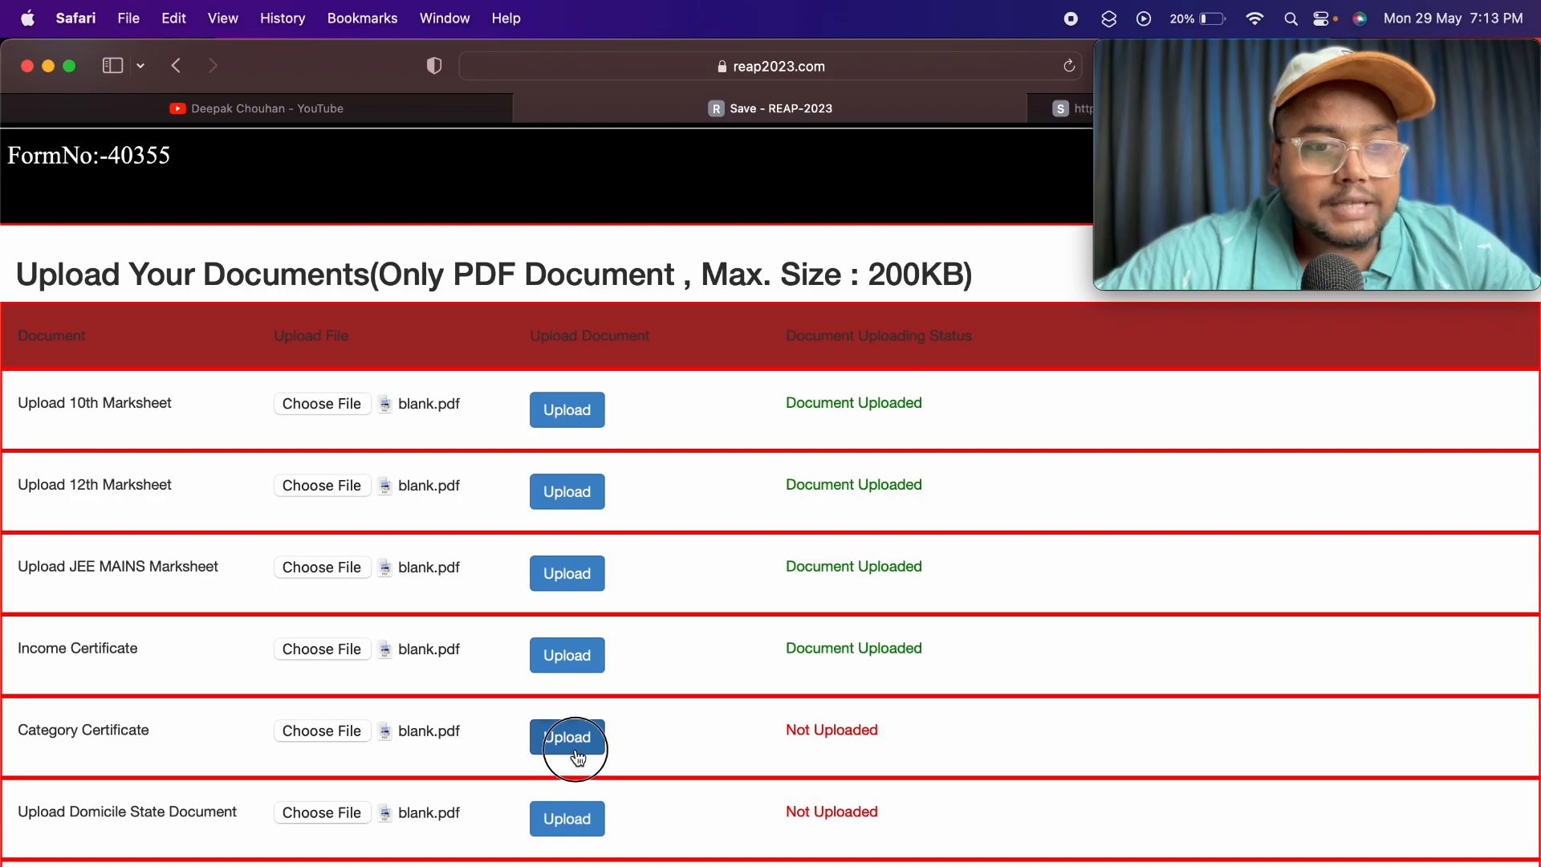
click(575, 809)
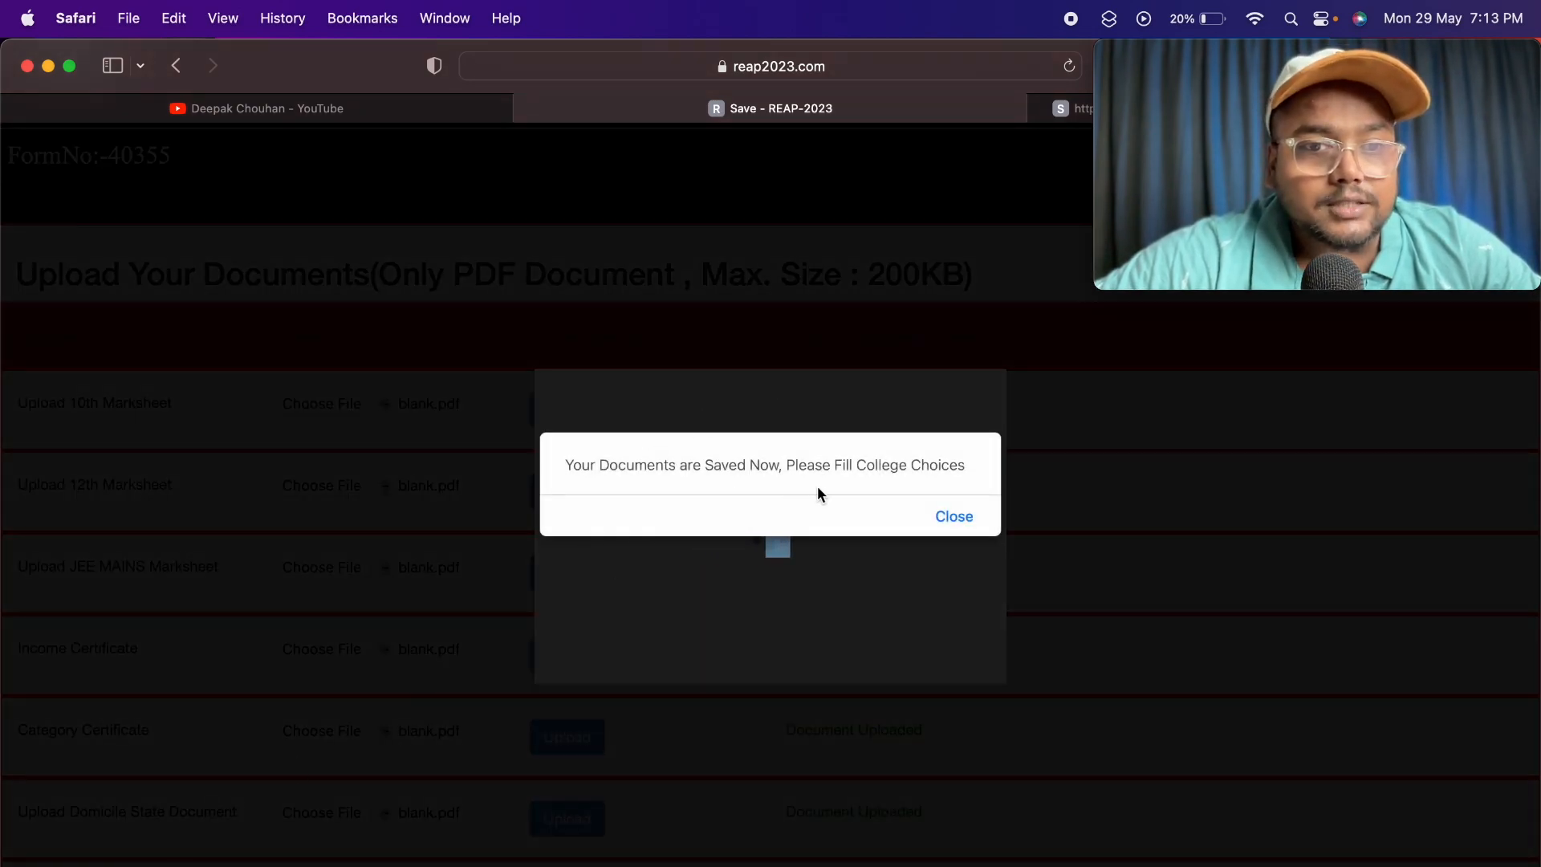
Step: Close the documents-saved alert and the 'College Choice filling is not started yet' notice
click(950, 518)
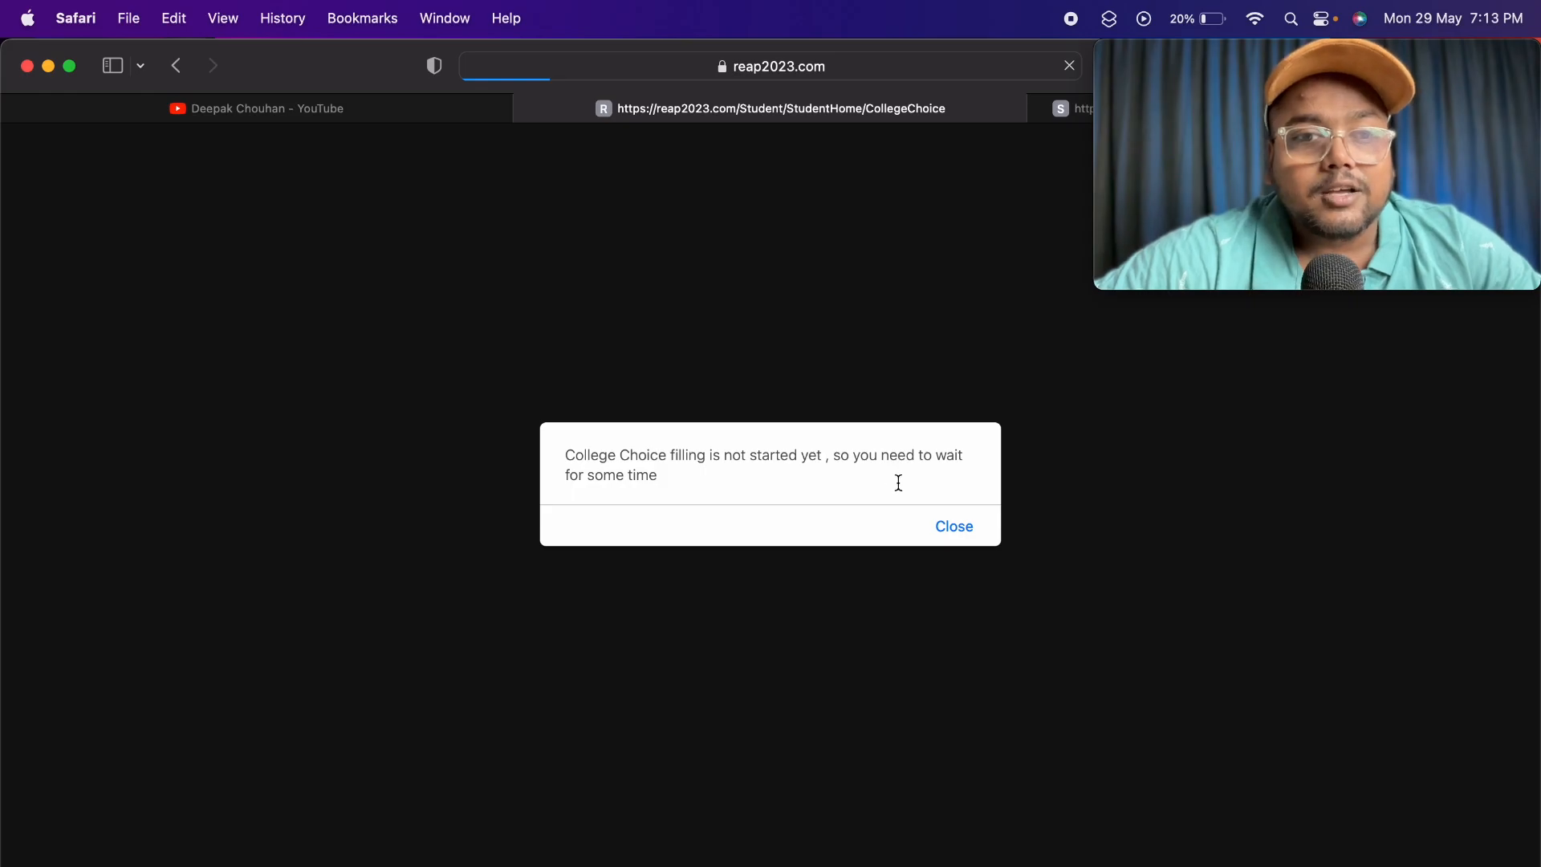
click(964, 528)
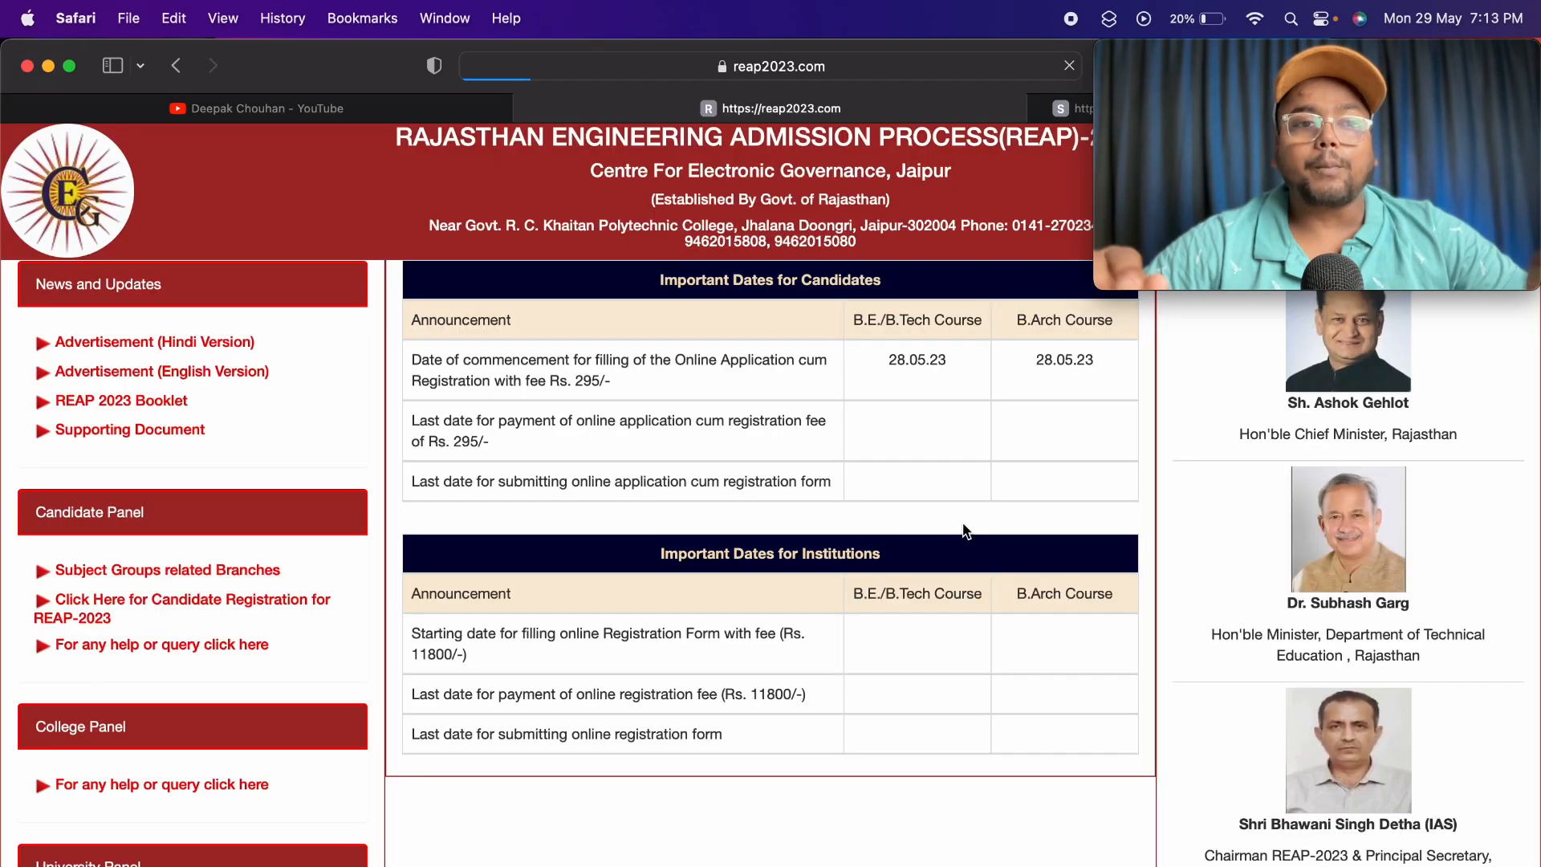